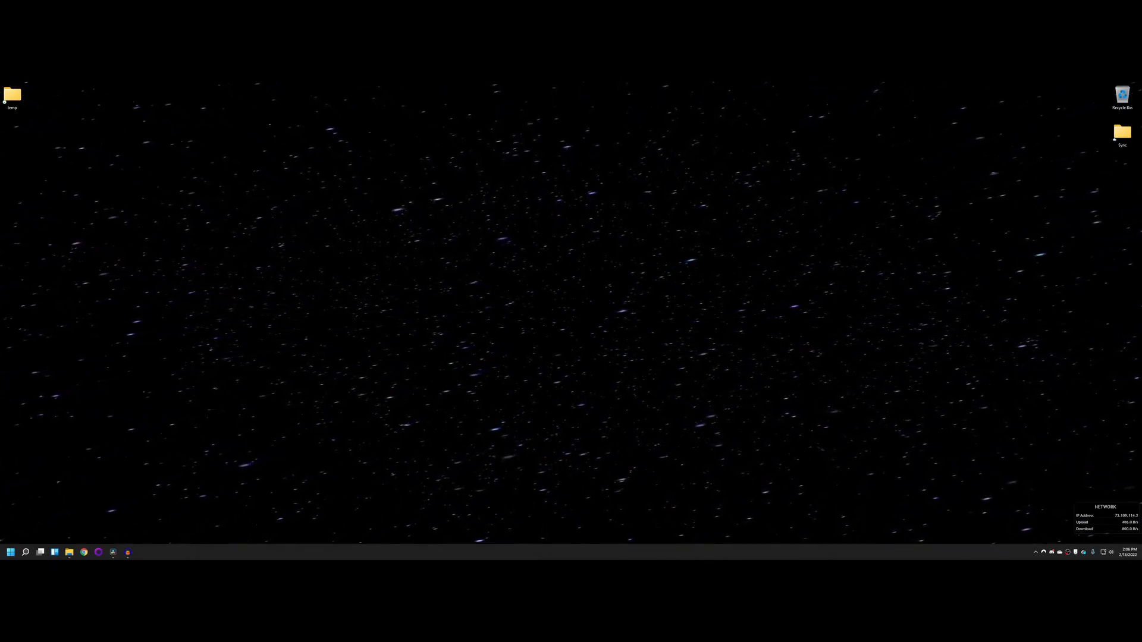
Step: Switch to Chrome, search Google for "davinci resolve" and open the DaVinci Resolve 17 product page on Blackmagic Design's site
click(113, 555)
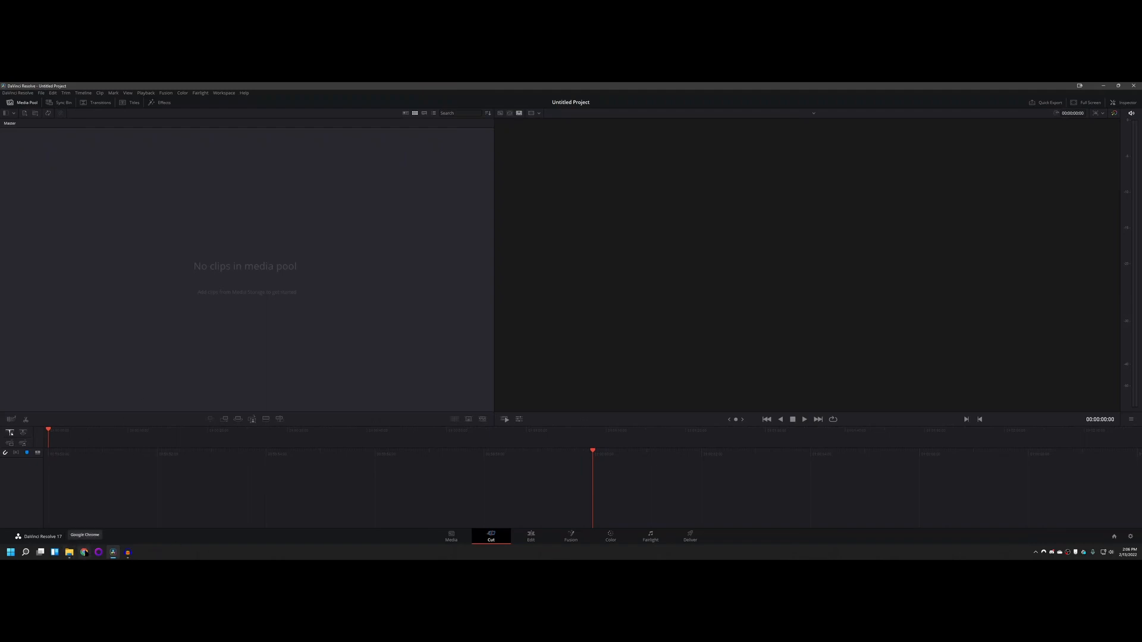
click(84, 552)
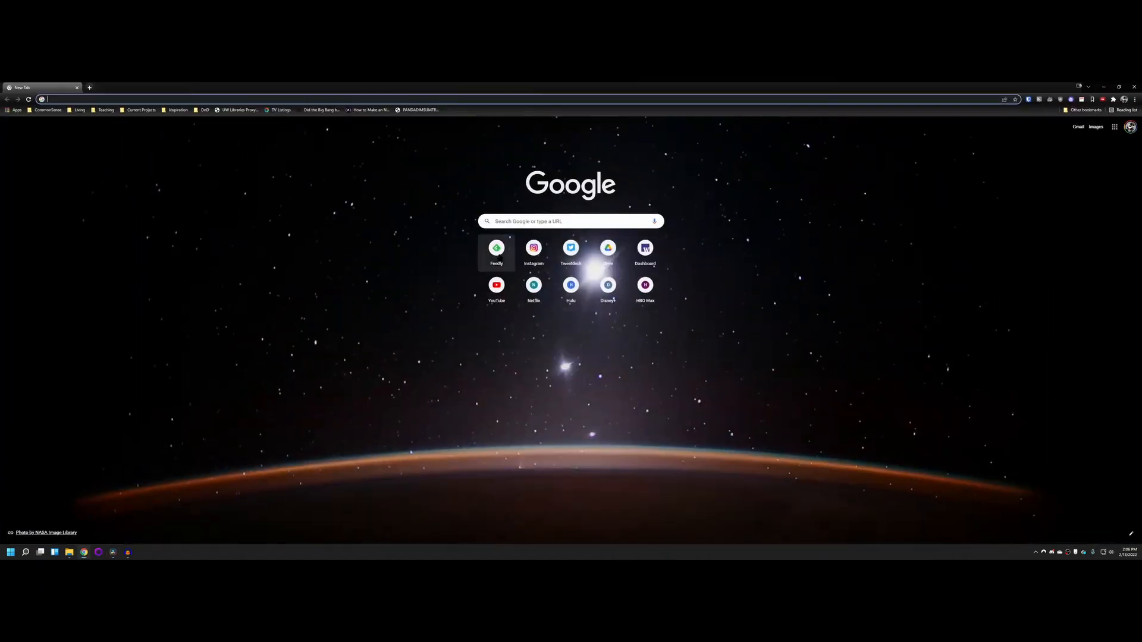
click(524, 220)
text(davi)
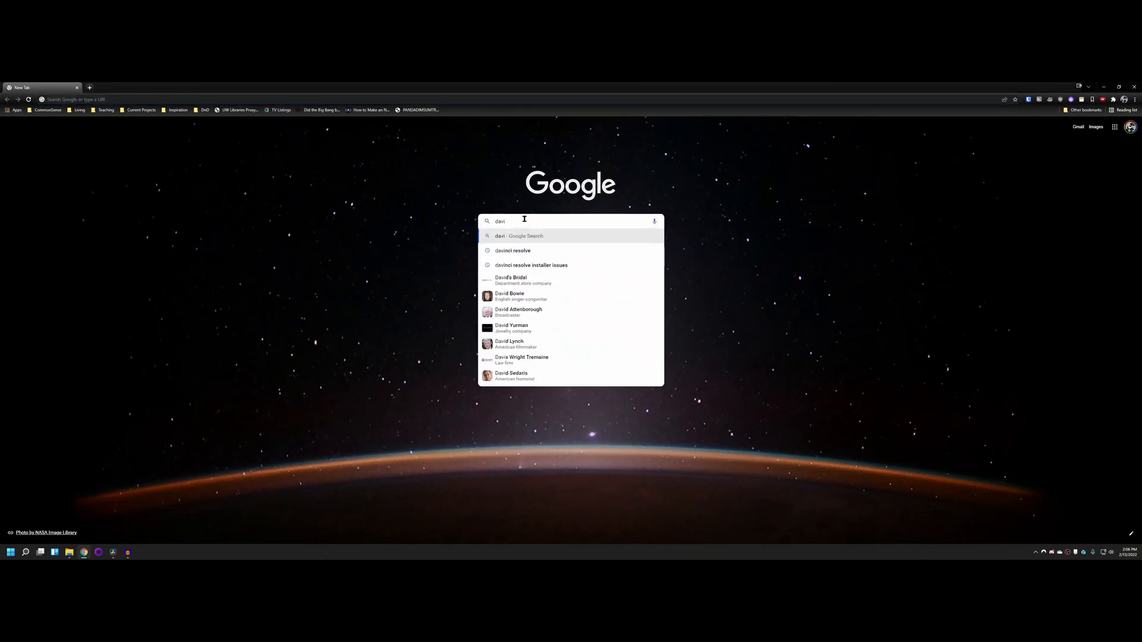
key(Down)
key(Return)
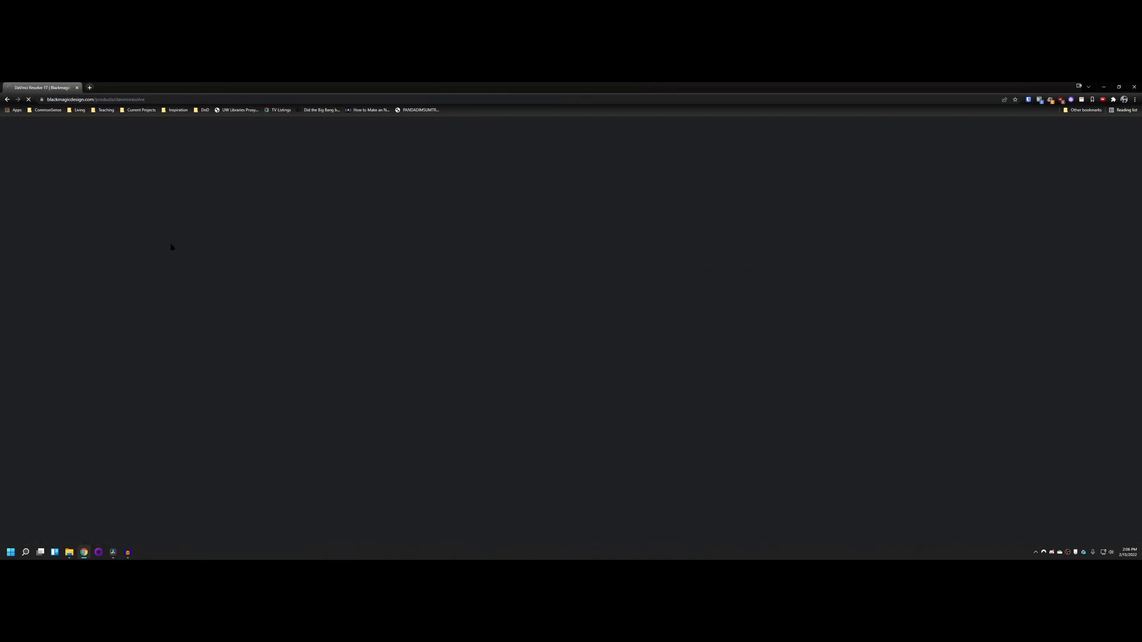
scroll(267, 277, down, 4)
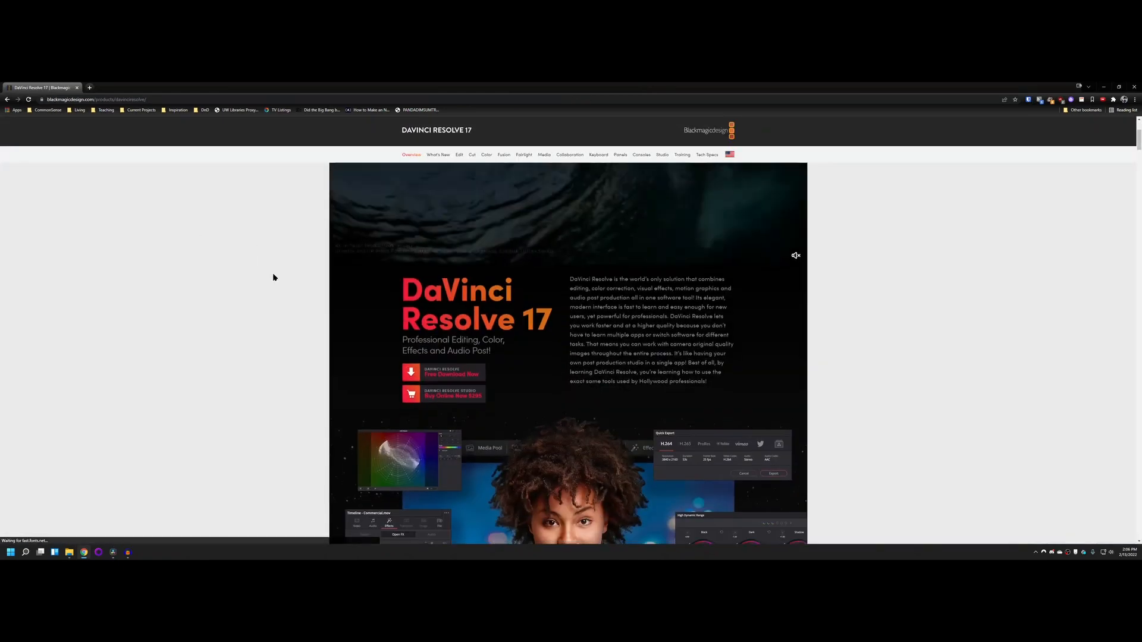
Step: View the registration form for the free Windows download of DaVinci Resolve 17 and close it without filling it in
click(438, 308)
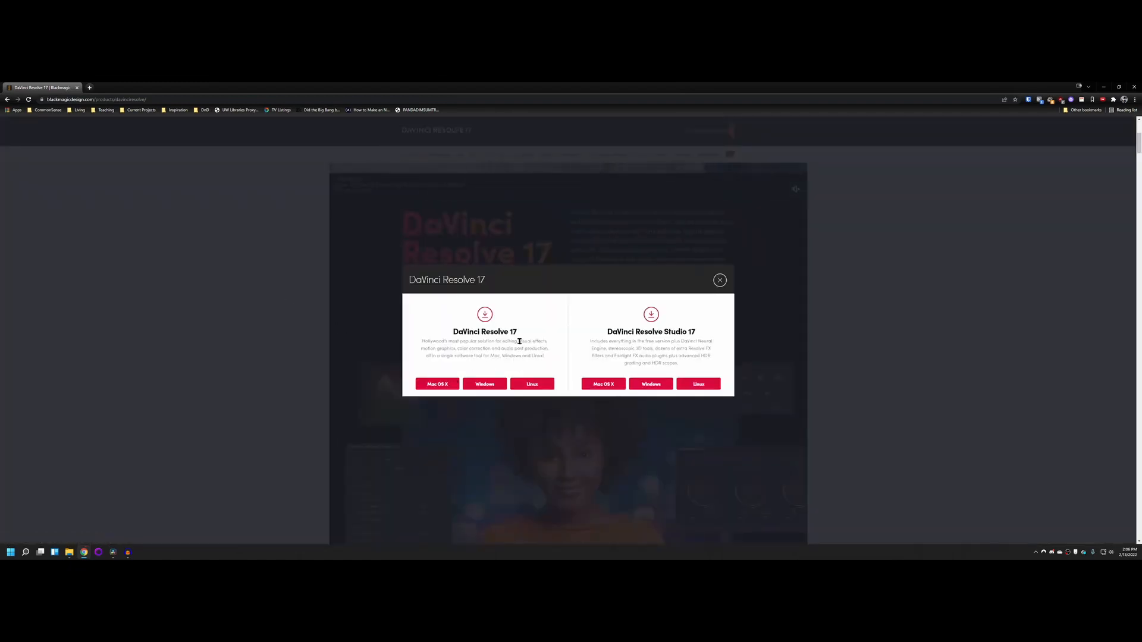
click(492, 385)
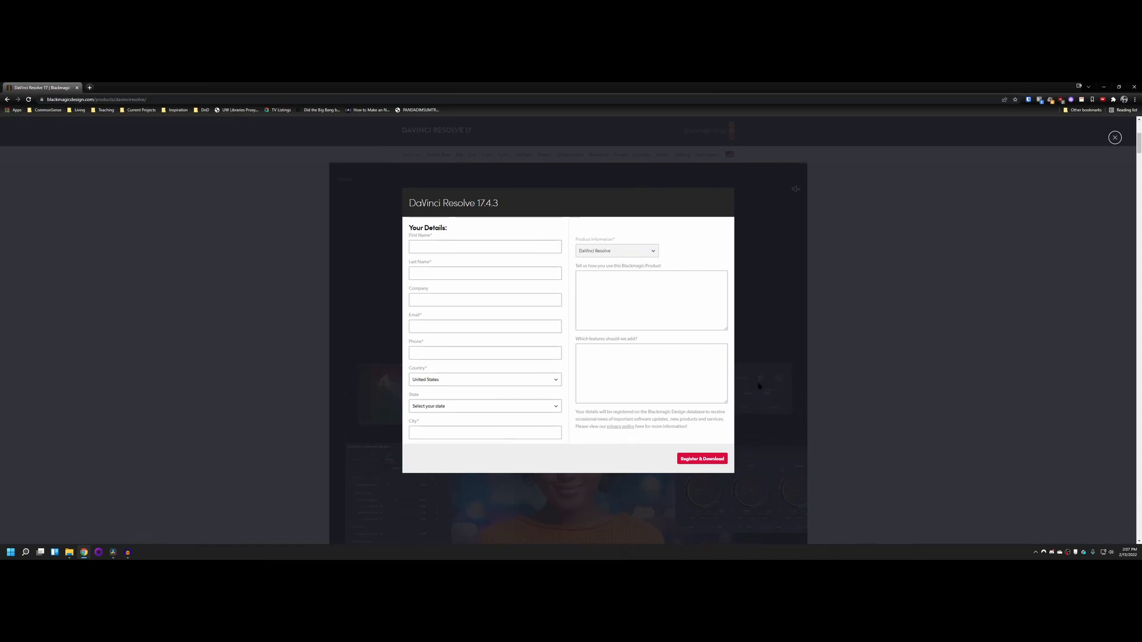
click(860, 261)
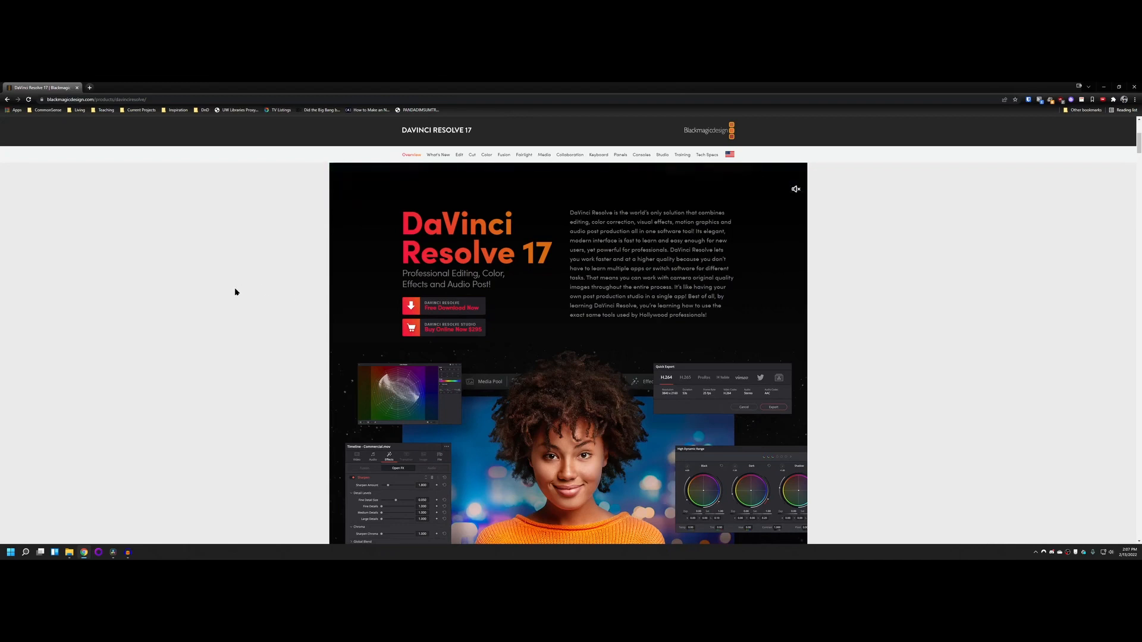
Step: Search Google for "audacity" and open the official Audacity website
click(118, 99)
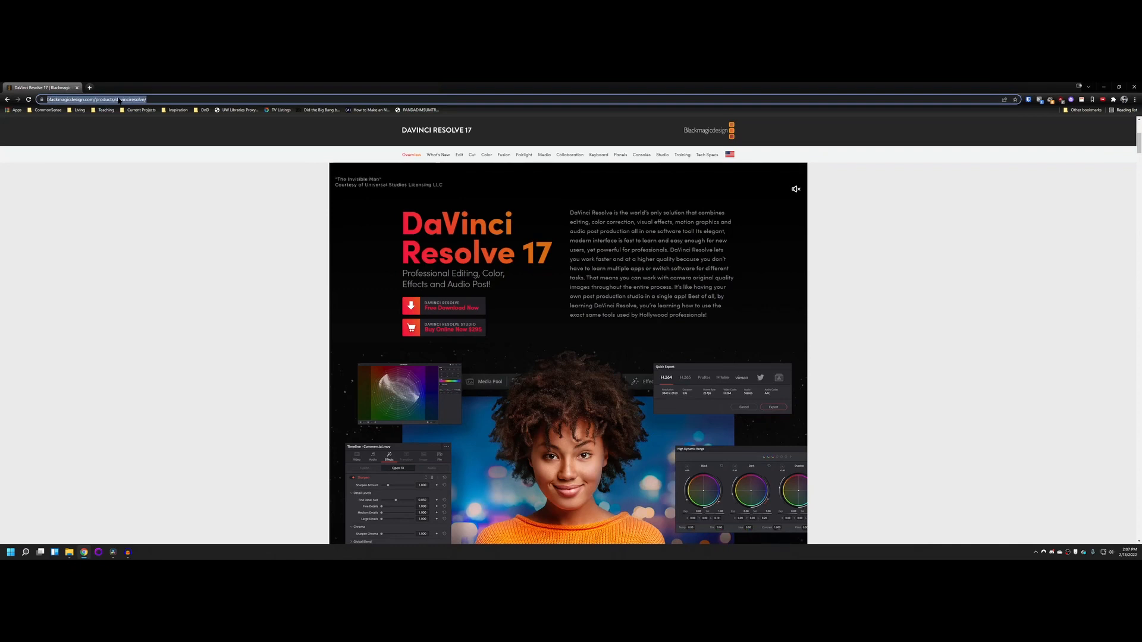
text(audacity)
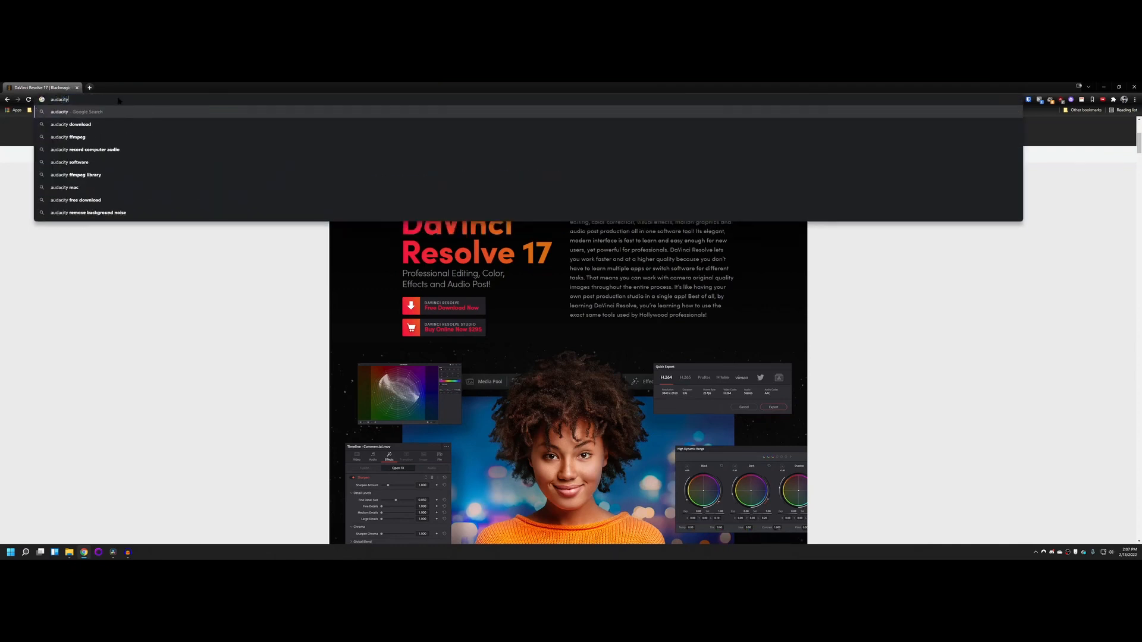
key(Return)
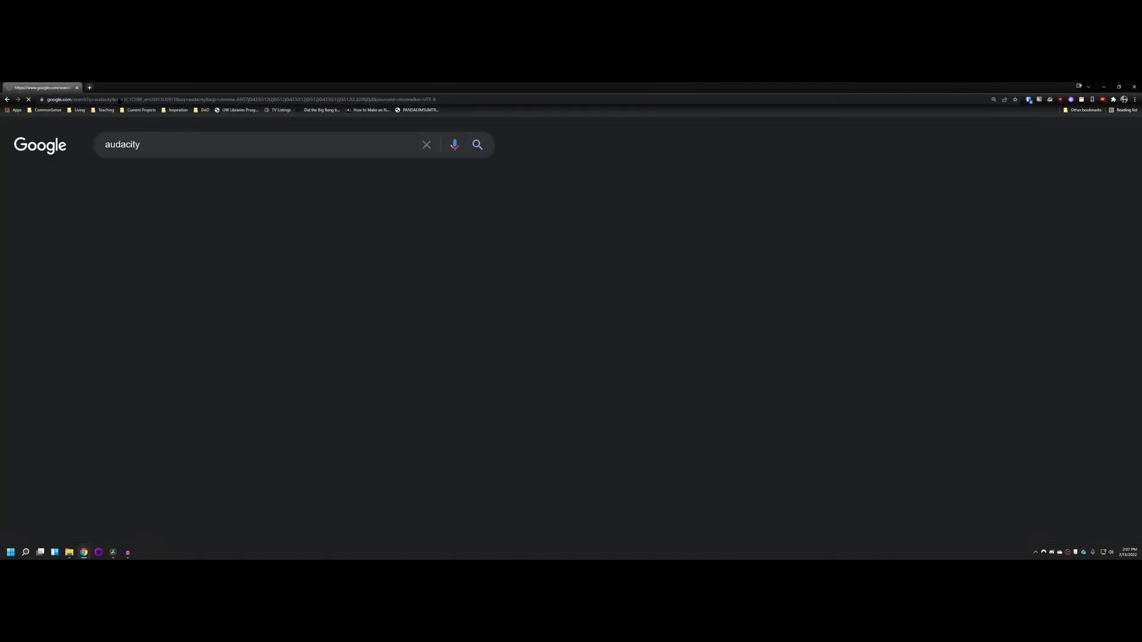
click(173, 246)
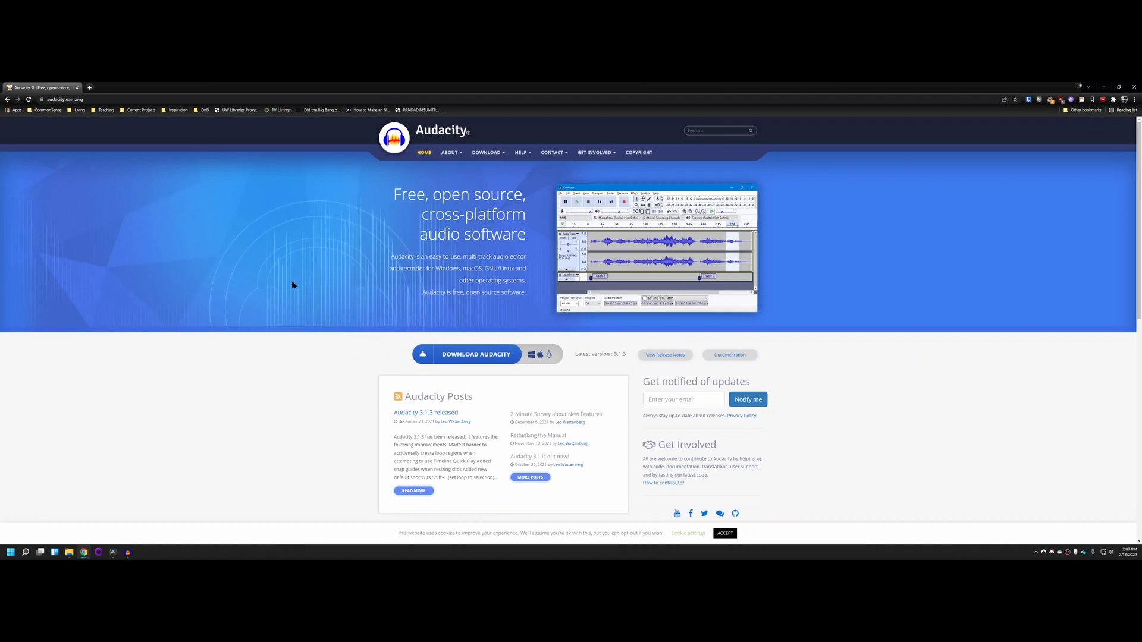
Step: Open Audacity's Windows download page and look through the recommended installers and optional downloads
scroll(285, 312, down, 3)
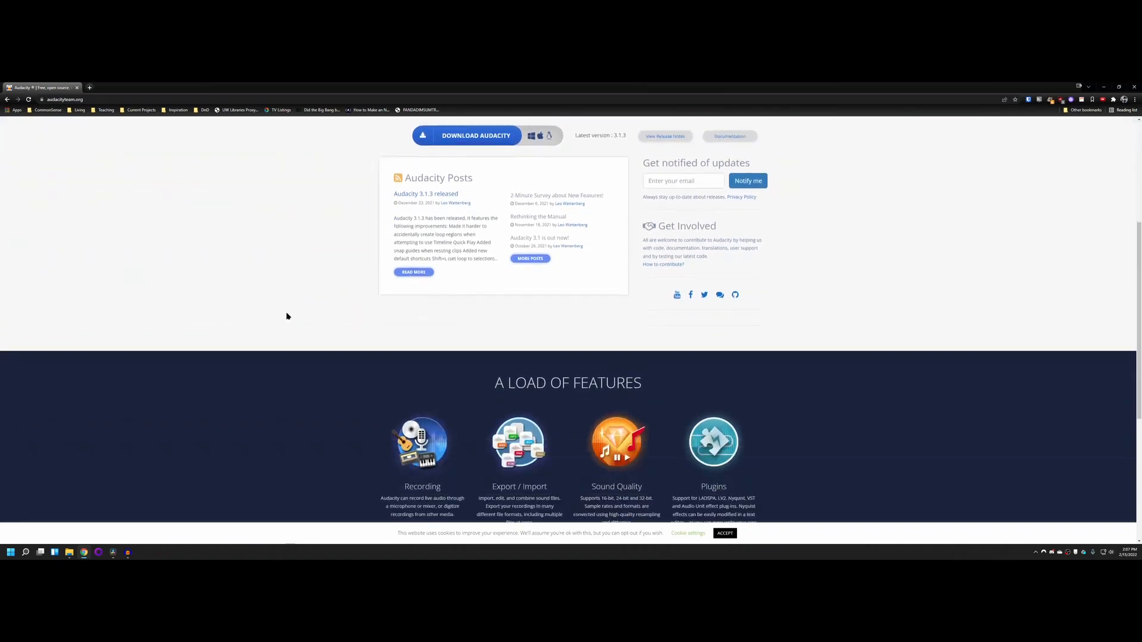
scroll(288, 316, up, 1)
click(469, 222)
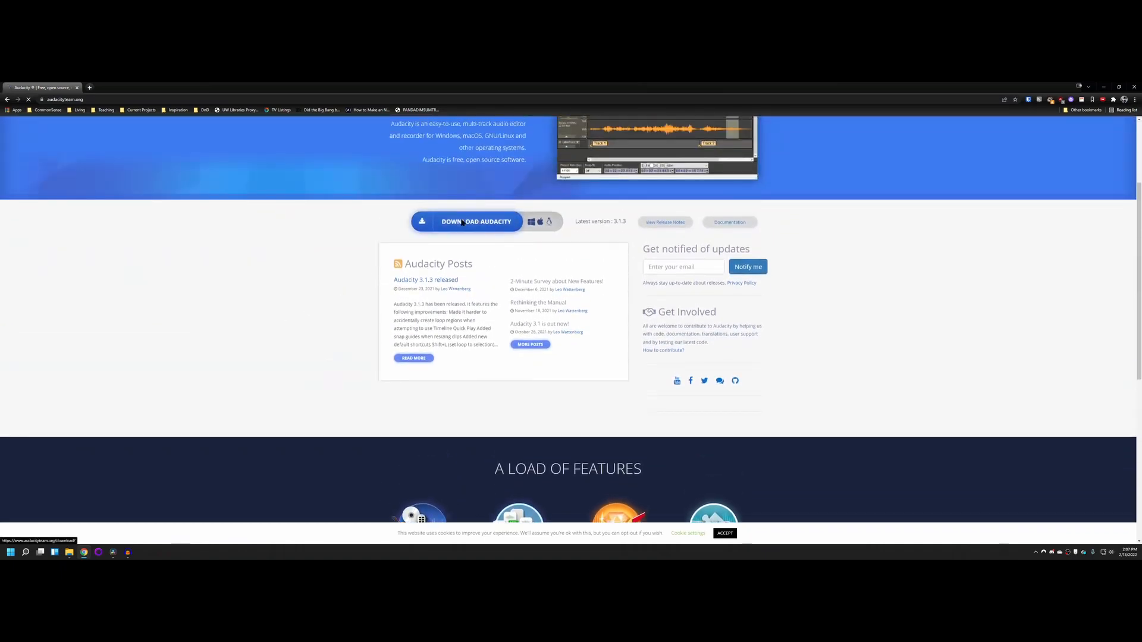
scroll(355, 295, down, 2)
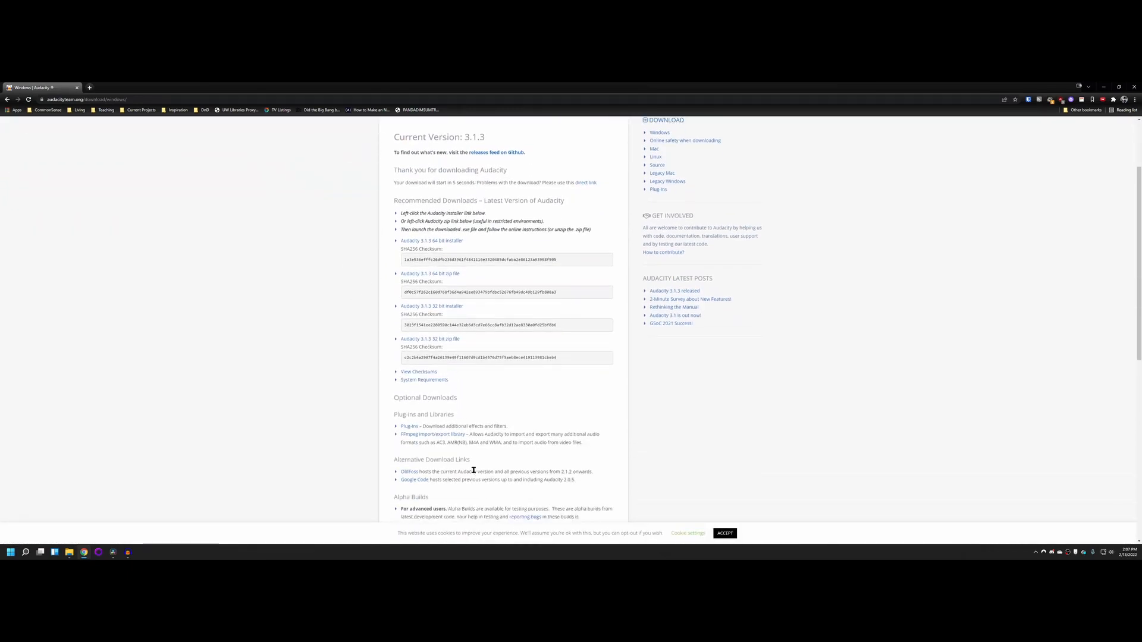
scroll(473, 470, down, 2)
scroll(395, 421, up, 3)
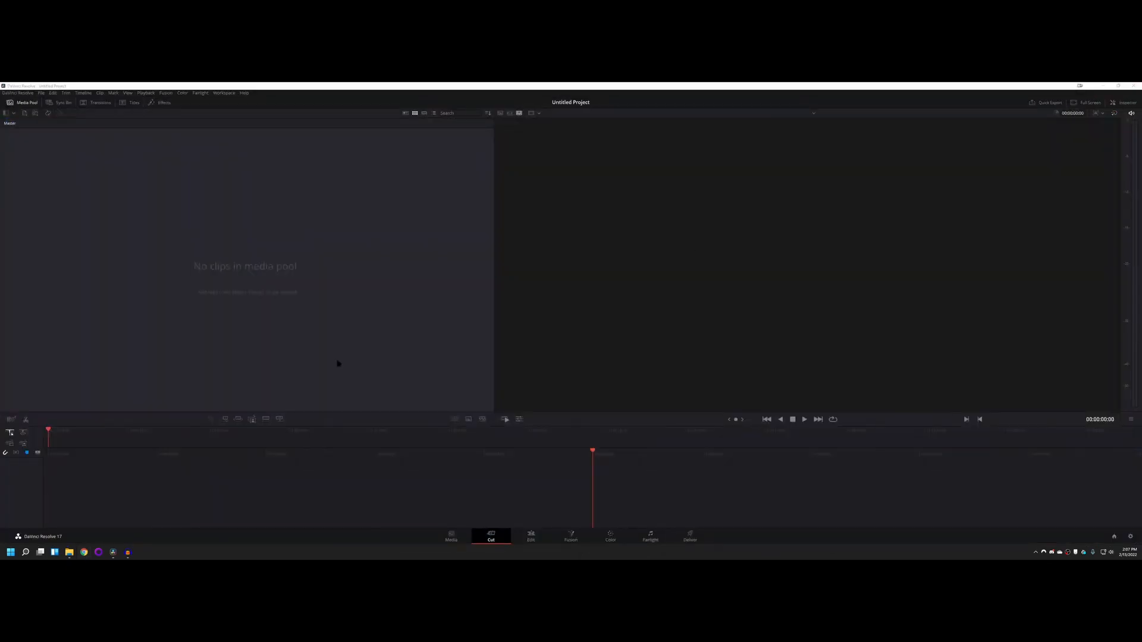
Step: Bring up the Audacity window, move it slightly to show its recording interface, and return to DaVinci Resolve
click(127, 552)
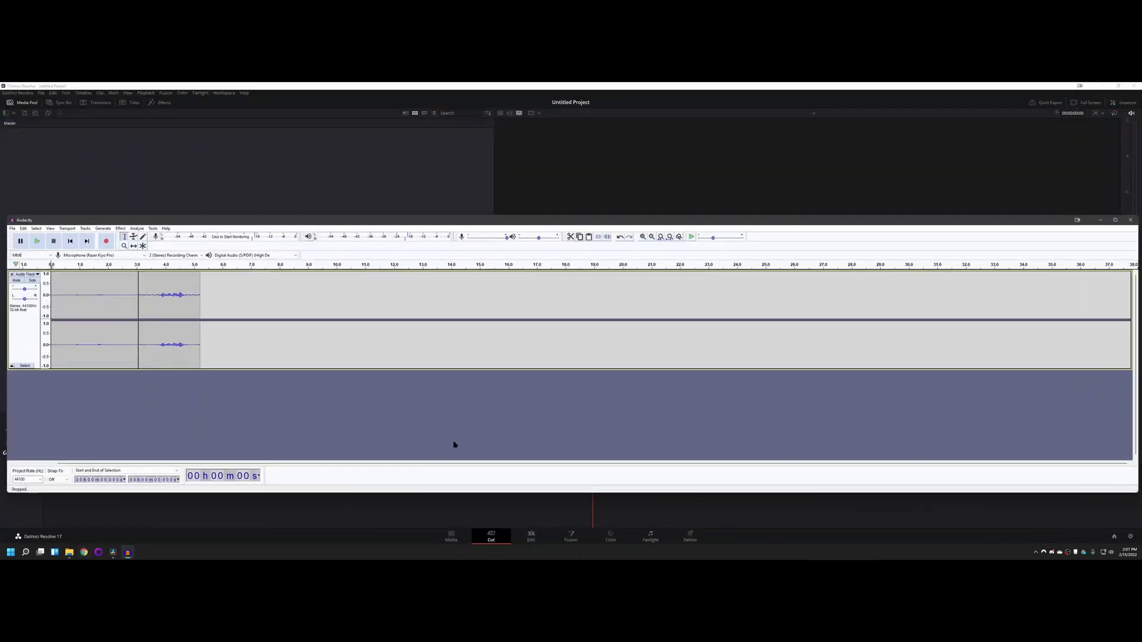
mouse_move(509, 222)
mouse_down()
mouse_move(501, 199)
mouse_move(514, 211)
mouse_up()
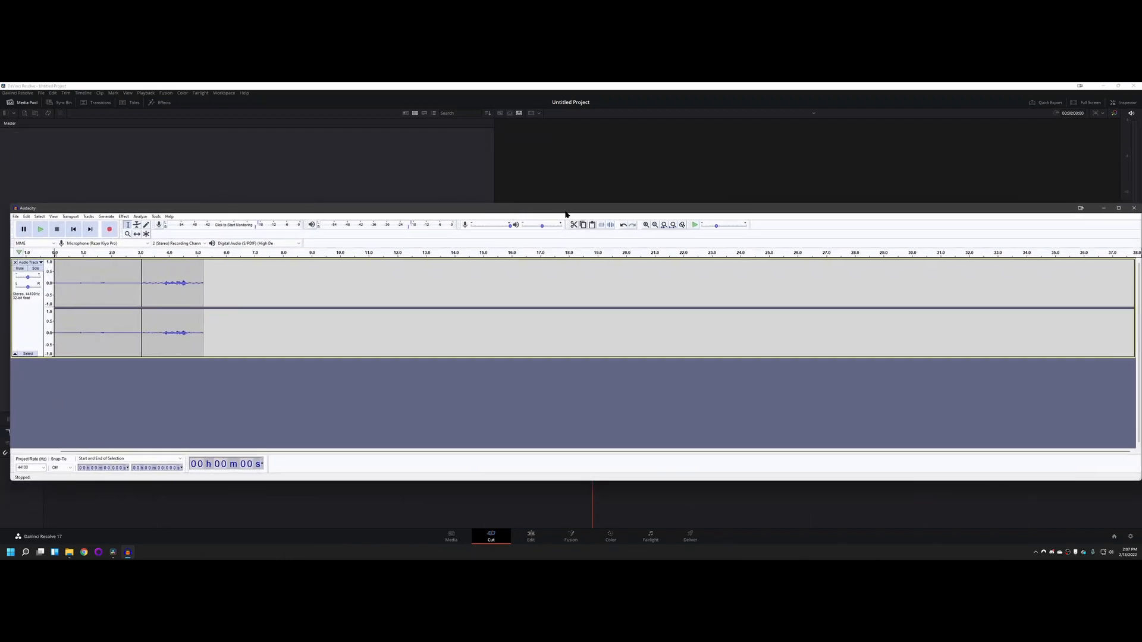
click(840, 88)
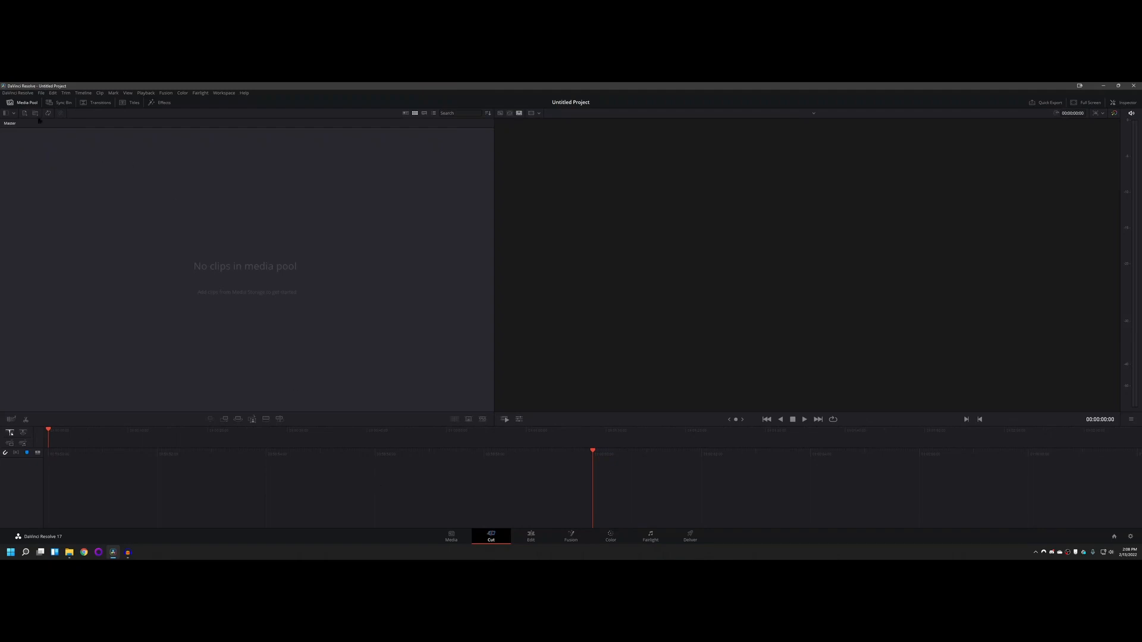
Step: Close DaVinci Resolve, relaunch it, and open Untitled Project from the project manager
click(1132, 86)
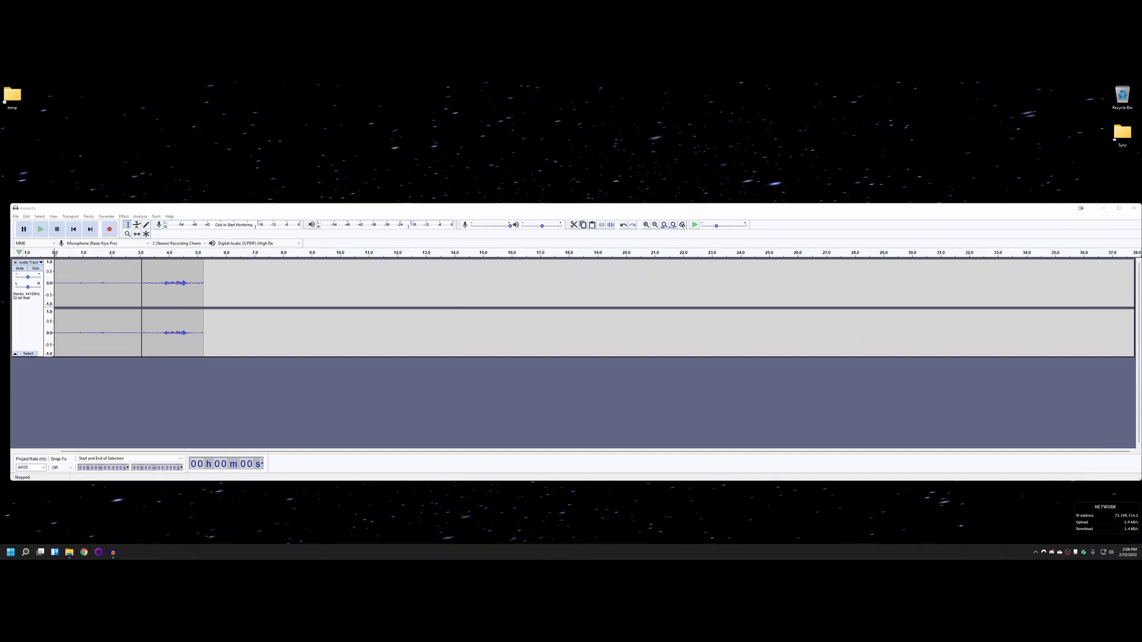
click(10, 553)
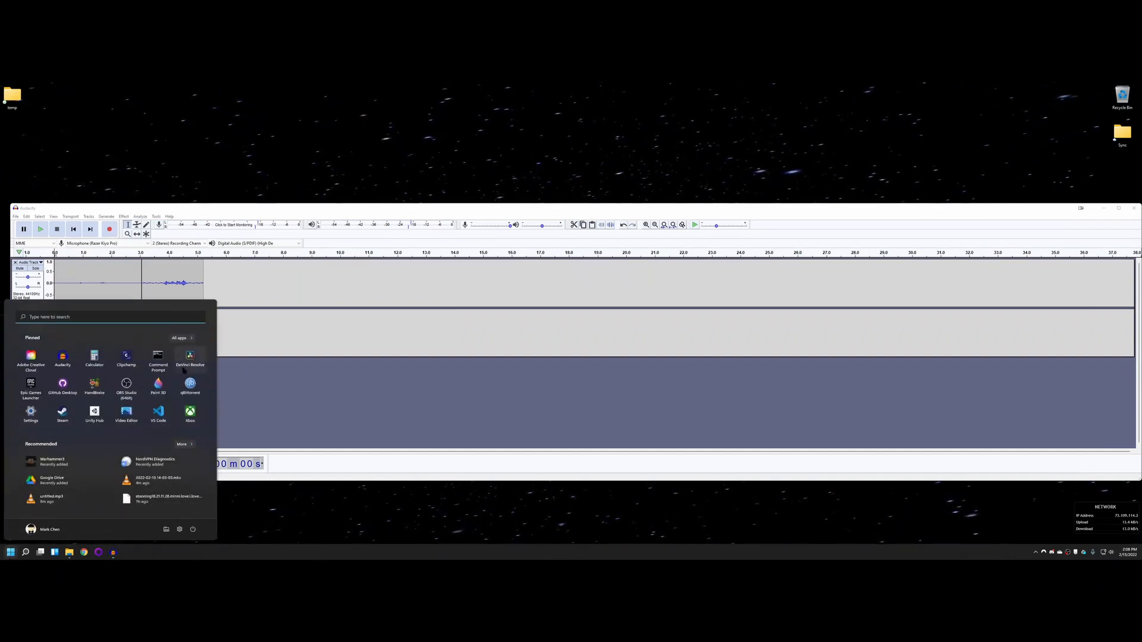
click(191, 357)
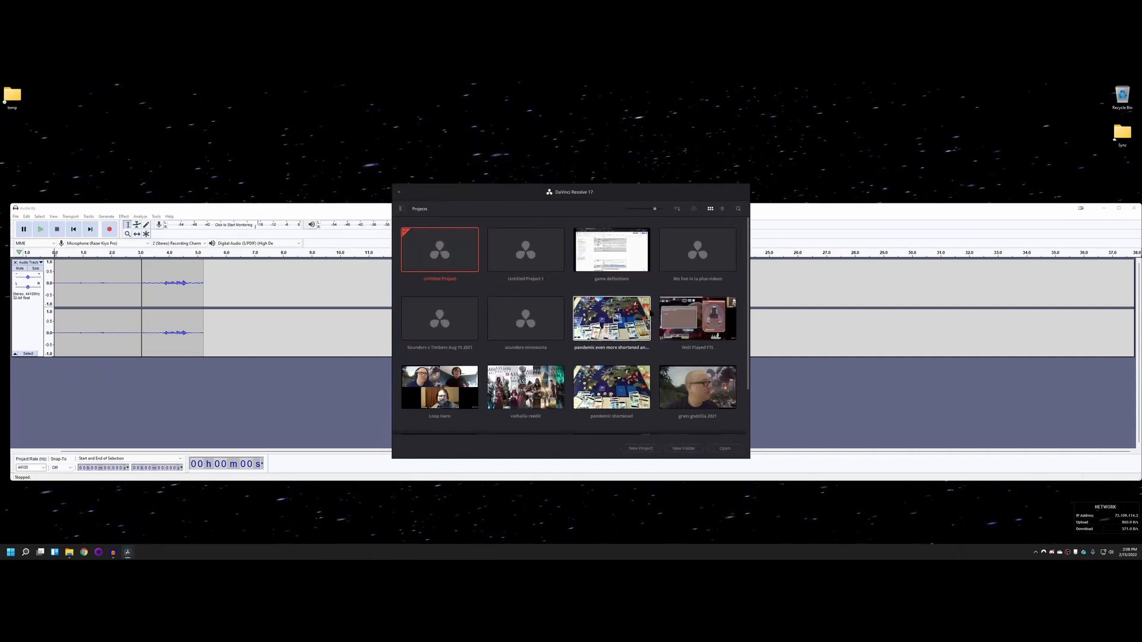
double_click(438, 251)
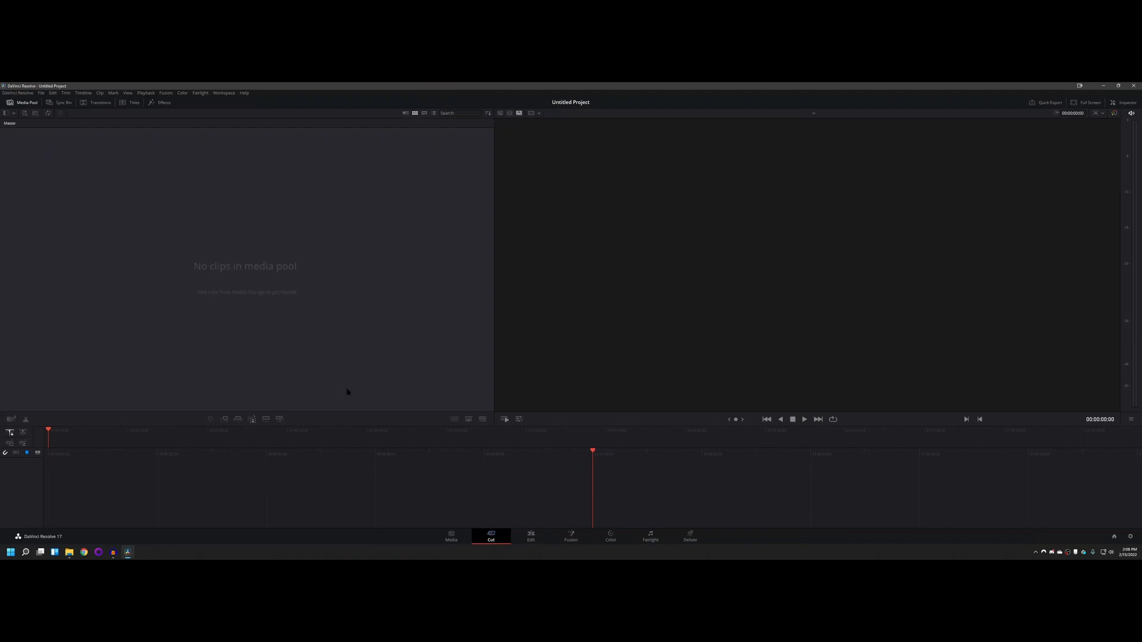
Step: Tour the Media, Cut, Edit, Fusion, Color and Fairlight pages of the empty project in order
click(452, 535)
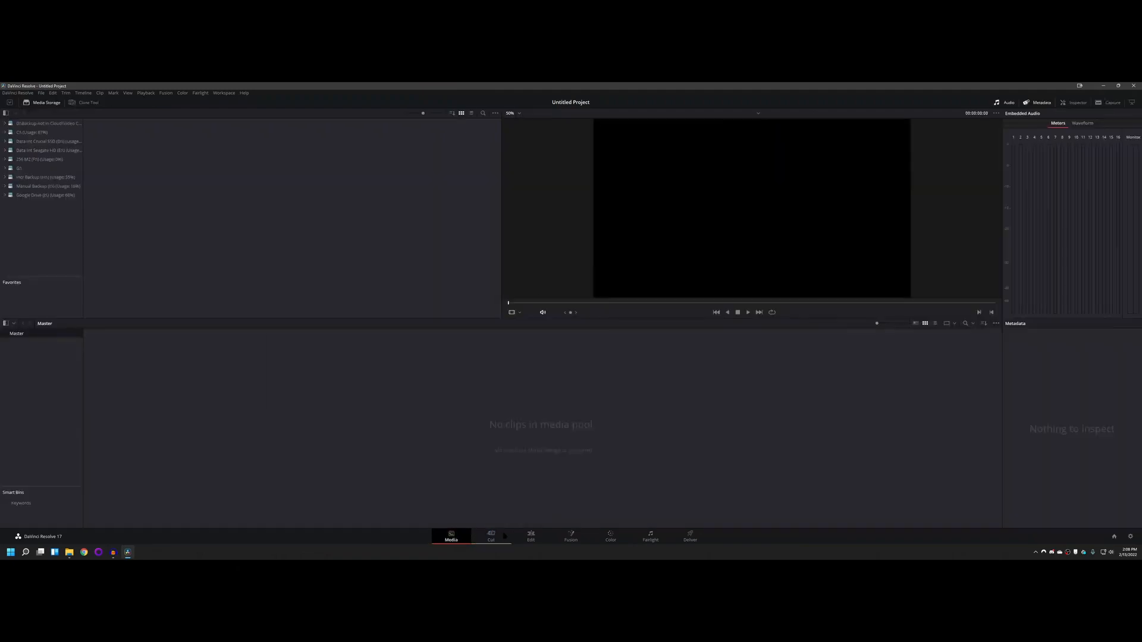
click(490, 536)
click(530, 535)
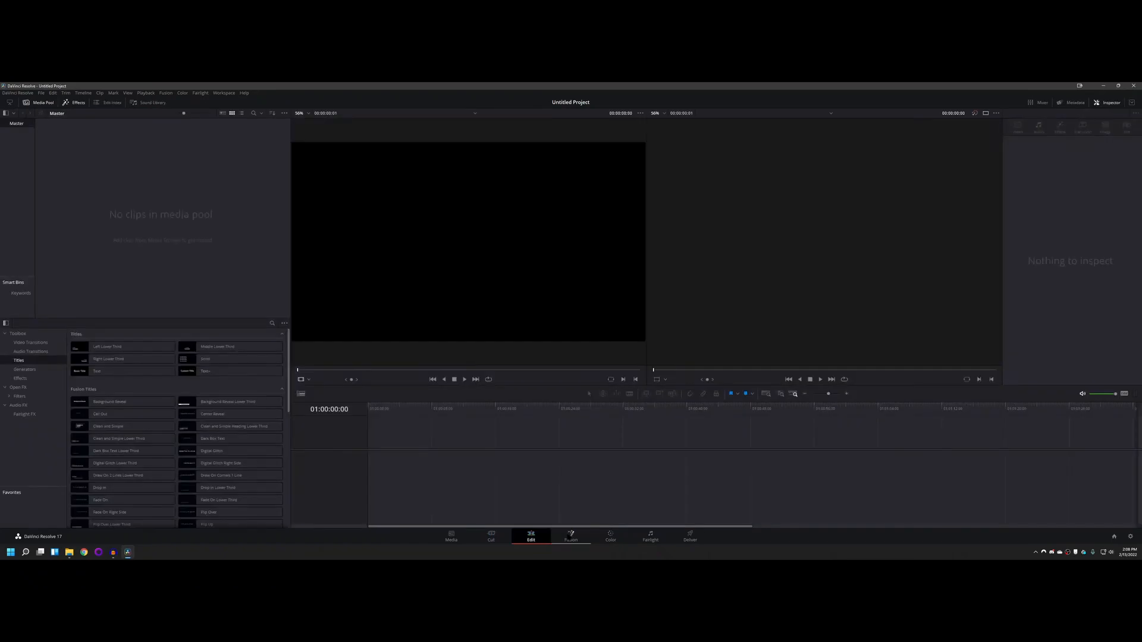
click(570, 535)
click(608, 535)
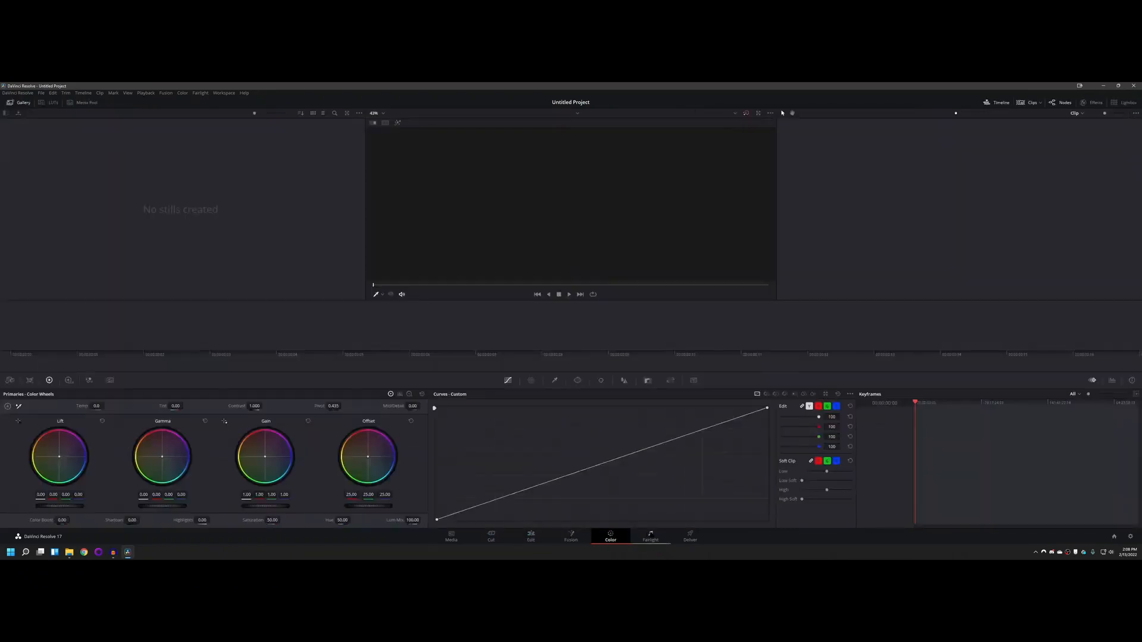
click(650, 535)
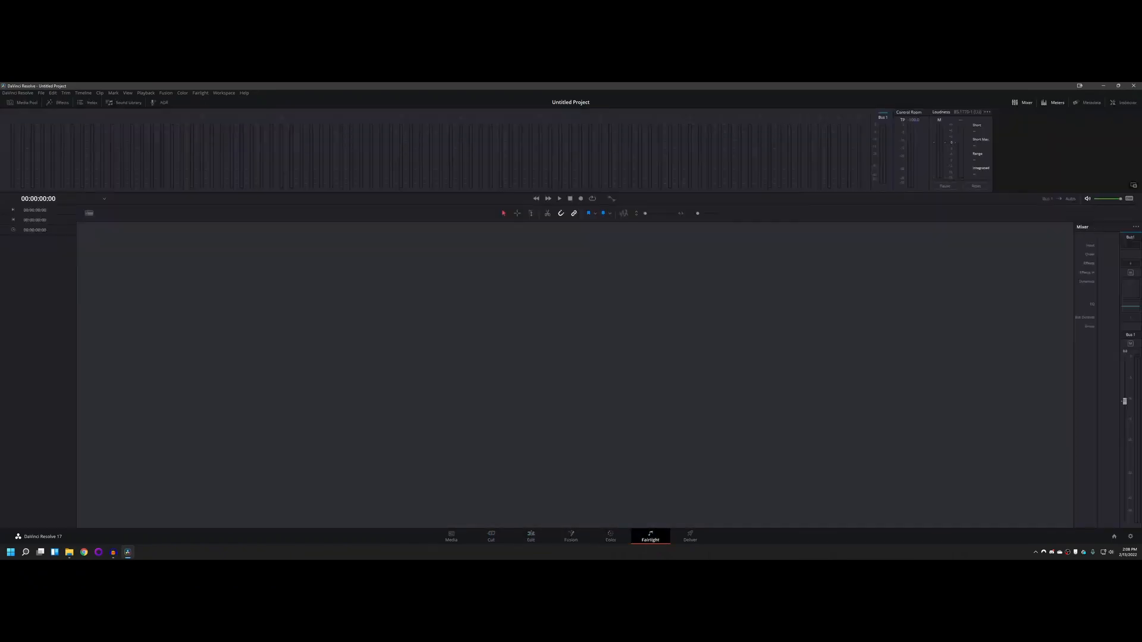
Step: Revisit the Cut, Media and Edit pages, view the render settings on the Deliver page, and return to Edit
click(491, 537)
click(450, 537)
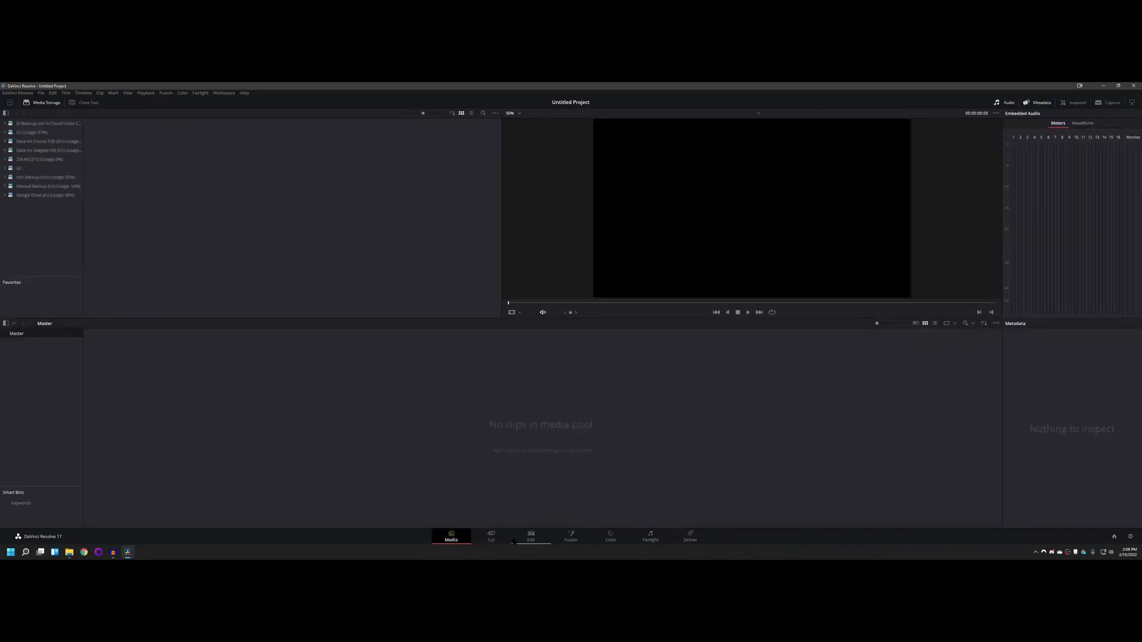
click(529, 536)
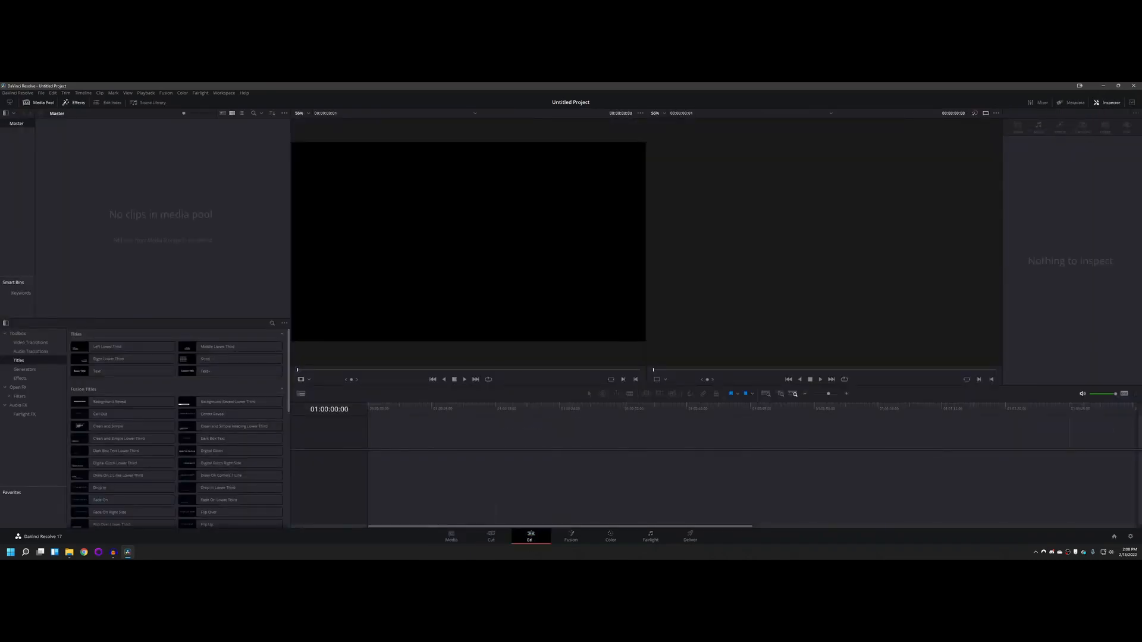
click(690, 535)
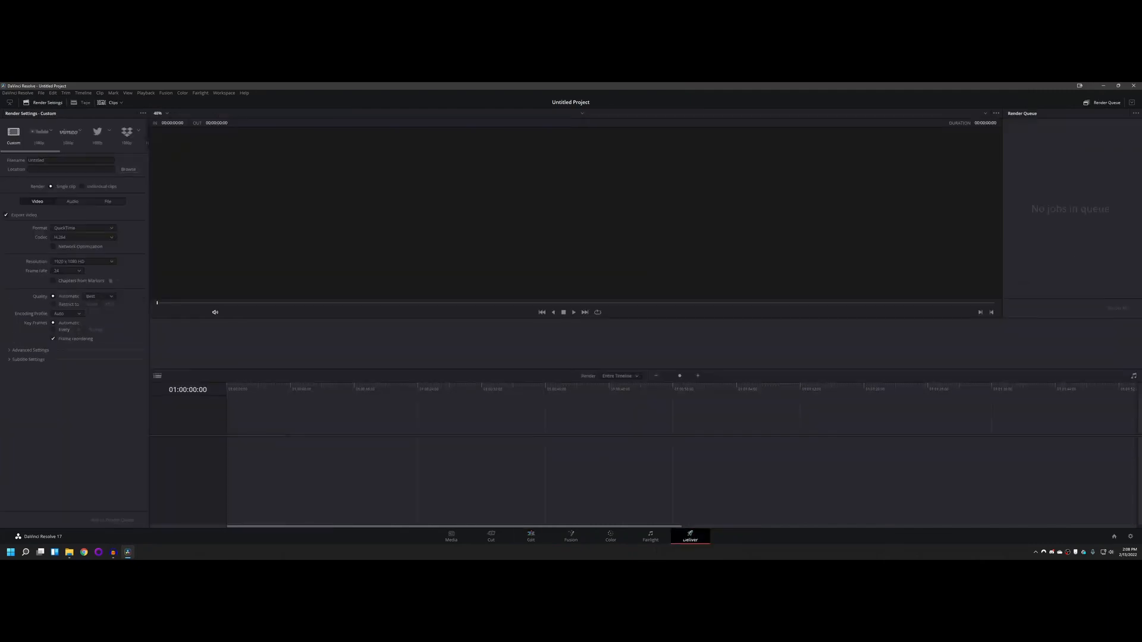
click(531, 536)
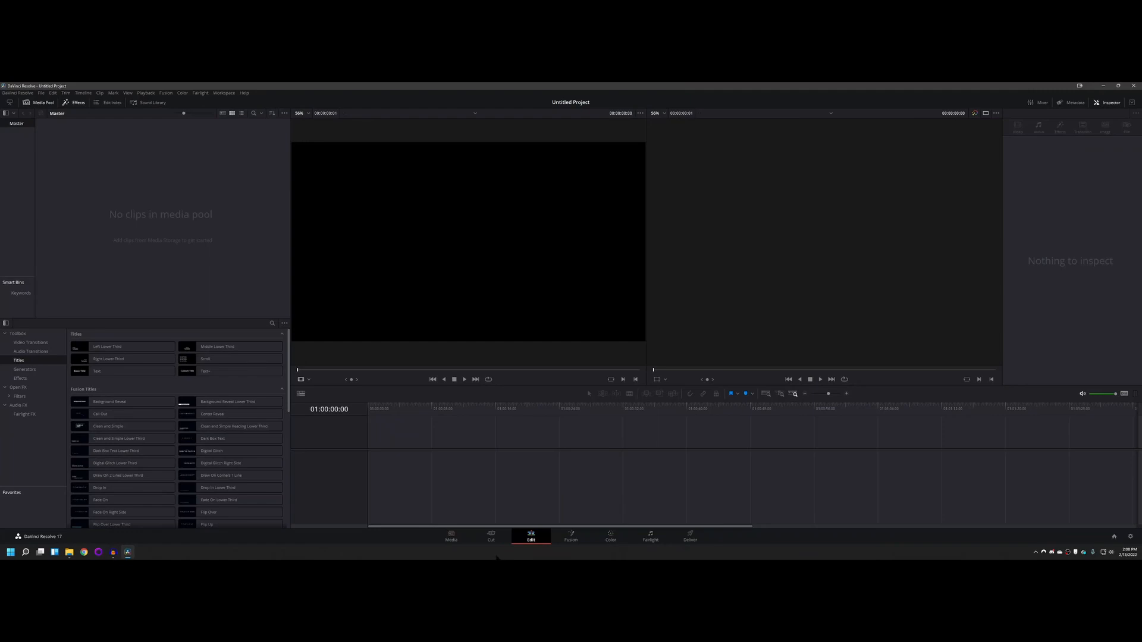
Step: View the Media page, compare the Cut and Edit page layouts, and finish on the Edit page
click(450, 537)
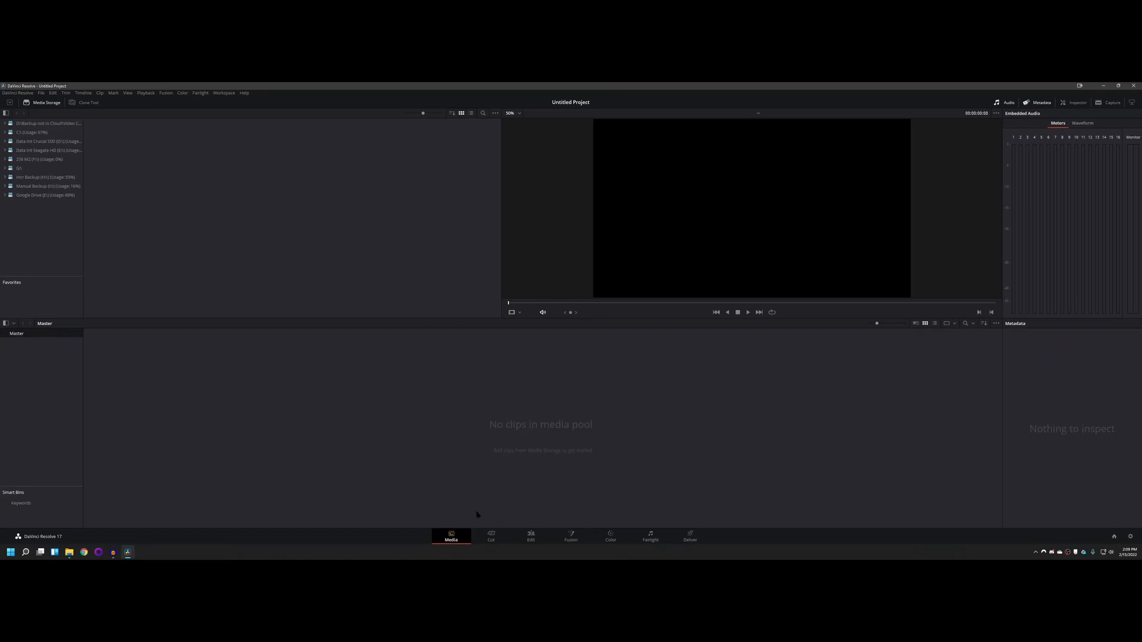
click(492, 536)
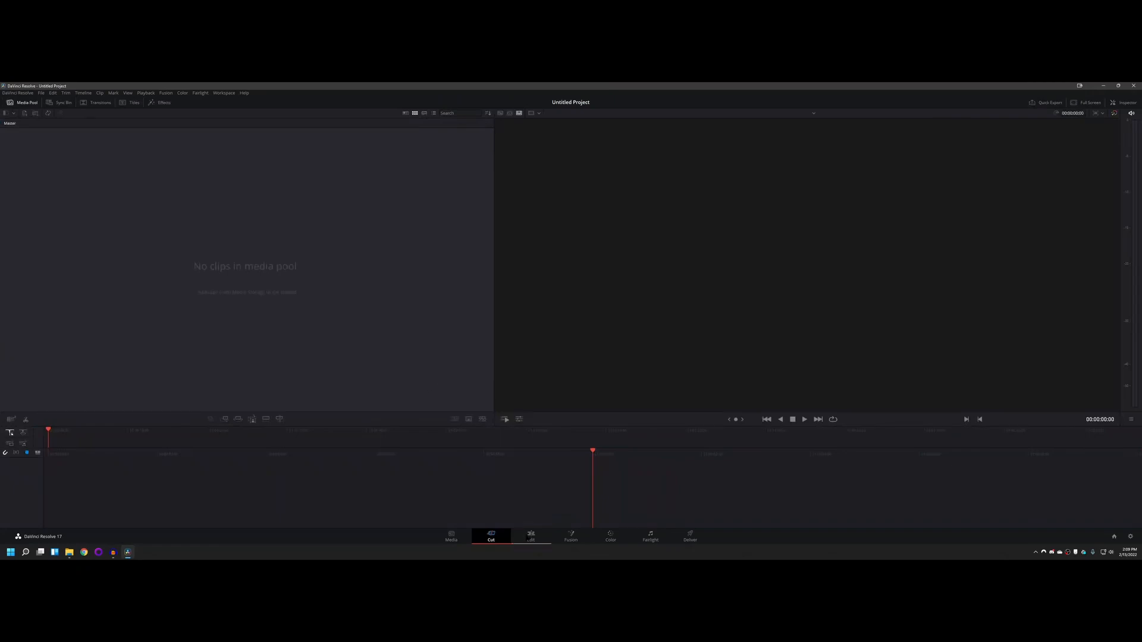
click(530, 537)
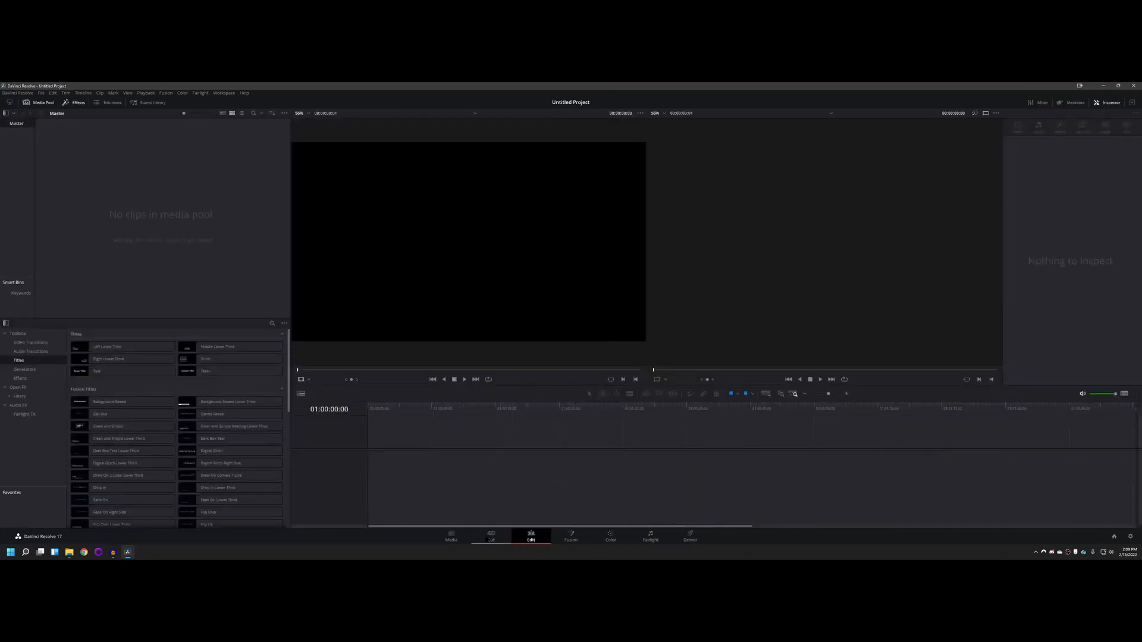
click(492, 537)
click(532, 538)
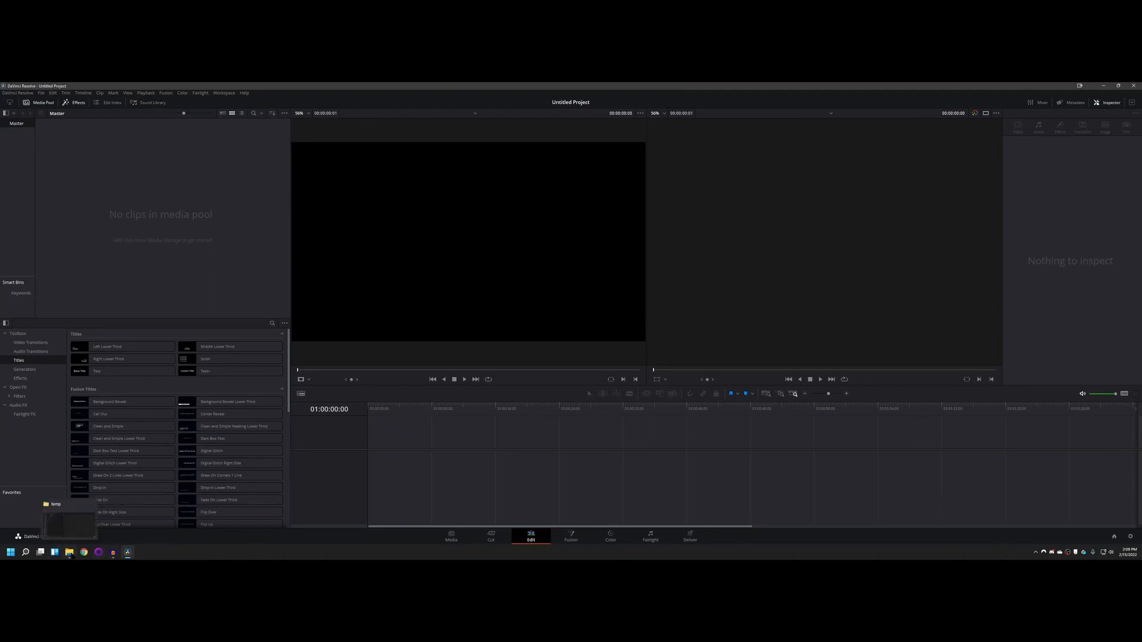
Step: Import jibberjabber.MP4 from the temp folder into the media pool, changing the project frame rate to match the clip
click(68, 553)
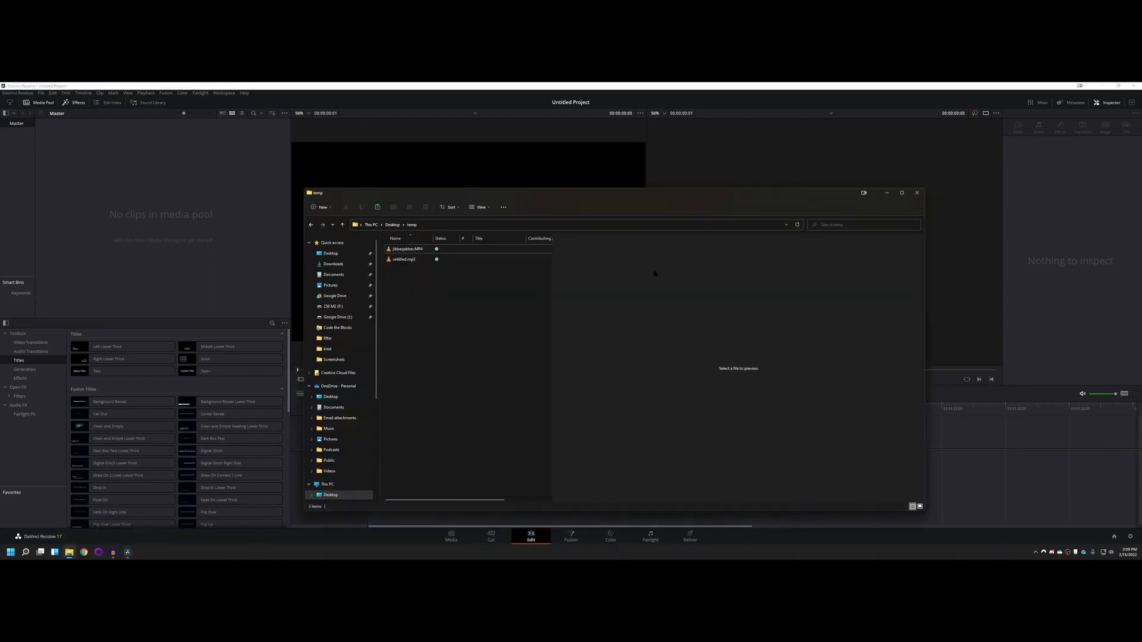
drag(666, 195, 785, 156)
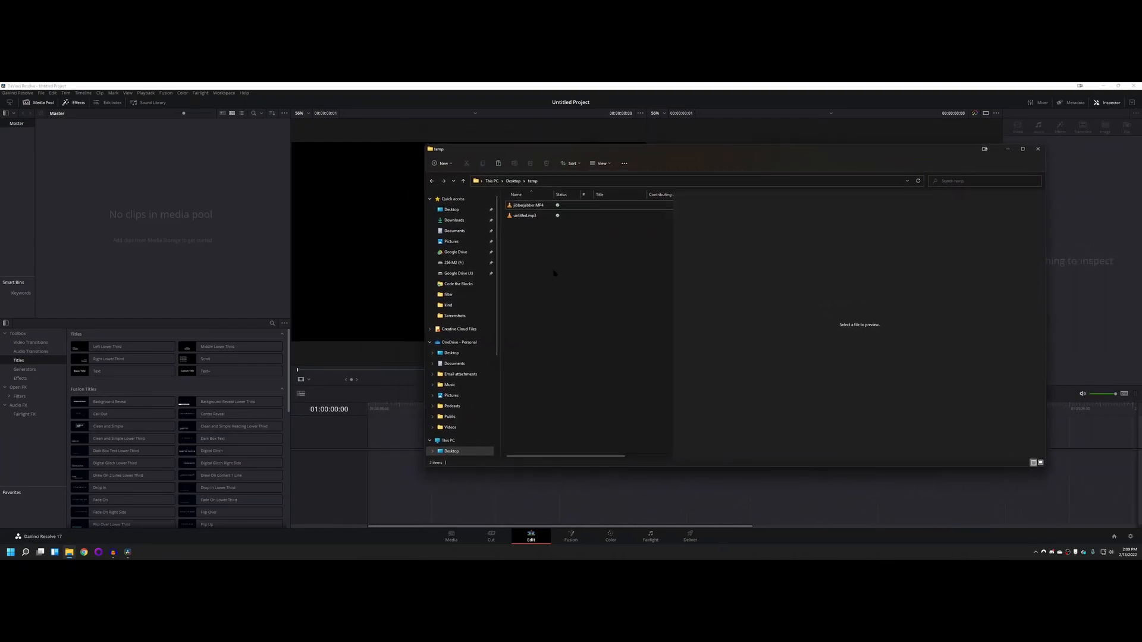
click(515, 206)
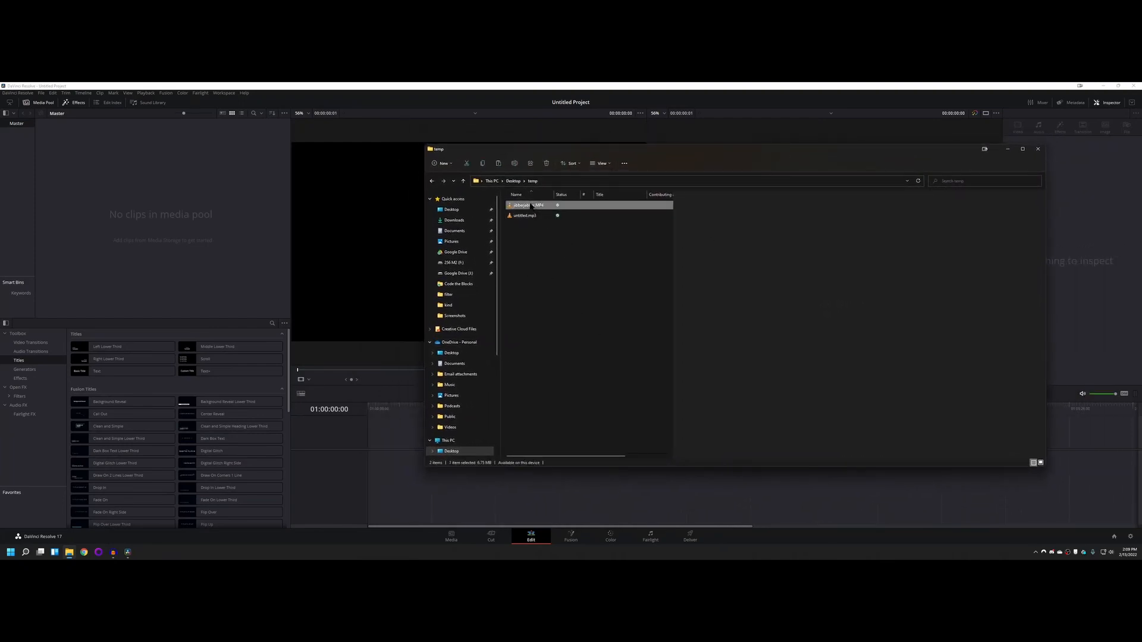
drag(515, 206, 138, 208)
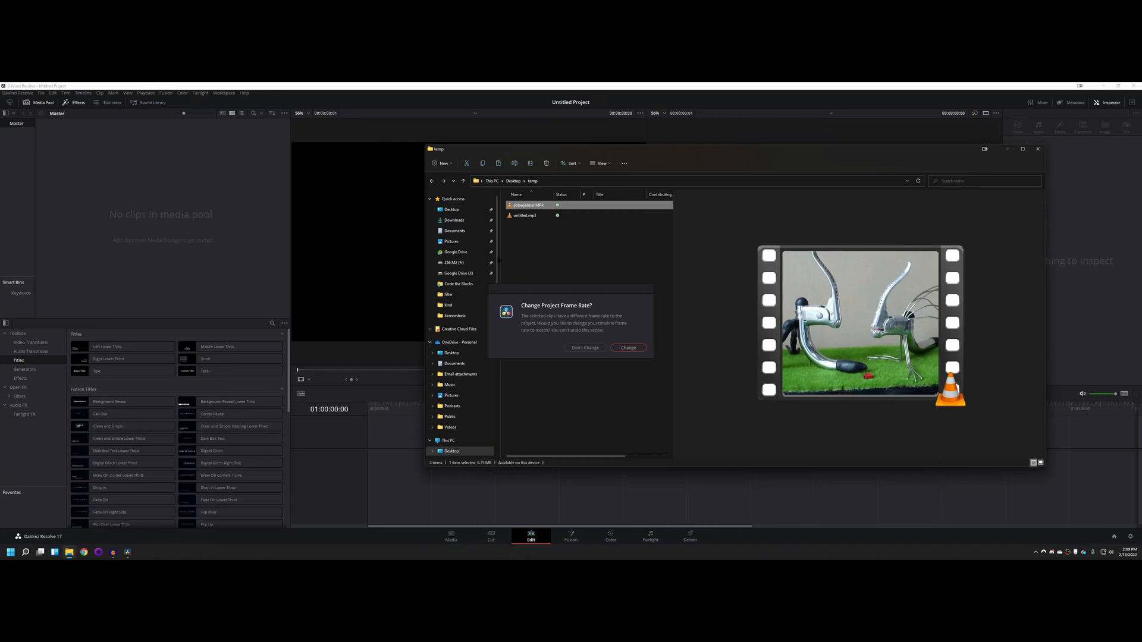
drag(531, 300, 542, 275)
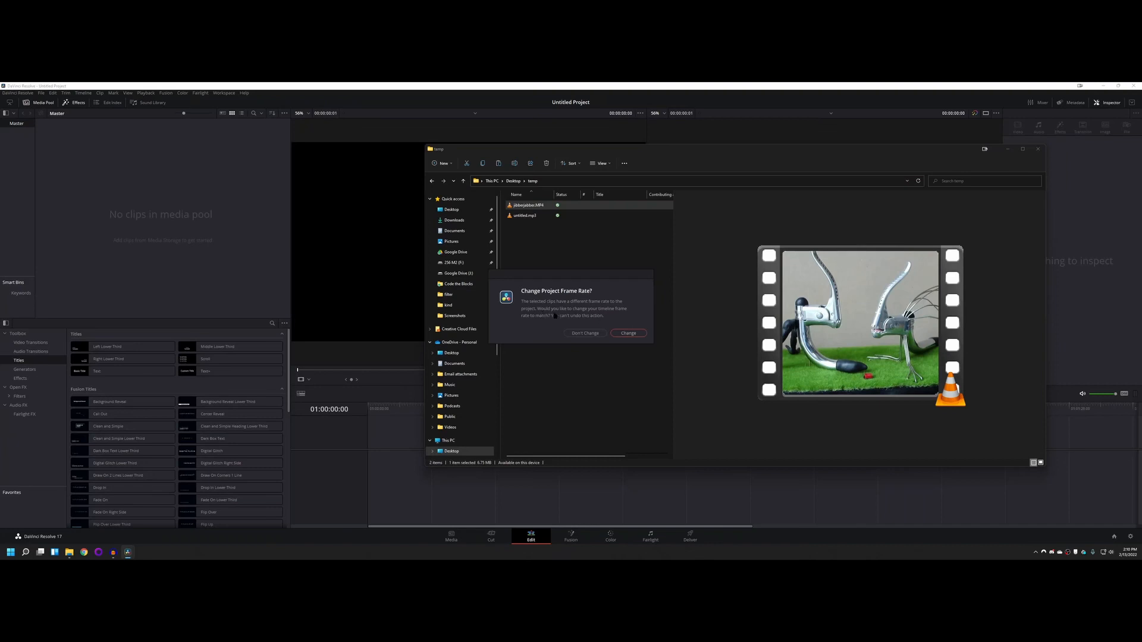
click(628, 333)
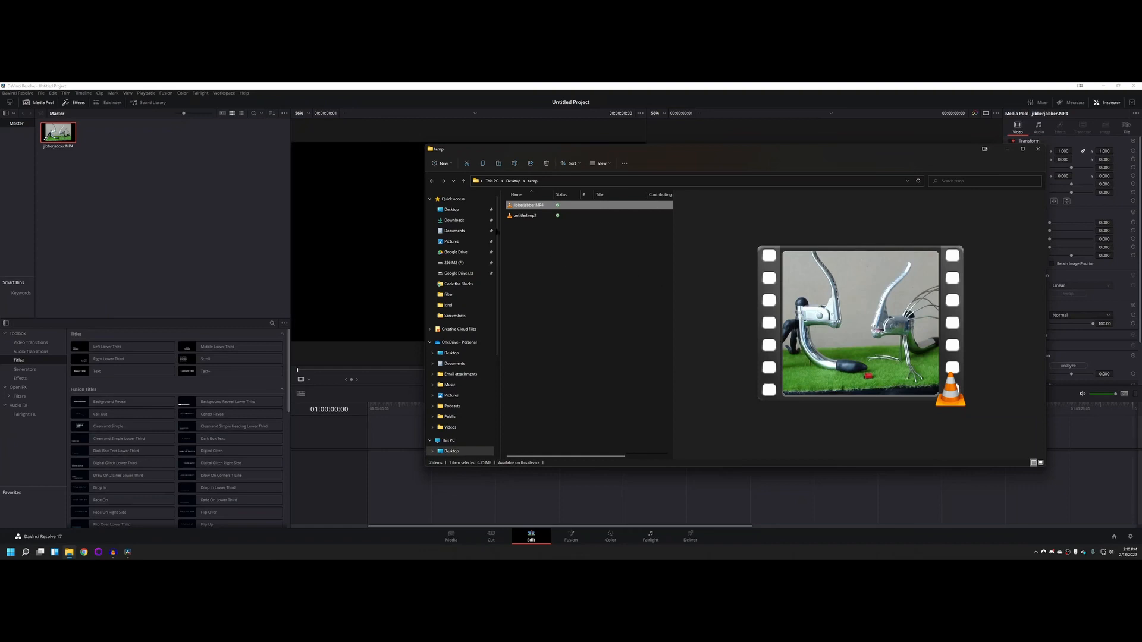
Step: Import untitled.mp3 from the temp folder into the media pool and close the folder window
click(526, 215)
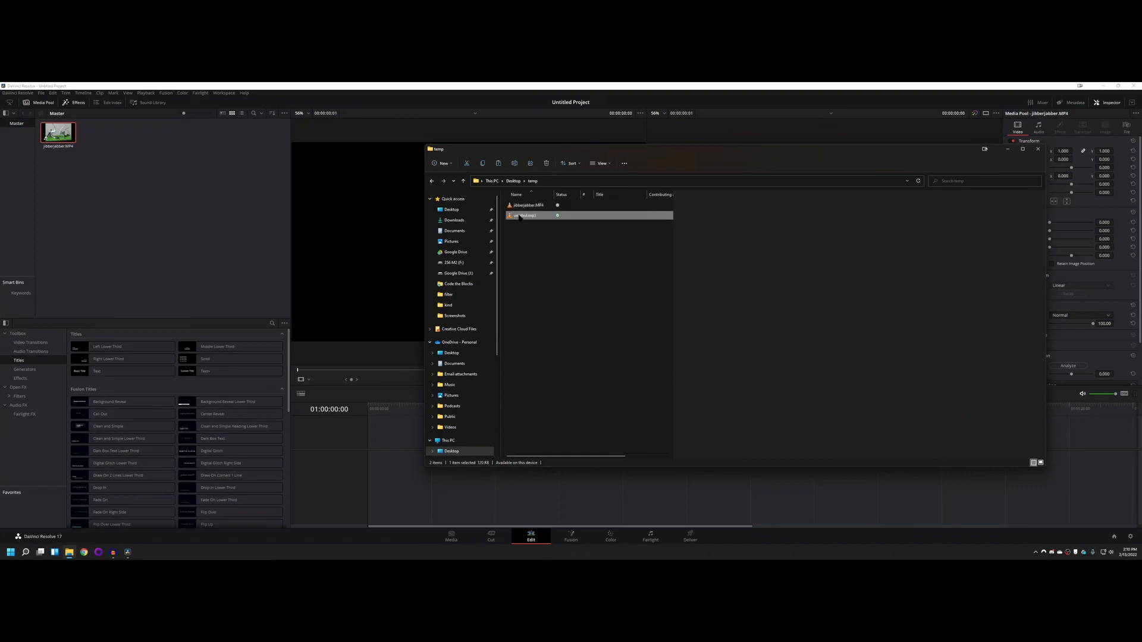
drag(519, 217, 178, 187)
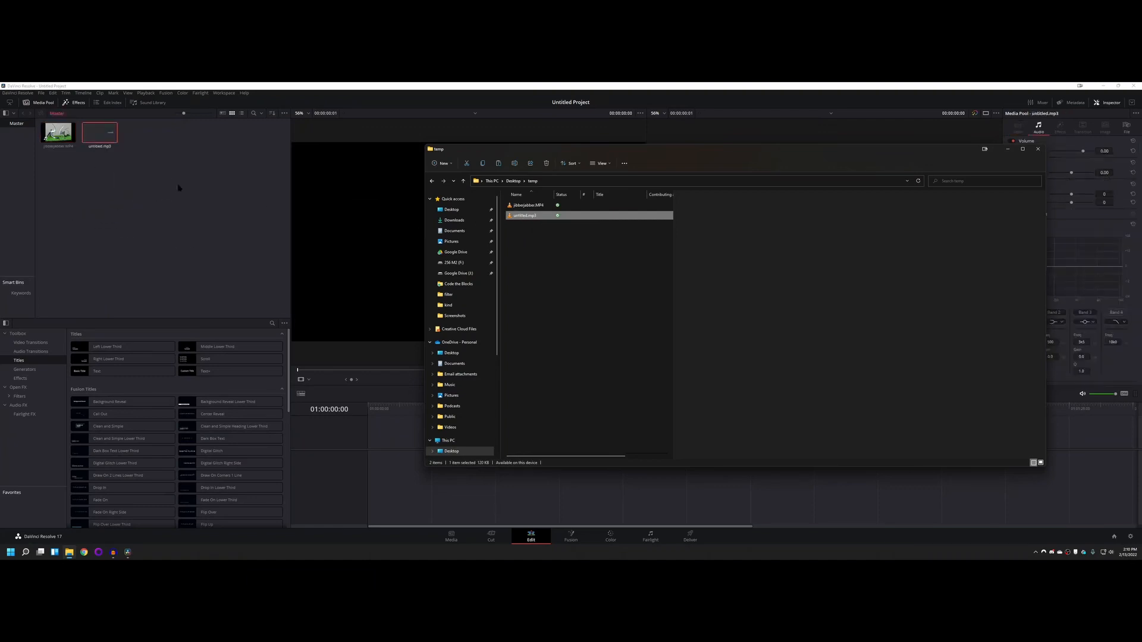
click(560, 254)
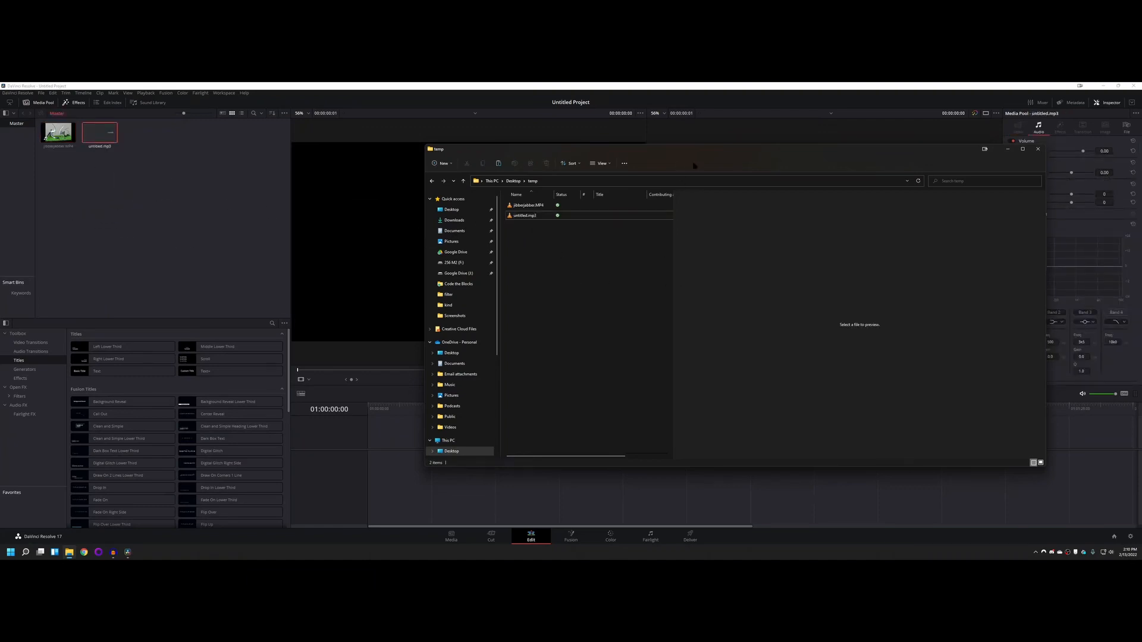
click(1038, 149)
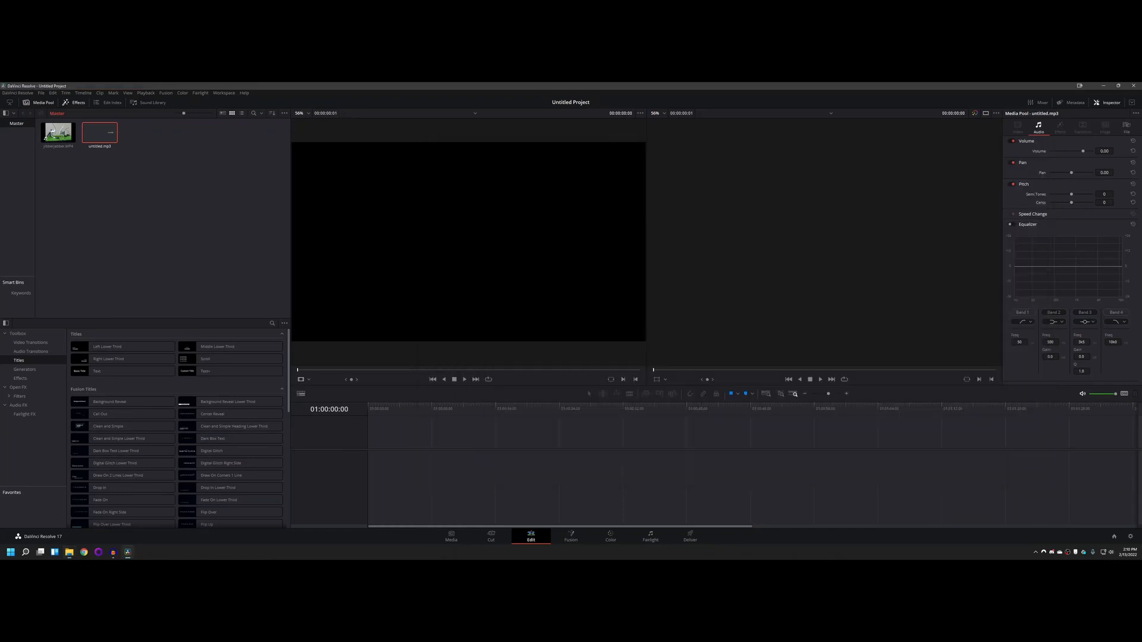
Step: Examine the imported video and audio clips in the media pool by previewing each one
click(58, 132)
click(99, 132)
click(58, 132)
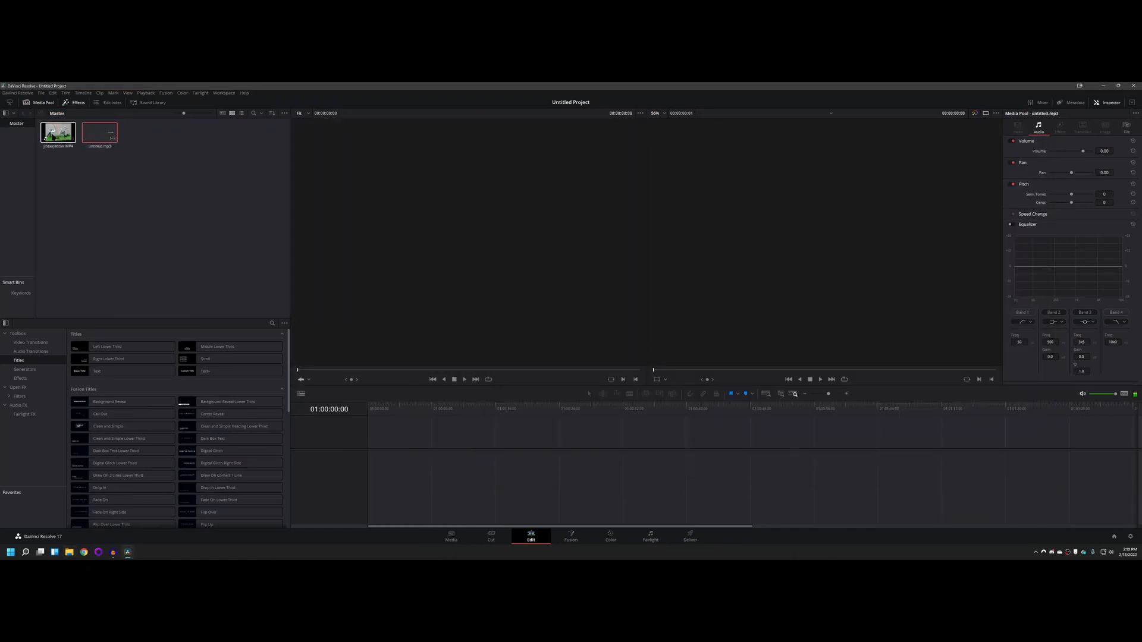
click(99, 132)
click(51, 135)
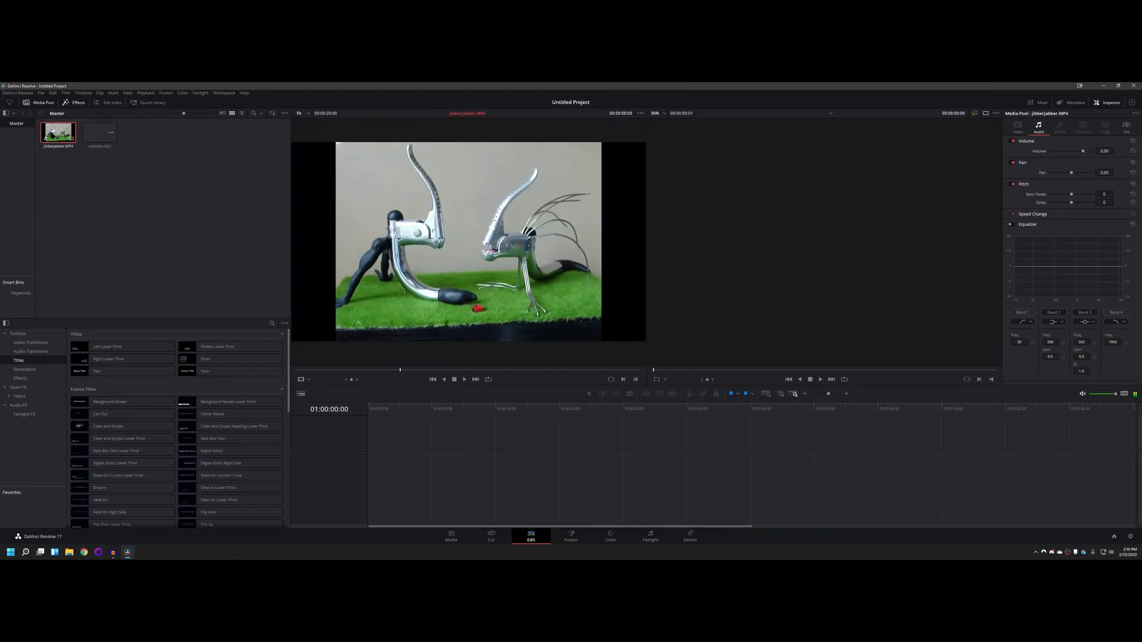
click(109, 168)
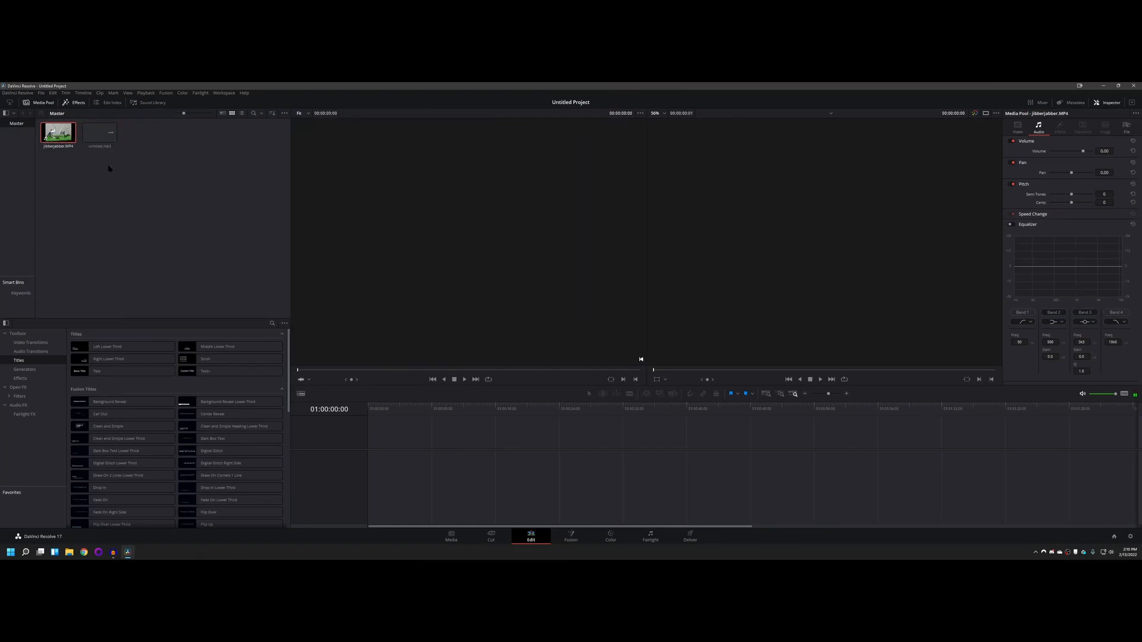
click(99, 132)
click(51, 134)
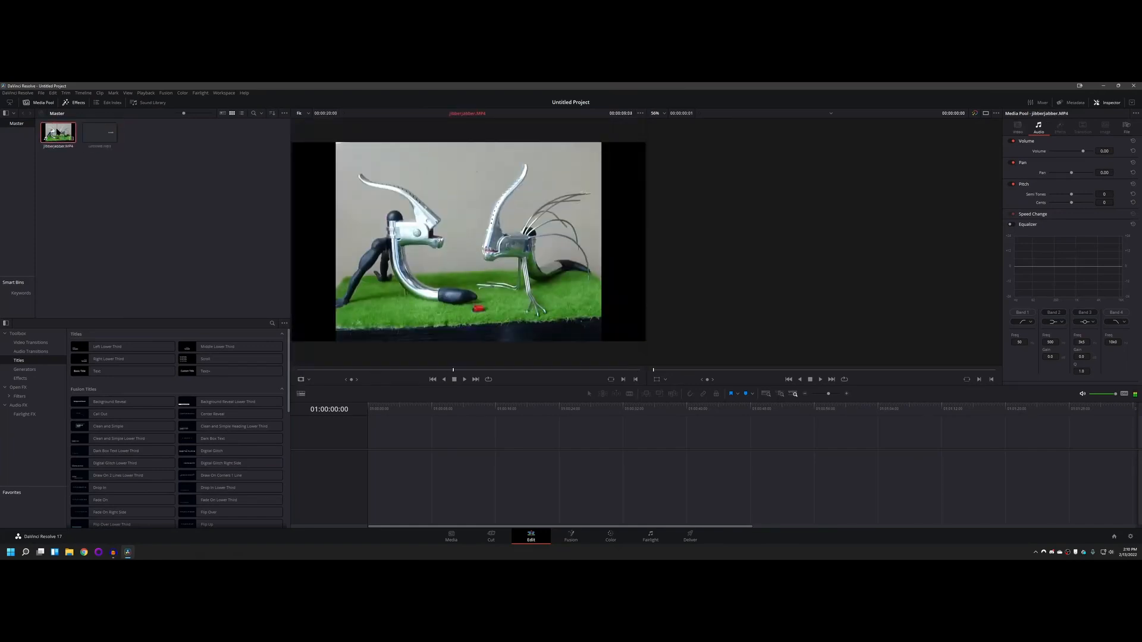
click(99, 201)
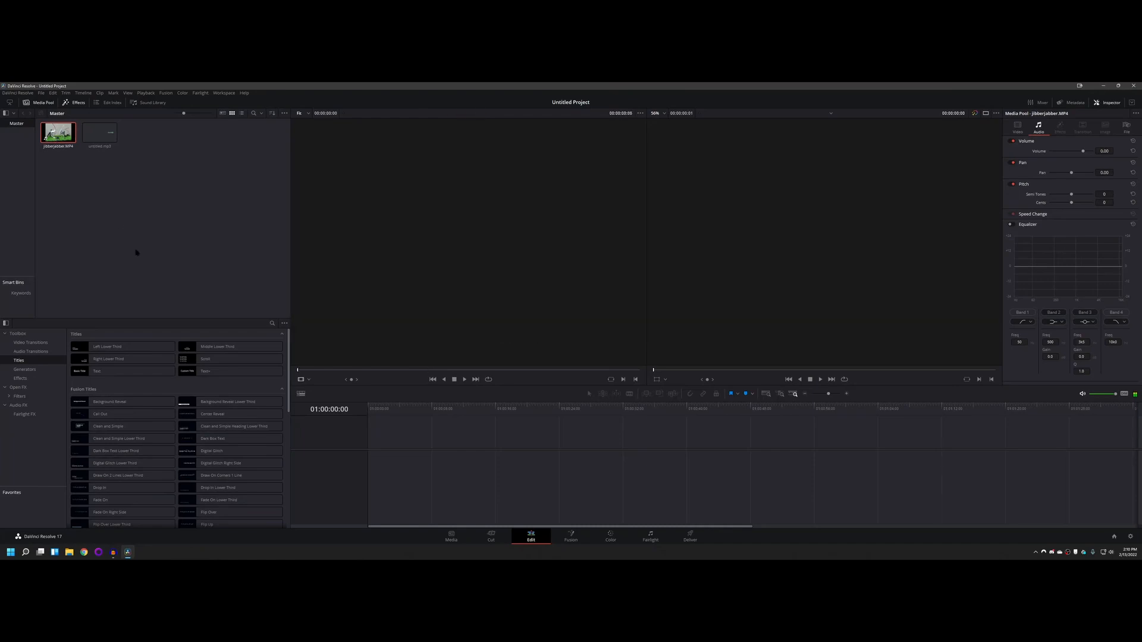
Step: Place the jibberjabber.MP4 clip at the start of a new timeline and play it through to the end
drag(53, 132, 358, 446)
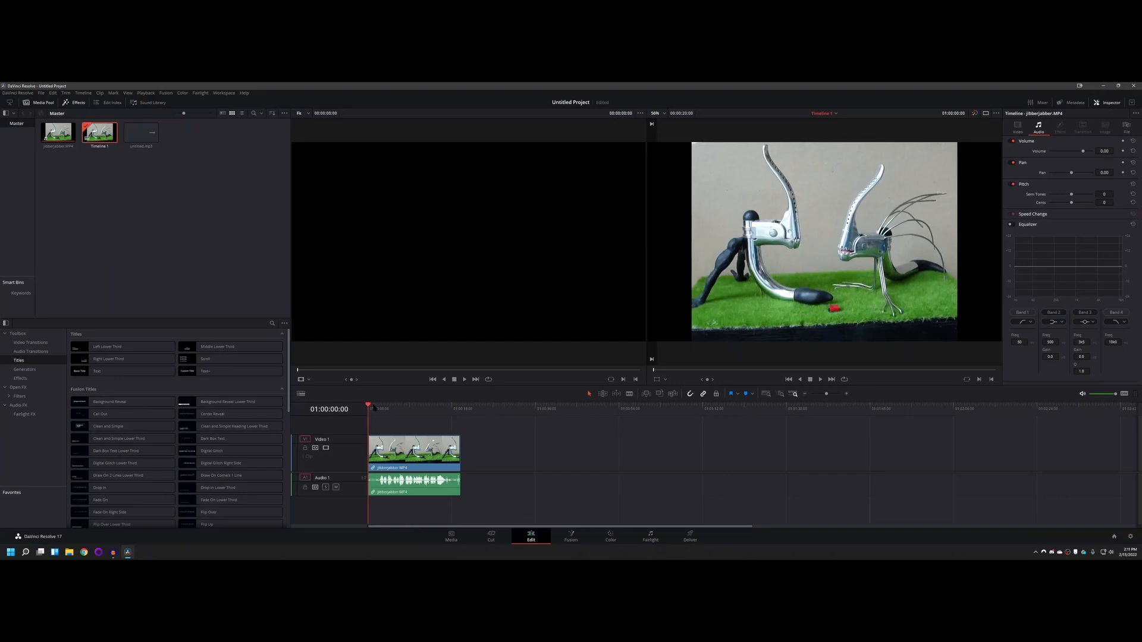
drag(374, 408, 461, 410)
key(Home)
click(821, 380)
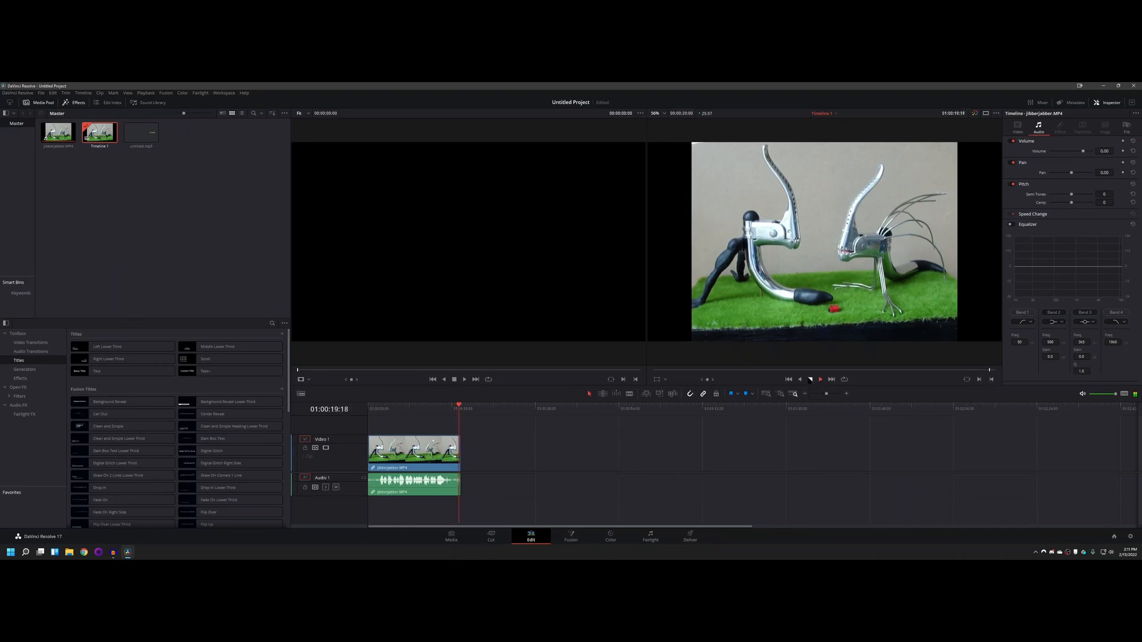
click(810, 379)
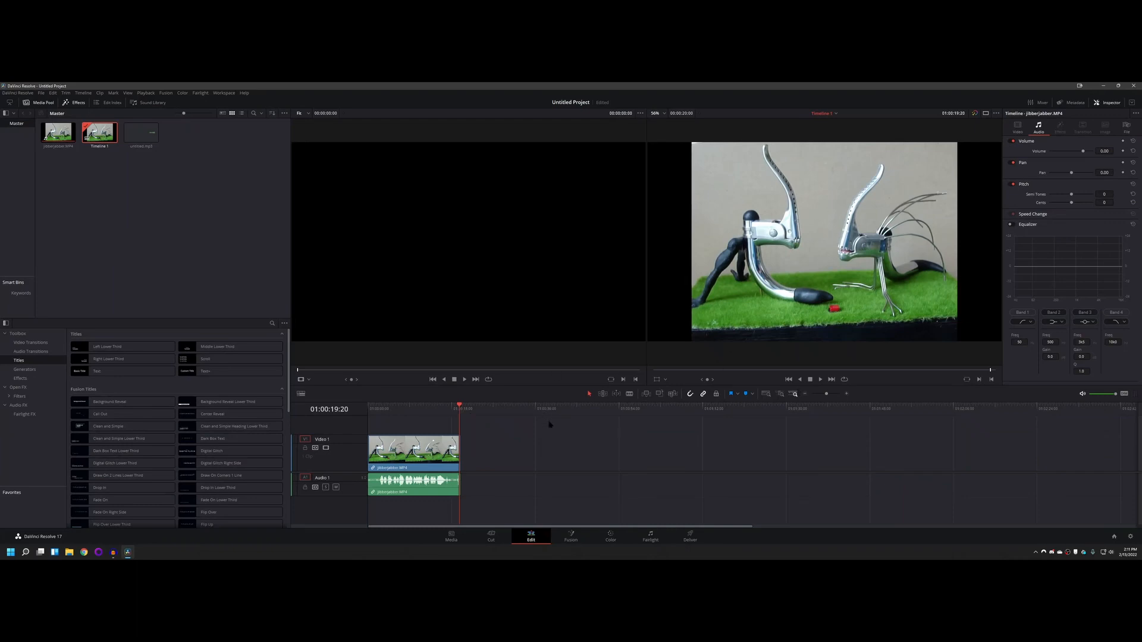
Step: Return the playhead to the timeline start, try the blade tool over the clip, and switch back to the selection tool
drag(460, 406, 368, 409)
click(417, 442)
click(540, 442)
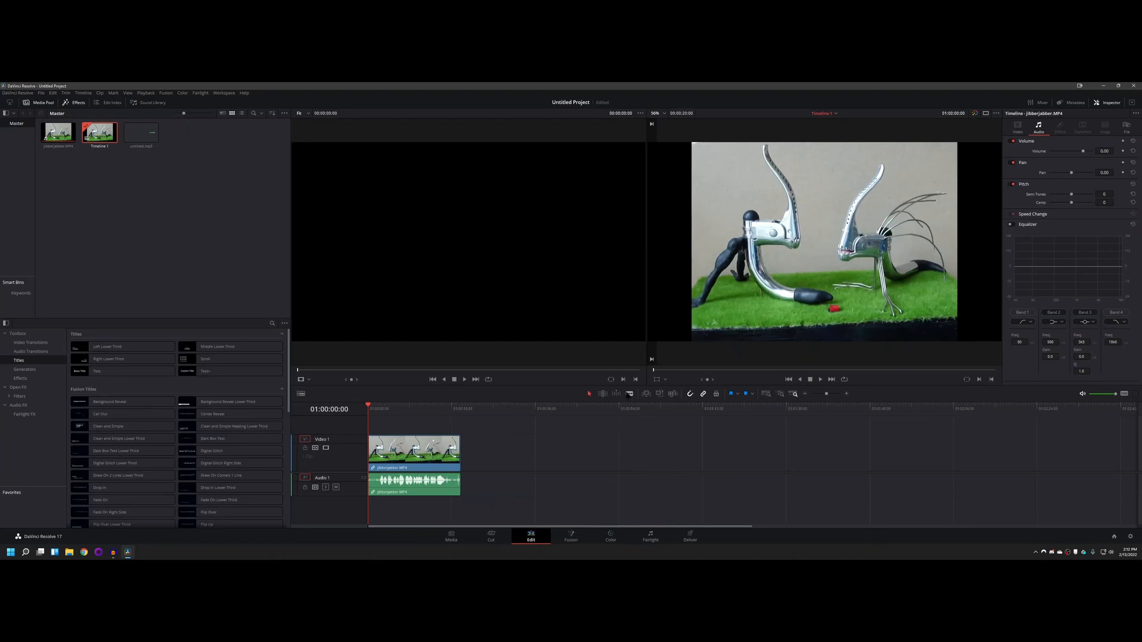
click(629, 394)
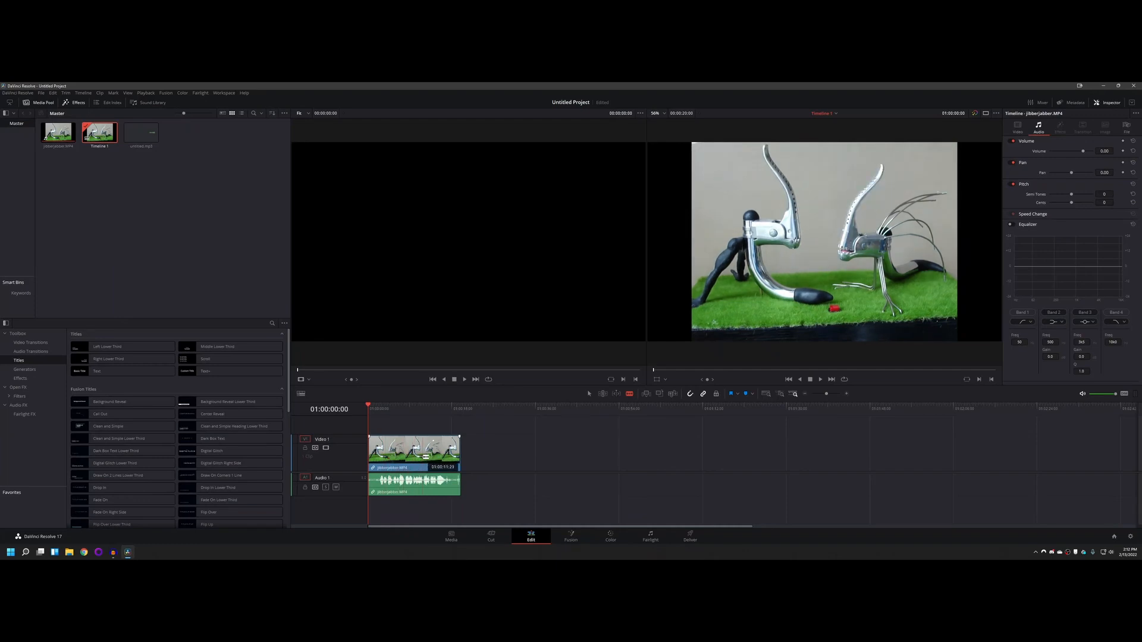
click(588, 394)
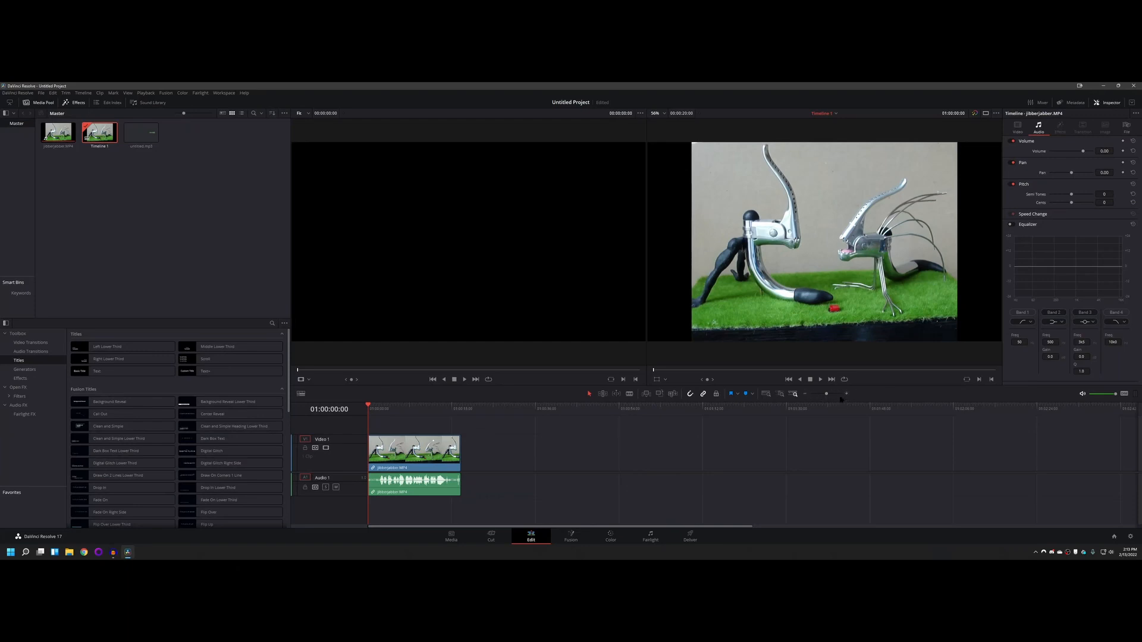
Step: Split the timeline clip at 01:00:07:29 and again about four seconds further on
click(846, 394)
click(846, 395)
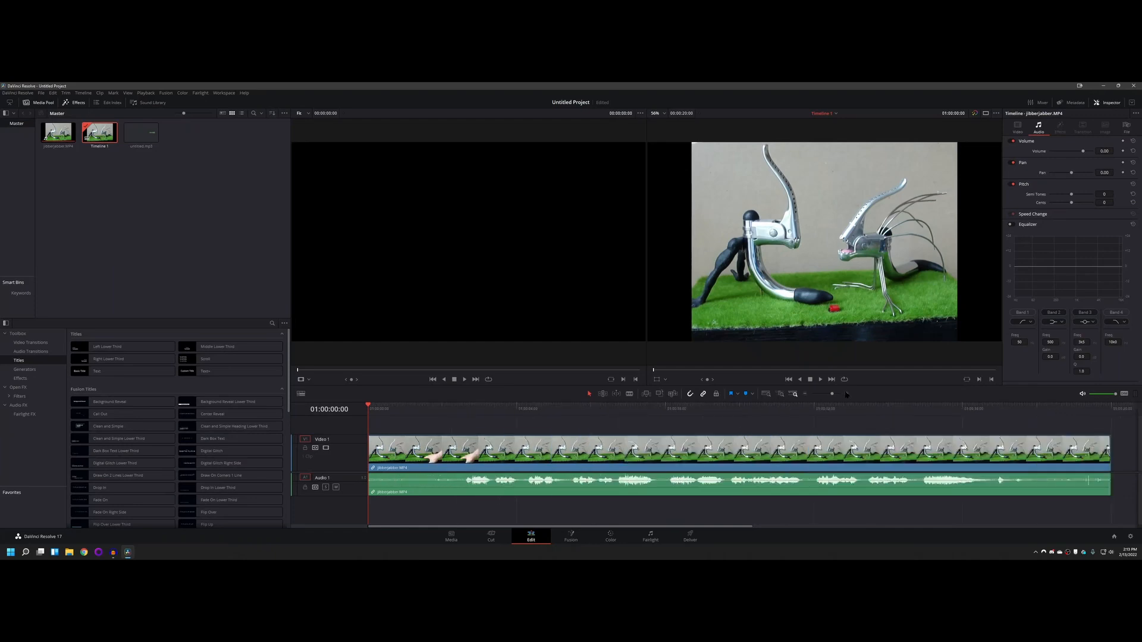
click(805, 393)
click(805, 394)
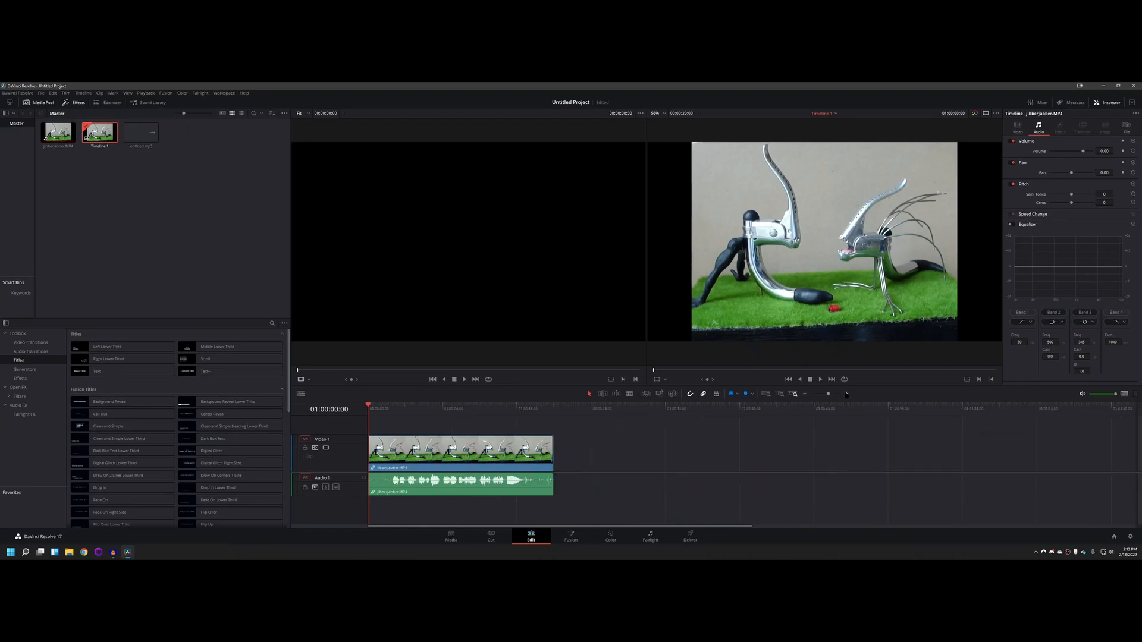
click(846, 394)
click(846, 395)
click(806, 395)
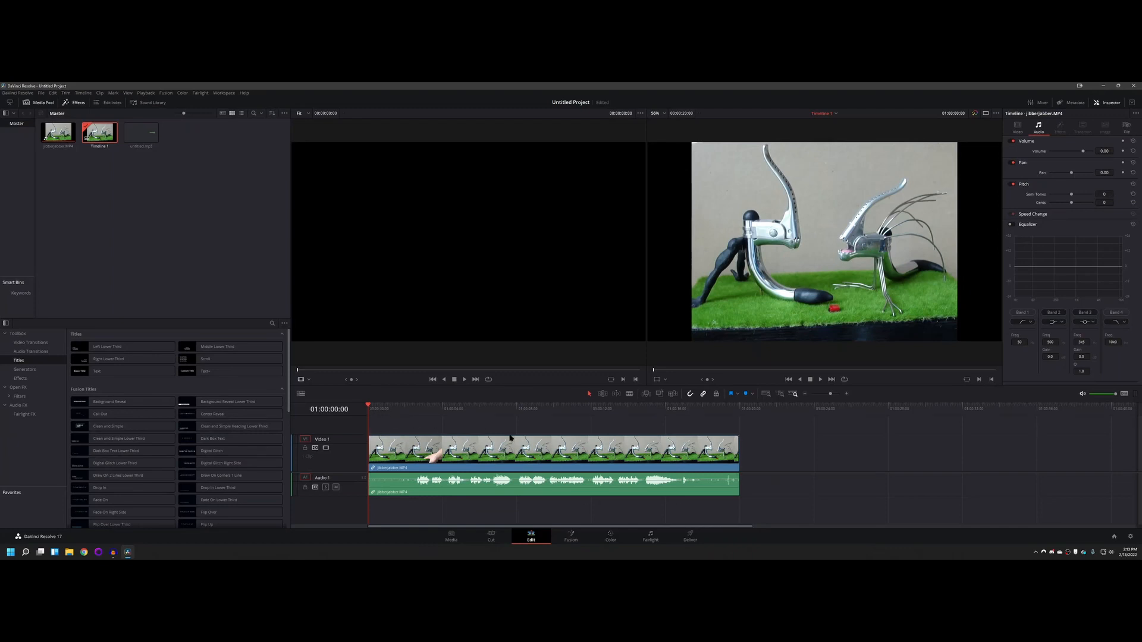
mouse_move(518, 408)
mouse_down()
mouse_move(588, 409)
mouse_move(515, 408)
mouse_up()
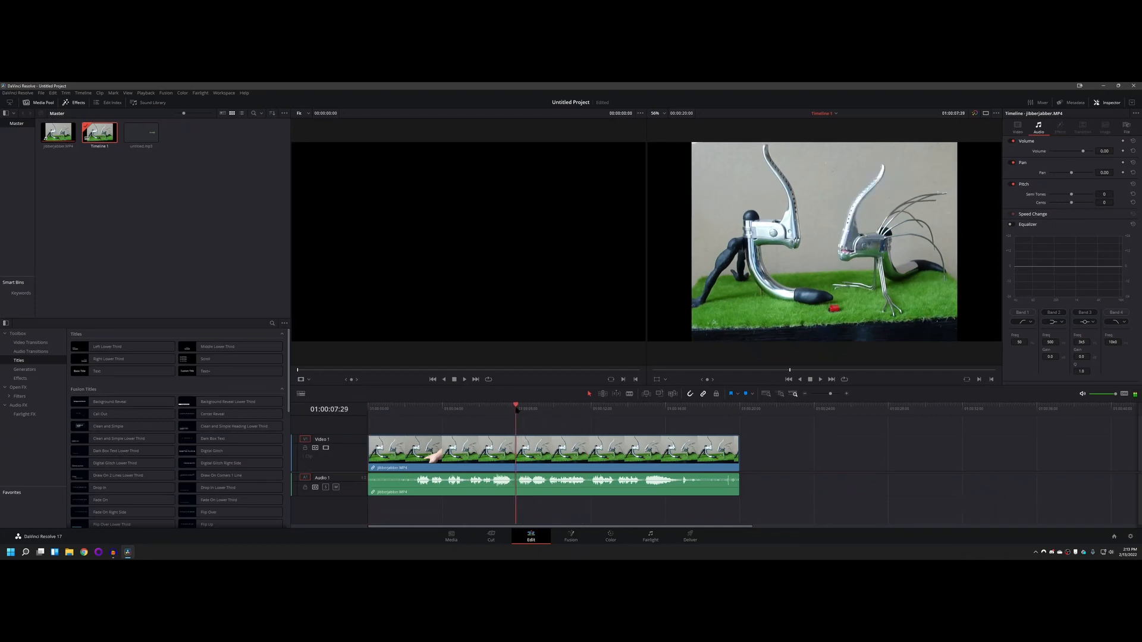
click(629, 394)
click(516, 453)
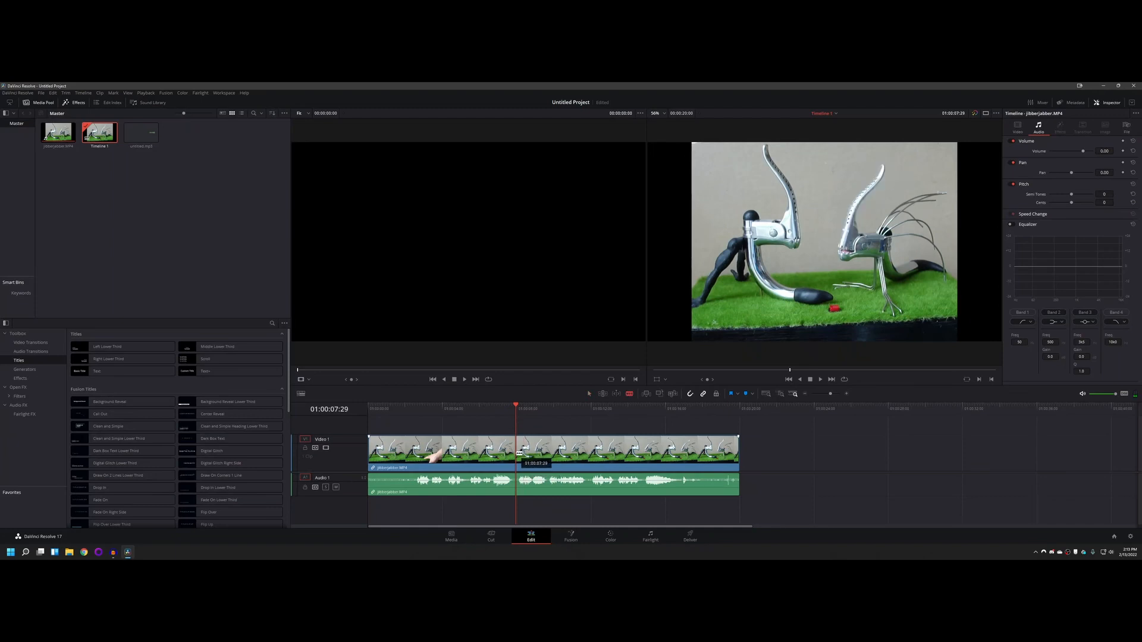
click(588, 453)
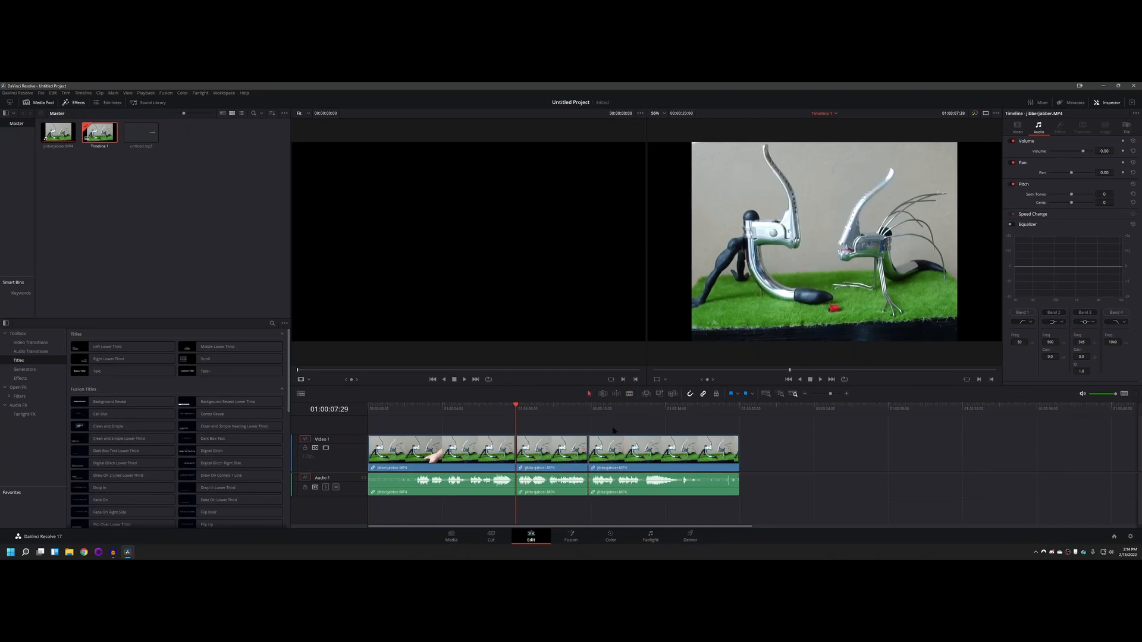
Step: Delete the middle segment of the split clip and move the last segment against the first to close the gap
click(543, 451)
key(BackSpace)
drag(639, 449, 575, 448)
Step: Play the timeline from 01:00:04:24 across the join and scrub through the rest of the second segment
drag(509, 410, 459, 408)
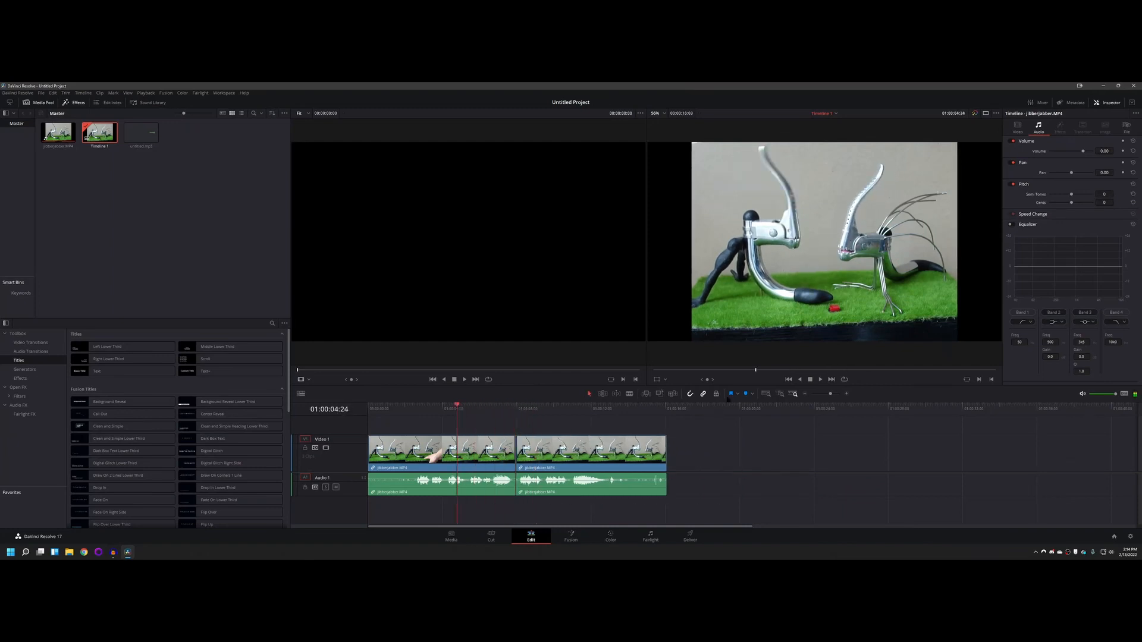
click(820, 379)
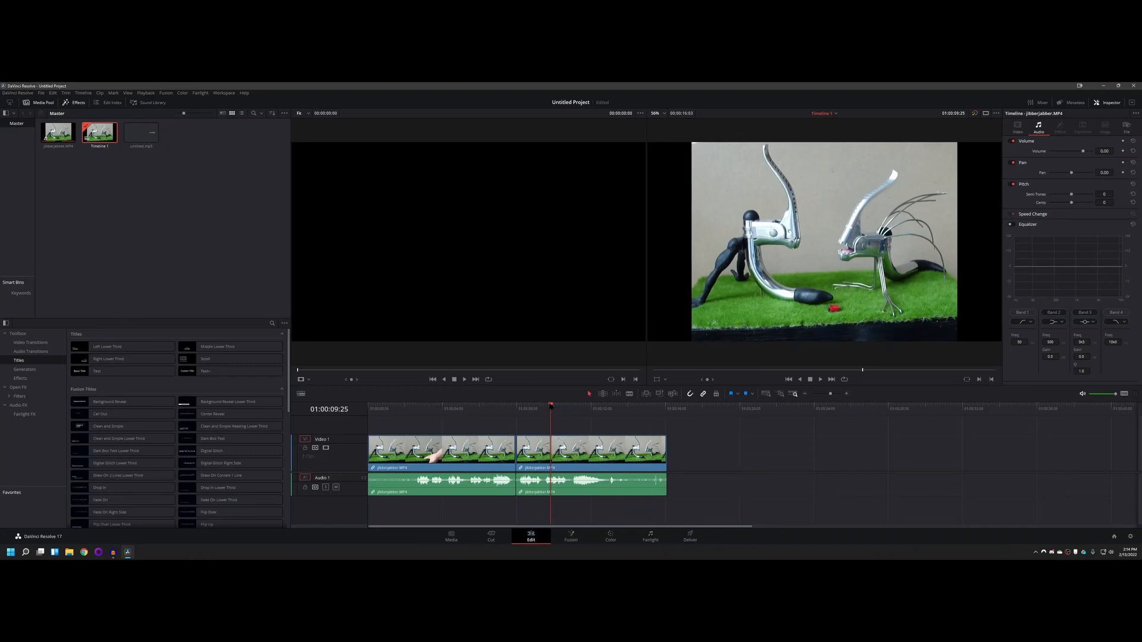
drag(551, 406, 630, 409)
Step: Split the first clip about two seconds in and ripple-delete the opening segment
click(410, 408)
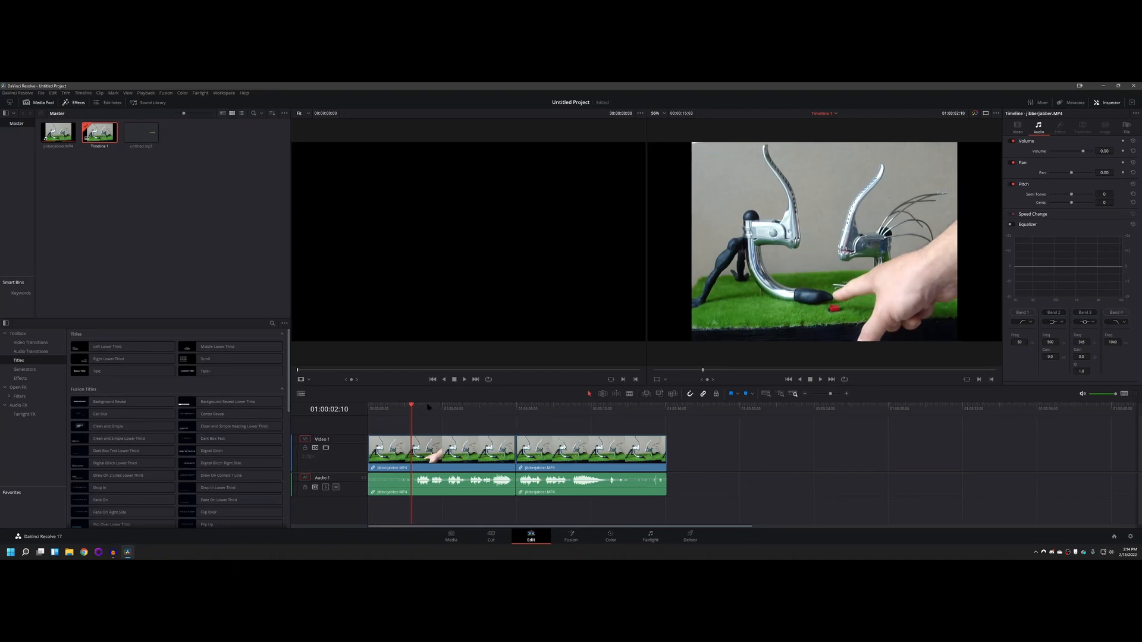
click(629, 394)
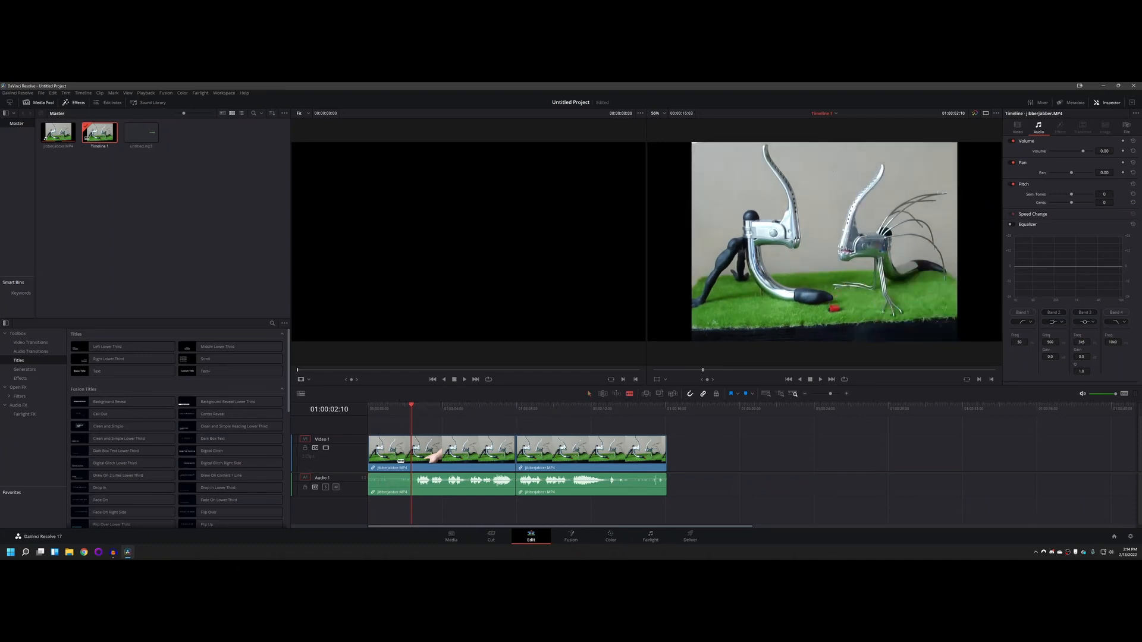
click(405, 452)
key(a)
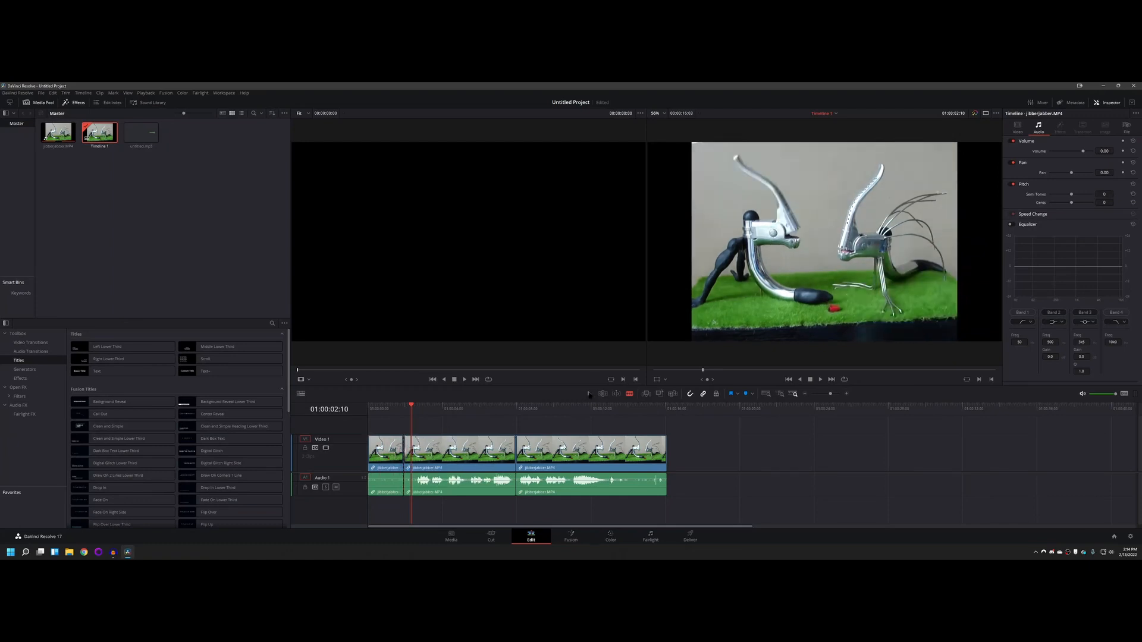
click(379, 446)
key(Delete)
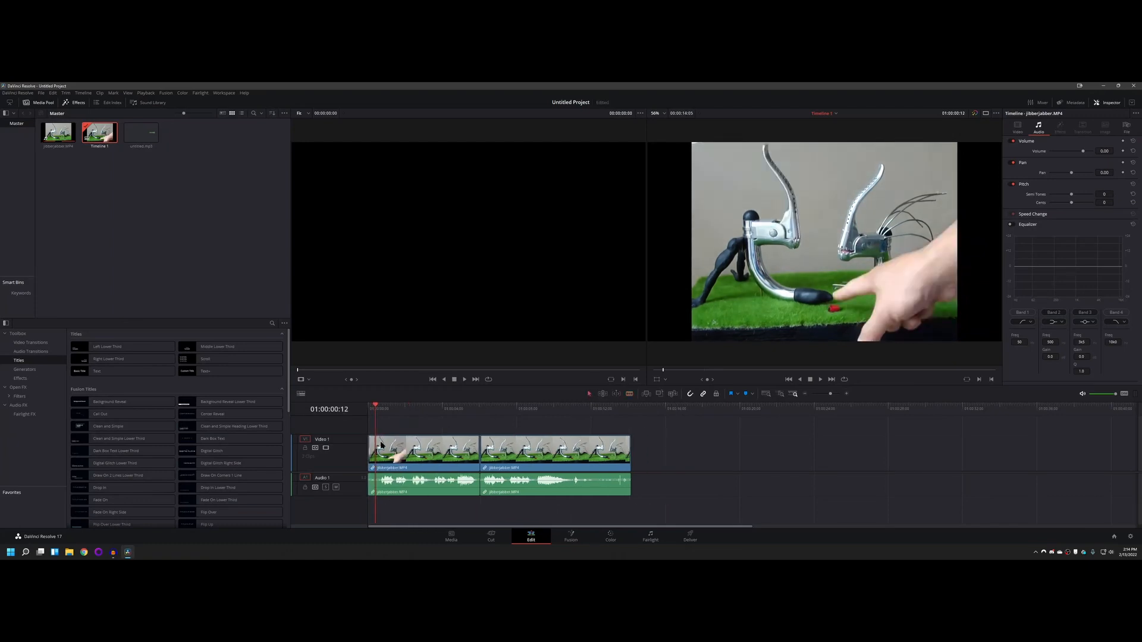
Step: Split the second clip at about 01:00:12:20 and delete the segment after the cut
key(b)
click(602, 452)
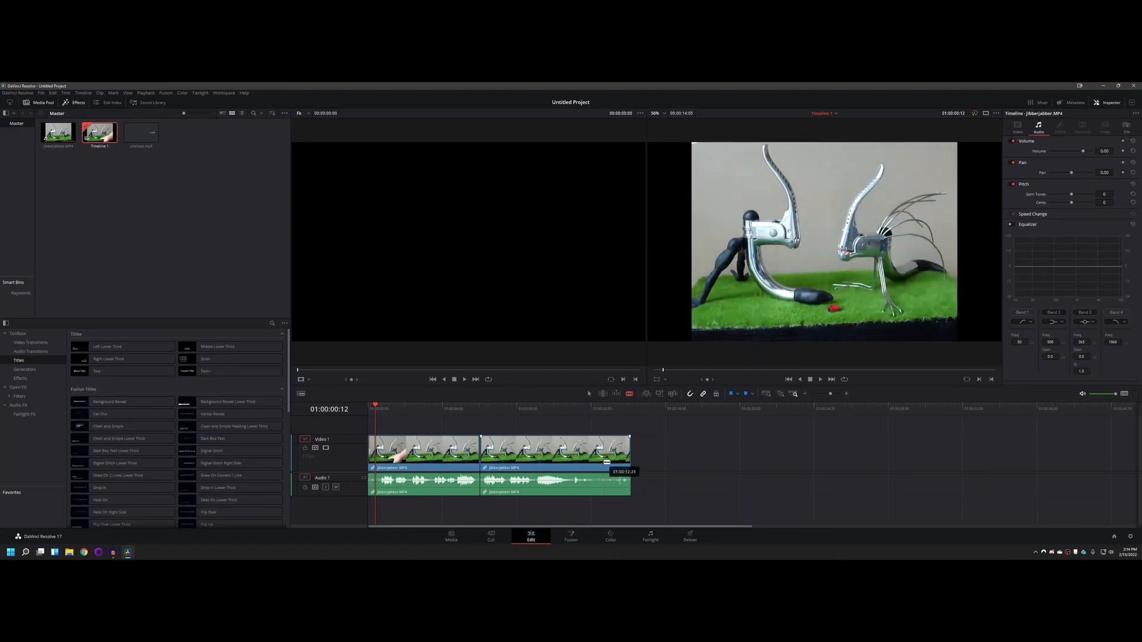
click(589, 394)
click(617, 452)
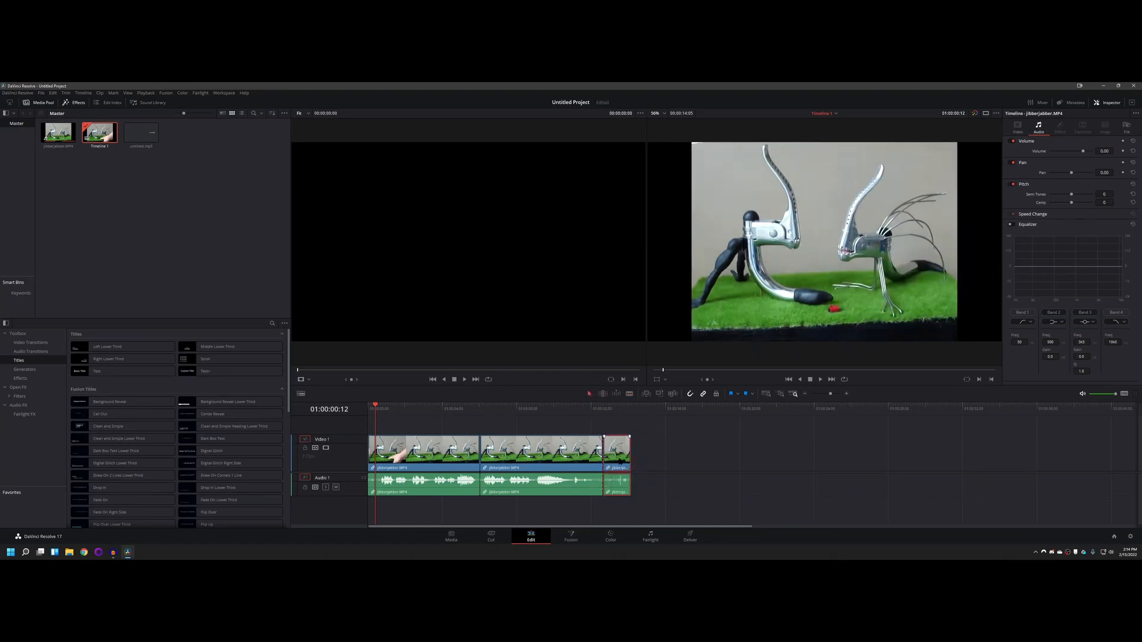
key(Delete)
Step: Zoom in on the timeline to examine the opening frame by frame around 01:00:00:18, then restore a wider view
click(846, 394)
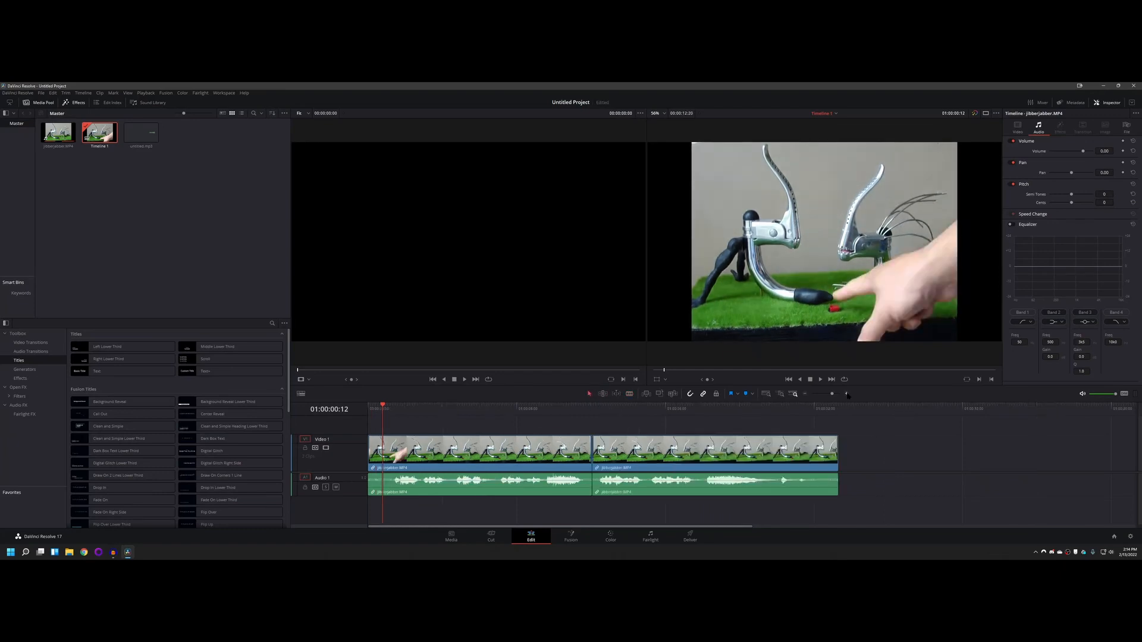
click(847, 395)
click(847, 394)
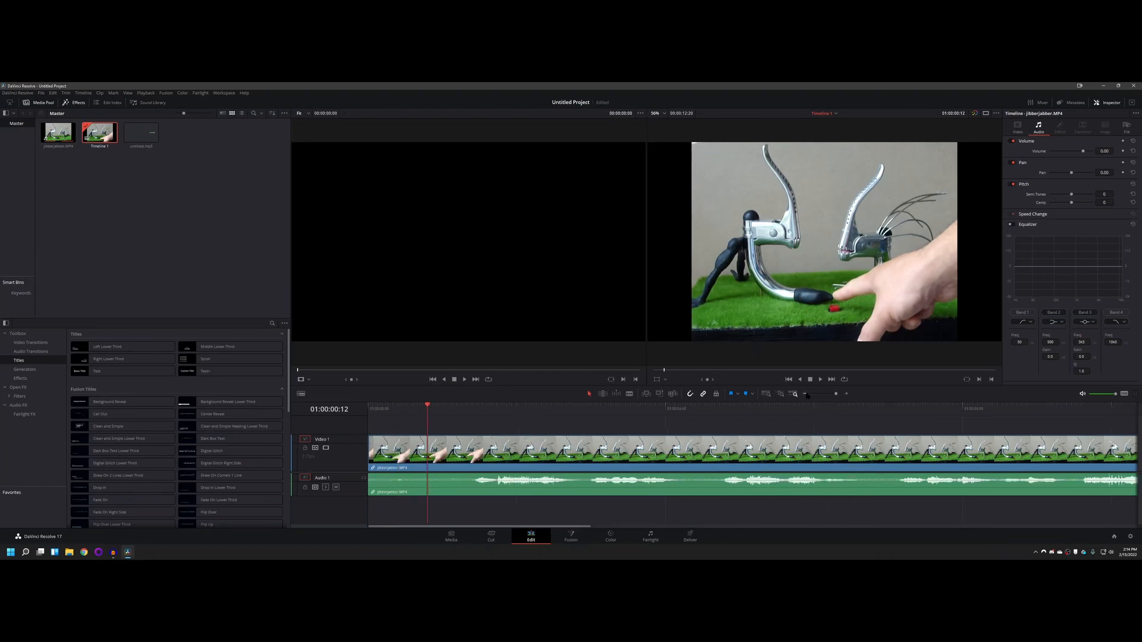
click(846, 395)
click(846, 394)
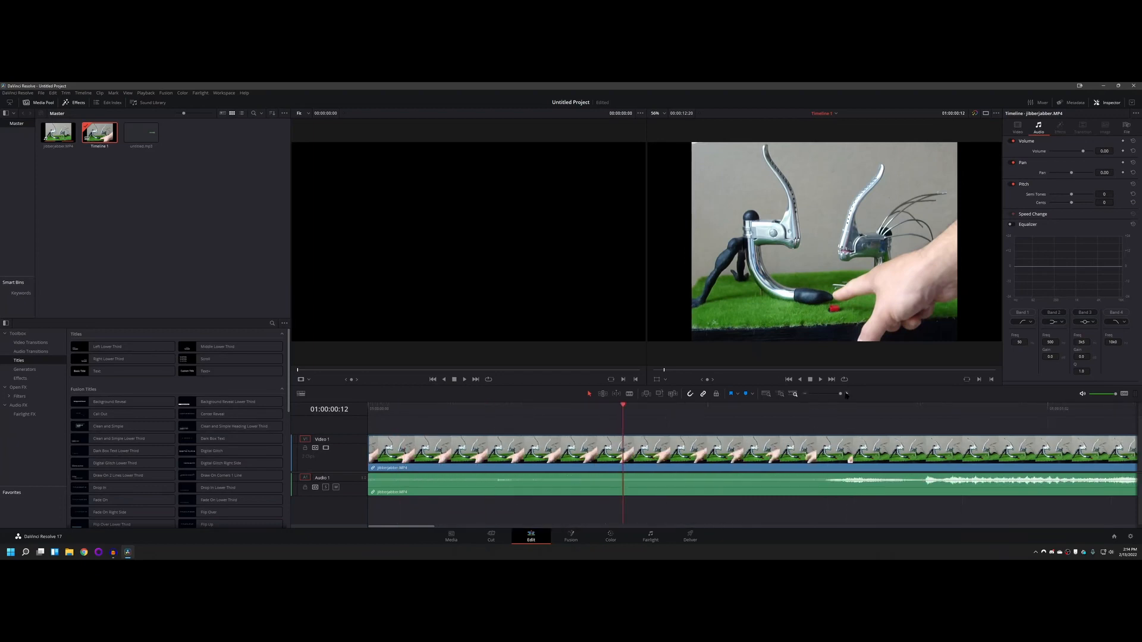
drag(623, 406, 760, 409)
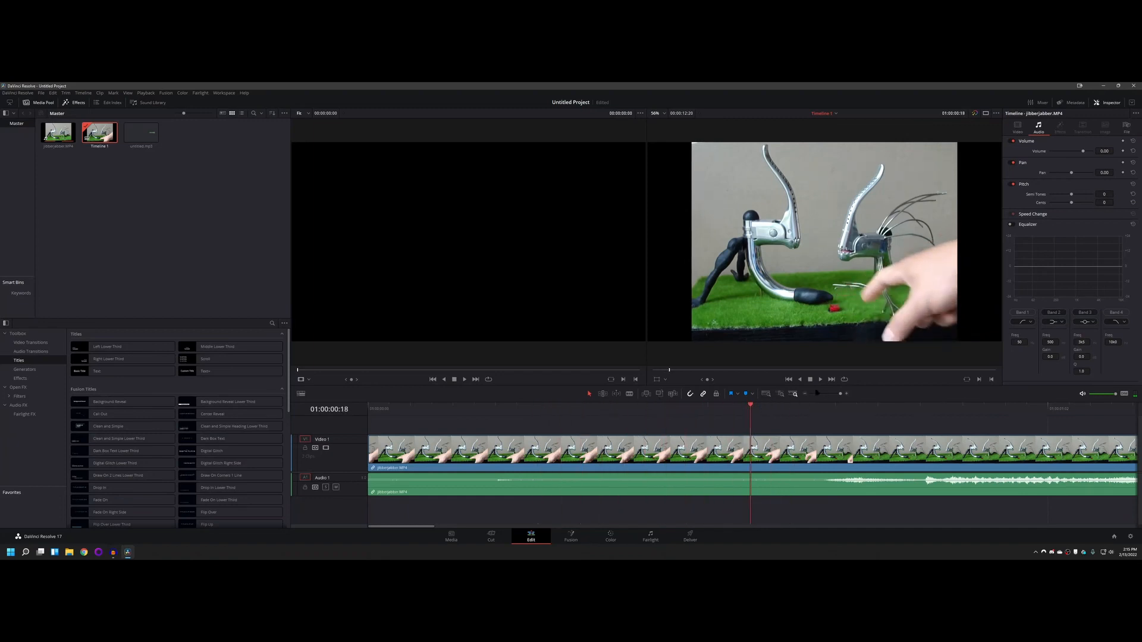
click(805, 394)
click(805, 394)
click(805, 393)
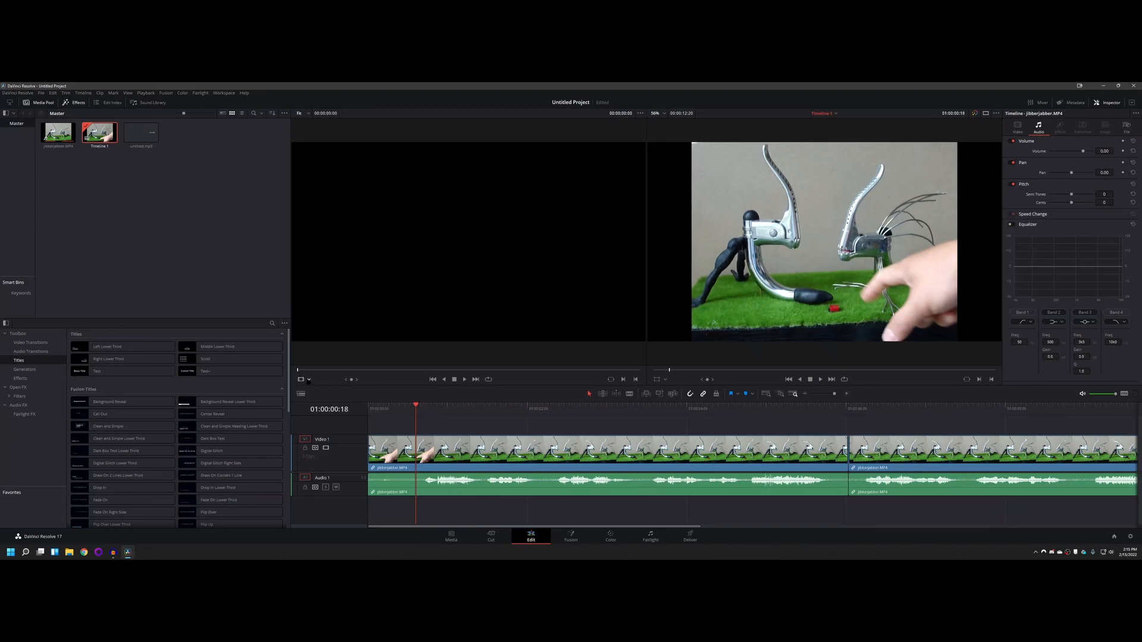
Step: Try the half-height audio waveform display in the timeline view options and restore the full waveform
click(309, 380)
click(302, 391)
click(301, 394)
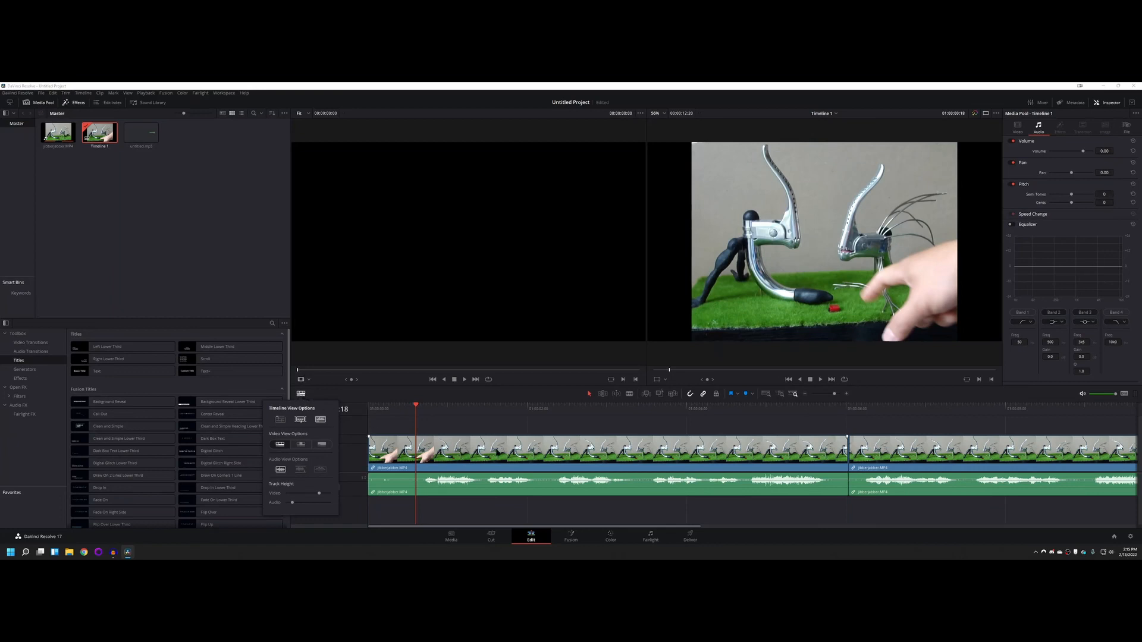
click(280, 470)
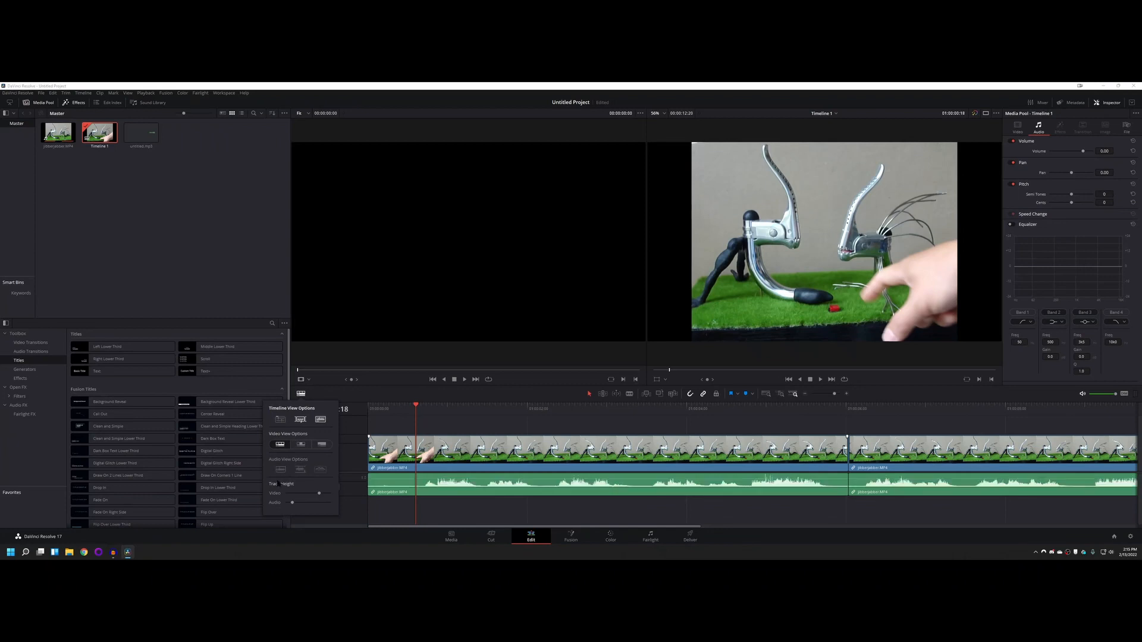
click(301, 471)
click(301, 470)
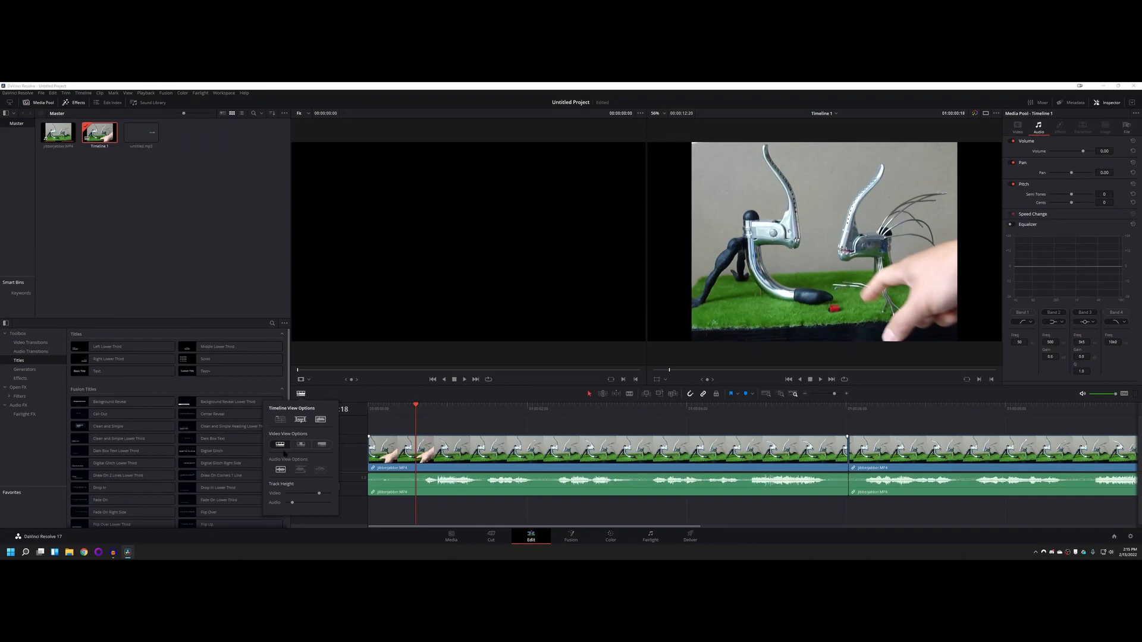
click(321, 420)
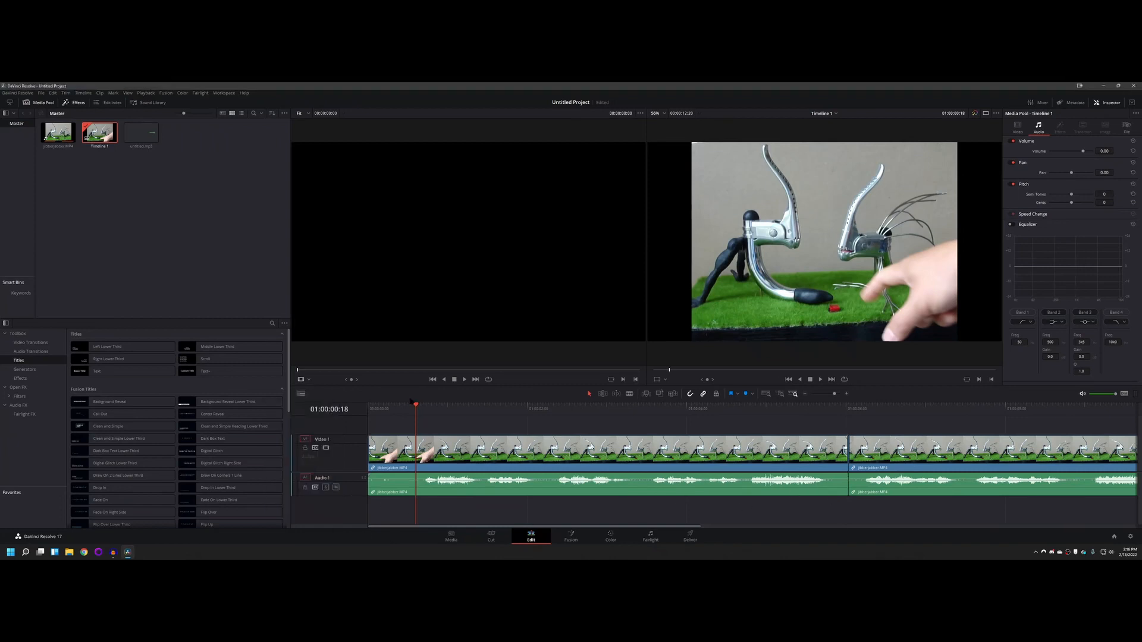
Step: Split the first clip at 01:00:01:14 and again about 20 frames further on
drag(416, 405, 418, 406)
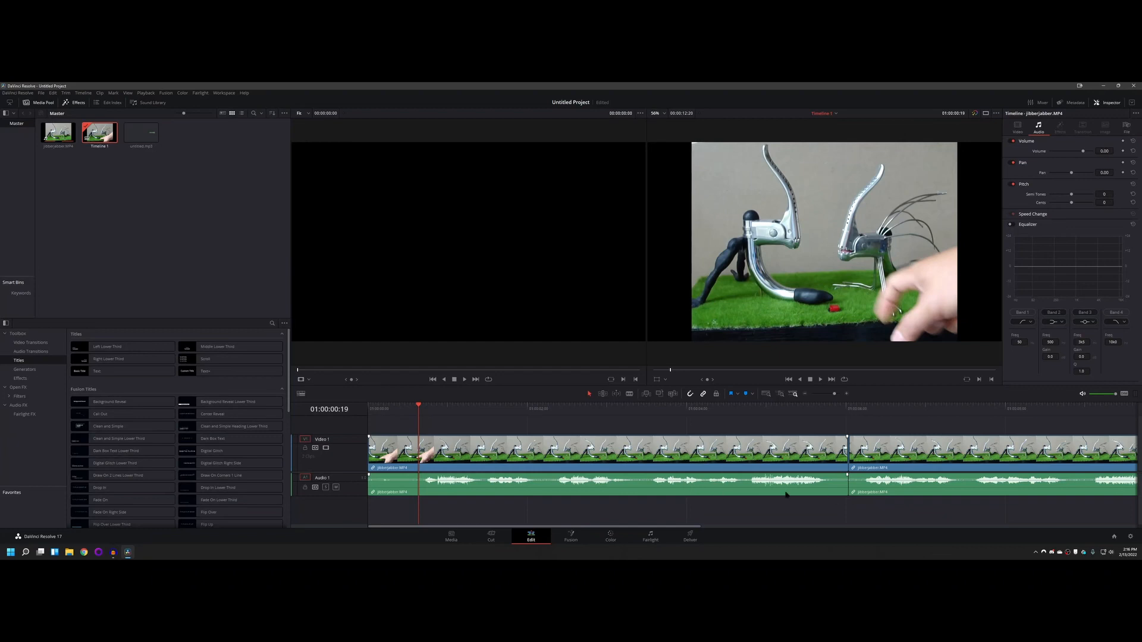
drag(419, 408, 485, 412)
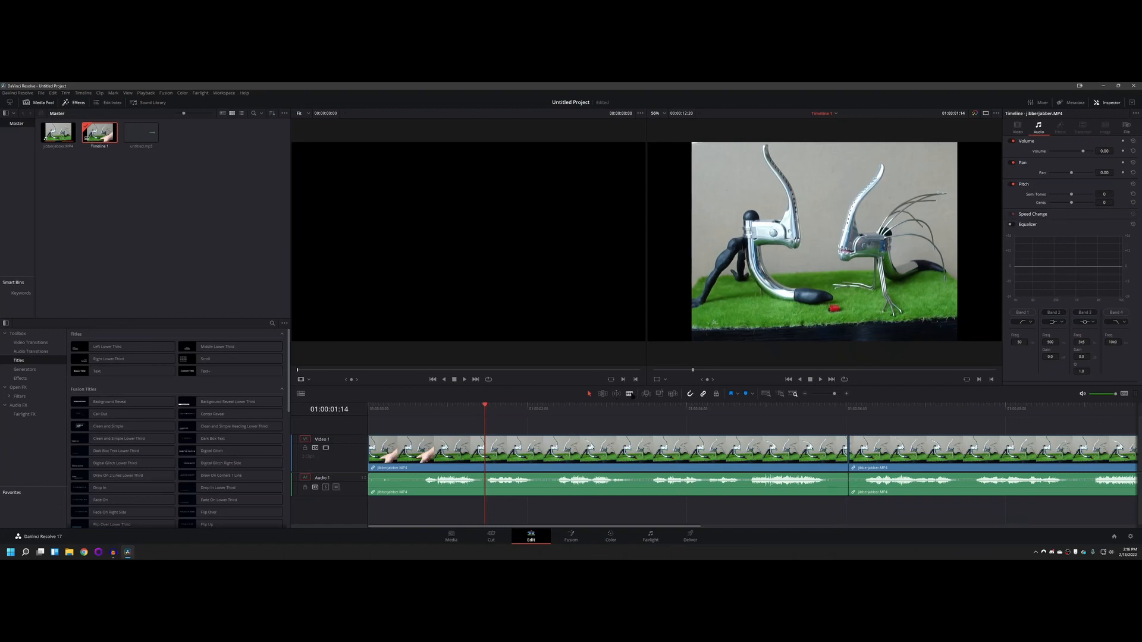
click(629, 393)
click(484, 457)
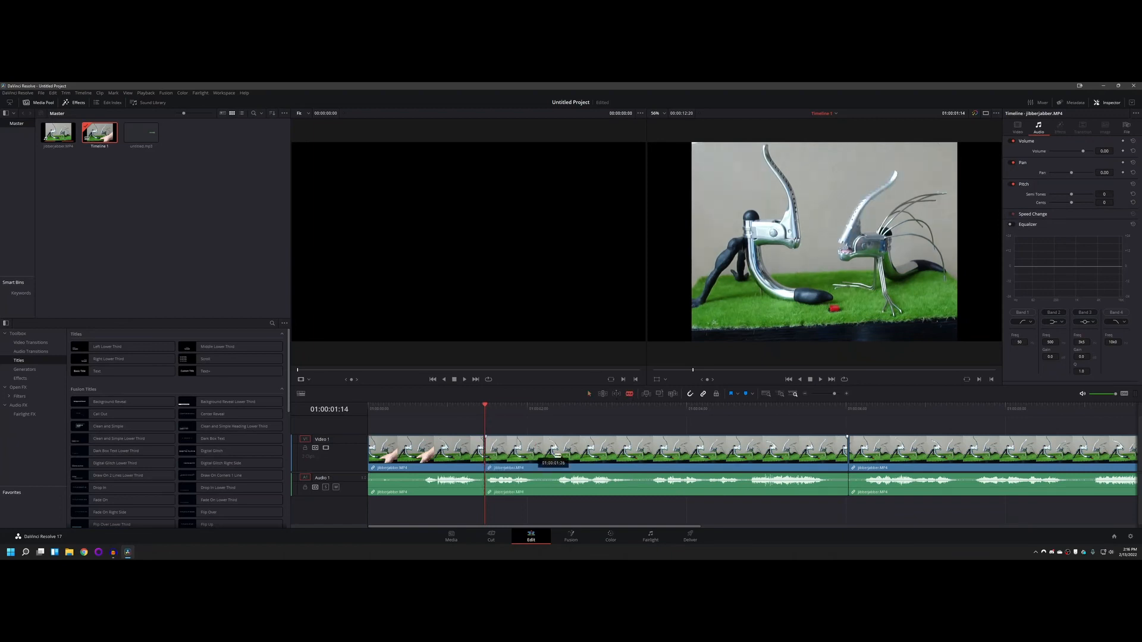
click(538, 453)
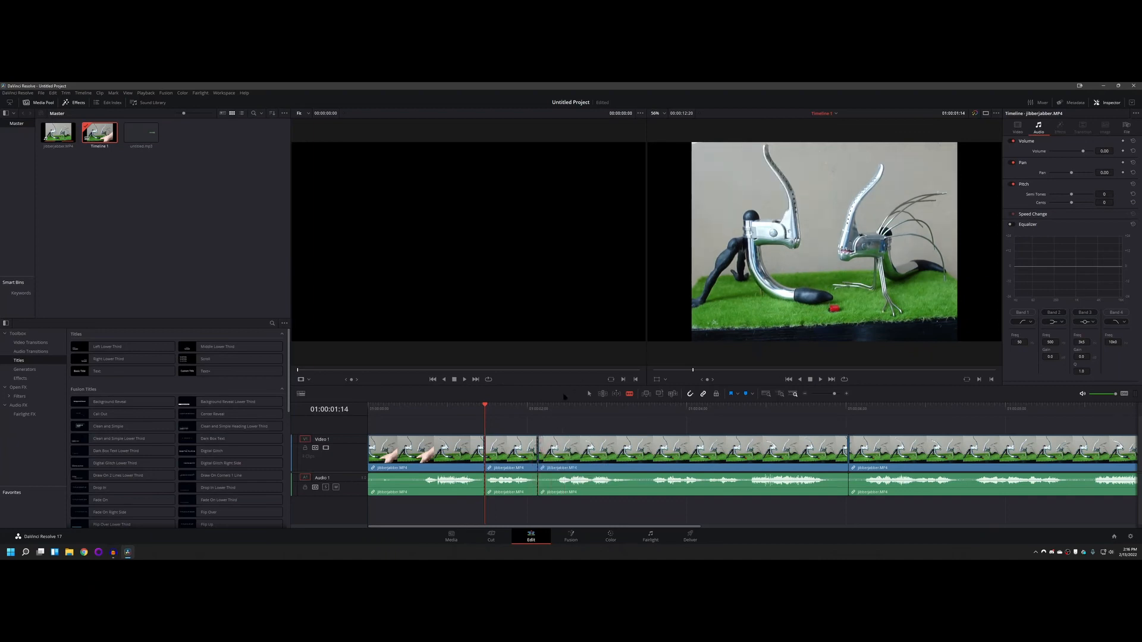
Step: Ripple-delete the short segment between the two new cuts
key(a)
click(518, 449)
key(BackSpace)
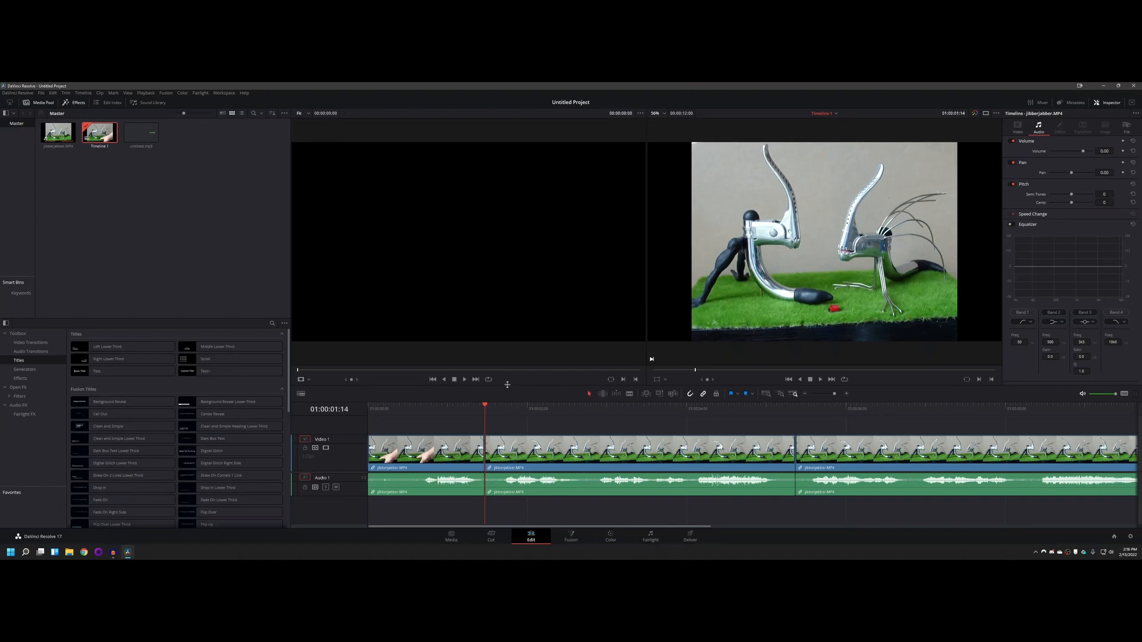
Step: Enlarge the timeline area and place untitled.mp3 on a new audio track below Audio 1, starting at the timeline's beginning
click(197, 178)
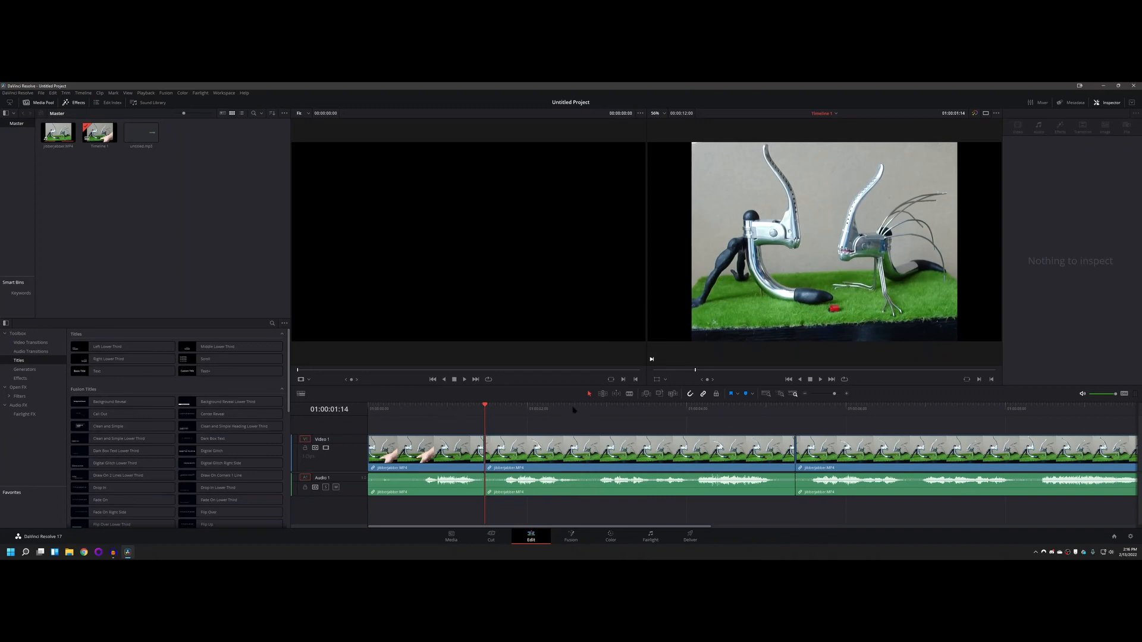
drag(584, 399, 584, 343)
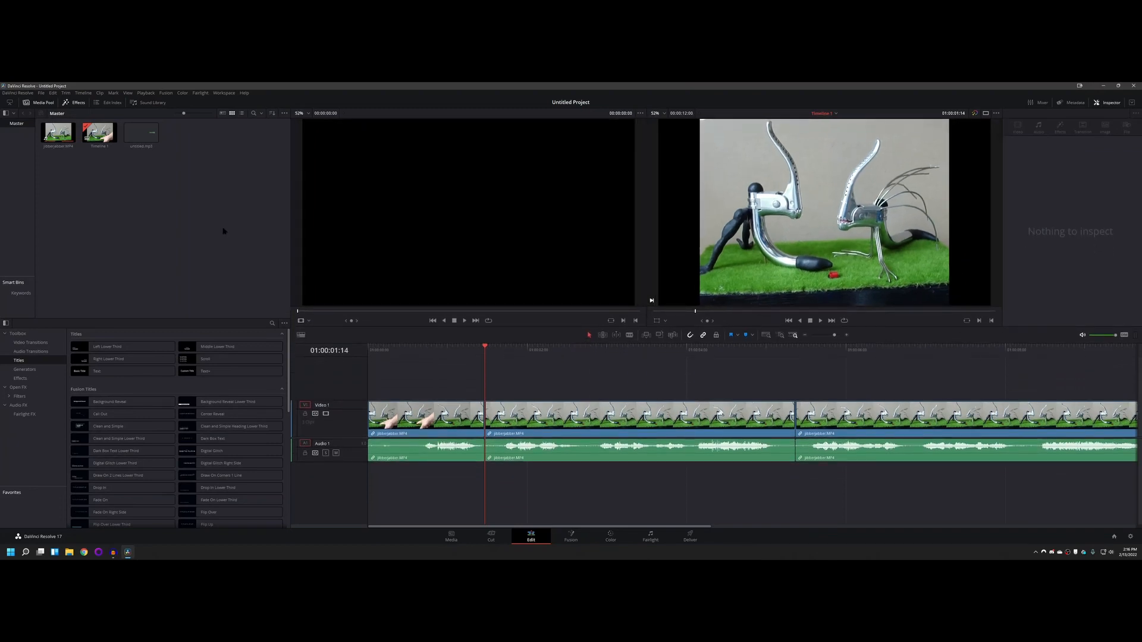
click(141, 132)
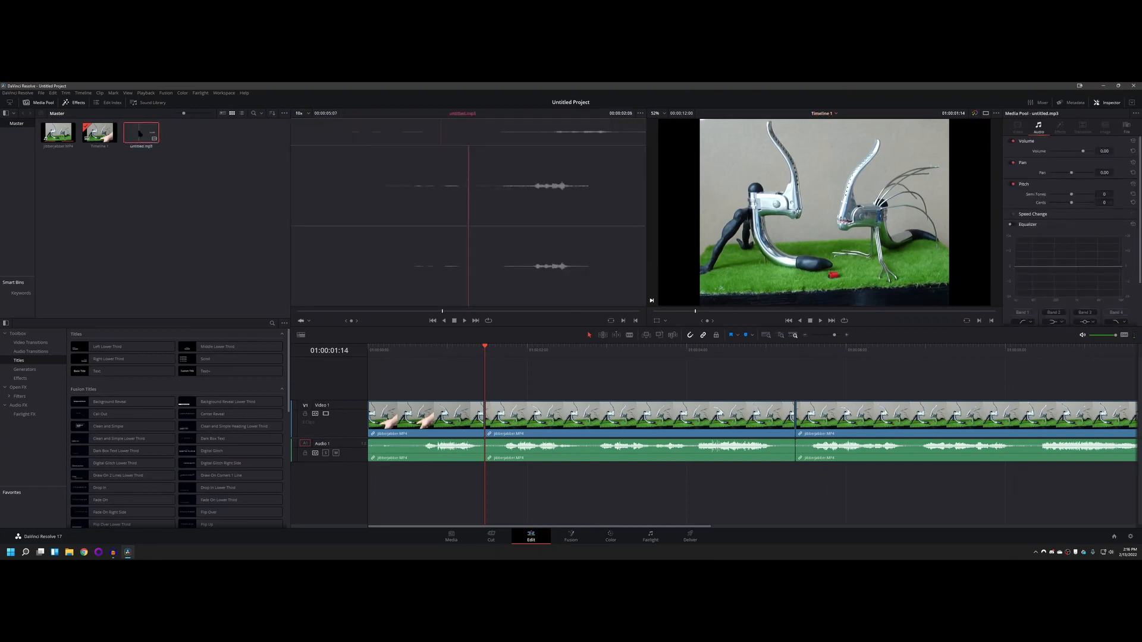
drag(140, 132, 441, 500)
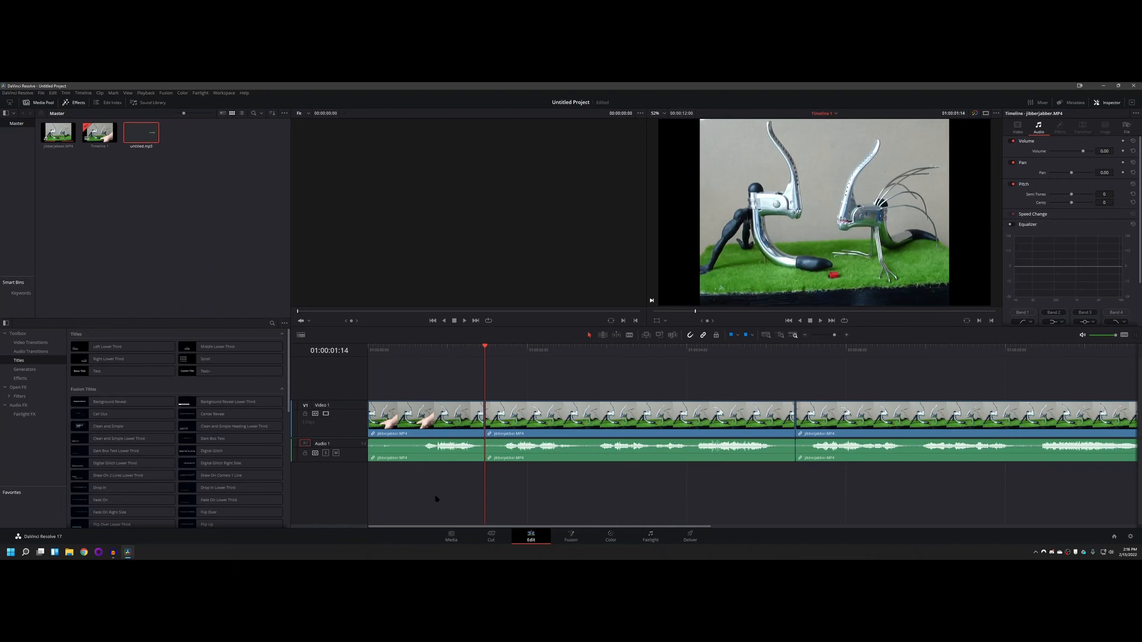
drag(141, 132, 416, 476)
click(394, 481)
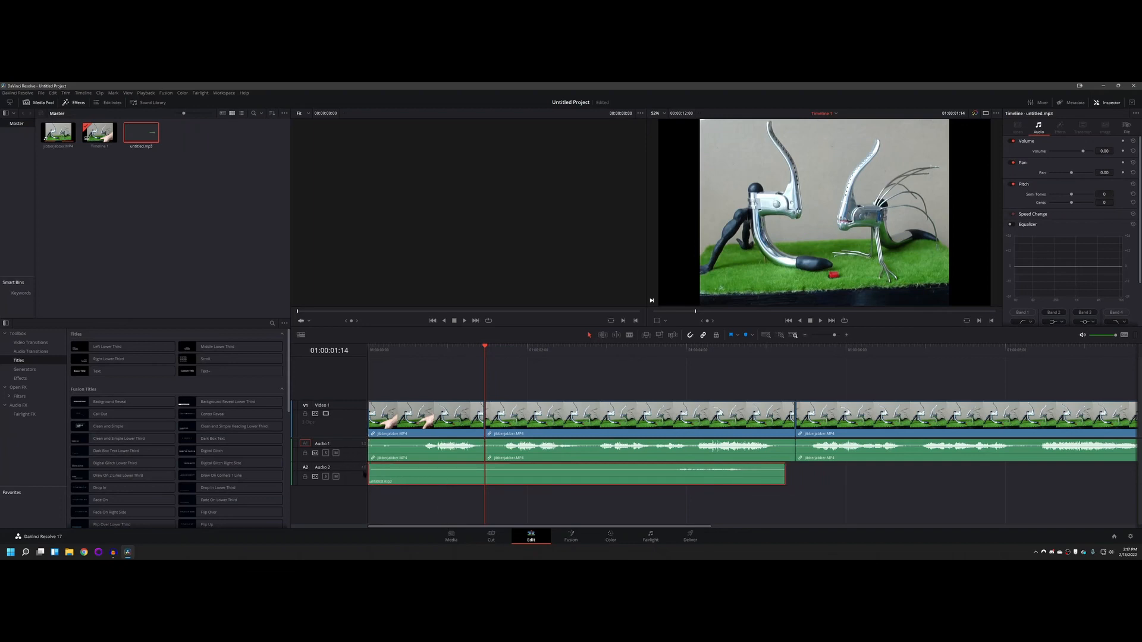
key(ctrl+s)
click(58, 132)
drag(57, 132, 447, 390)
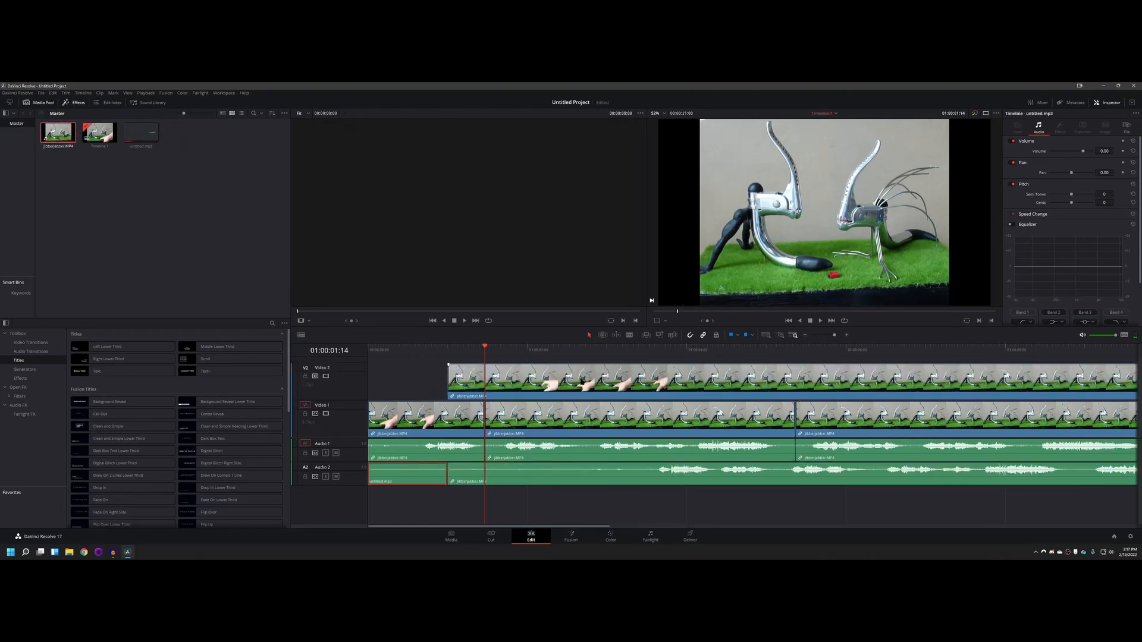
mouse_move(582, 384)
mouse_down()
mouse_move(748, 383)
mouse_move(581, 383)
mouse_up()
key(ctrl+z)
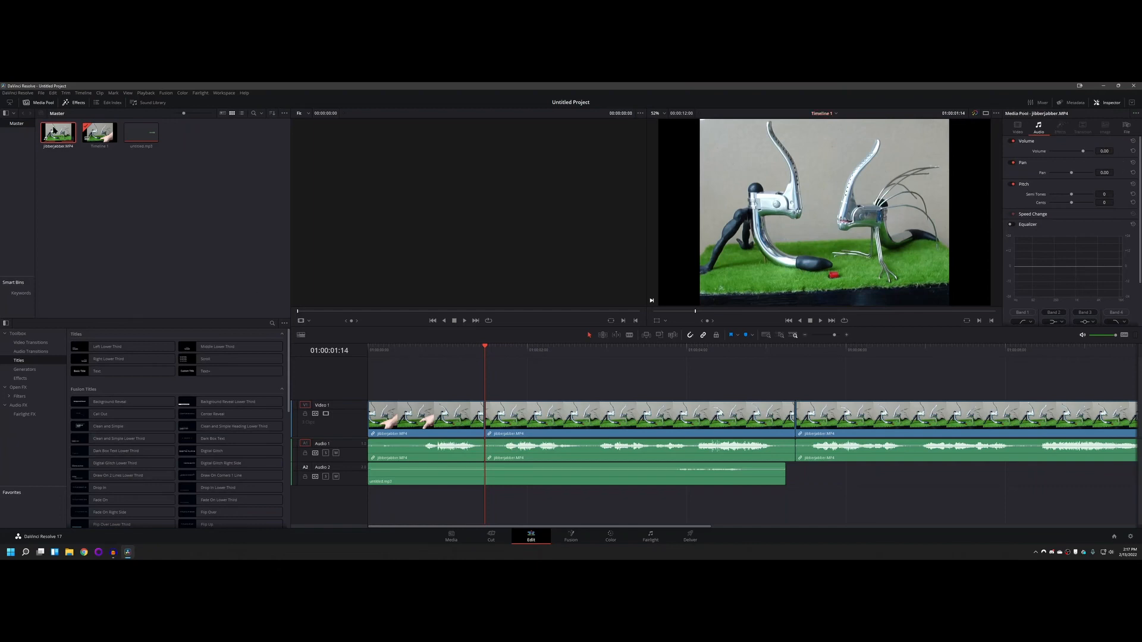
Step: Place a copy of jibberjabber.MP4 on a new Video 2 track, starting just after the end of untitled.mp3
drag(57, 132, 840, 381)
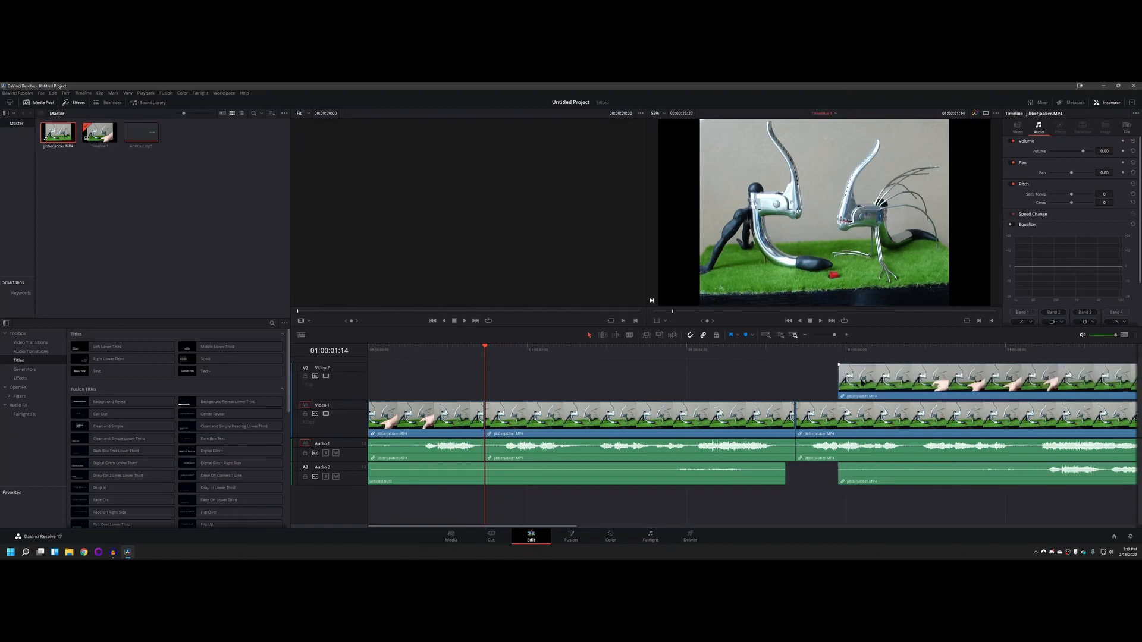
drag(874, 476, 858, 475)
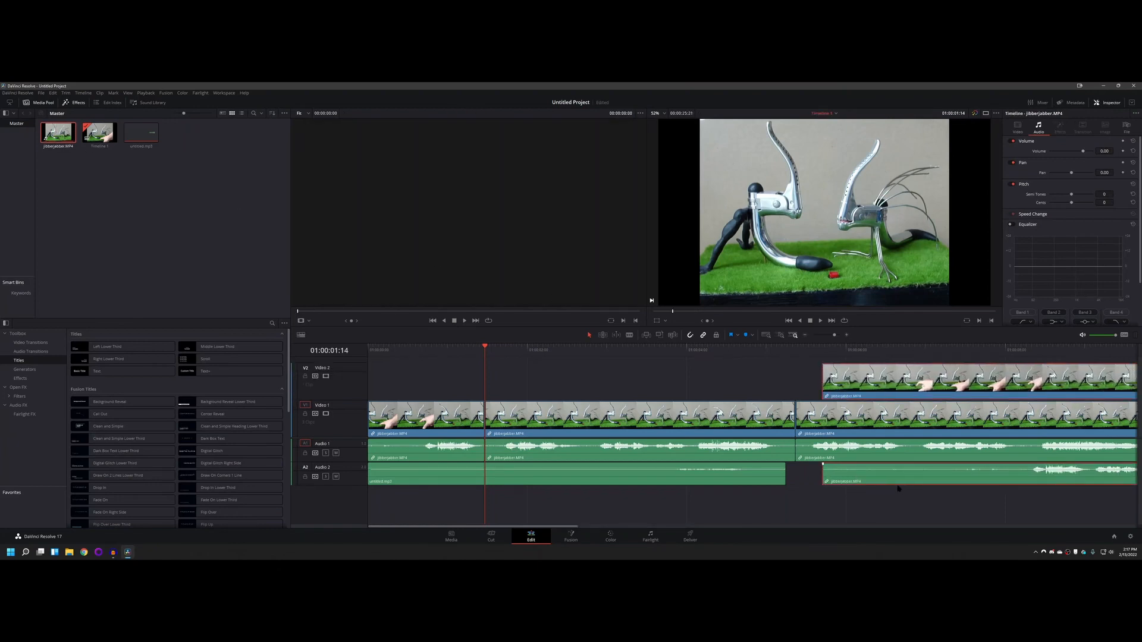
key(ctrl+s)
Step: Try deleting the audio part of the jibberjabber.MP4 copy and moving the remaining Video 2 clip to about 3.7 seconds in
click(860, 473)
key(Delete)
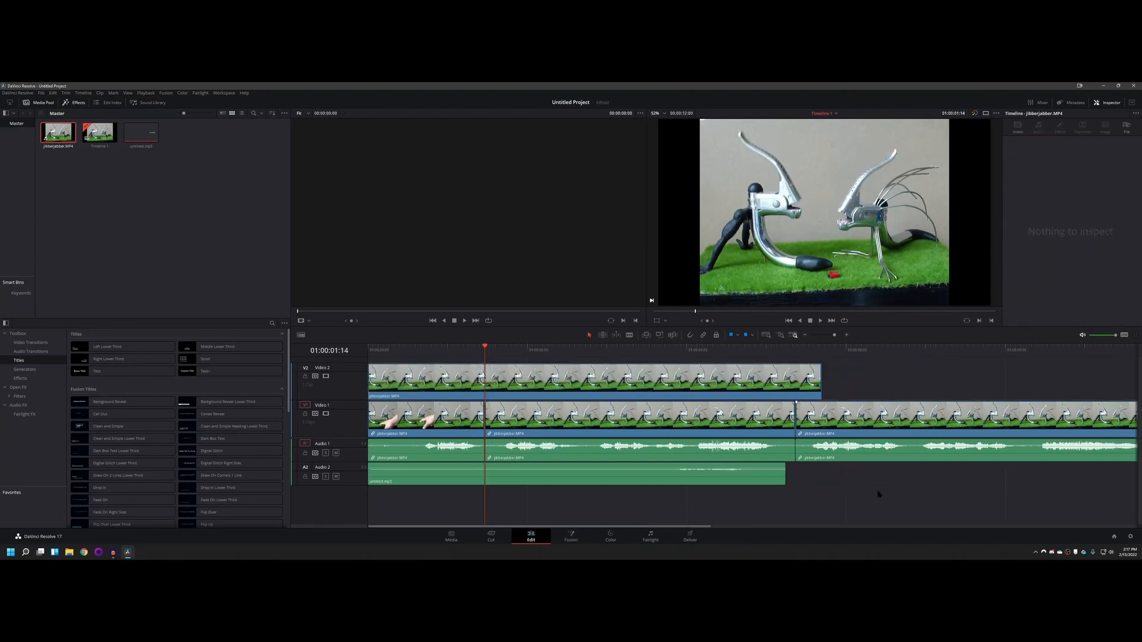
drag(403, 376, 664, 387)
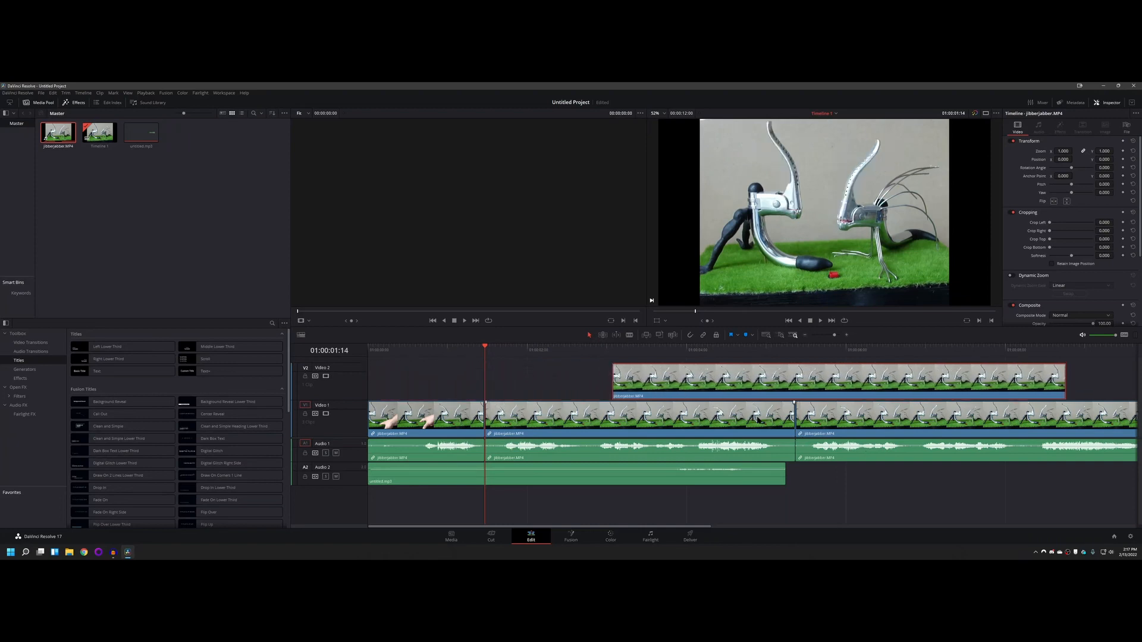
key(ctrl+s)
drag(814, 382, 867, 387)
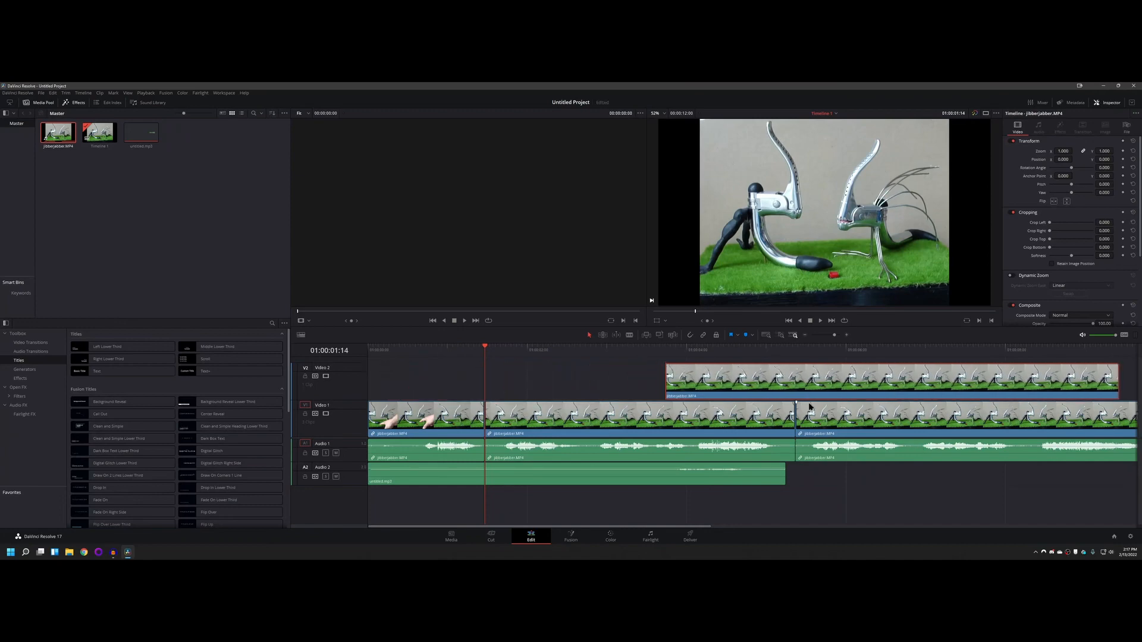
key(ctrl+s)
Step: Undo the Video 2 clip moves and the deletion of its audio part
click(804, 334)
click(804, 335)
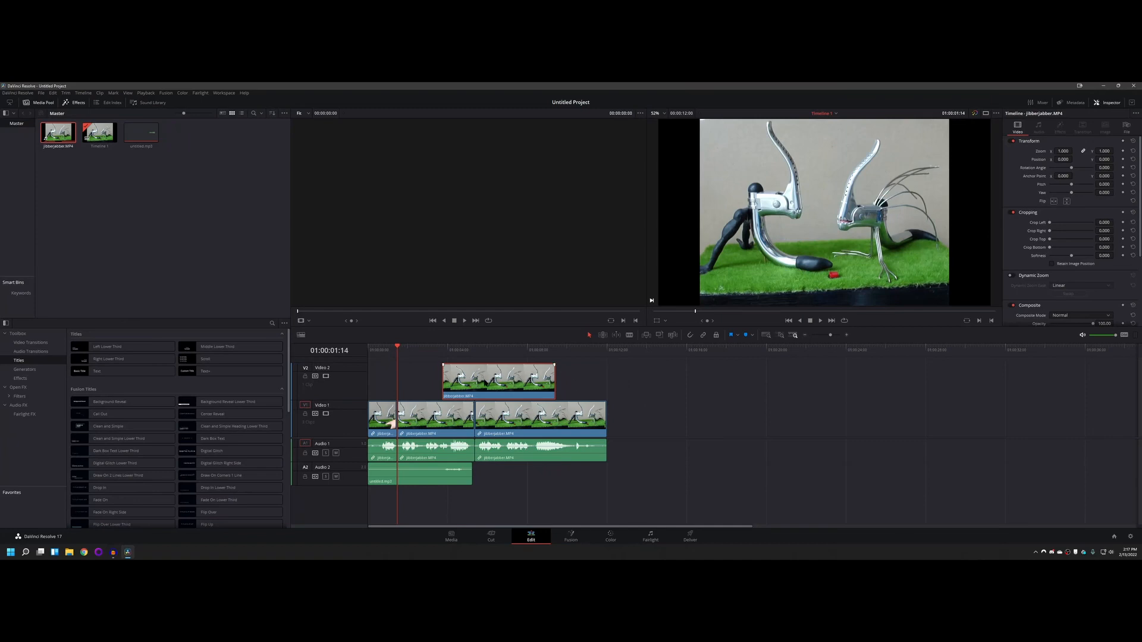
key(ctrl+z)
key(ctrl+z)
key(ctrl+z)
key(ctrl+z)
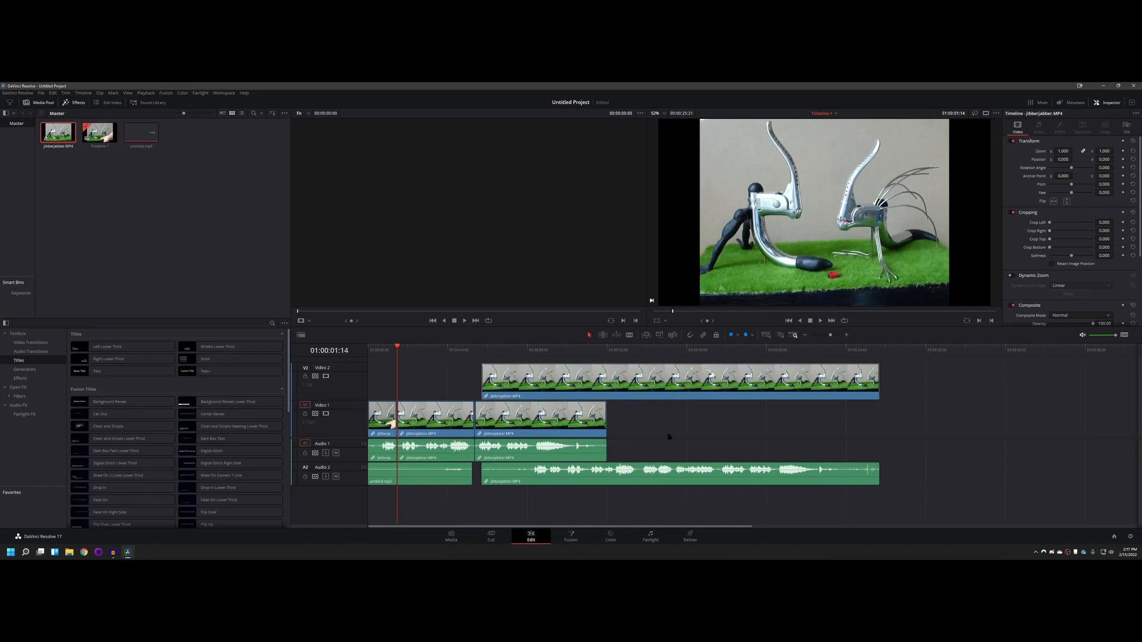
Step: Delete the copied clip's audio part on Audio 2 again, select the remaining Video 2 clip, and undo the deletion
click(664, 463)
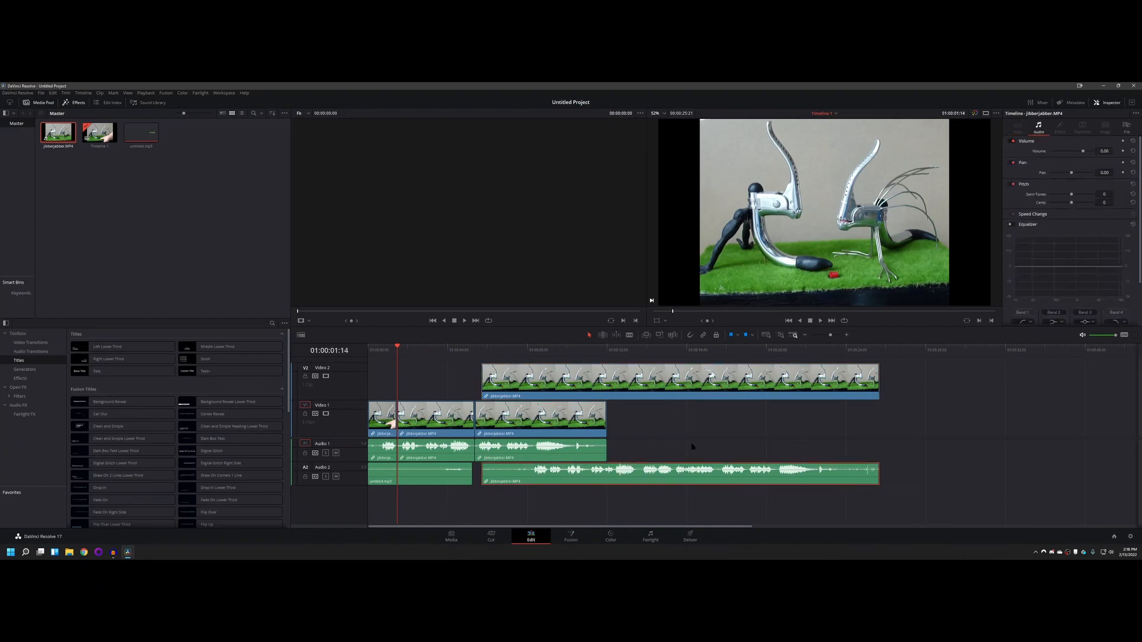
key(ctrl+z)
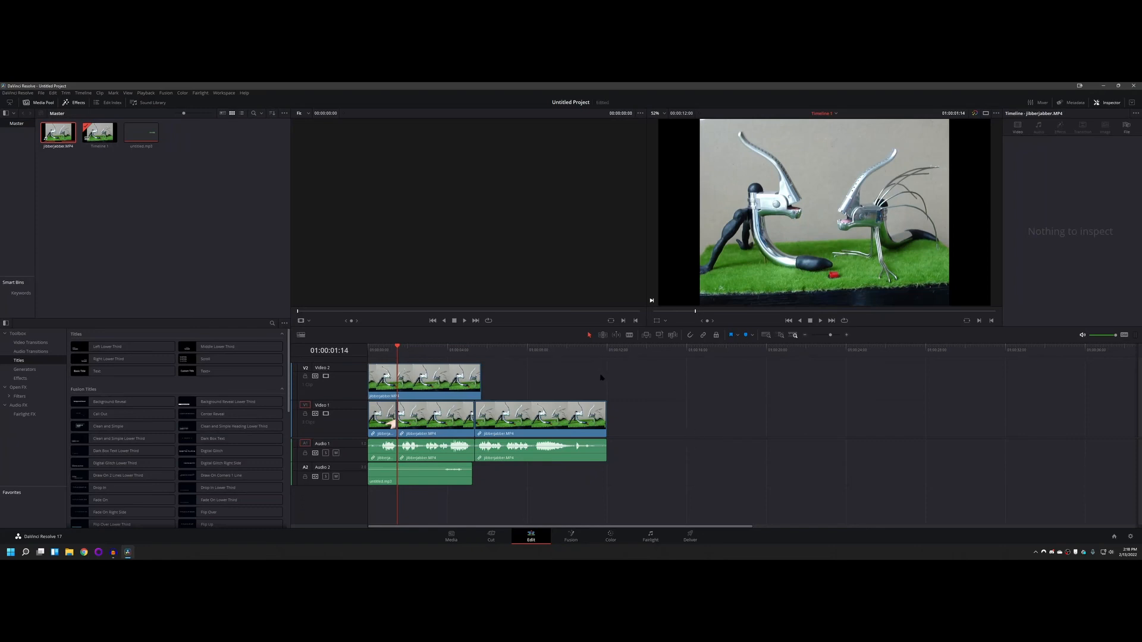
mouse_move(437, 385)
mouse_down()
mouse_move(476, 385)
mouse_move(437, 385)
mouse_up()
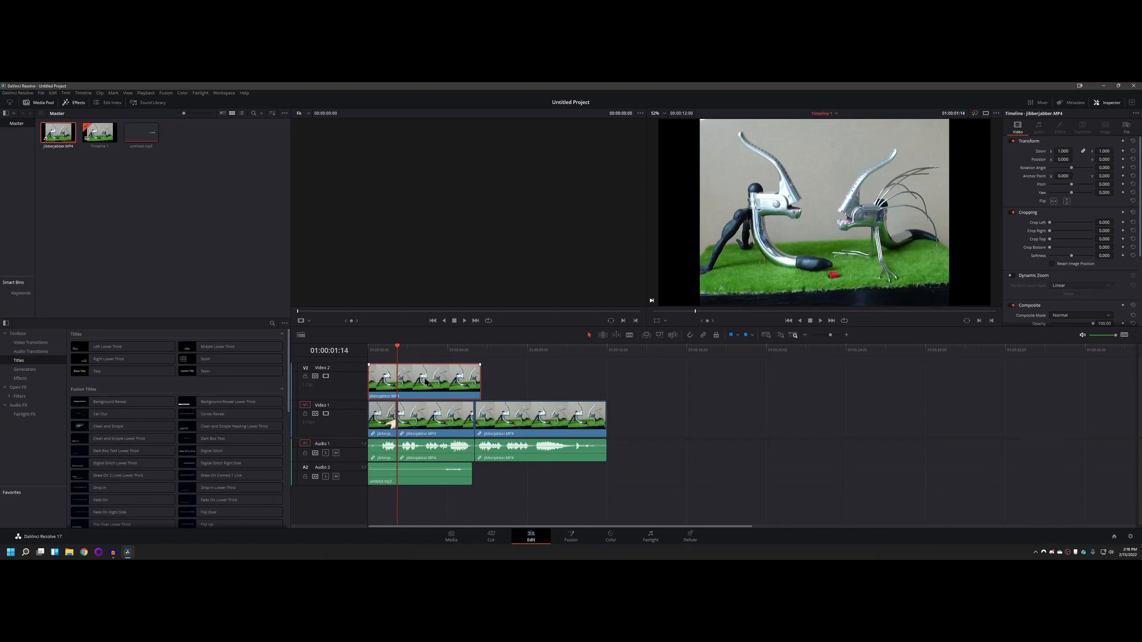
key(ctrl+z)
key(ctrl+z)
key(ctrl+z)
key(ctrl+z)
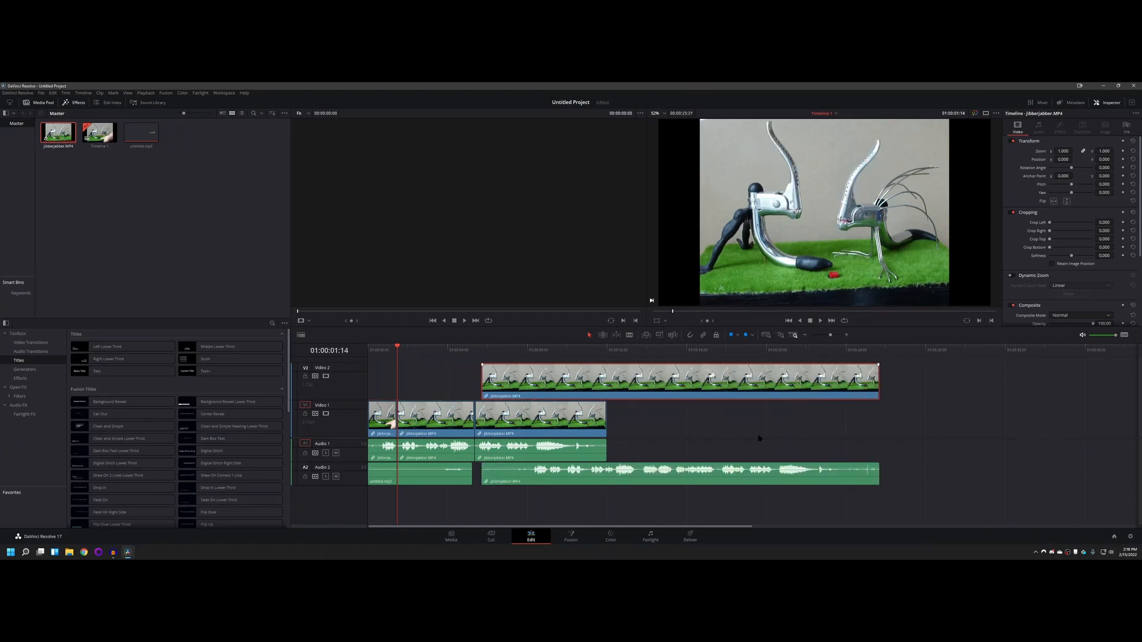
Step: Move the copied clip's video part about 21 seconds later on Video 2, leaving its audio part in place
drag(551, 381, 985, 404)
click(661, 476)
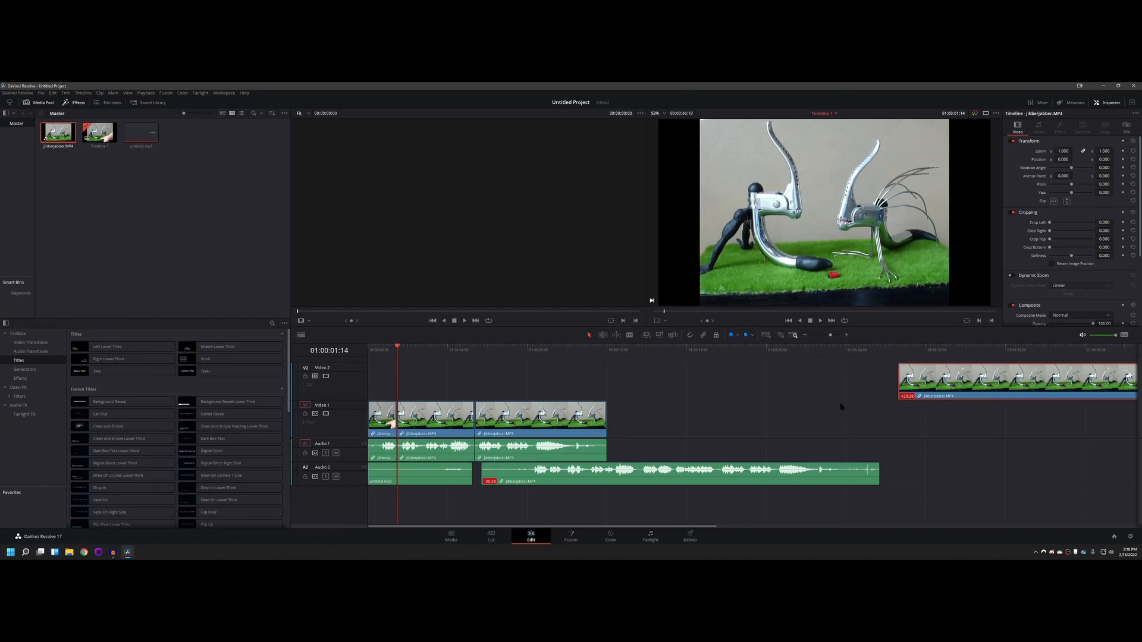
Step: Delete the copied clip's audio part on Audio 2 and move its Video 2 part to start at about 3.4 seconds
click(678, 479)
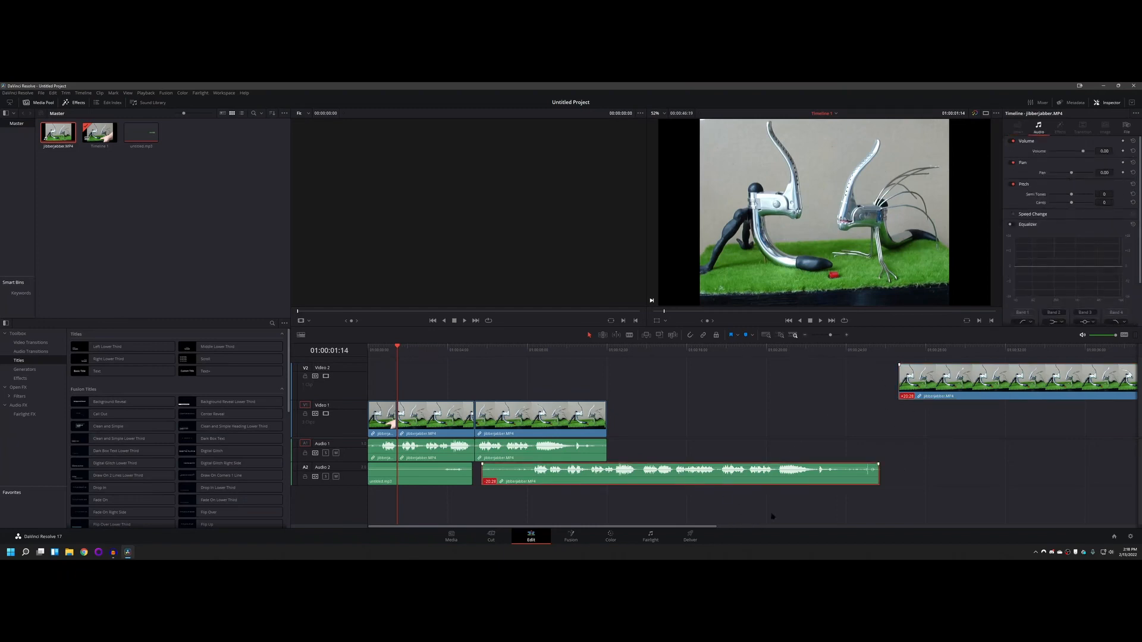
key(Delete)
drag(583, 372, 533, 381)
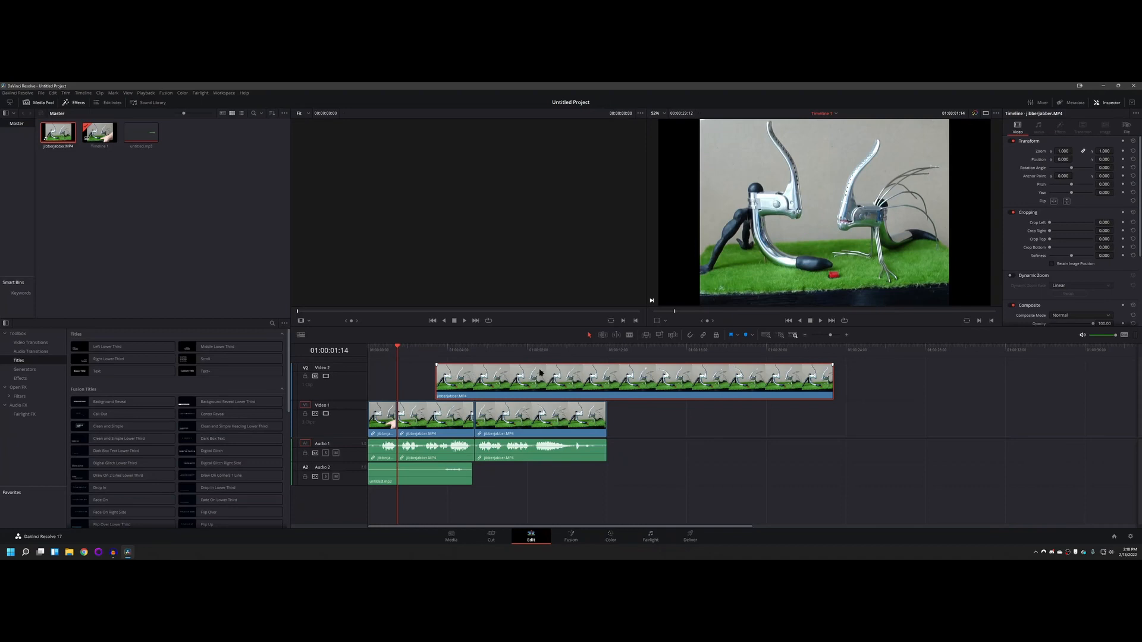
Step: Alternately select the video part and the audio part of the last clip on Video 1 and Audio 1 to examine their independent selection
mouse_move(512, 421)
mouse_down()
mouse_move(895, 423)
mouse_move(515, 424)
mouse_up()
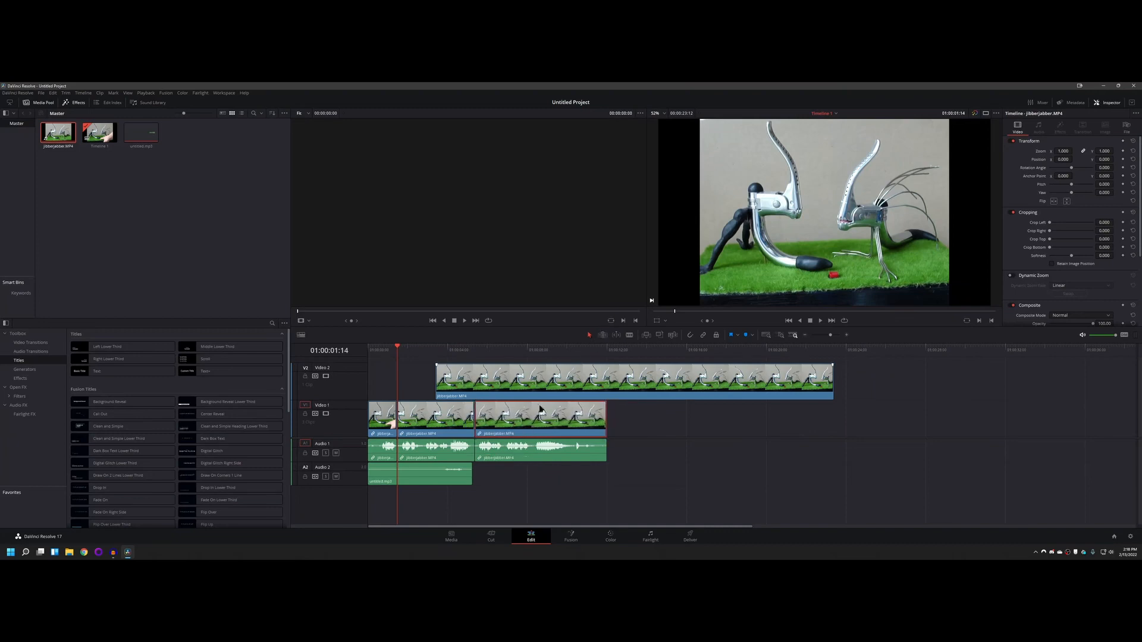
click(520, 456)
click(642, 438)
click(532, 423)
ctrl+click(533, 454)
click(610, 438)
click(531, 446)
click(532, 424)
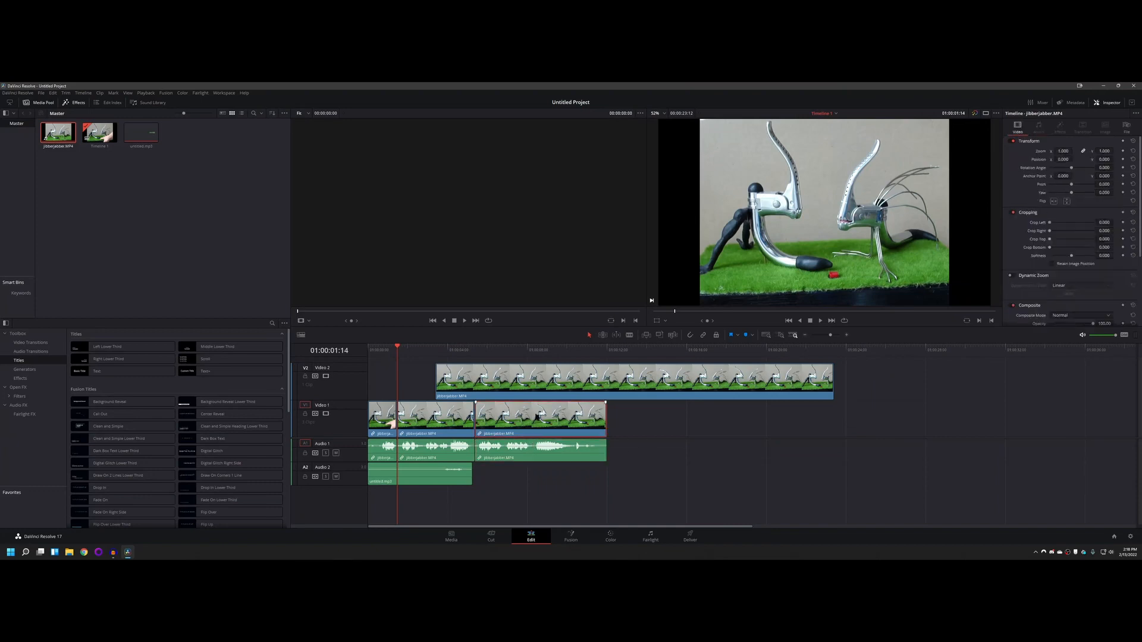
ctrl+click(532, 454)
click(669, 444)
click(534, 423)
click(650, 437)
click(535, 423)
click(642, 439)
click(560, 453)
Step: Turn on linked selection and arrange the Video 2 clip and the last Video 1 clip end to end after the second clip
click(703, 335)
drag(531, 418, 992, 418)
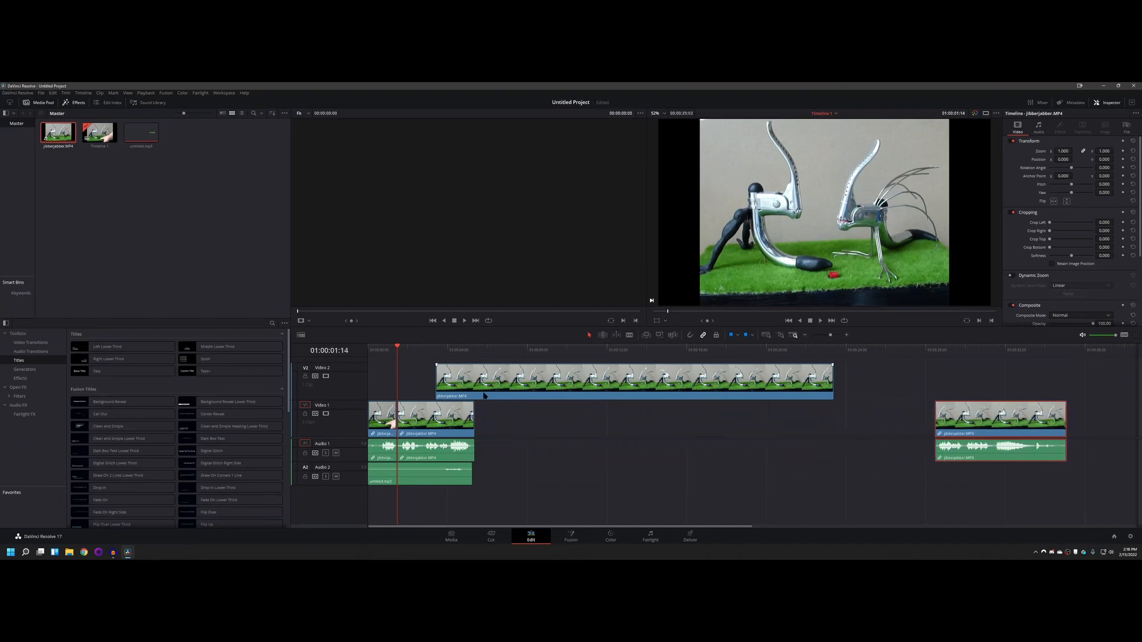
drag(531, 378, 575, 369)
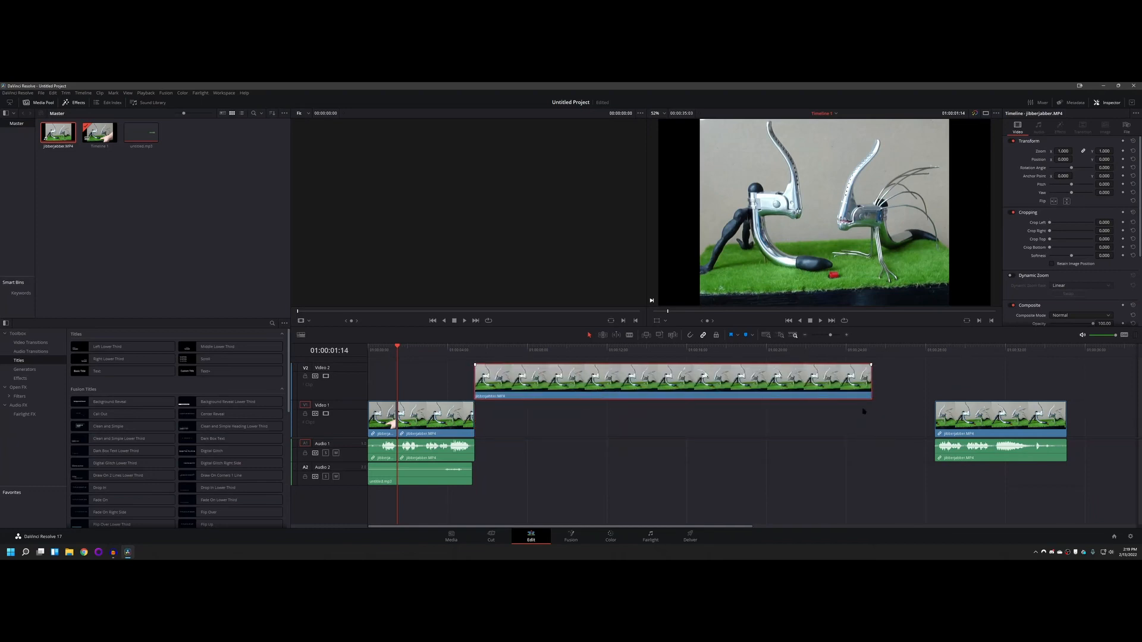
drag(999, 413, 936, 415)
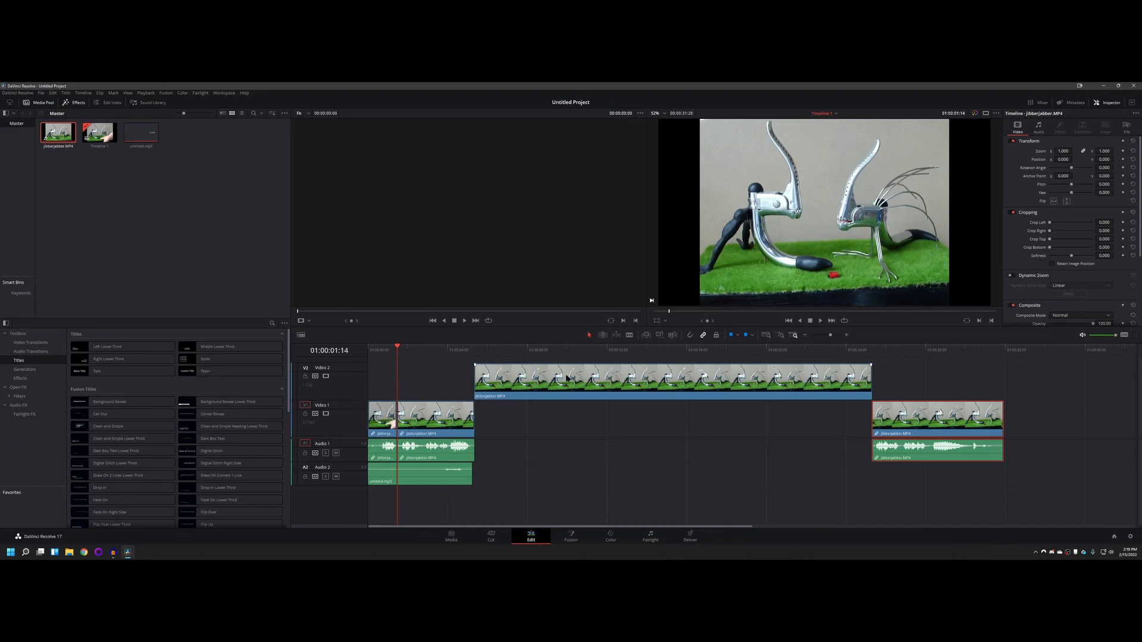
Step: Shift the Video 2 clip to start at about 4.6 seconds and the last Video 1 clip to about 23.7 seconds, overlapping the neighbouring clips
drag(398, 346, 464, 347)
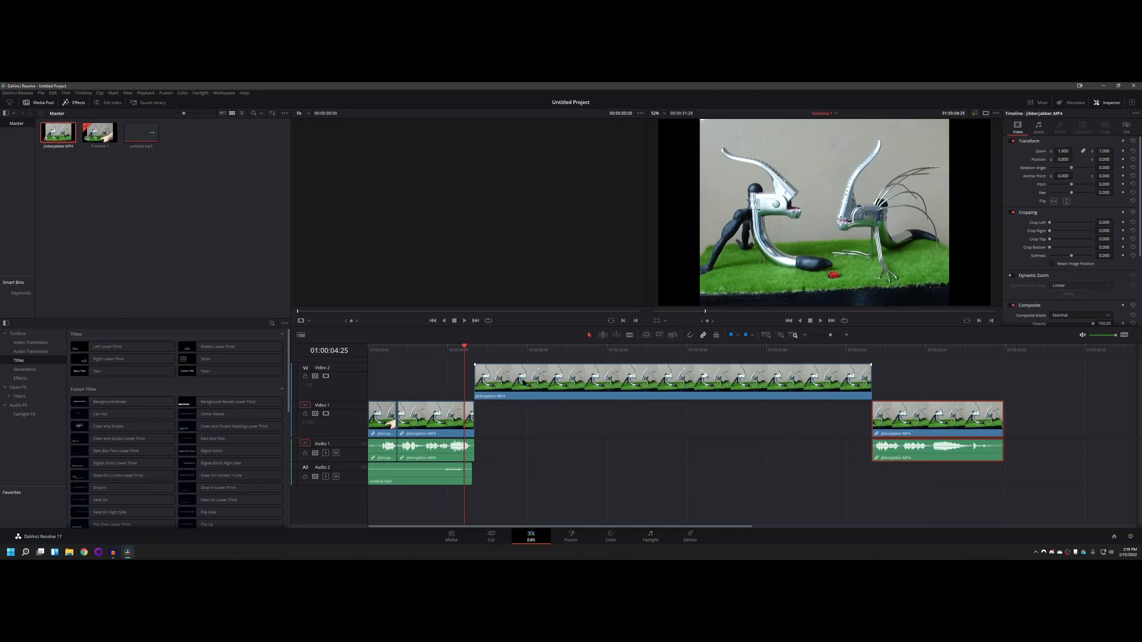
mouse_move(541, 382)
mouse_down()
mouse_move(558, 382)
mouse_move(527, 383)
mouse_up()
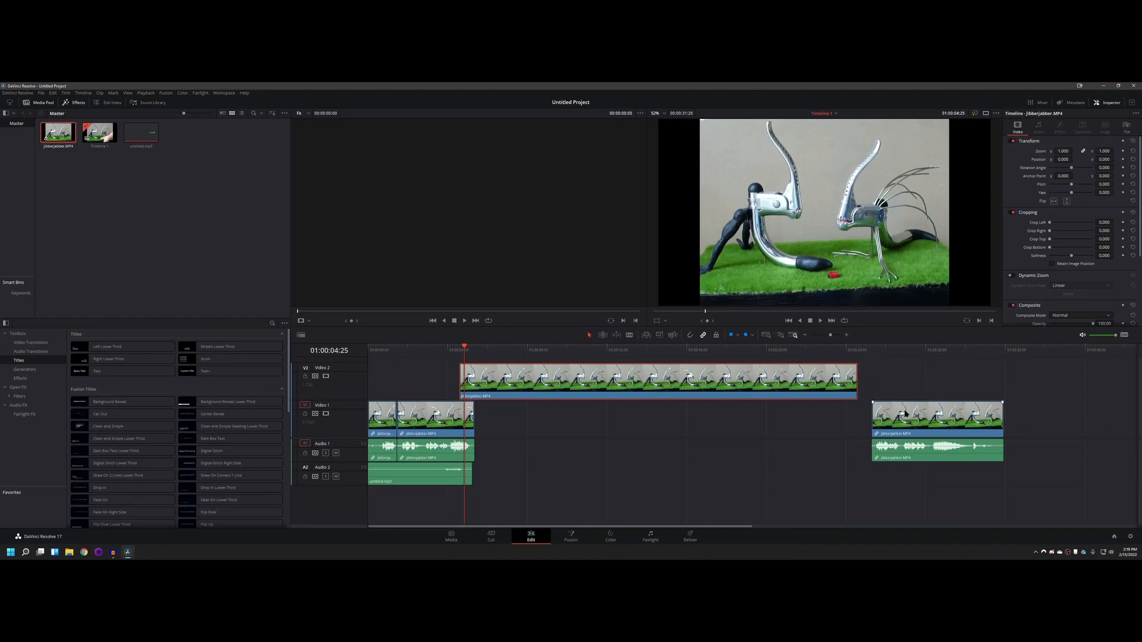
drag(904, 416, 878, 422)
click(471, 399)
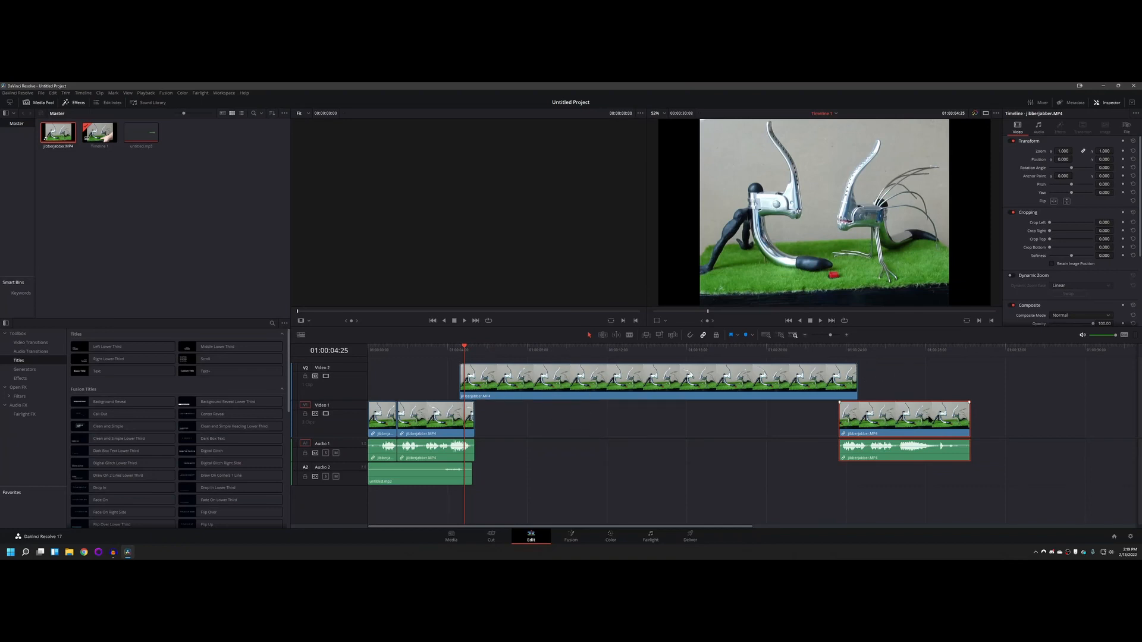
Step: Try moving untitled.mp3 on Audio 2 to about 5.4 seconds, and return it to the timeline's start
click(606, 468)
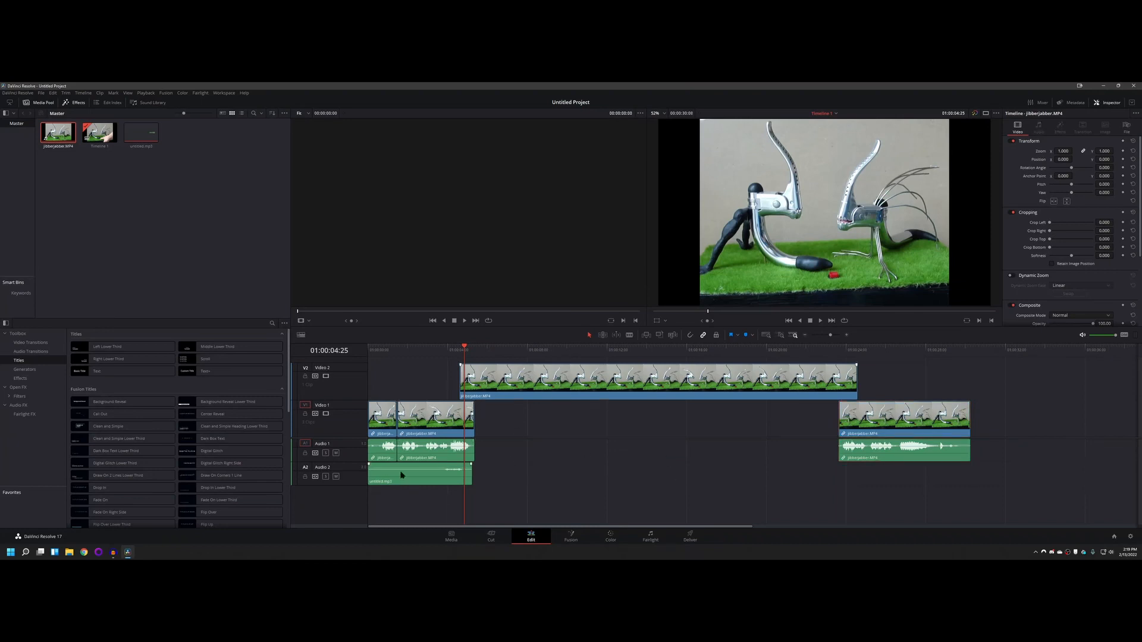
drag(397, 479, 500, 470)
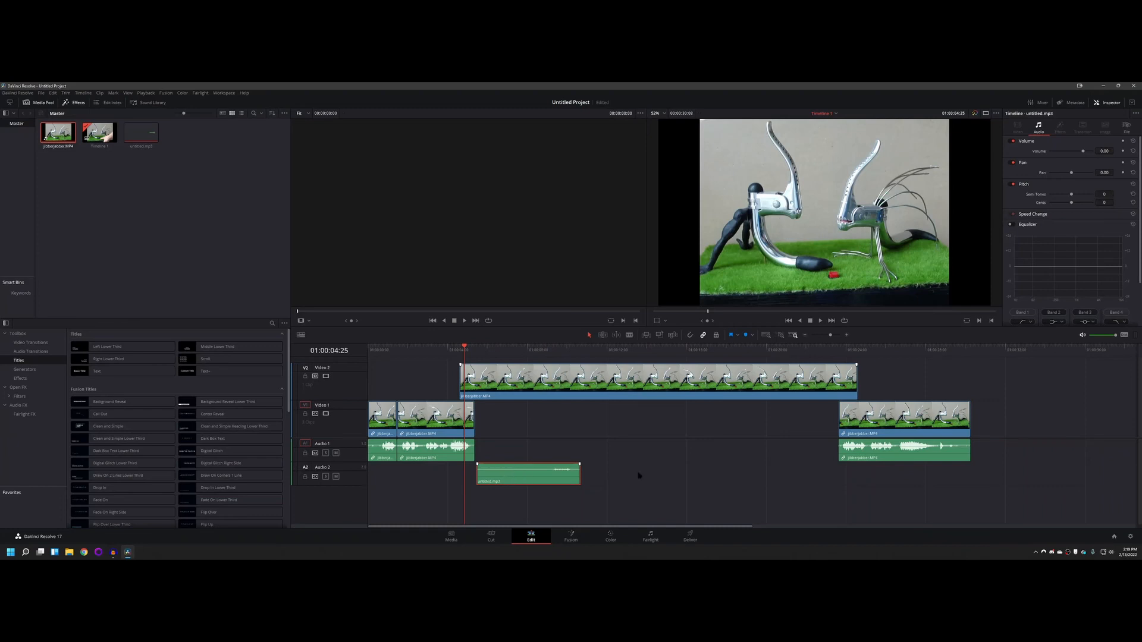
drag(465, 346, 528, 350)
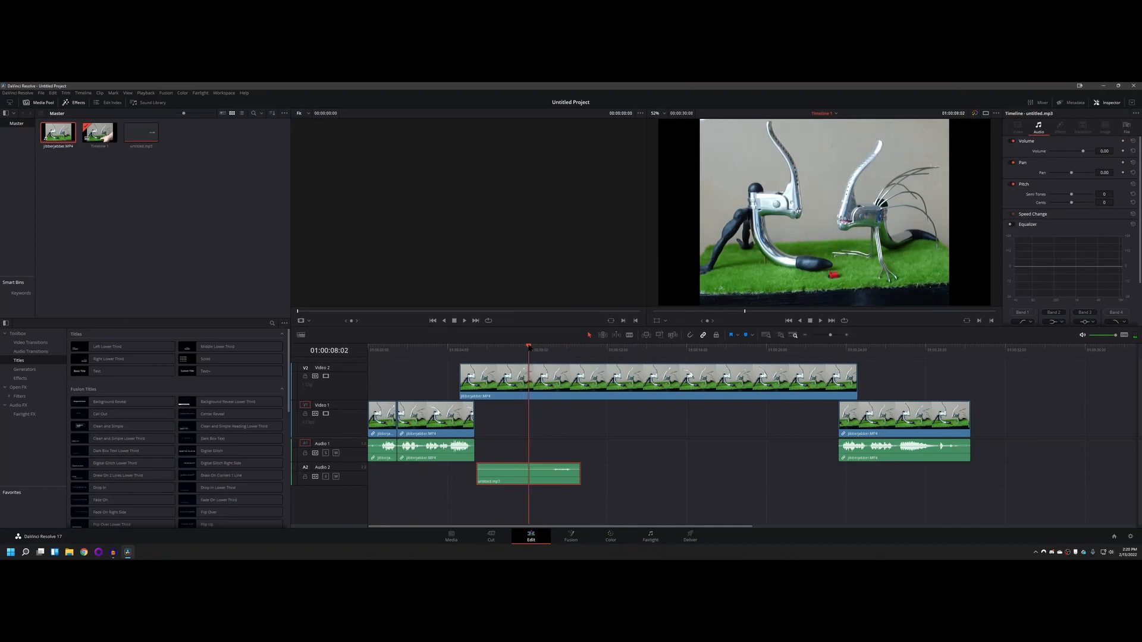
drag(511, 475, 405, 476)
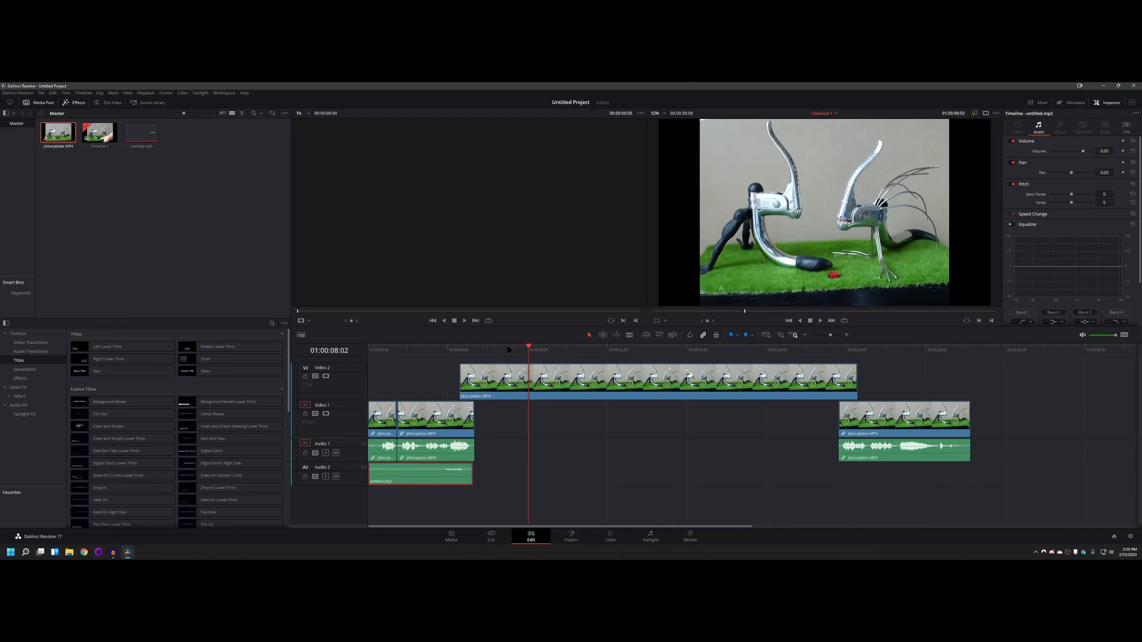
mouse_move(513, 350)
mouse_down()
mouse_move(383, 349)
mouse_move(502, 349)
mouse_up()
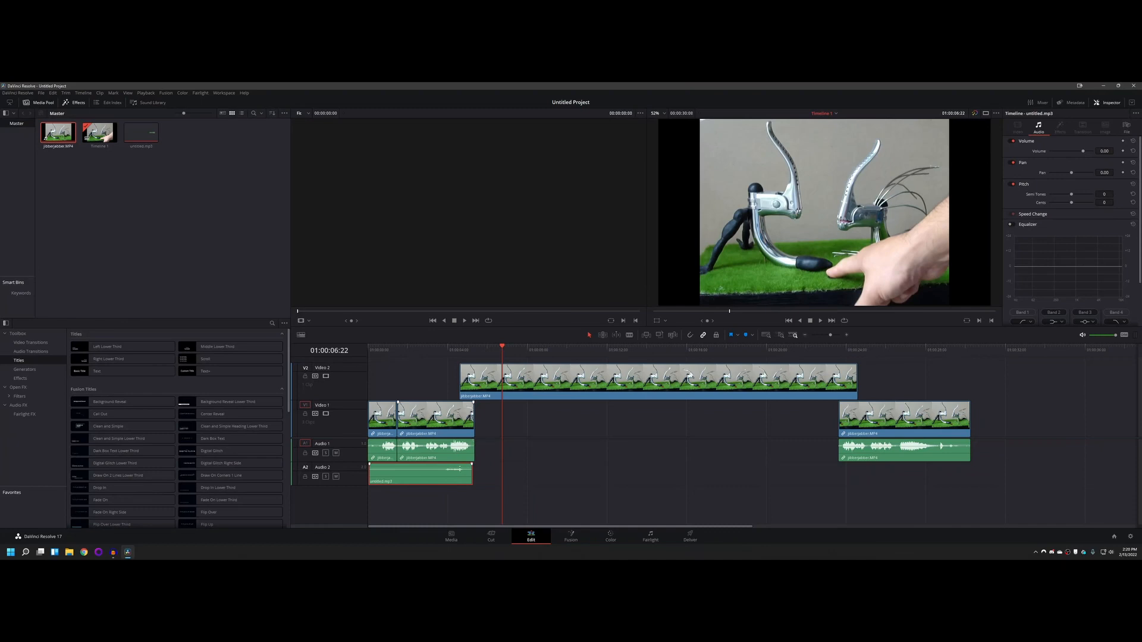
Step: Place untitled.mp3 beneath the Video 2 clip at about 5.4 seconds and set the playhead to 01:00:06:17
drag(423, 479, 515, 472)
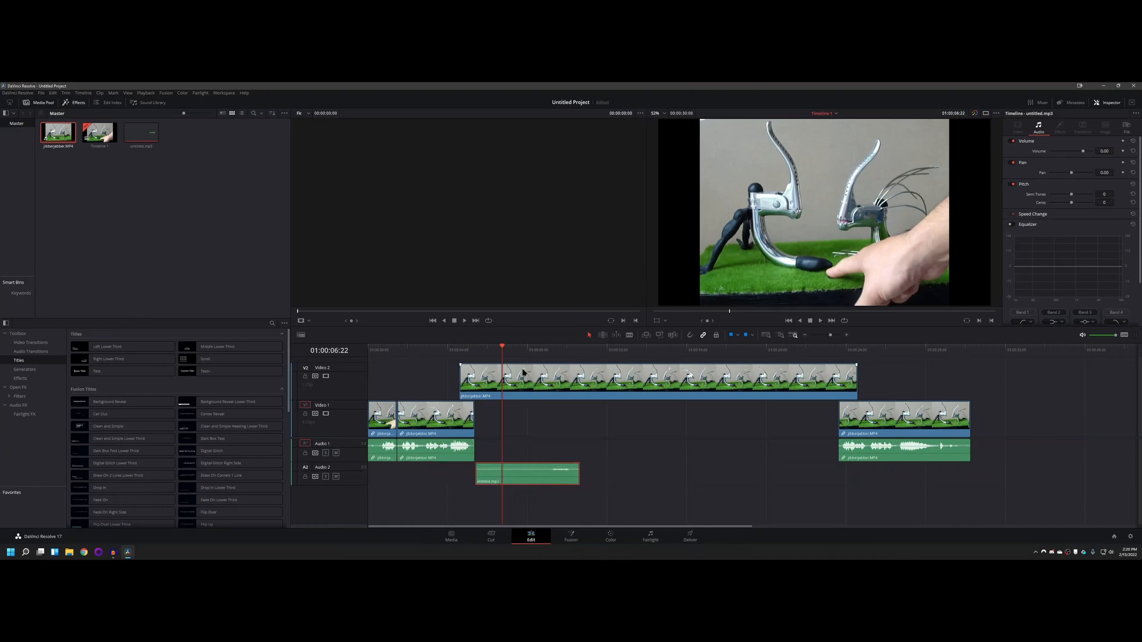
mouse_move(502, 349)
mouse_down()
mouse_move(569, 349)
mouse_move(500, 348)
mouse_up()
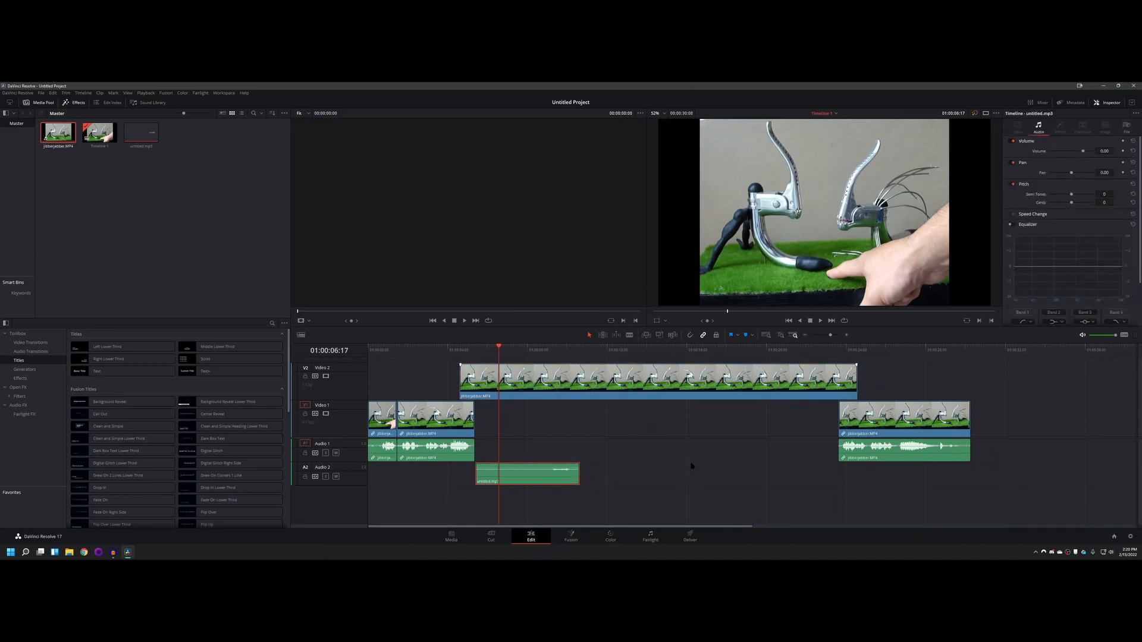
Step: Select the Video 2 clip, review its video properties including the Retime Process options, and expand its Speed Change settings
click(578, 373)
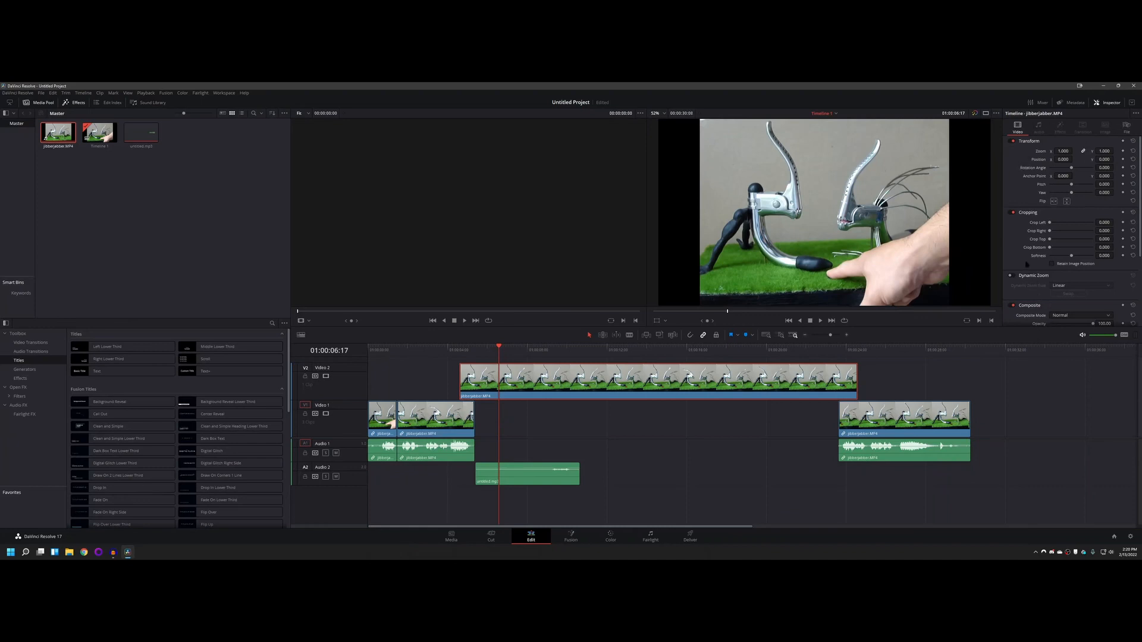
scroll(1027, 224, down, 2)
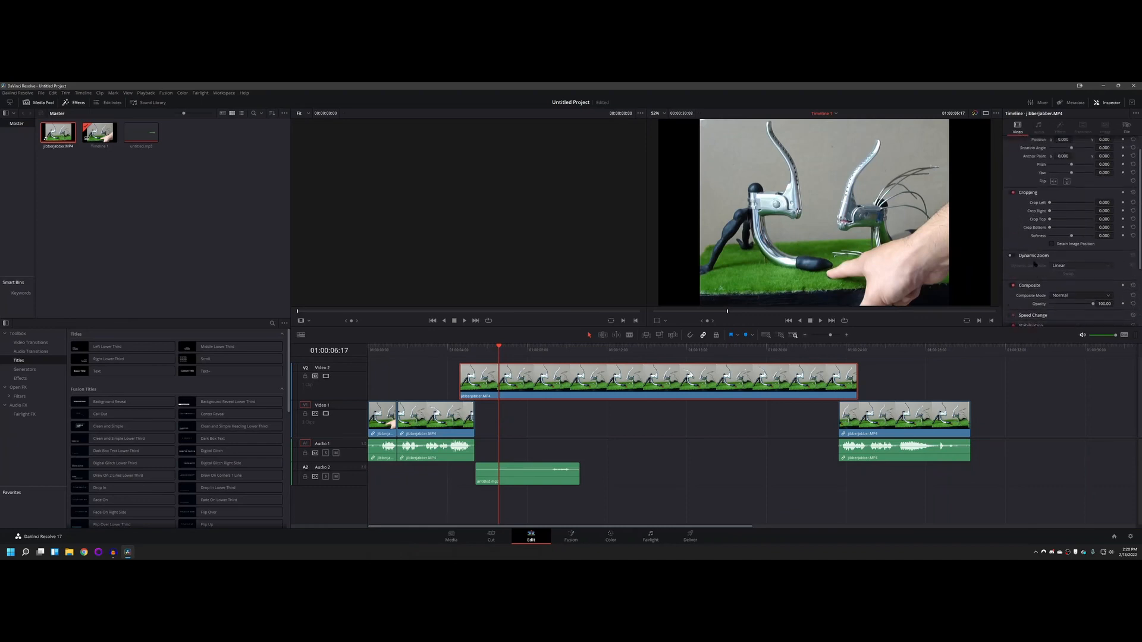
scroll(1041, 193, up, 2)
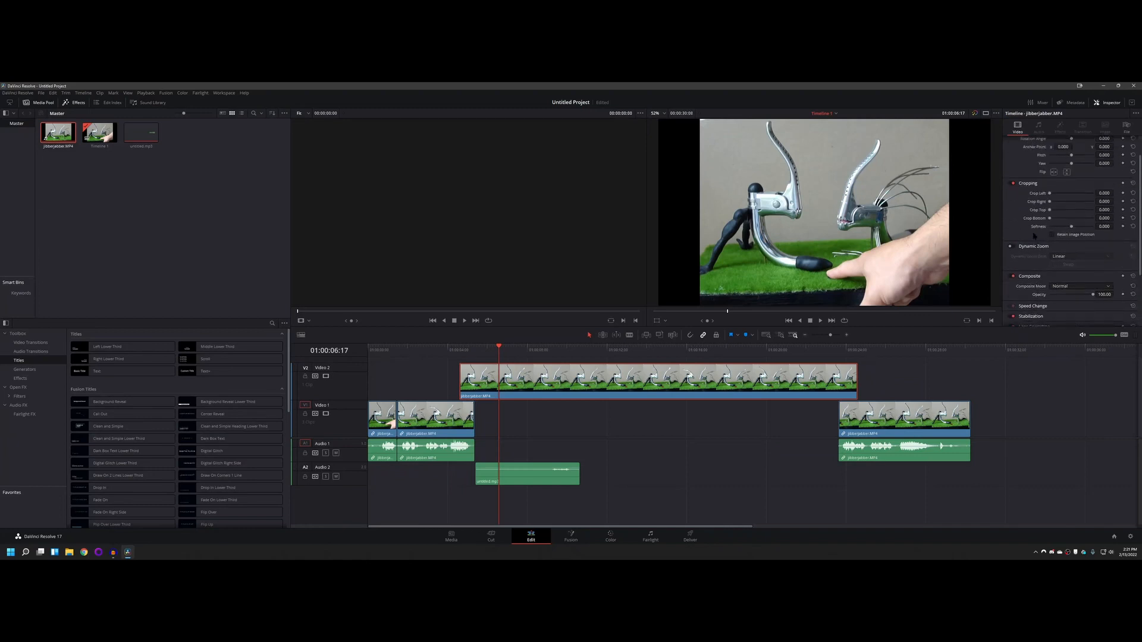
scroll(1010, 181, down, 10)
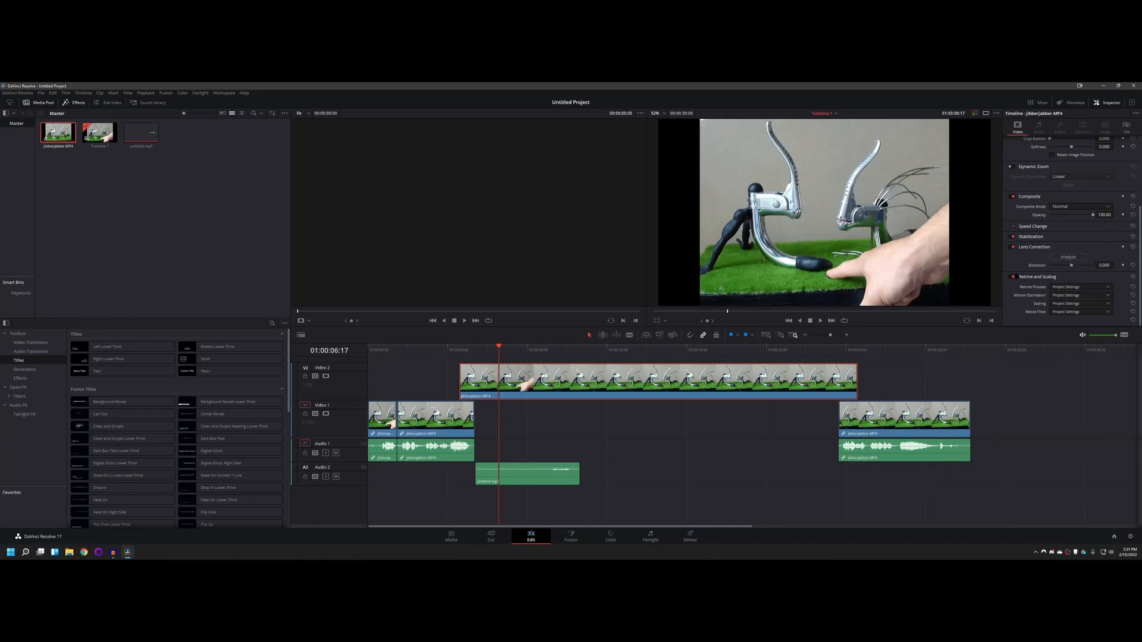
click(1109, 288)
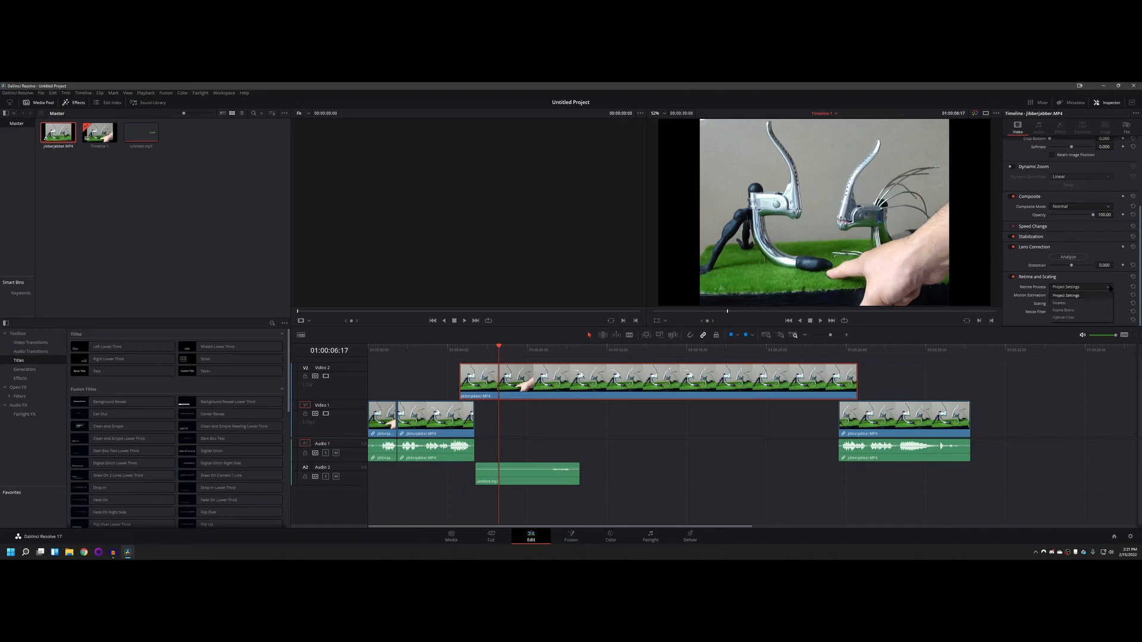
click(1110, 287)
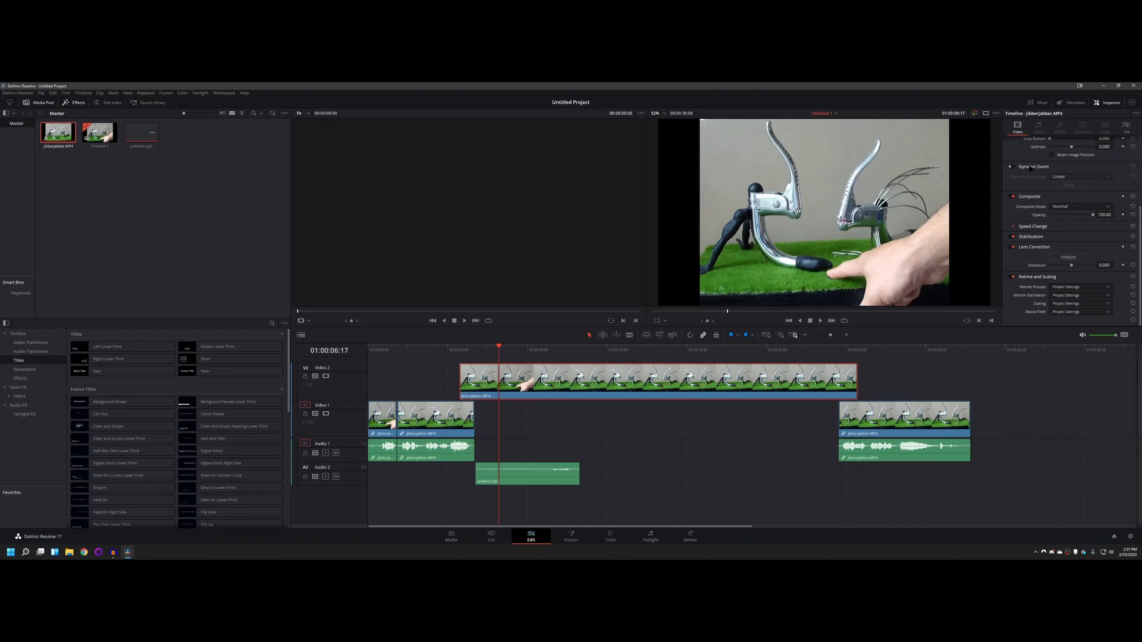
click(1024, 231)
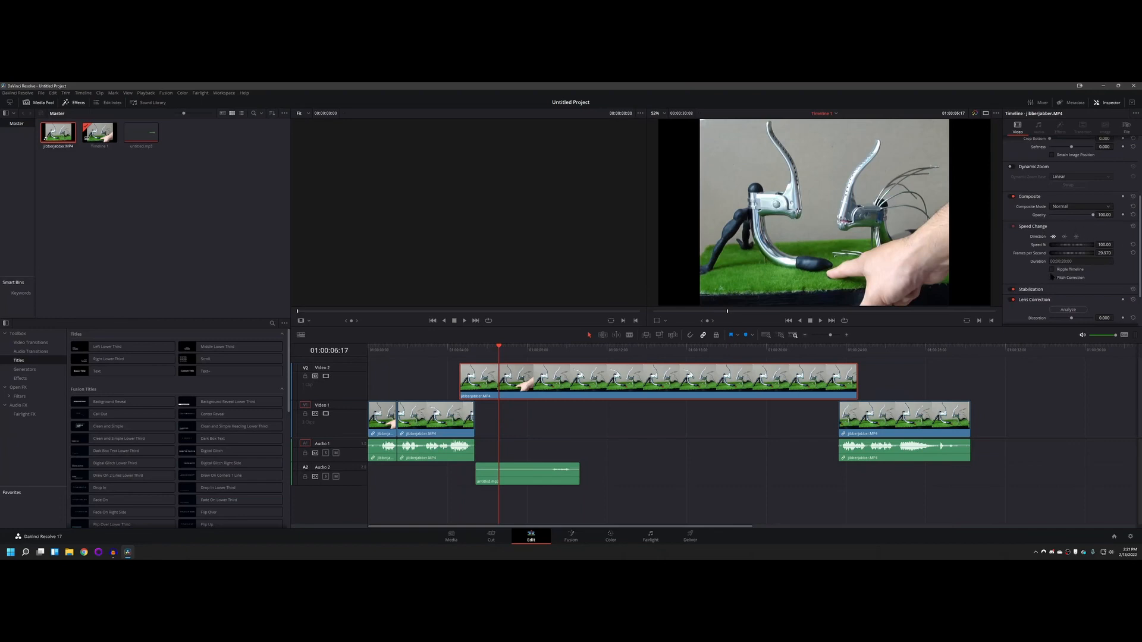
Step: Try reversing the Video 2 clip's playback direction twice, returning it to forward each time
click(1064, 237)
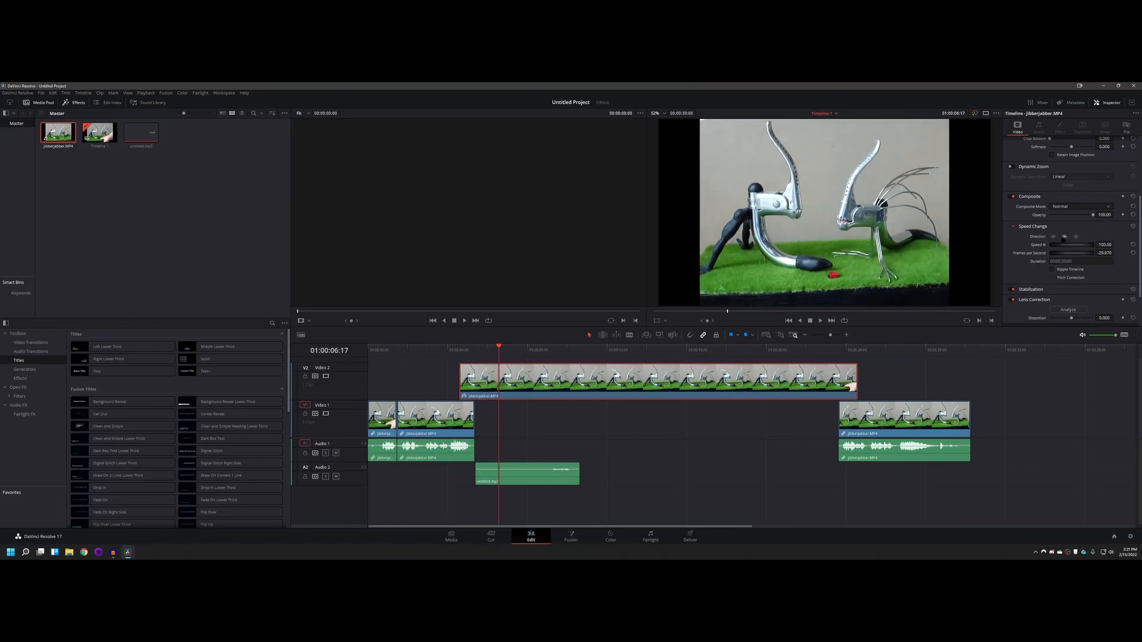
click(1052, 236)
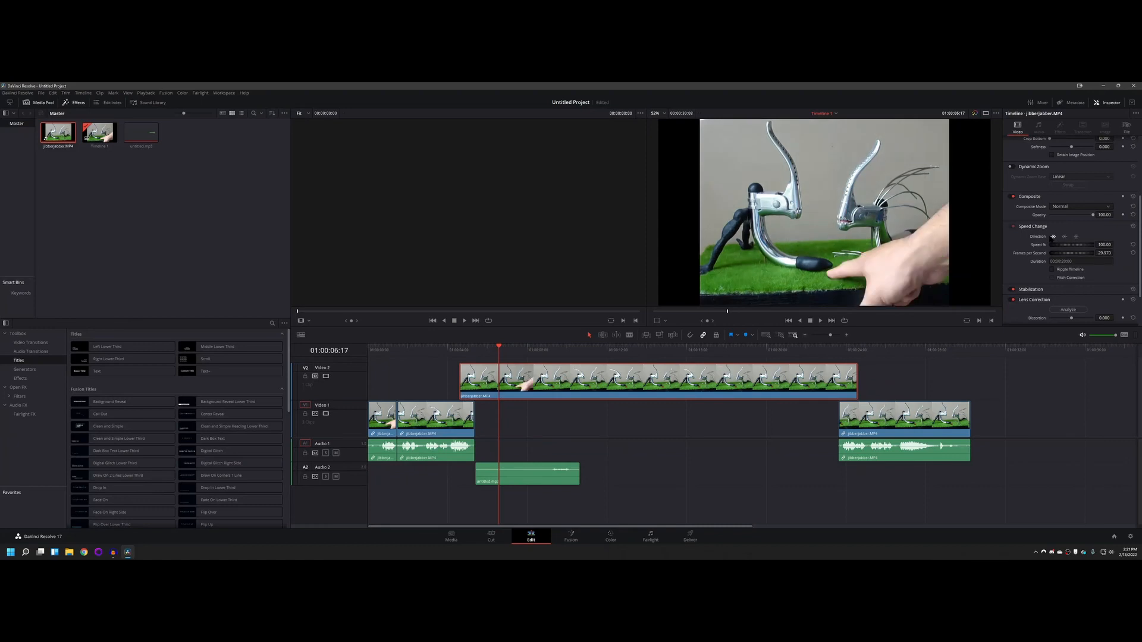
click(1064, 237)
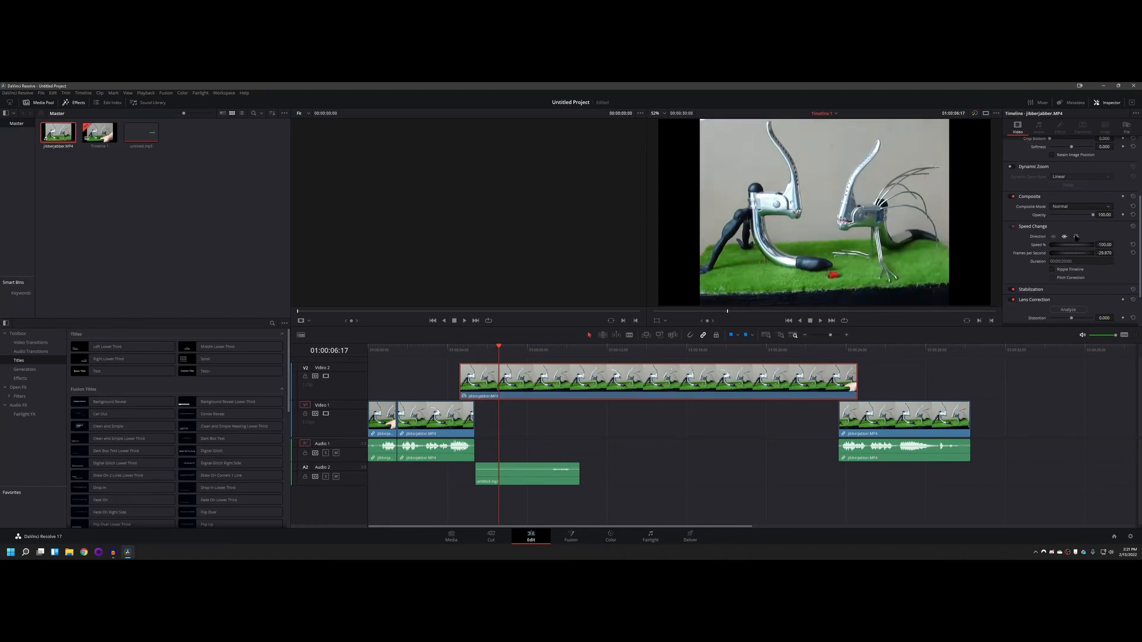
click(1052, 237)
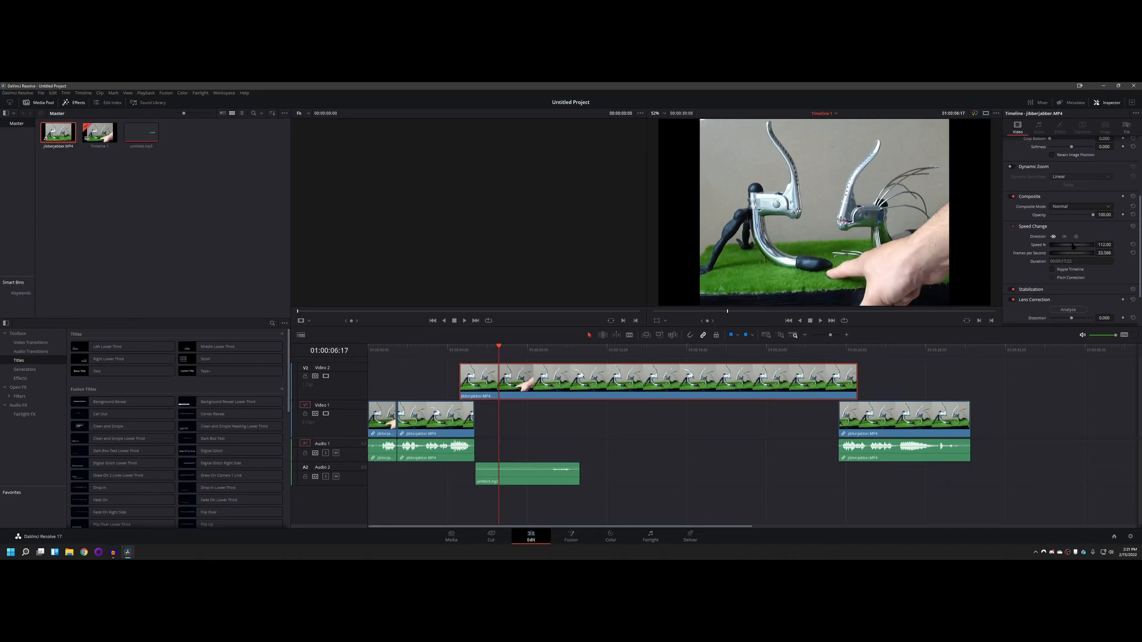
Step: Try several faster speeds on the Video 2 clip and set its speed to 400%
mouse_move(1073, 246)
mouse_down()
mouse_move(1096, 244)
mouse_move(1066, 247)
mouse_up()
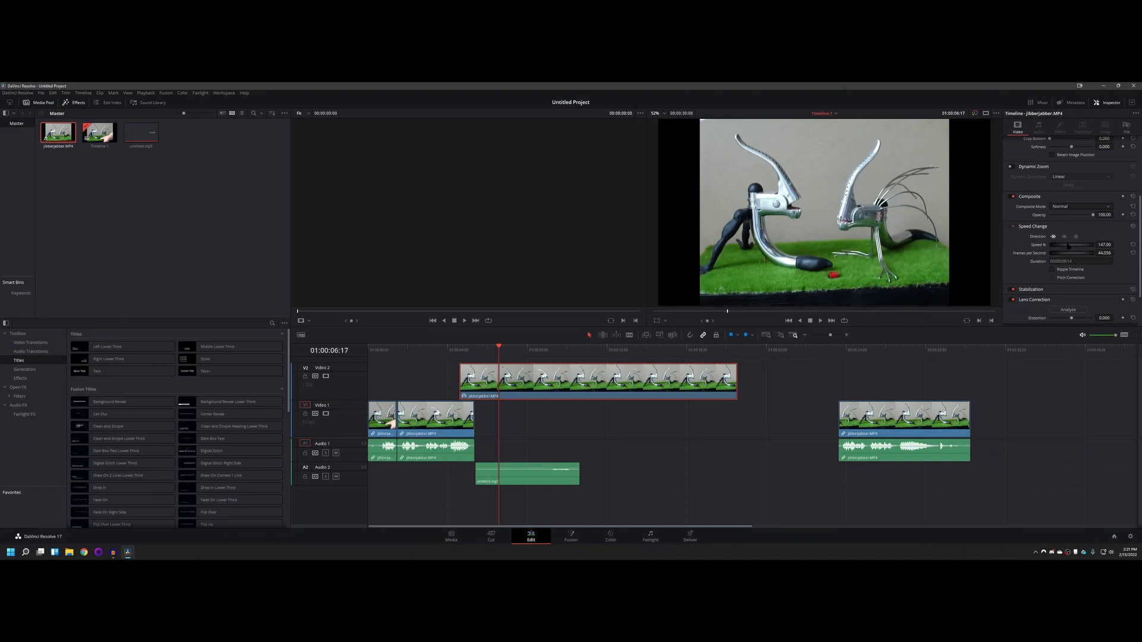
drag(1071, 245, 1101, 245)
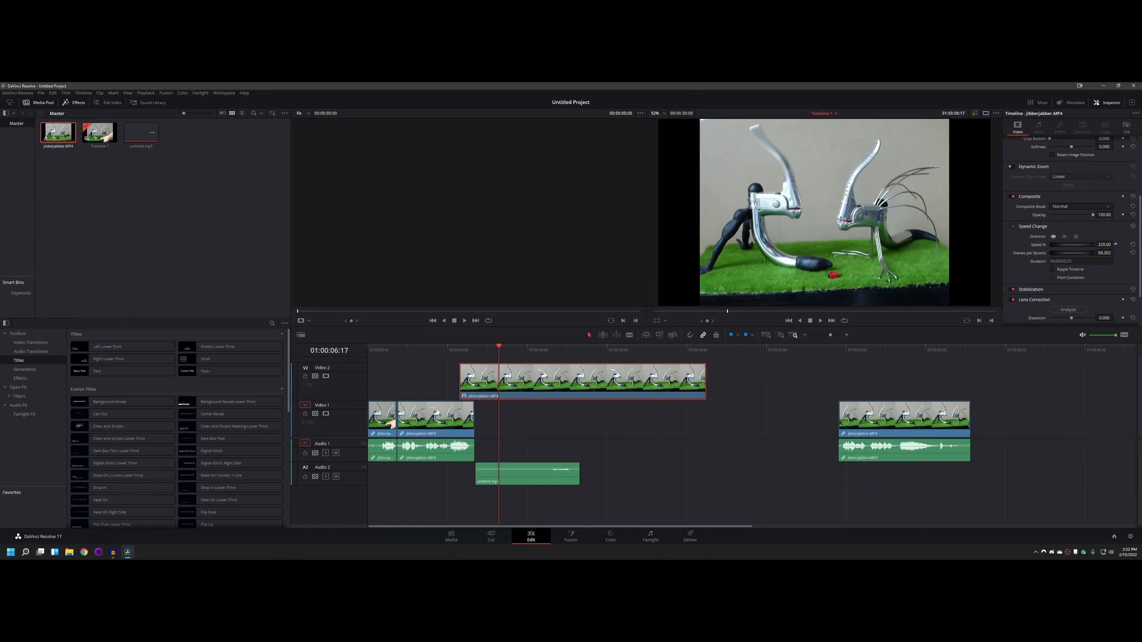
mouse_move(1115, 244)
mouse_down()
mouse_move(1098, 245)
mouse_move(1115, 245)
mouse_up()
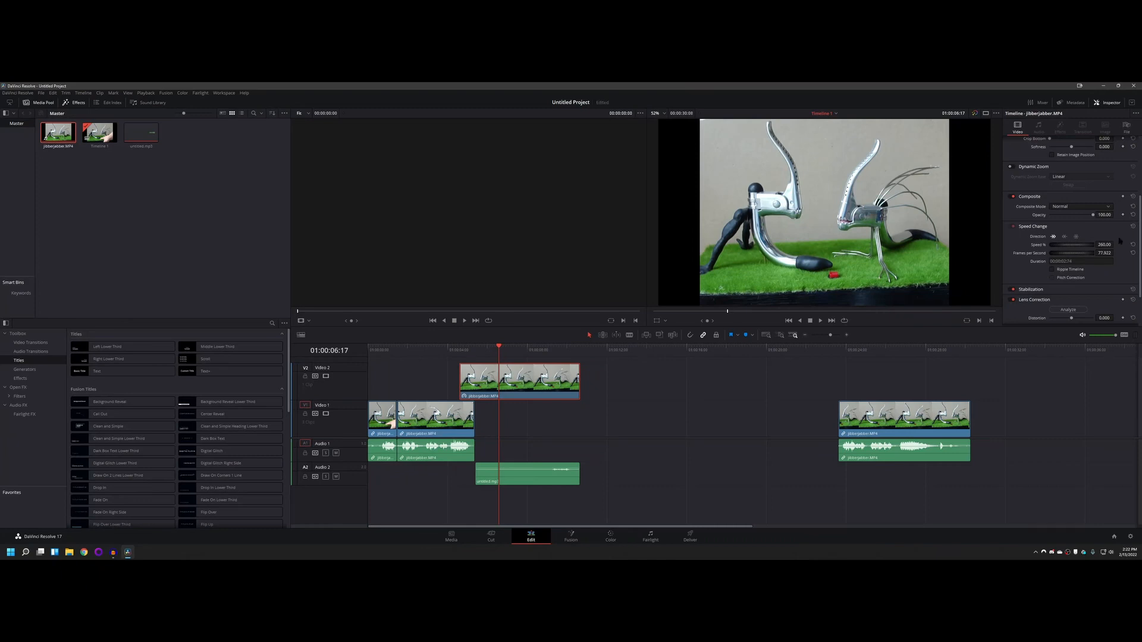
click(1101, 244)
drag(1113, 254, 1112, 253)
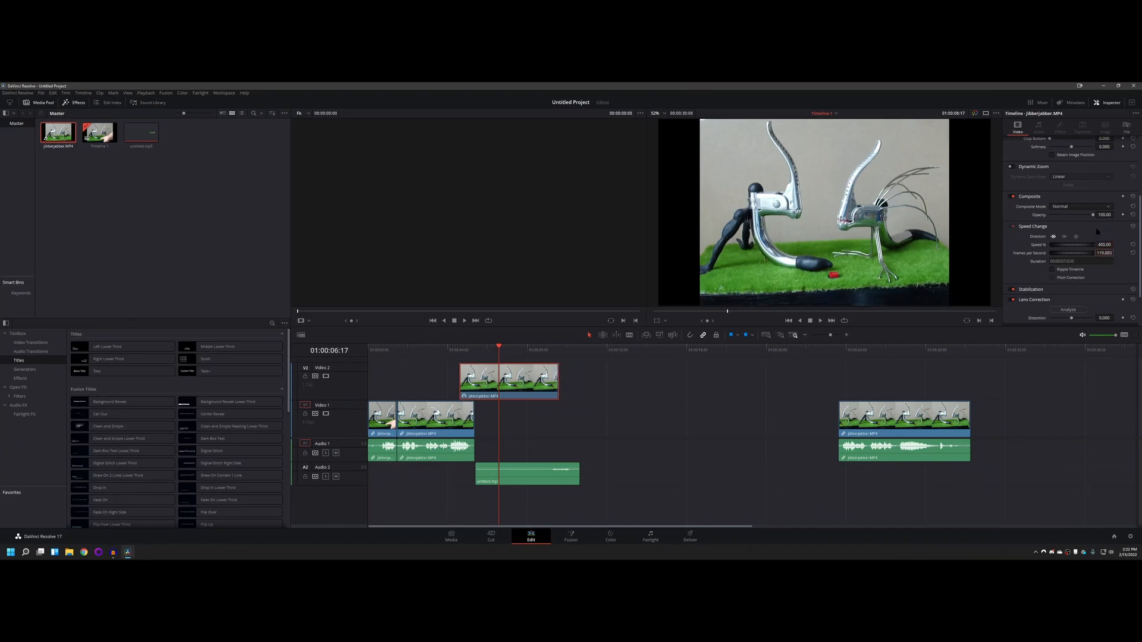
click(1033, 226)
Step: Move the sped-up Video 2 clip to start at about 5.2 seconds and align the start of untitled.mp3 with it
drag(498, 343, 466, 346)
drag(481, 348, 508, 381)
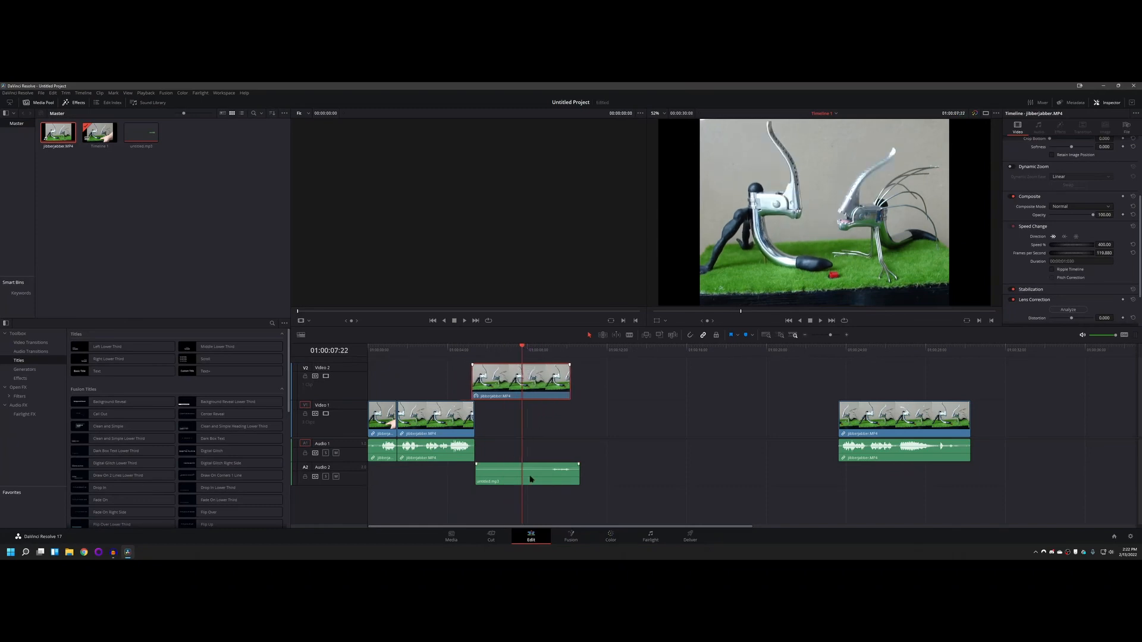
click(511, 478)
drag(511, 477, 507, 478)
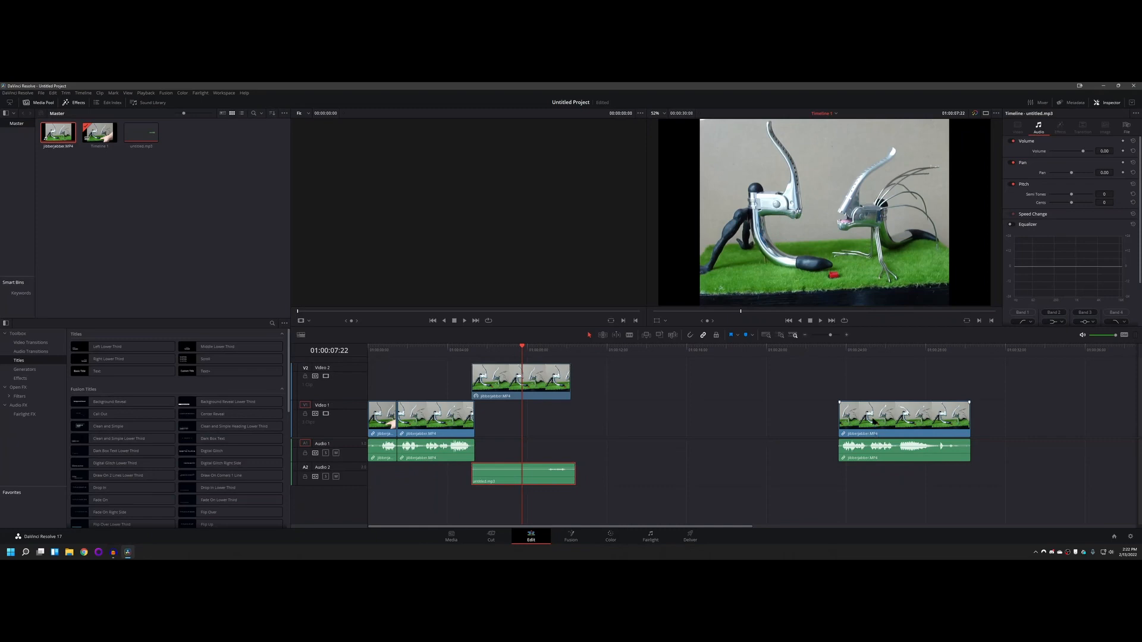
Step: Move the last Video 1 clip with its audio to start at the Video 2 clip's end, and save the project
drag(872, 409, 603, 409)
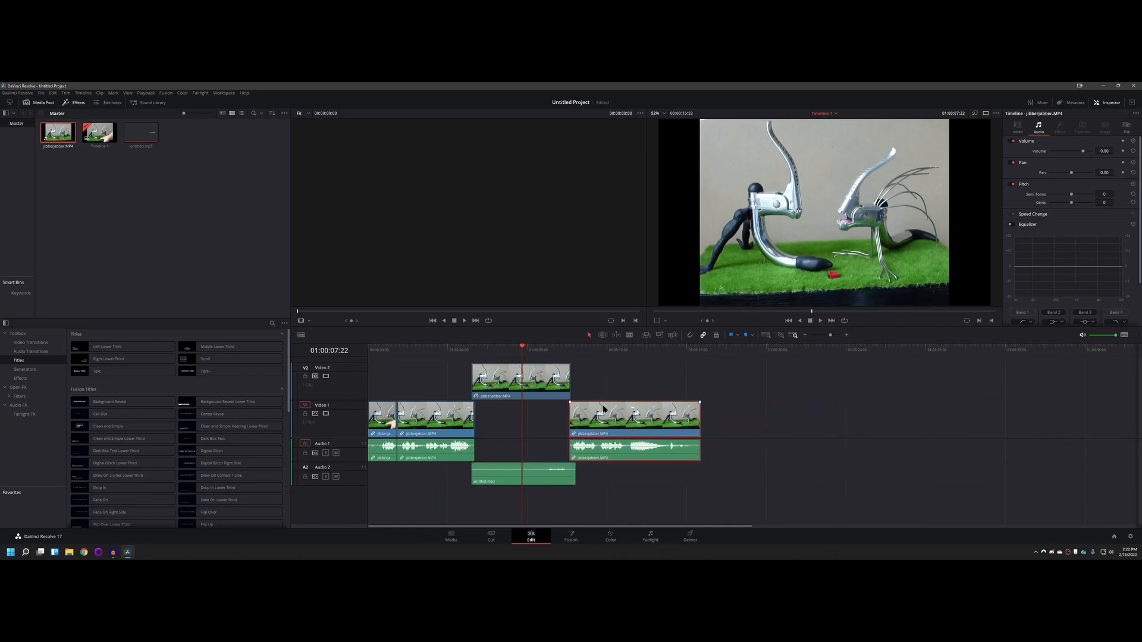
key(ctrl+s)
Step: Open the desktop's temp folder in File Explorer to view the source media files, and close the window
click(523, 475)
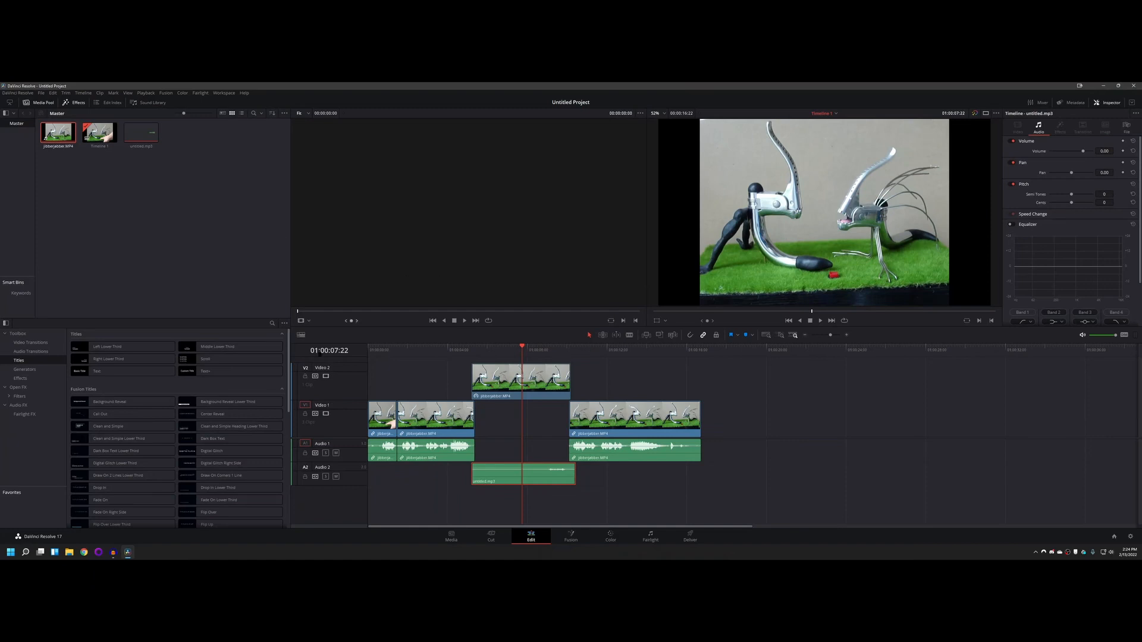
click(69, 552)
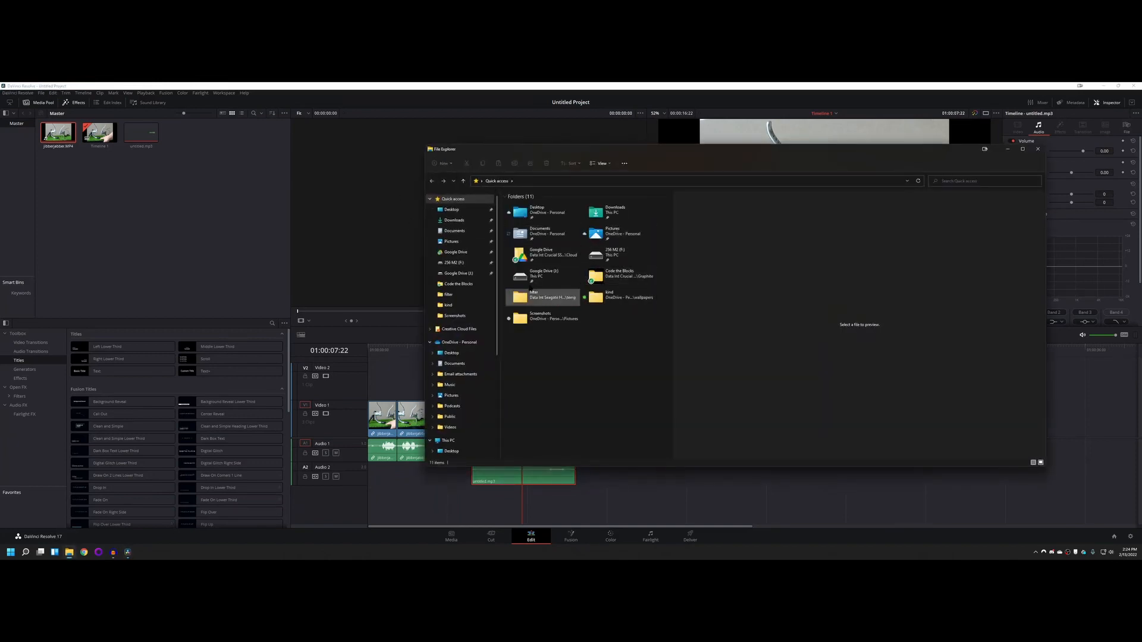
click(453, 209)
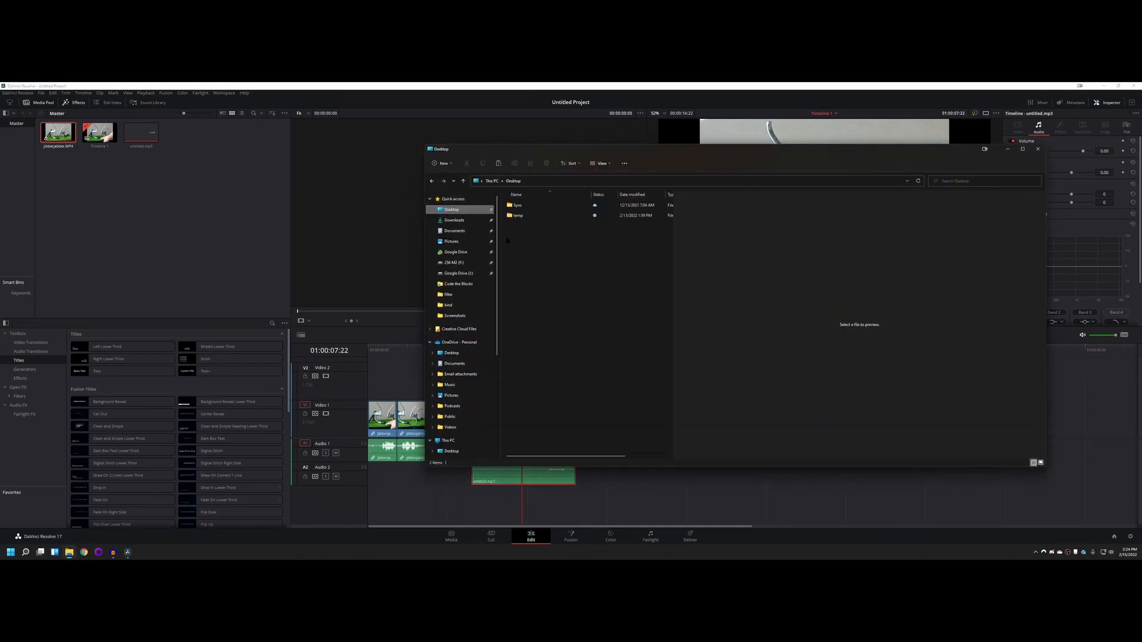
click(523, 215)
double_click(523, 216)
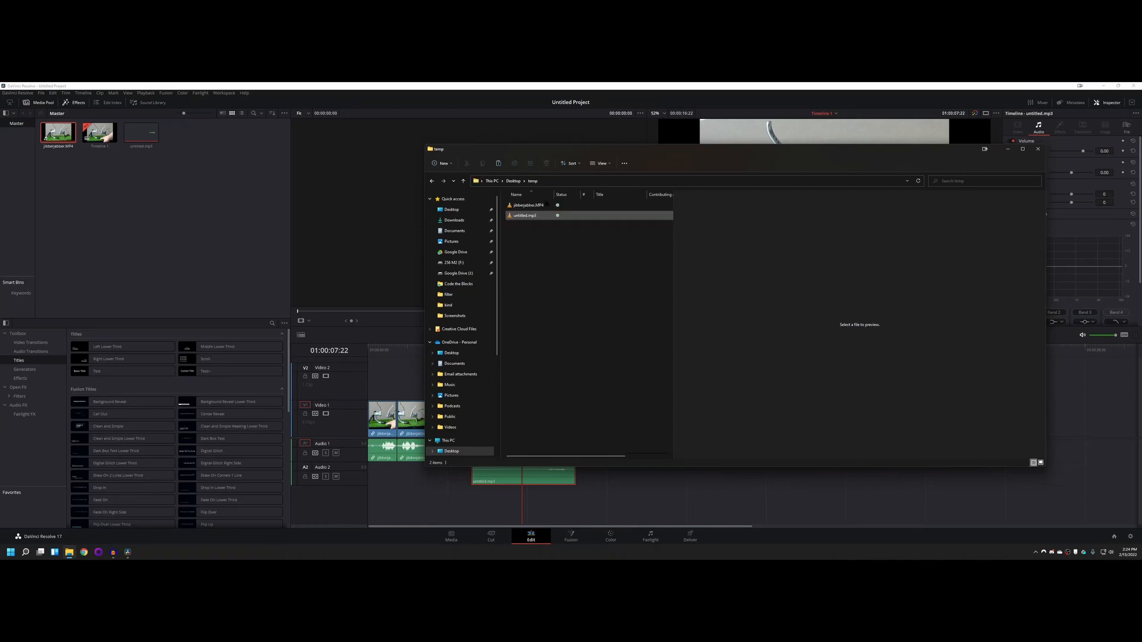
drag(528, 206, 547, 241)
click(1038, 149)
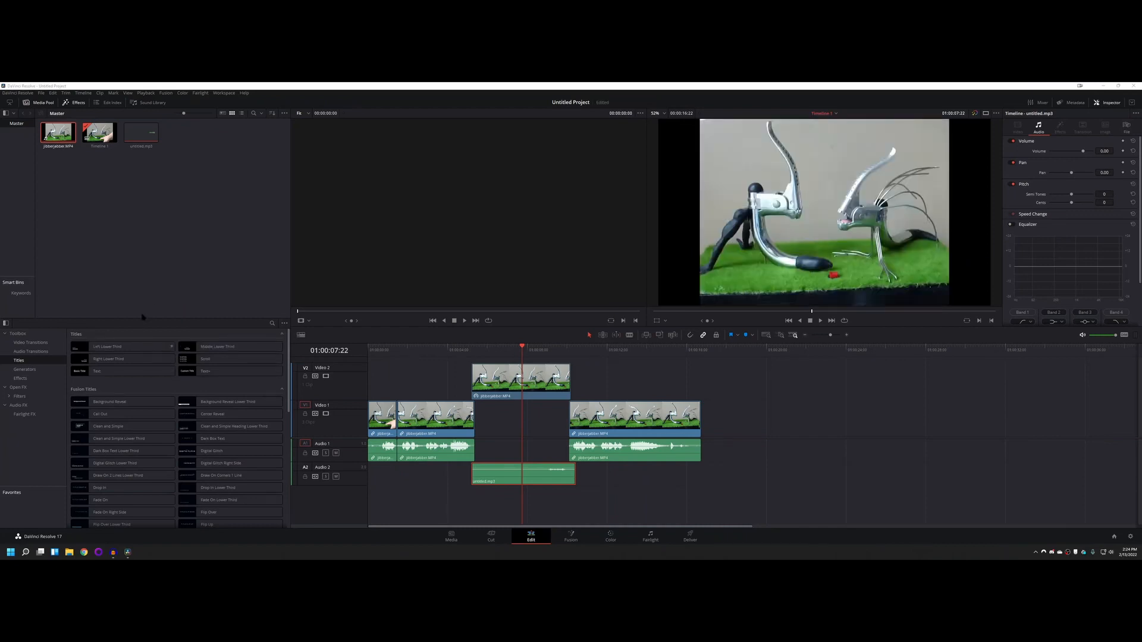
Step: Play the timeline leading into the Video 2 clip and preview the Blur, Additive and Dip To Color Dissolve video transitions
drag(523, 347, 466, 347)
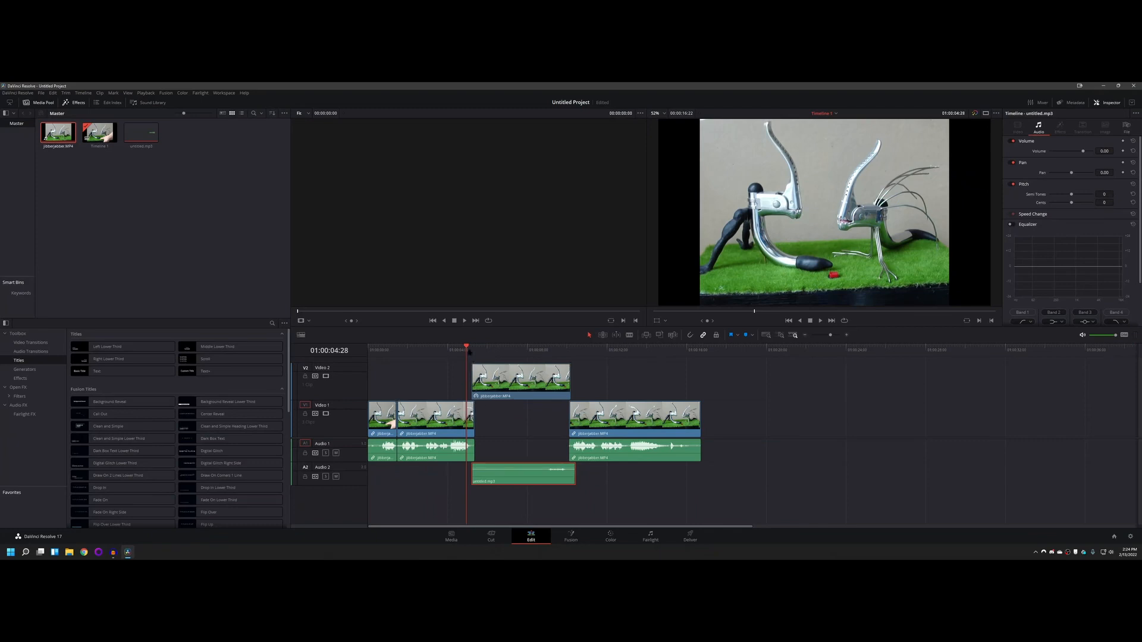
drag(467, 348, 457, 348)
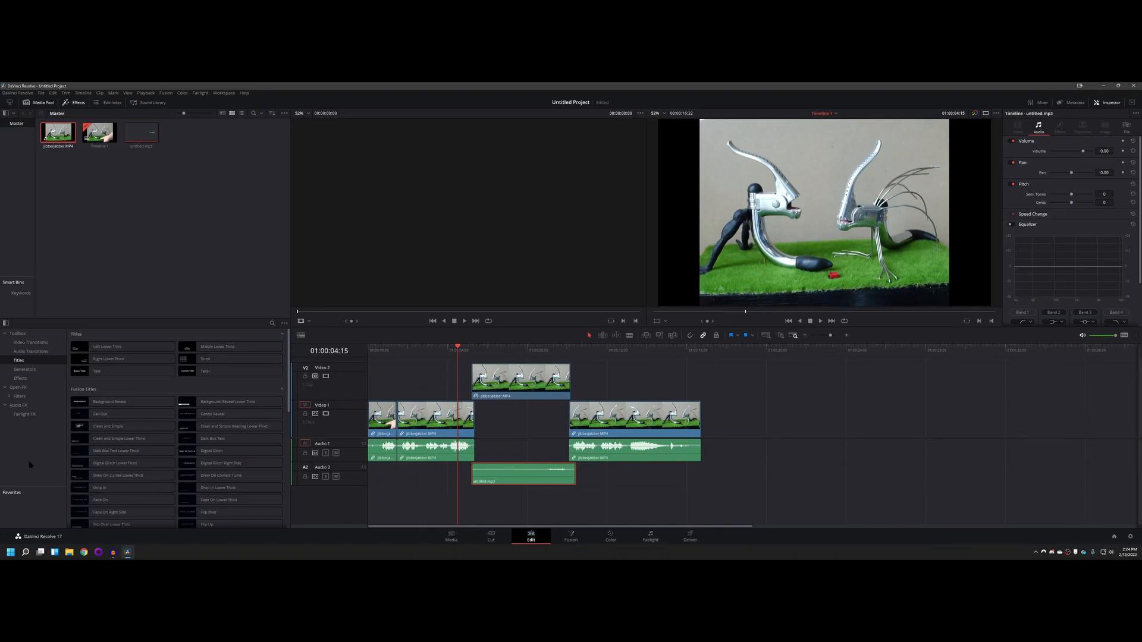
click(24, 343)
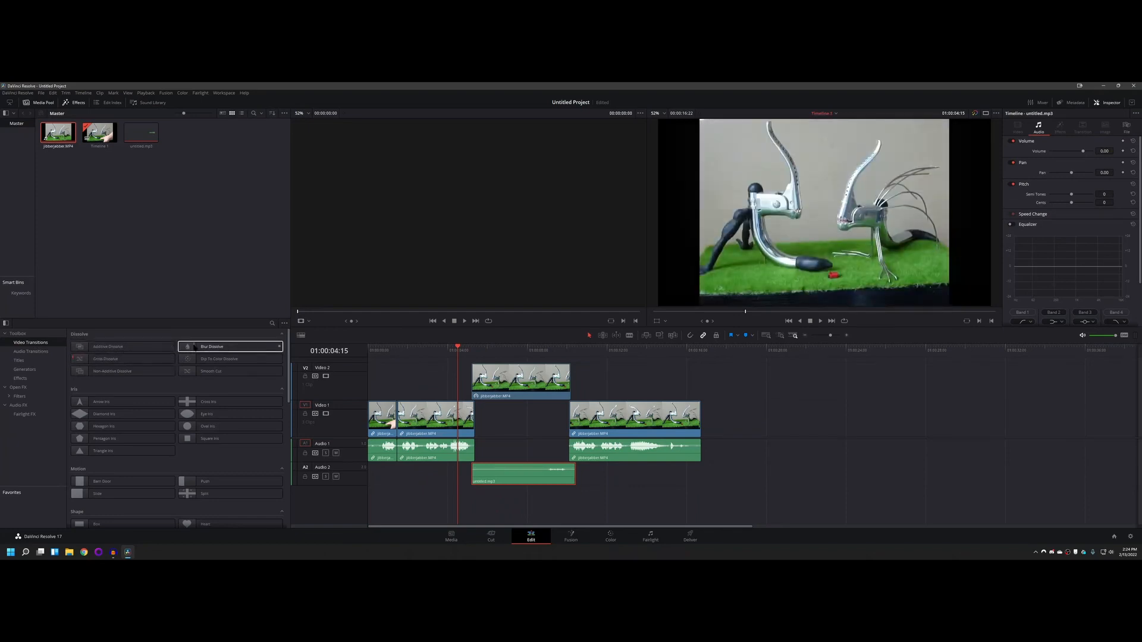
mouse_move(194, 347)
mouse_down()
mouse_move(465, 423)
mouse_move(191, 347)
mouse_up()
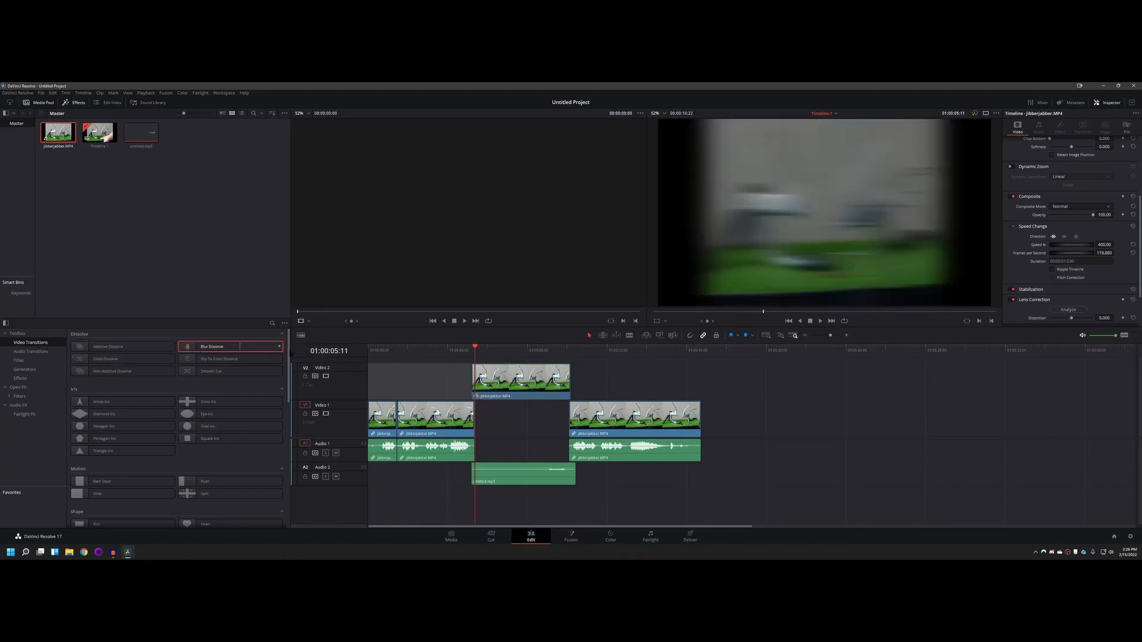
click(113, 347)
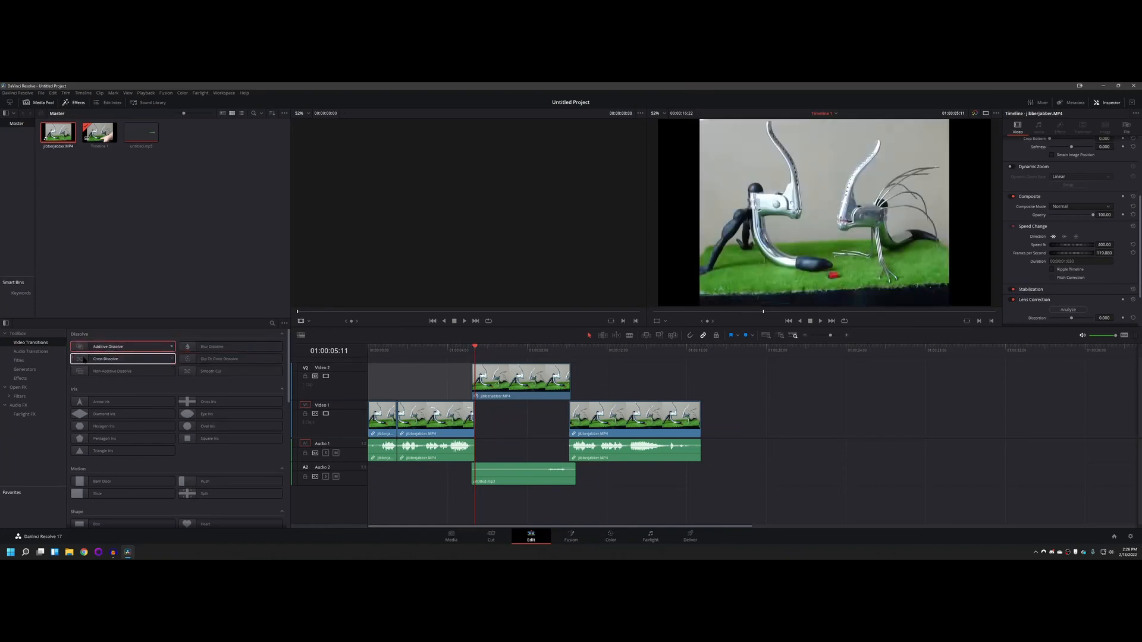
click(190, 359)
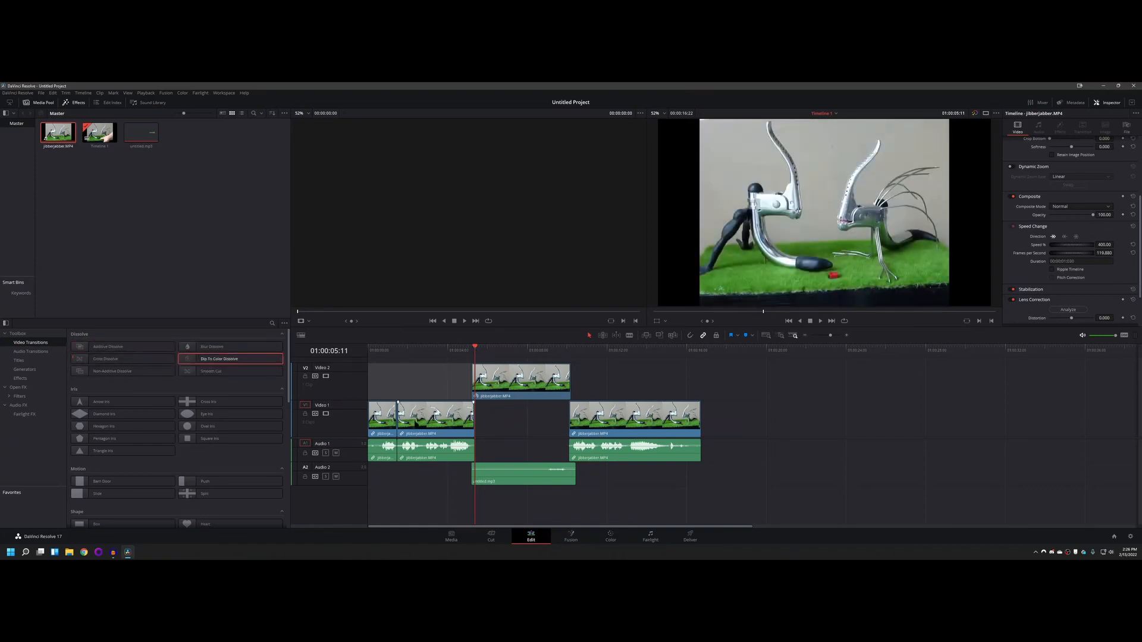
Step: Add a Blur Dissolve transition to the end of the second Video 1 clip and to the start of the Video 2 clip
drag(188, 346, 466, 422)
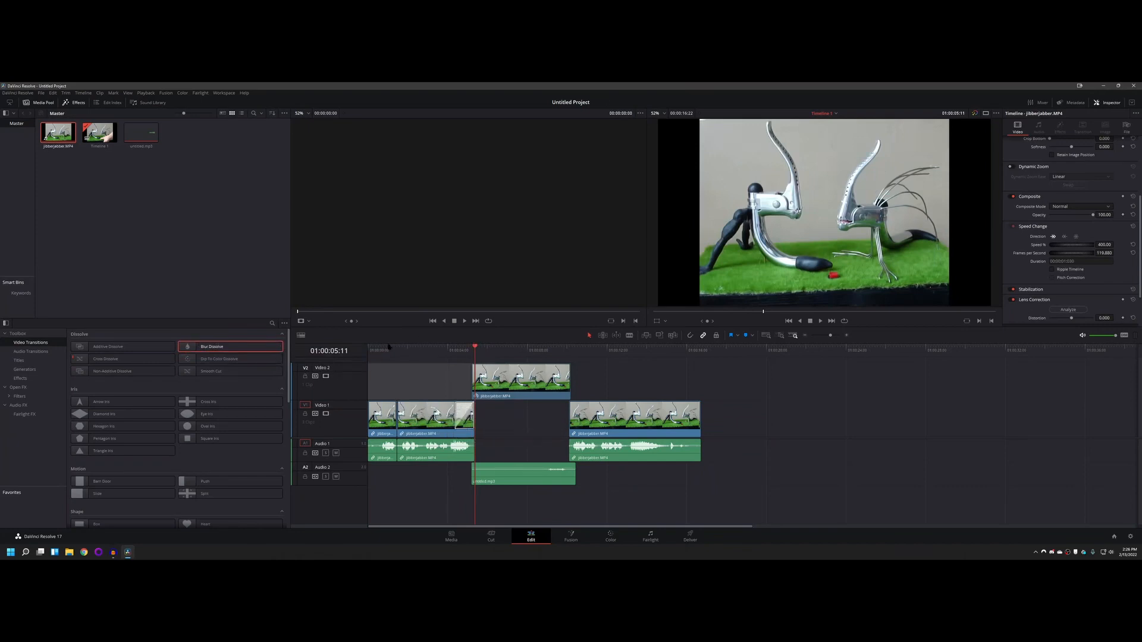
drag(202, 347, 498, 385)
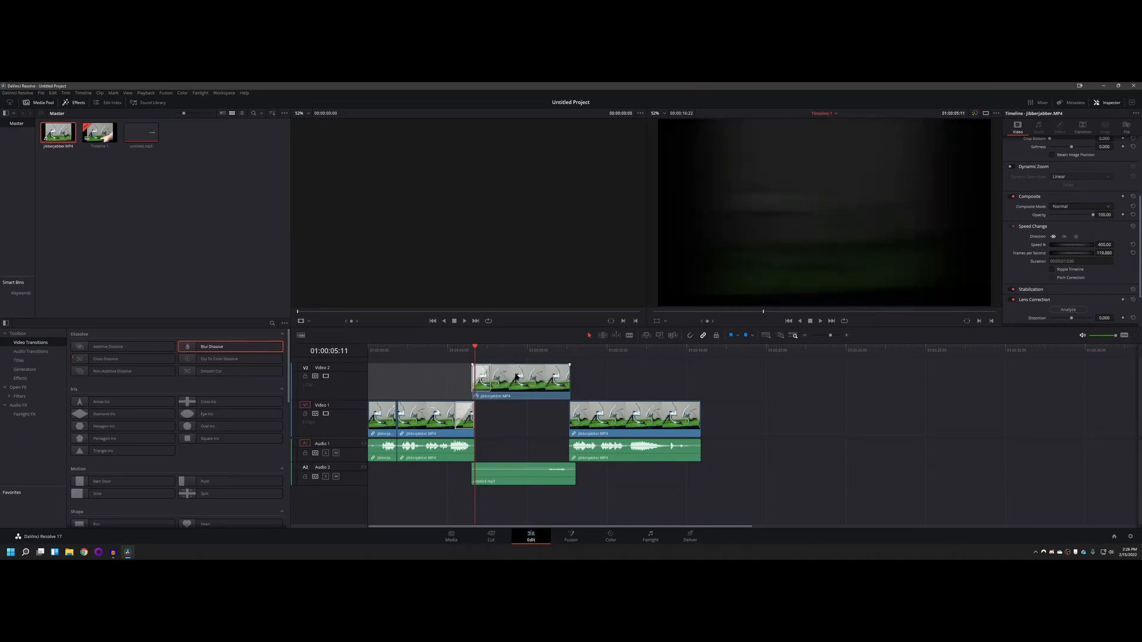
click(515, 379)
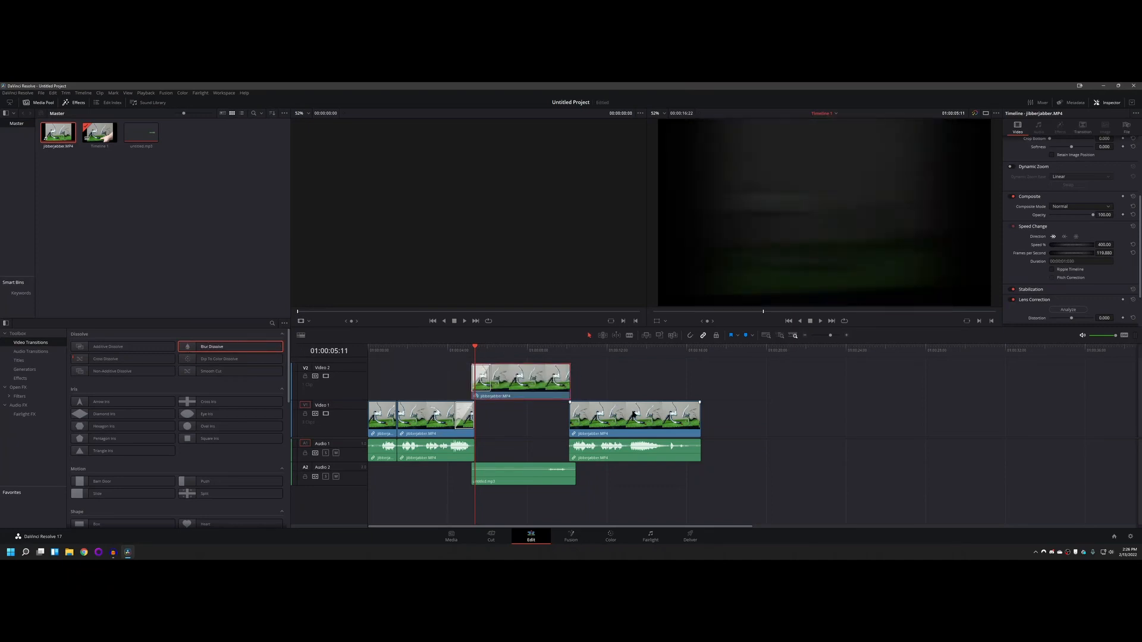
Step: Move the last Video 1 clip to start at about 12.5 seconds and untitled.mp3 at about 6.1 seconds, and save the project
drag(632, 415, 680, 415)
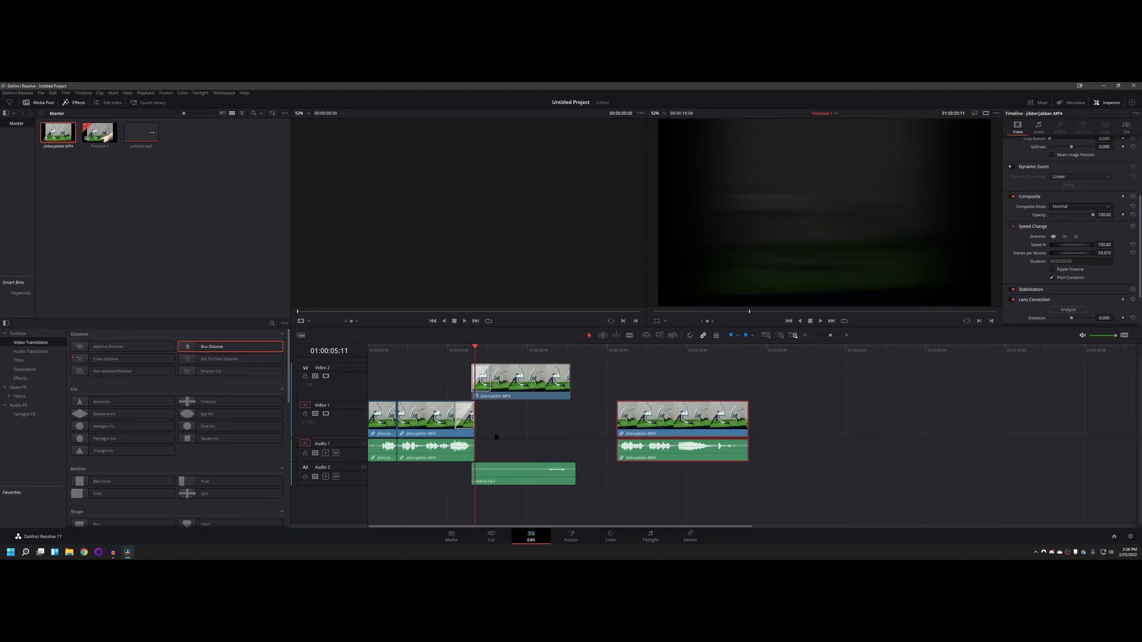
drag(508, 471, 527, 471)
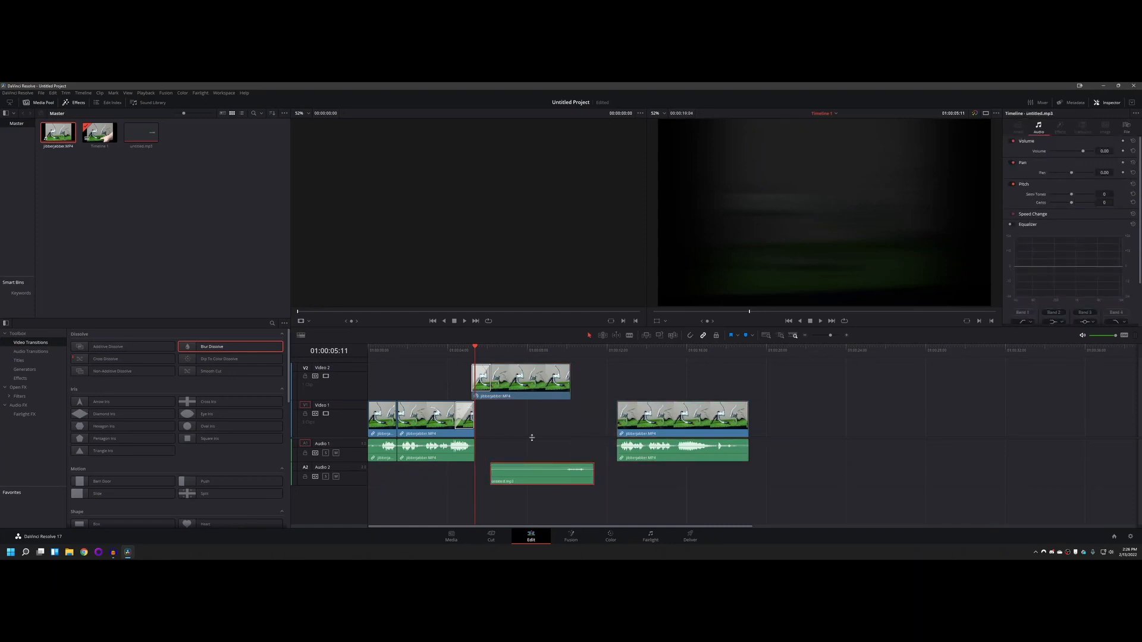
key(ctrl+s)
Step: Overlap the clips by starting the Video 2 clip at about 4.4 seconds and the last Video 1 clip at about 8.4 seconds
drag(506, 376, 468, 349)
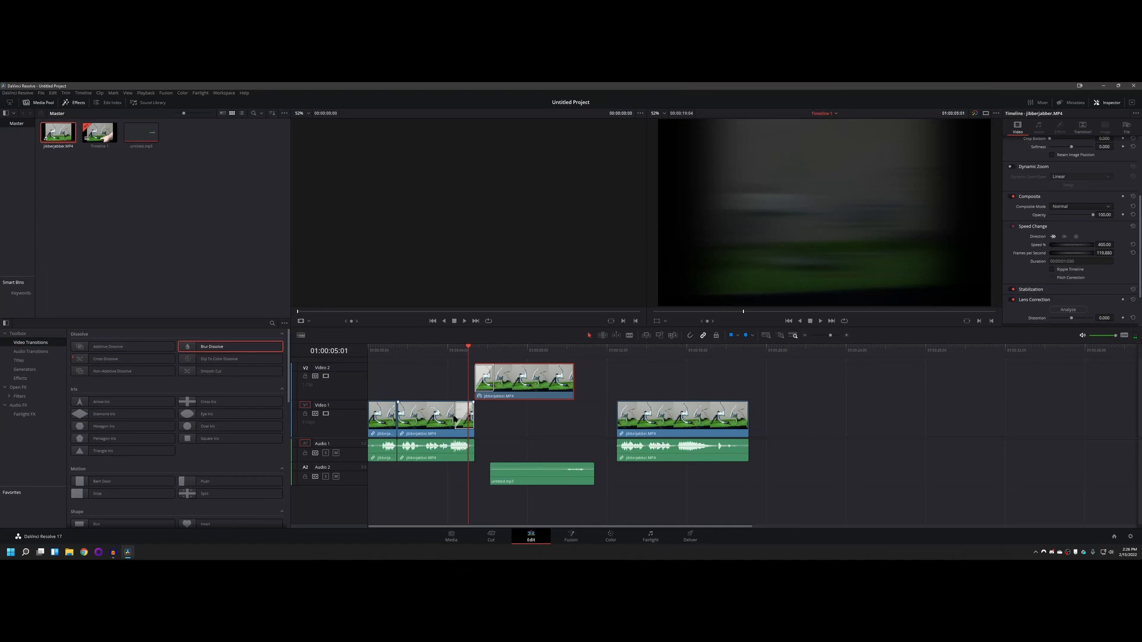
mouse_move(468, 348)
mouse_down()
mouse_move(451, 348)
mouse_move(518, 349)
mouse_move(439, 346)
mouse_move(477, 351)
mouse_move(447, 351)
mouse_up()
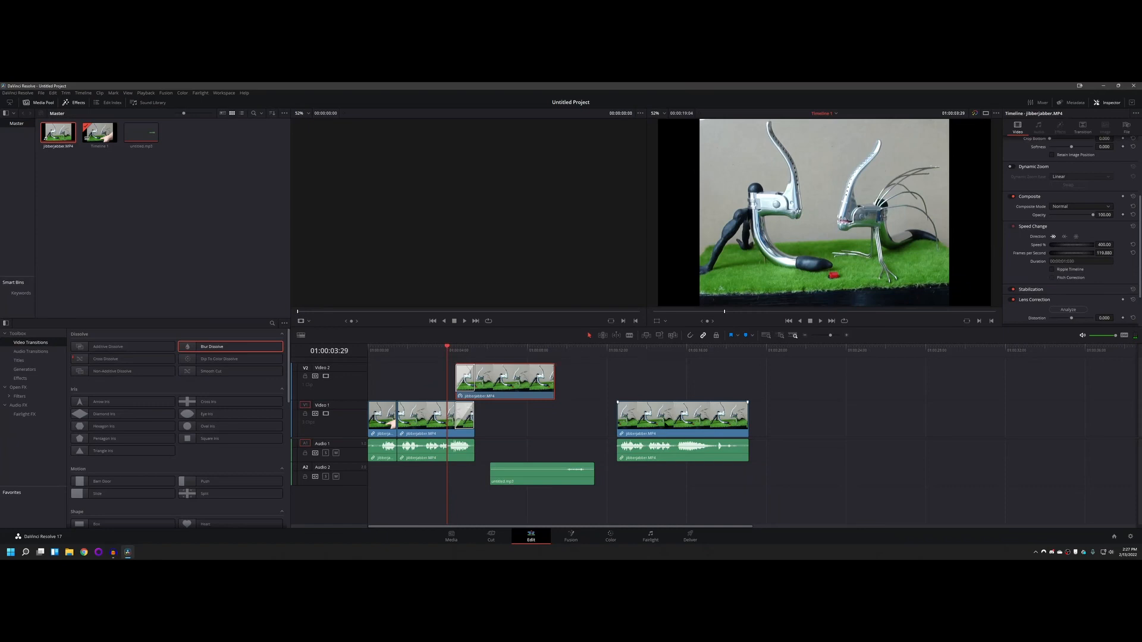
drag(664, 418, 581, 418)
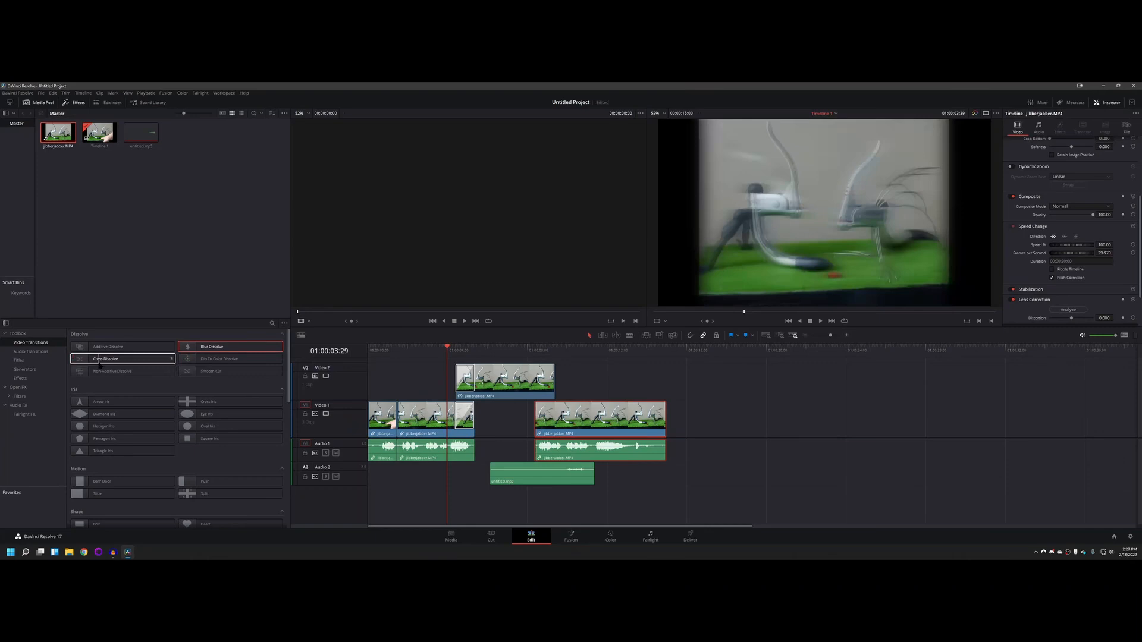
Step: Add a Cross Dissolve to the Video 2 clip's end and the last Video 1 clip's start, and play back the overlap
click(79, 361)
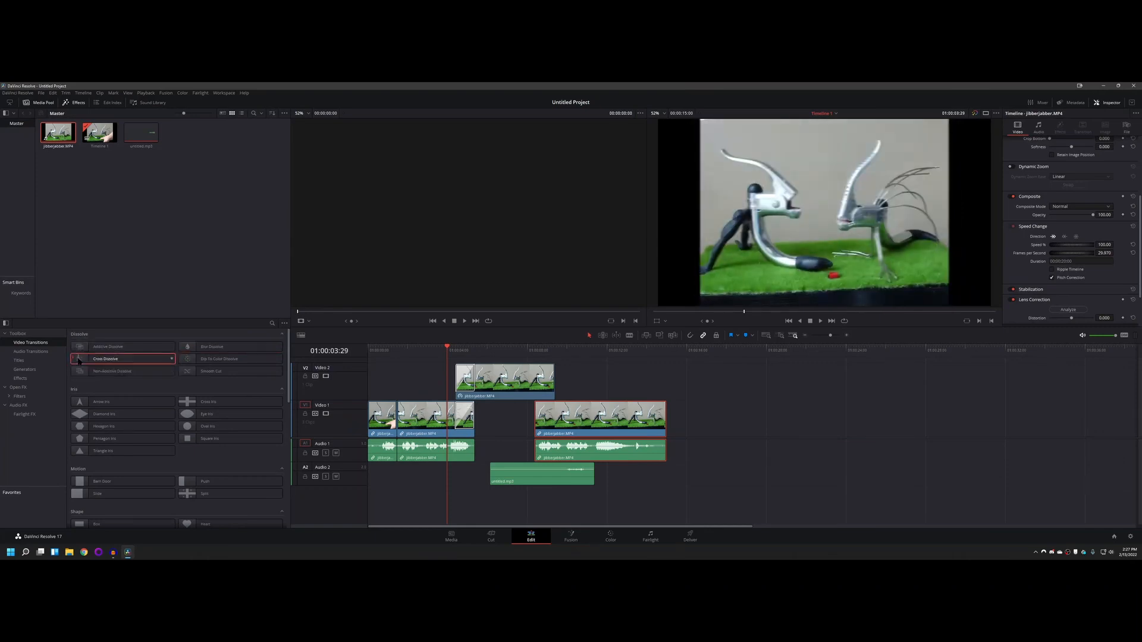
drag(78, 361, 543, 387)
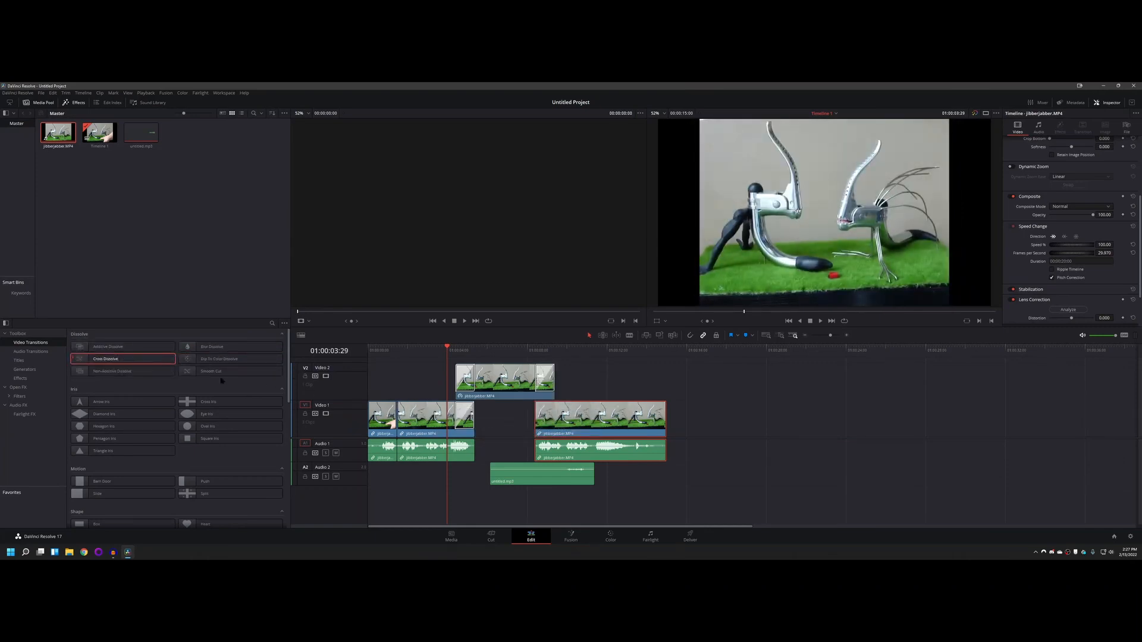
drag(81, 360, 544, 418)
drag(459, 343, 532, 349)
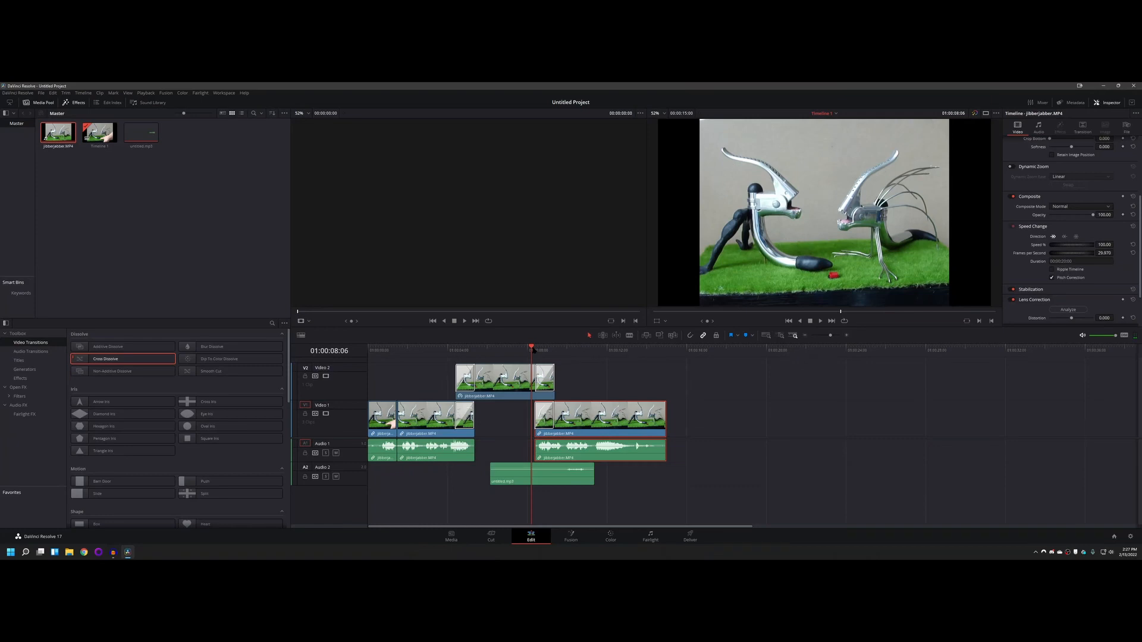
mouse_move(532, 348)
mouse_down()
mouse_move(558, 350)
mouse_move(534, 351)
mouse_up()
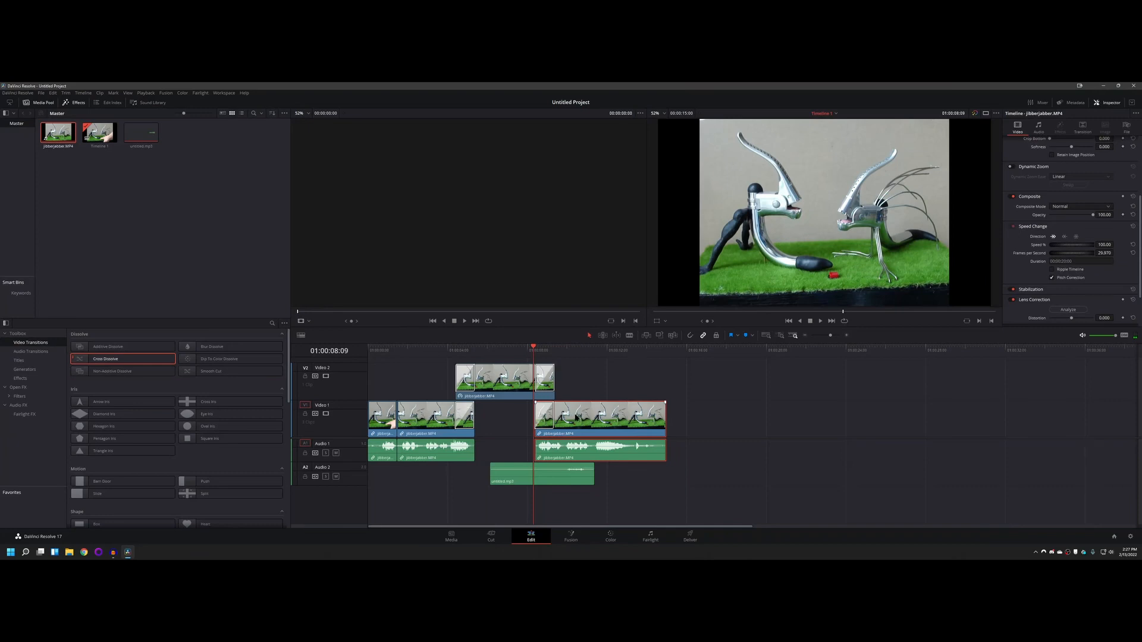
Step: Try the last Video 1 clip at about 9.4 seconds without overlap, play it, and return it to about 8.4 seconds
drag(575, 418, 596, 418)
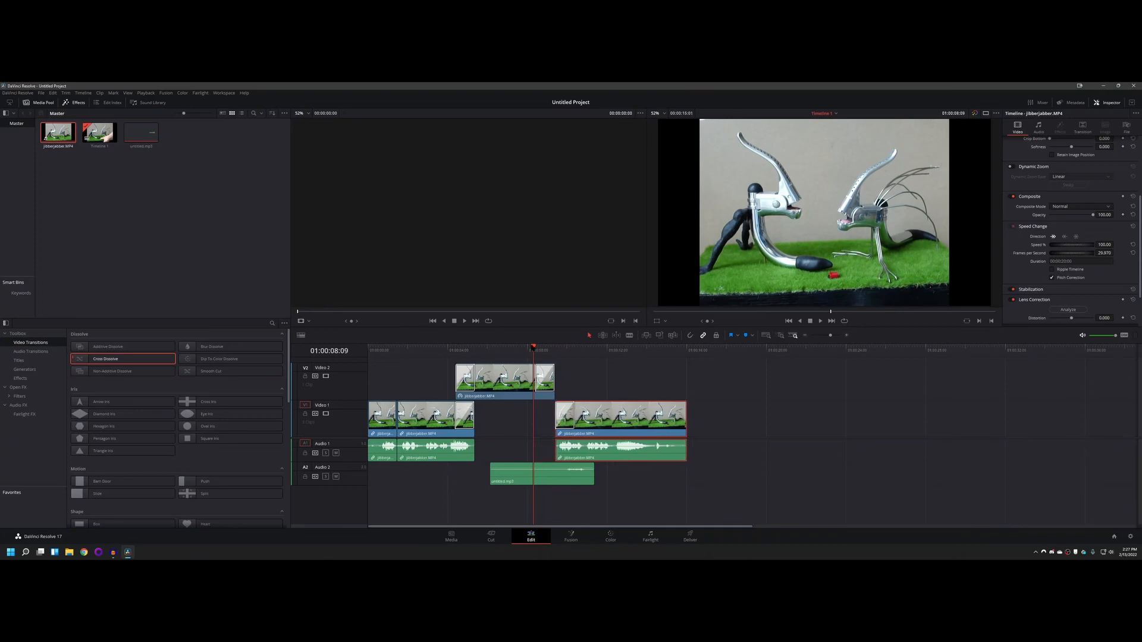
mouse_move(534, 348)
mouse_down()
mouse_move(582, 349)
mouse_move(532, 350)
mouse_up()
drag(596, 411, 578, 413)
Step: Move untitled.mp3 to start at about 6.6 seconds and replay the overlap between the Video 2 and last Video 1 clips
mouse_move(532, 349)
mouse_down()
mouse_move(553, 348)
mouse_move(528, 350)
mouse_up()
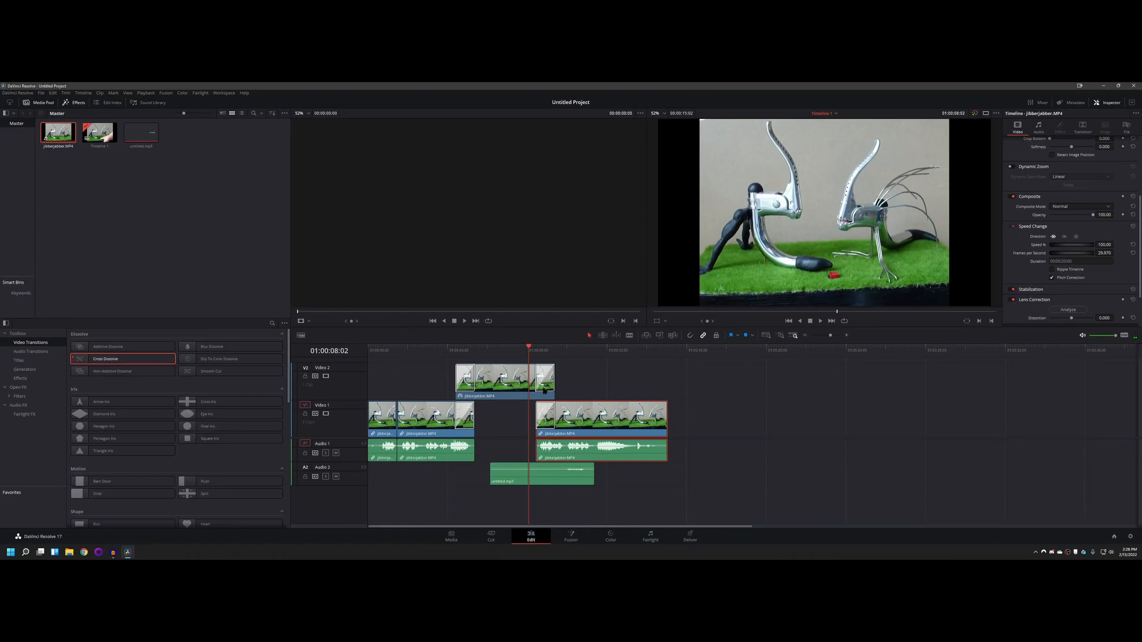
drag(543, 476, 552, 475)
mouse_move(530, 349)
mouse_down()
mouse_move(550, 349)
mouse_move(529, 347)
mouse_up()
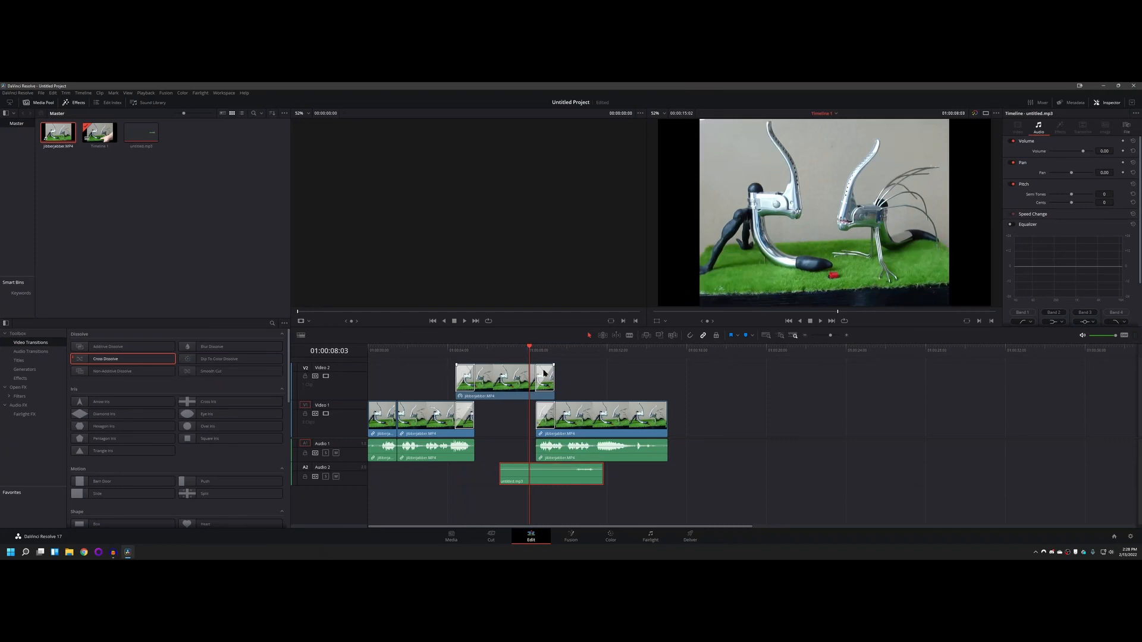
Step: Delete the transitions from the end of the Video 2 clip and the start of the last Video 1 clip
click(545, 375)
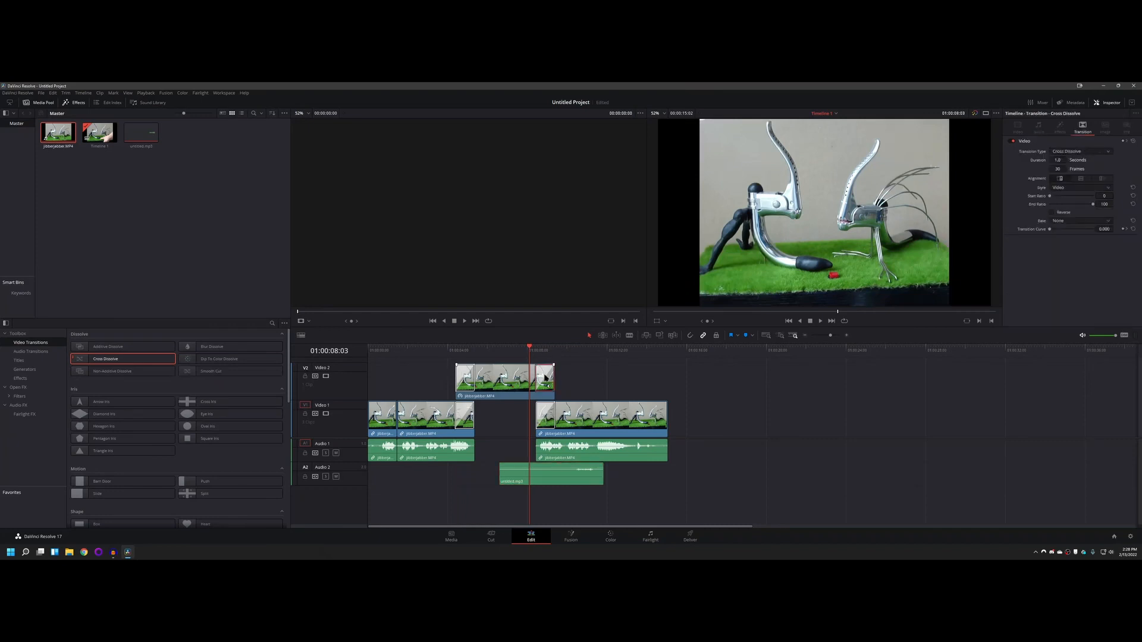
key(Delete)
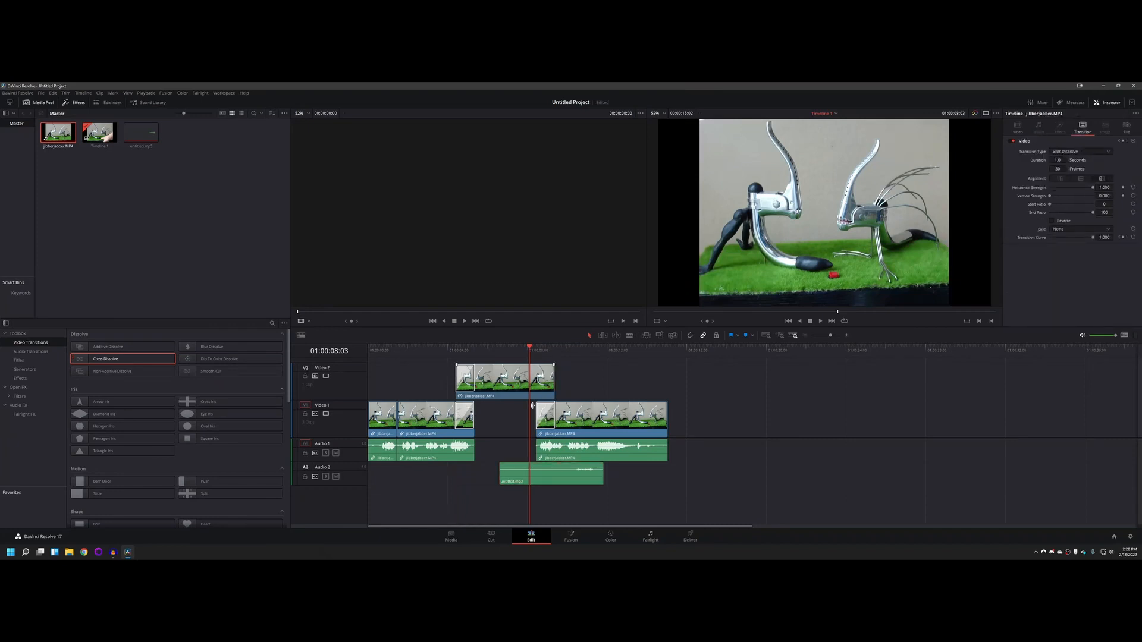
click(546, 421)
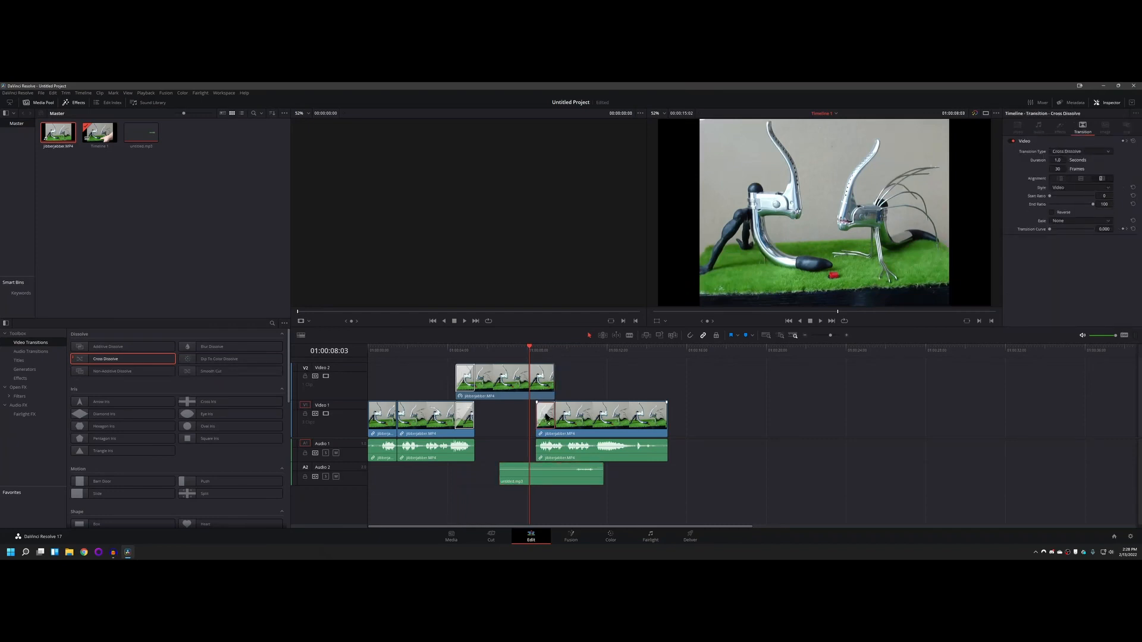
key(Delete)
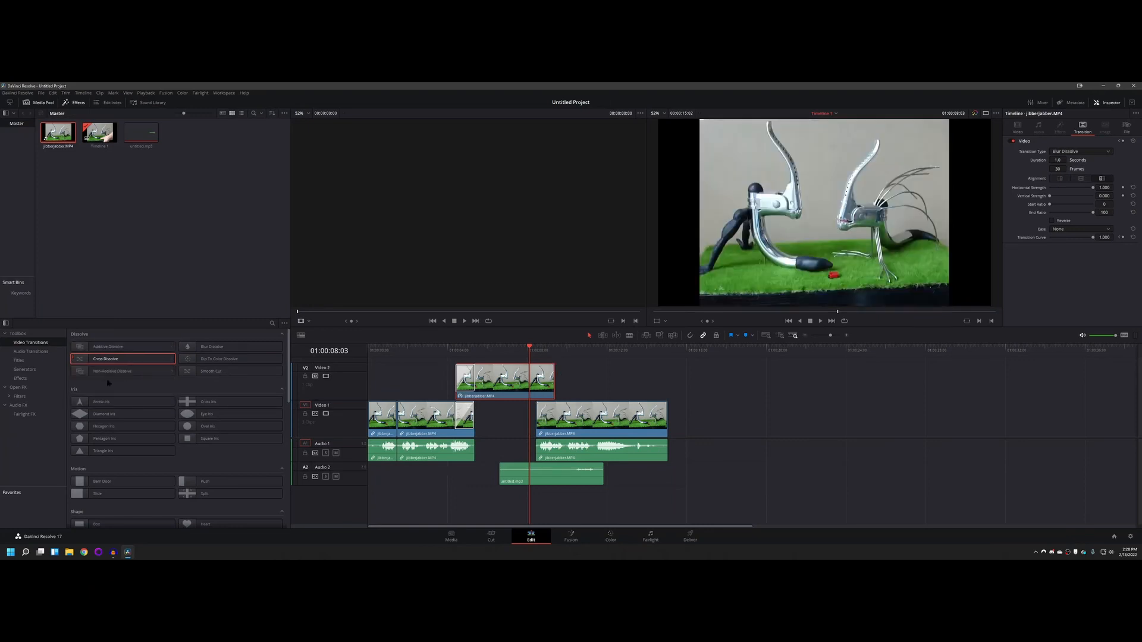
Step: Add a Barn Door transition to the end of the Video 2 clip and to the start of the last Video 1 clip
scroll(117, 416, down, 1)
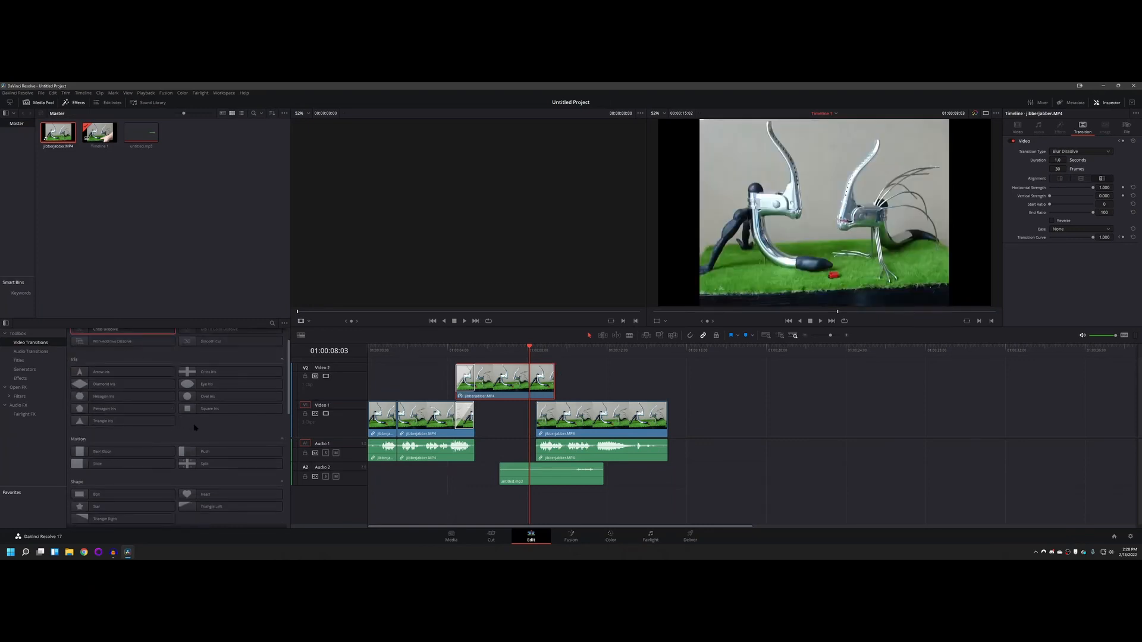
scroll(105, 419, down, 1)
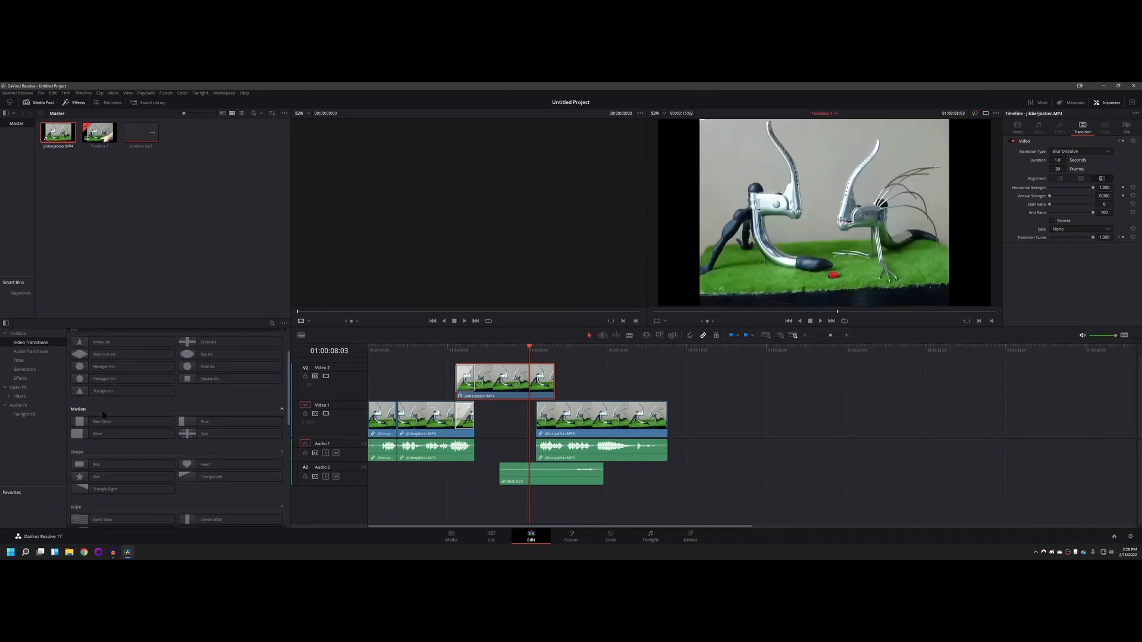
drag(101, 421, 550, 381)
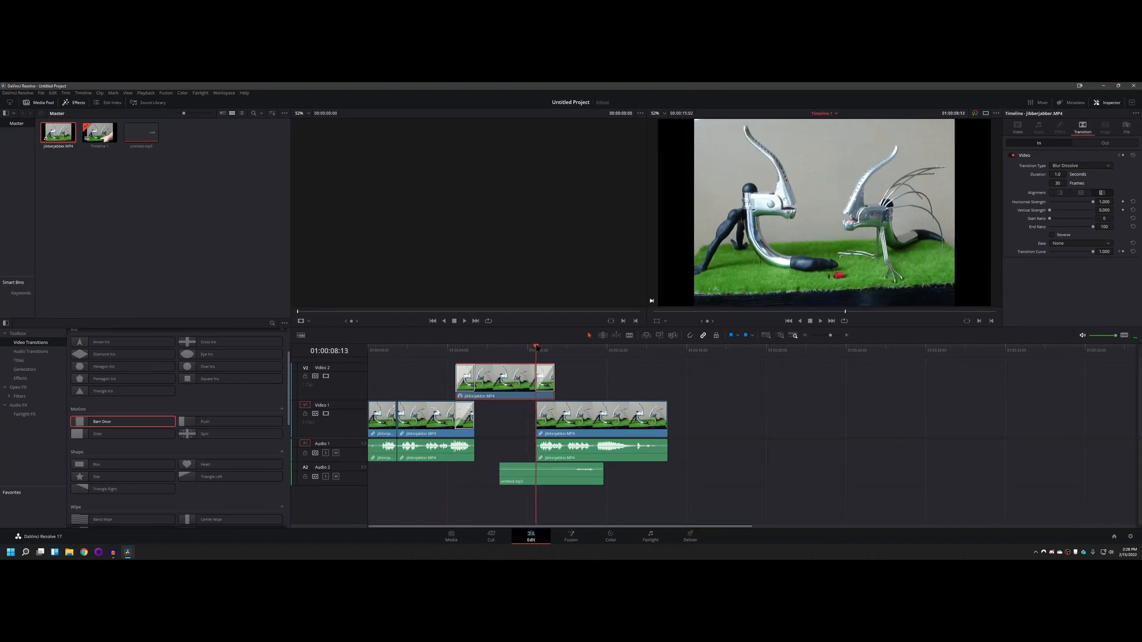
drag(548, 347, 530, 346)
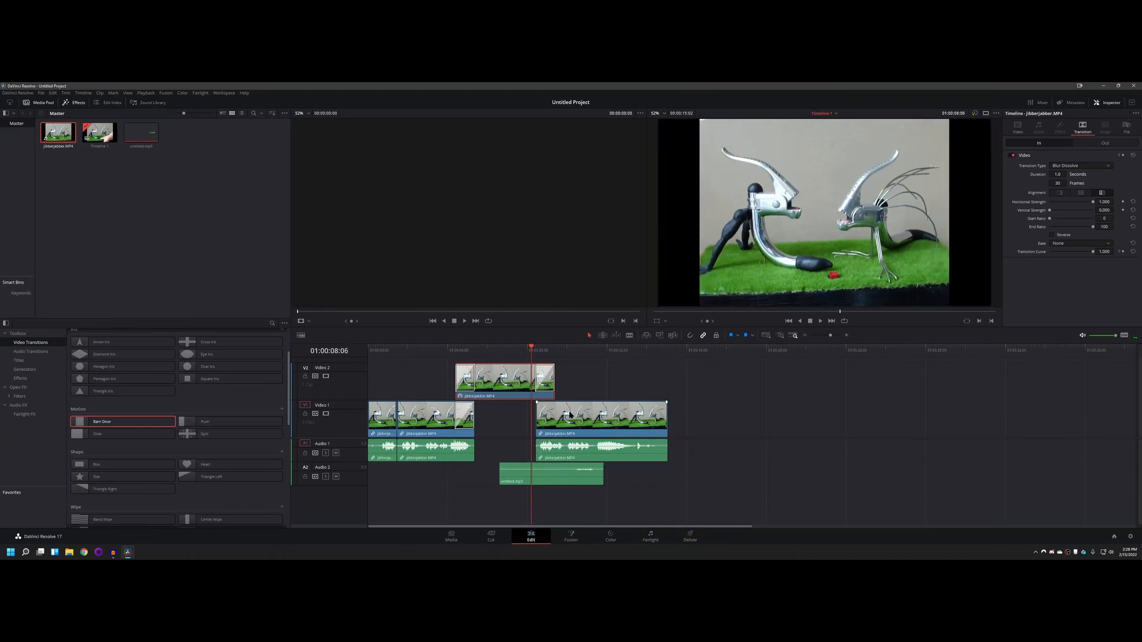
drag(79, 422, 546, 423)
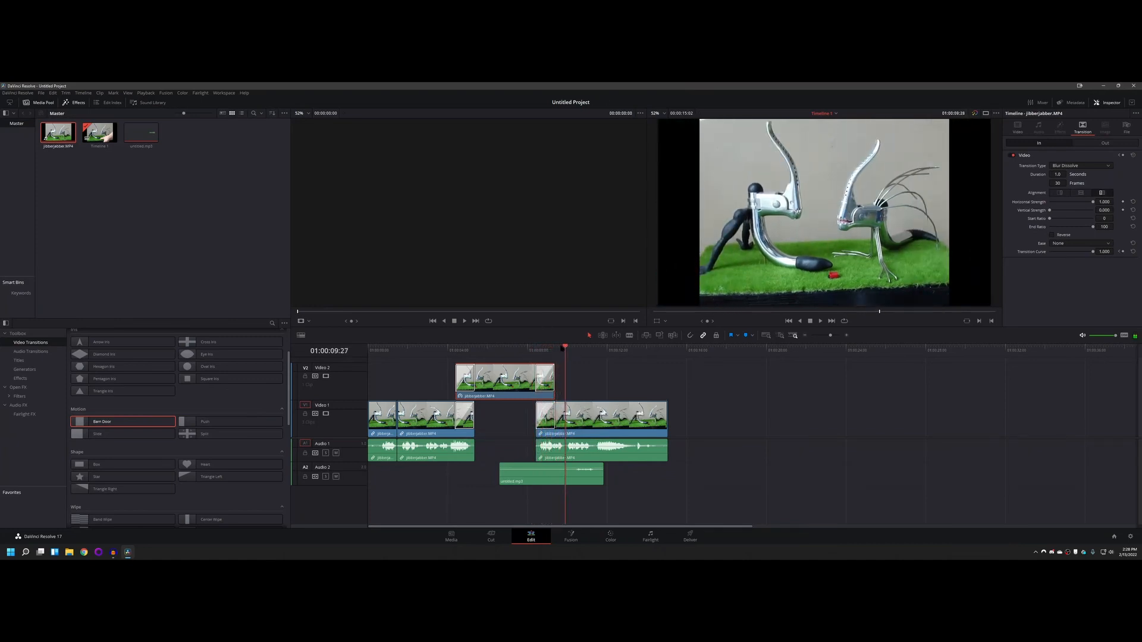
Step: Try the last Video 1 clip with a reapplied Barn Door at about 9.6 seconds, and move it back to about 8.4 seconds
drag(562, 349, 524, 347)
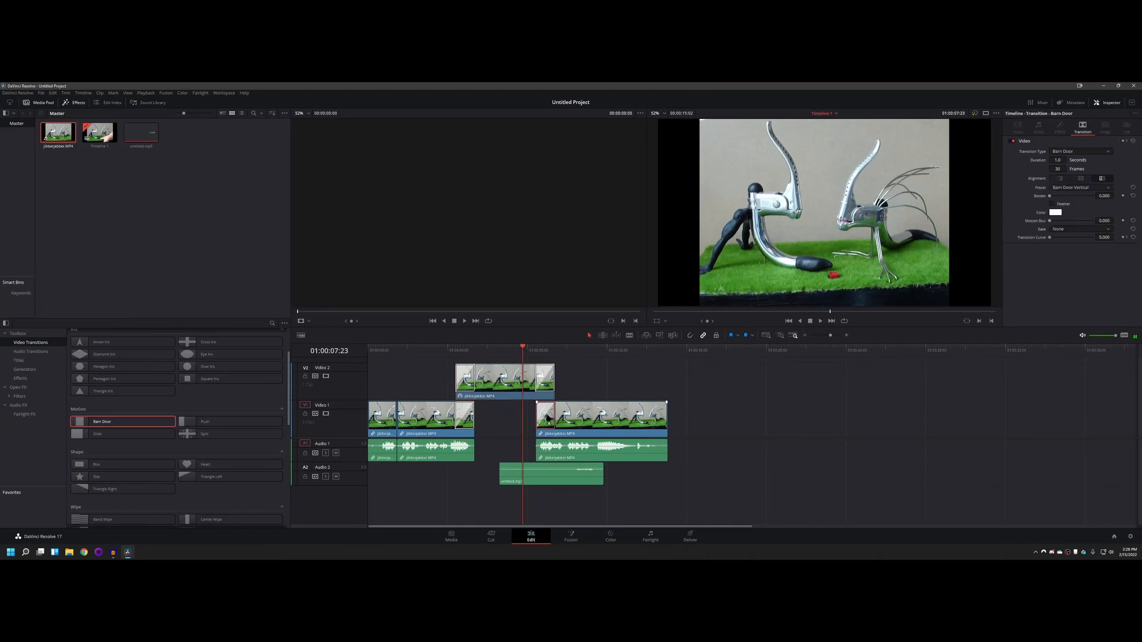
drag(575, 421, 599, 421)
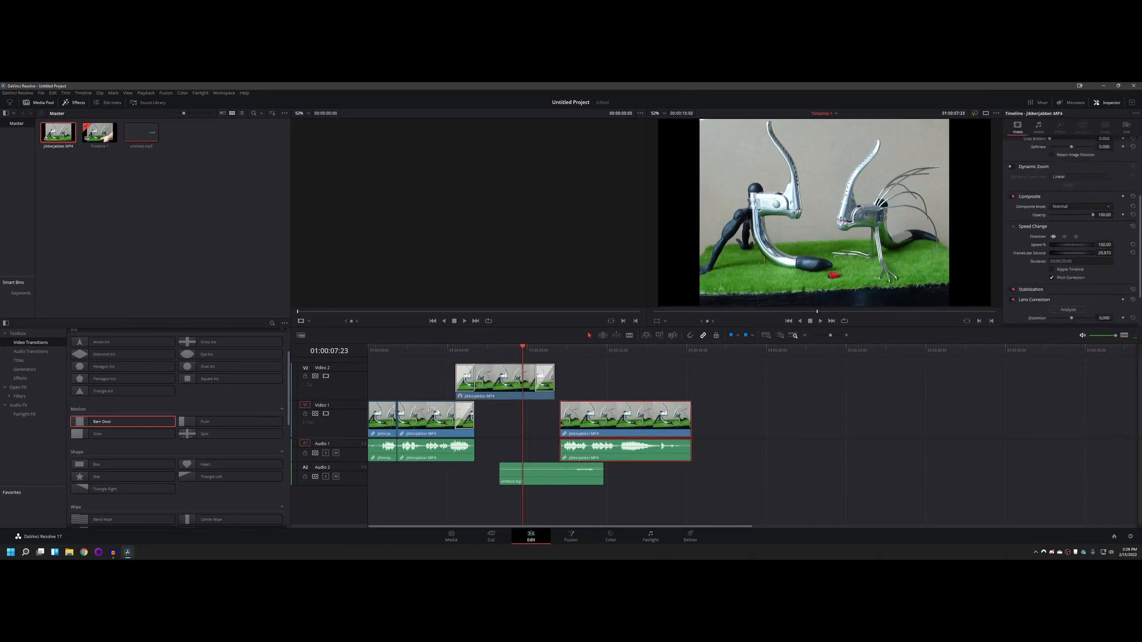
drag(102, 423, 573, 420)
mouse_move(525, 348)
mouse_down()
mouse_move(581, 349)
mouse_move(524, 349)
mouse_up()
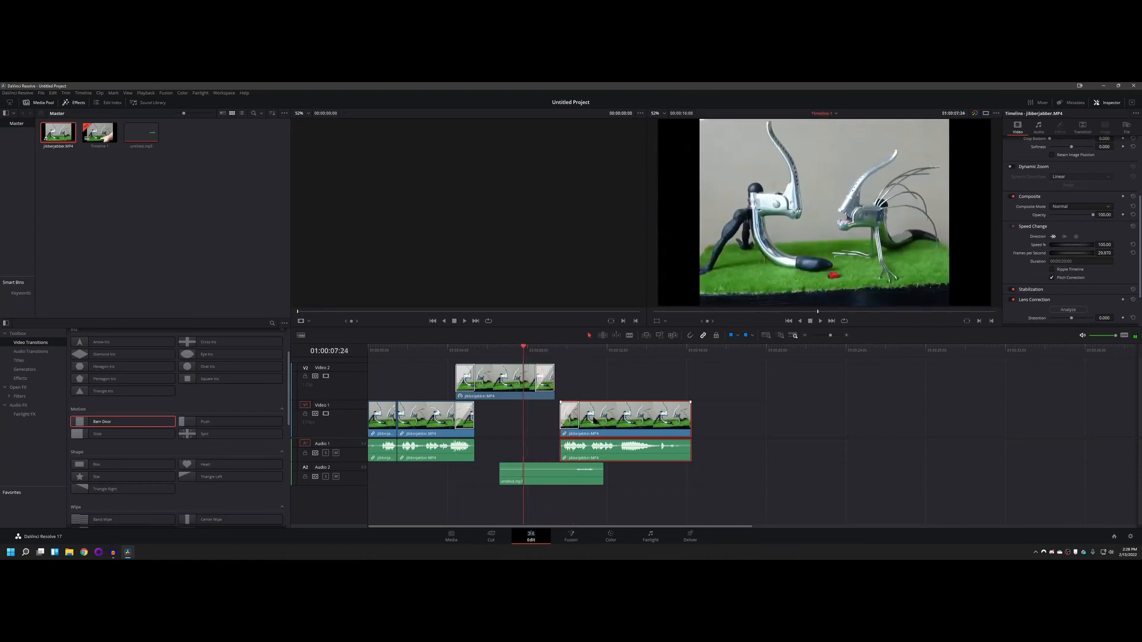
drag(592, 420, 569, 420)
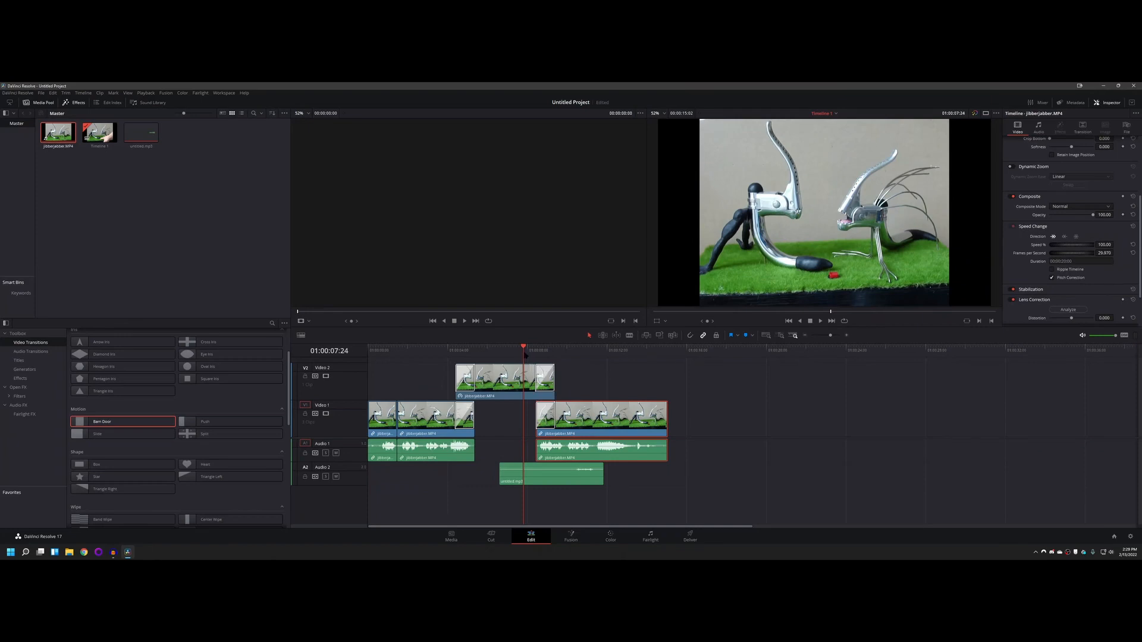
Step: Move the last Video 1 clip to start at the Video 2 clip's end, and shift untitled.mp3 to end at the same point
mouse_move(524, 349)
mouse_down()
mouse_move(561, 349)
mouse_move(524, 349)
mouse_up()
right_click(541, 348)
click(682, 379)
drag(579, 414, 597, 414)
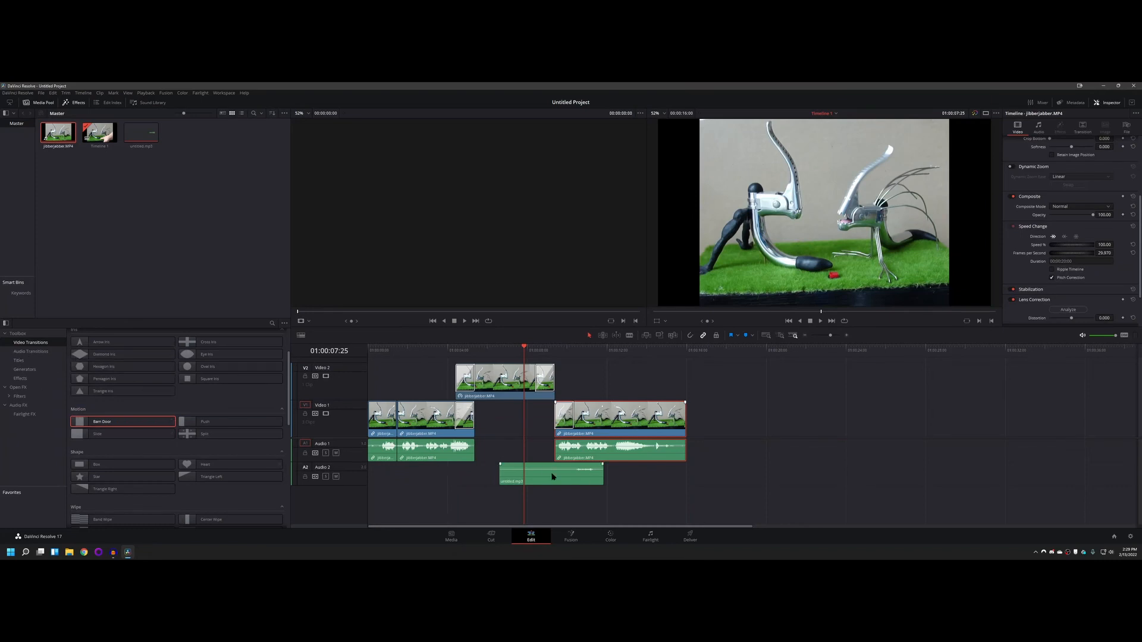
drag(552, 476, 506, 477)
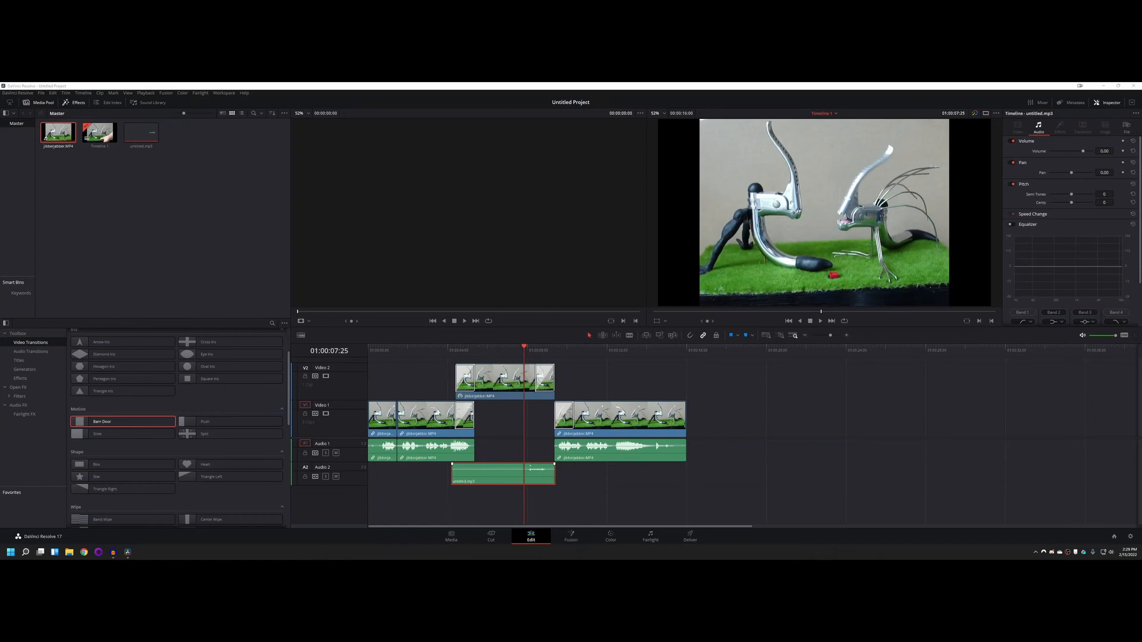
Step: Raise the volume of untitled.mp3 to 15.70 and replay the timeline from about 6.3 seconds
drag(541, 469, 539, 465)
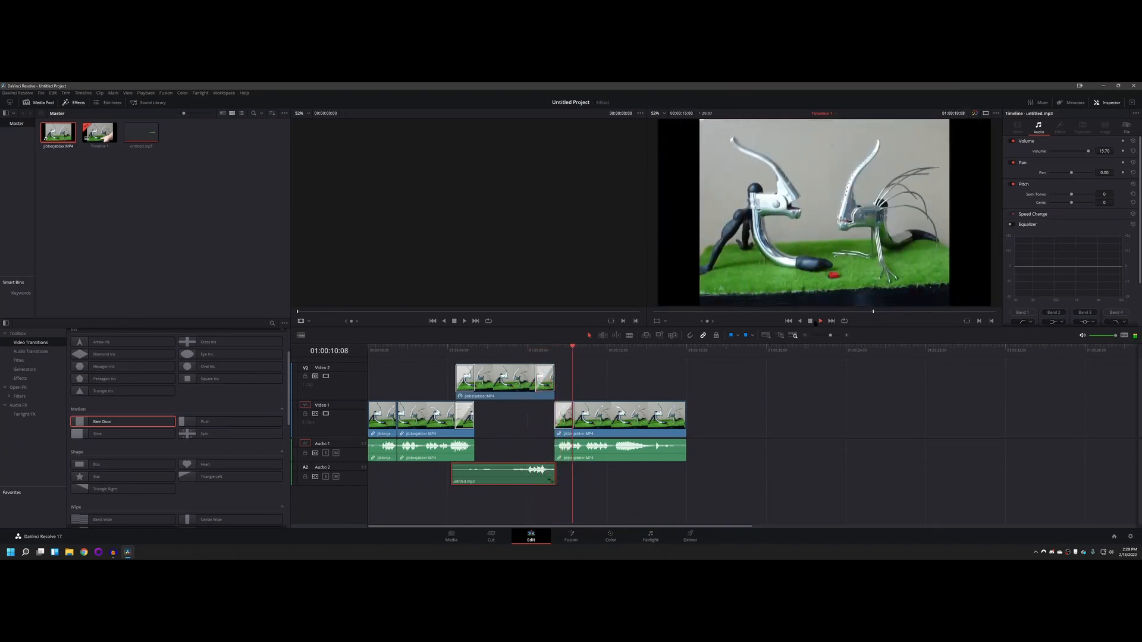
click(516, 350)
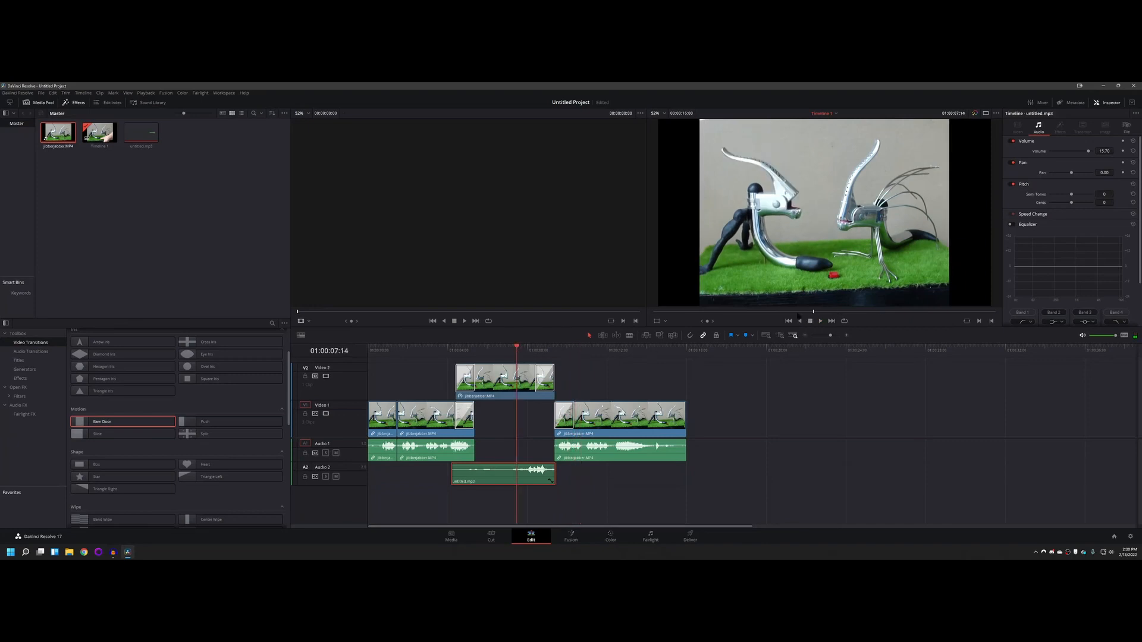
click(493, 350)
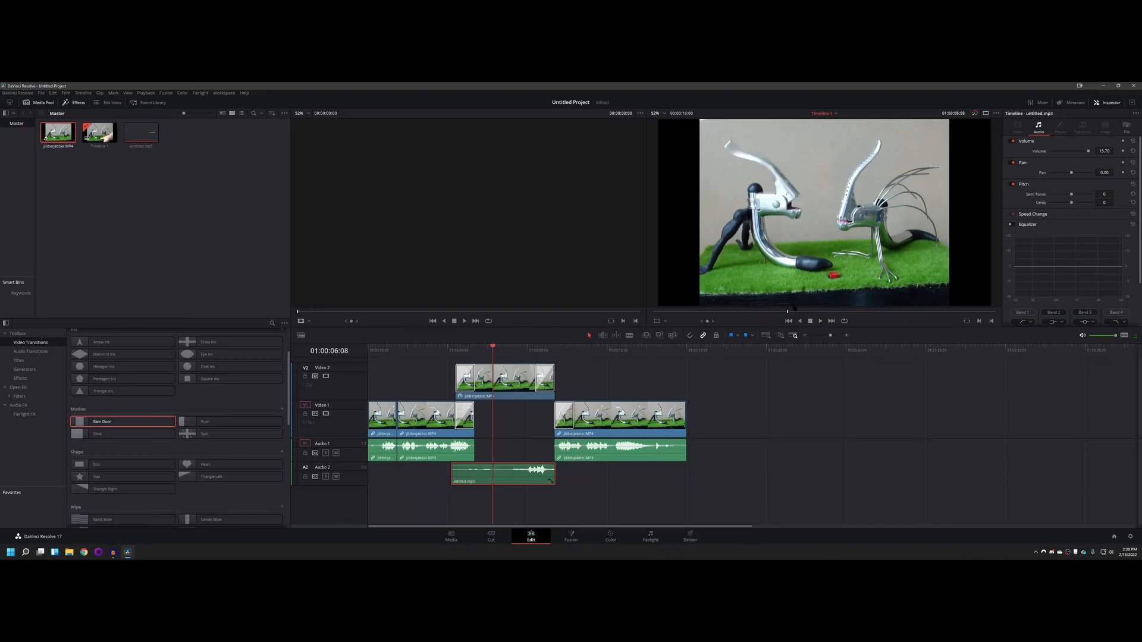
click(820, 321)
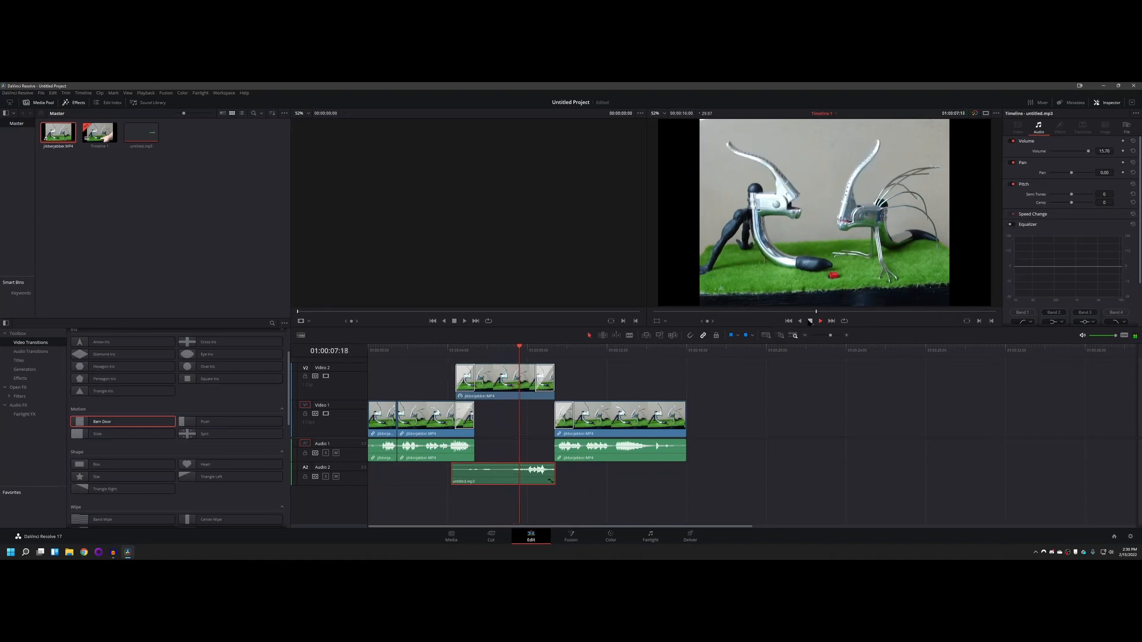
key(space)
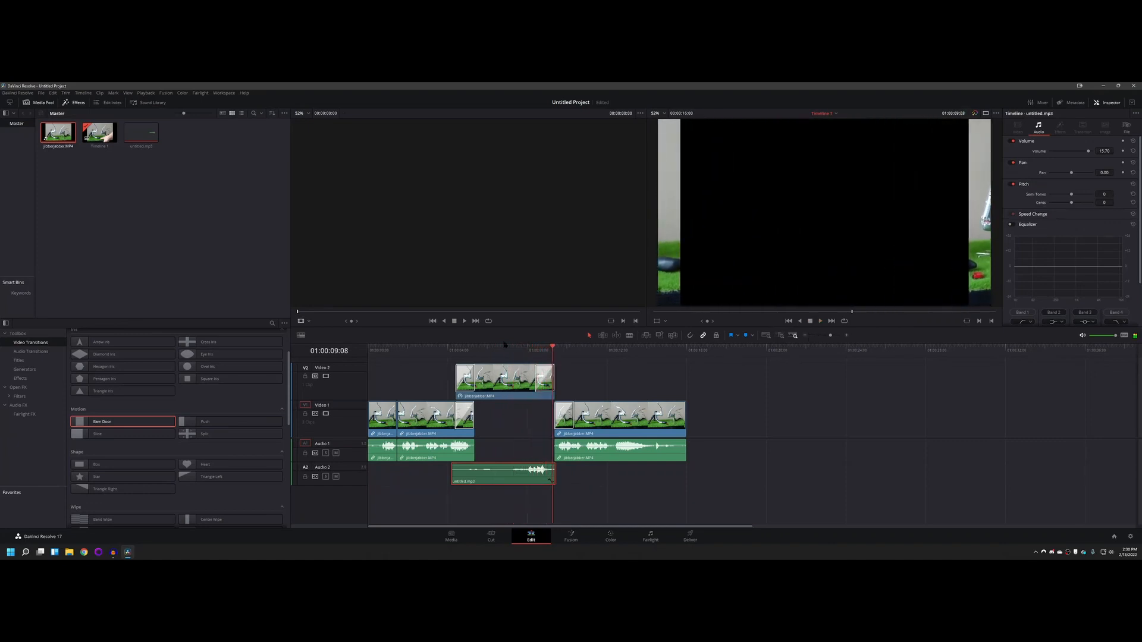
drag(552, 349, 513, 352)
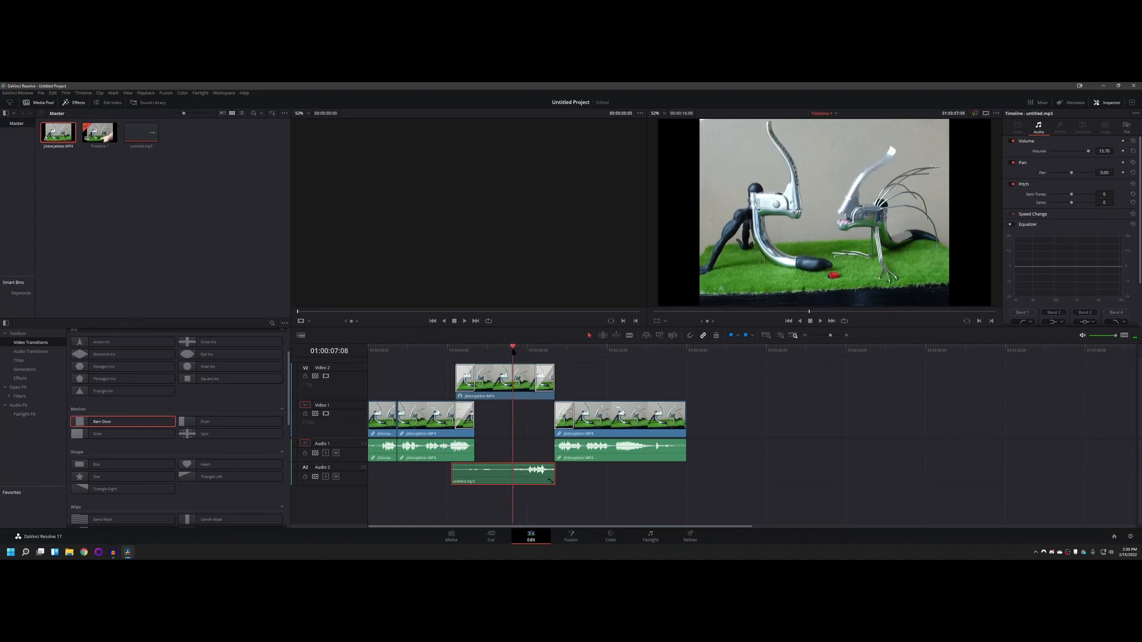
Step: Look through the audio transitions, the effects and the Fairlight page, and return to the Edit page
click(27, 353)
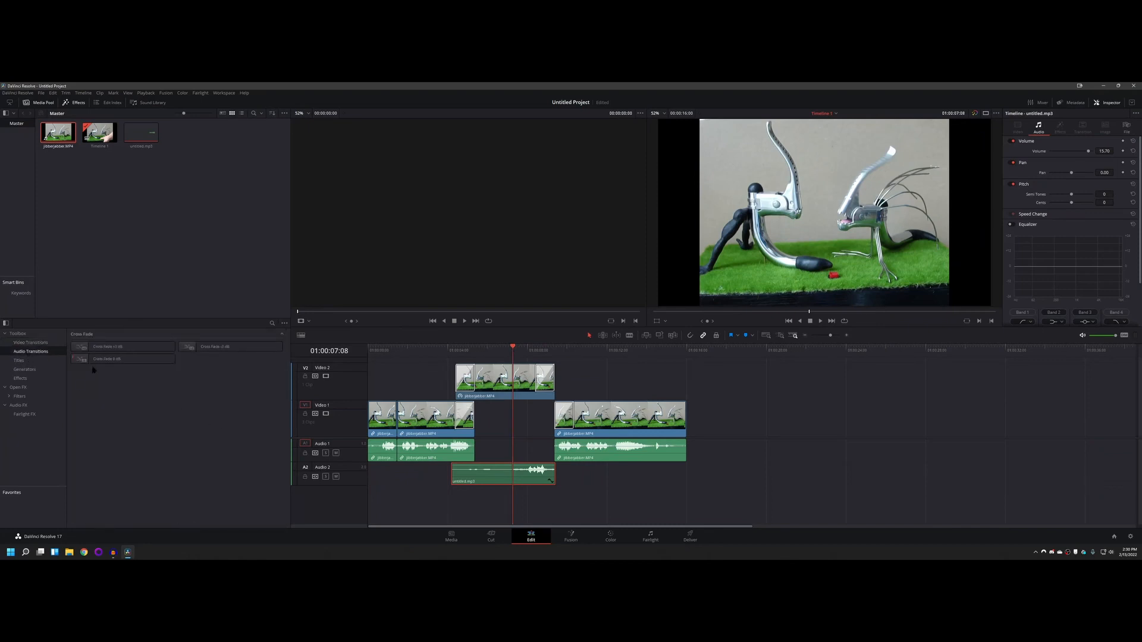
click(24, 379)
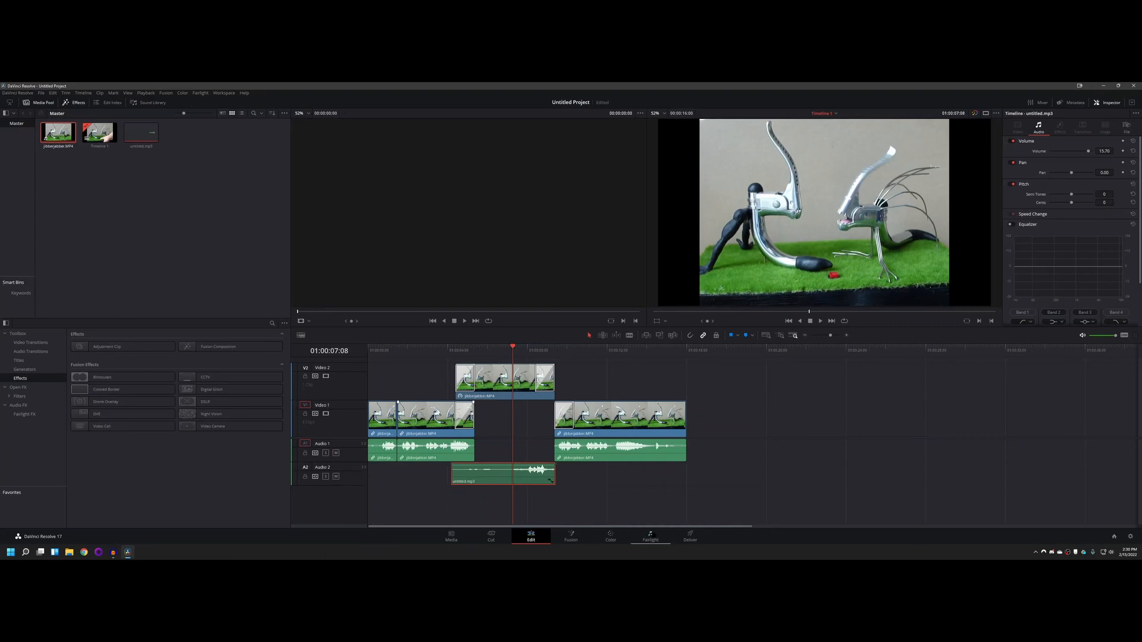
click(650, 535)
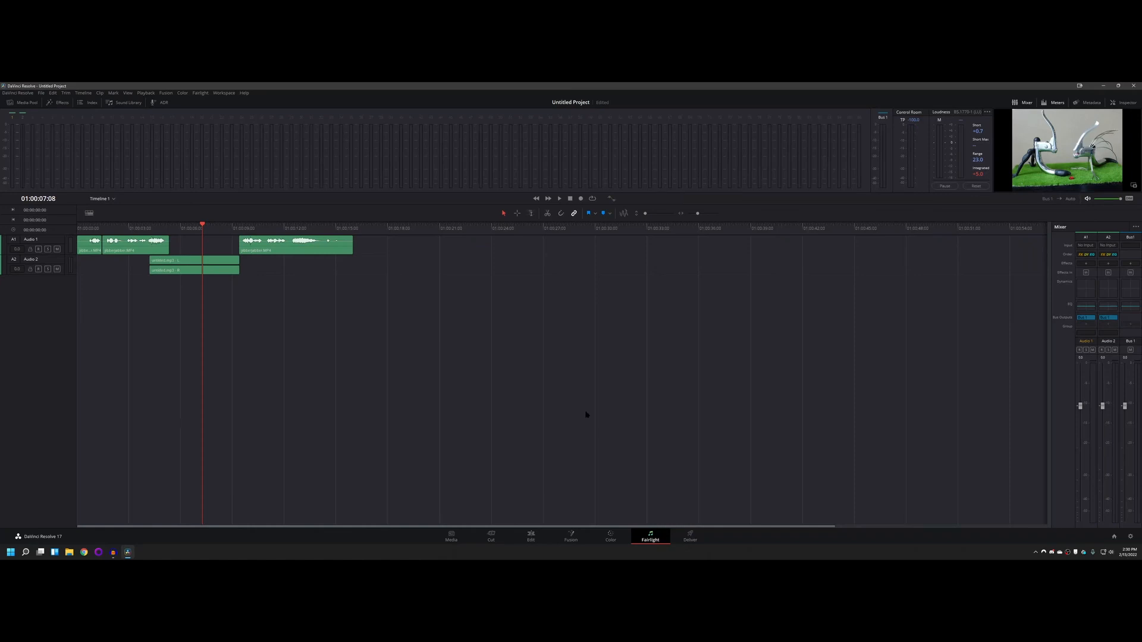
click(531, 537)
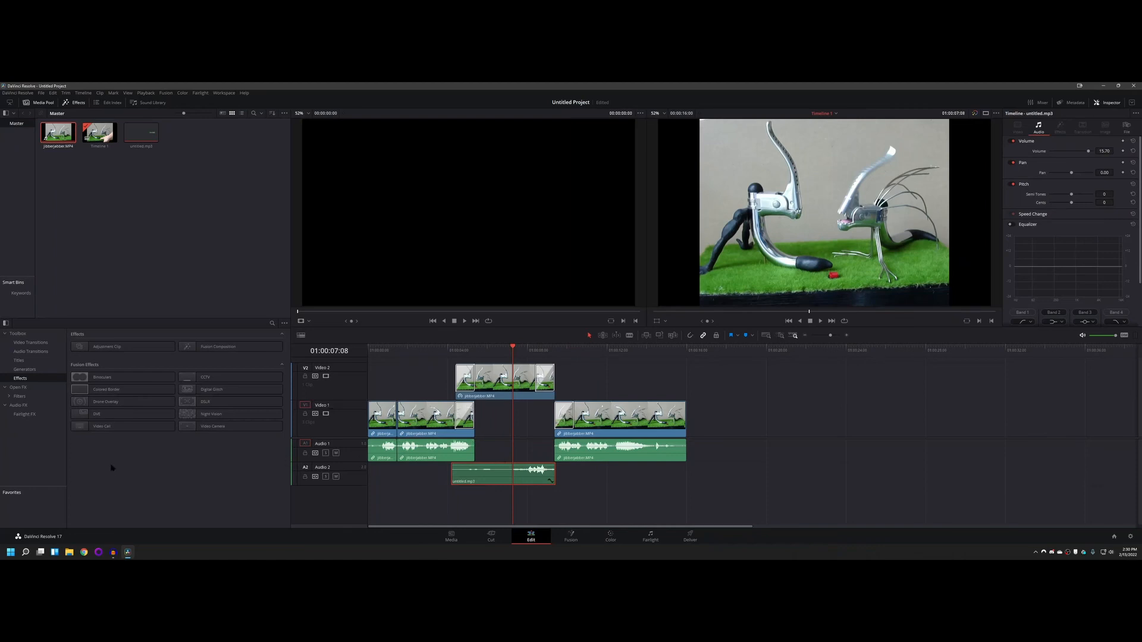
Step: Switch to Audacity, narrow its window and move it beside the untitled.mp3 clip in the timeline
click(112, 553)
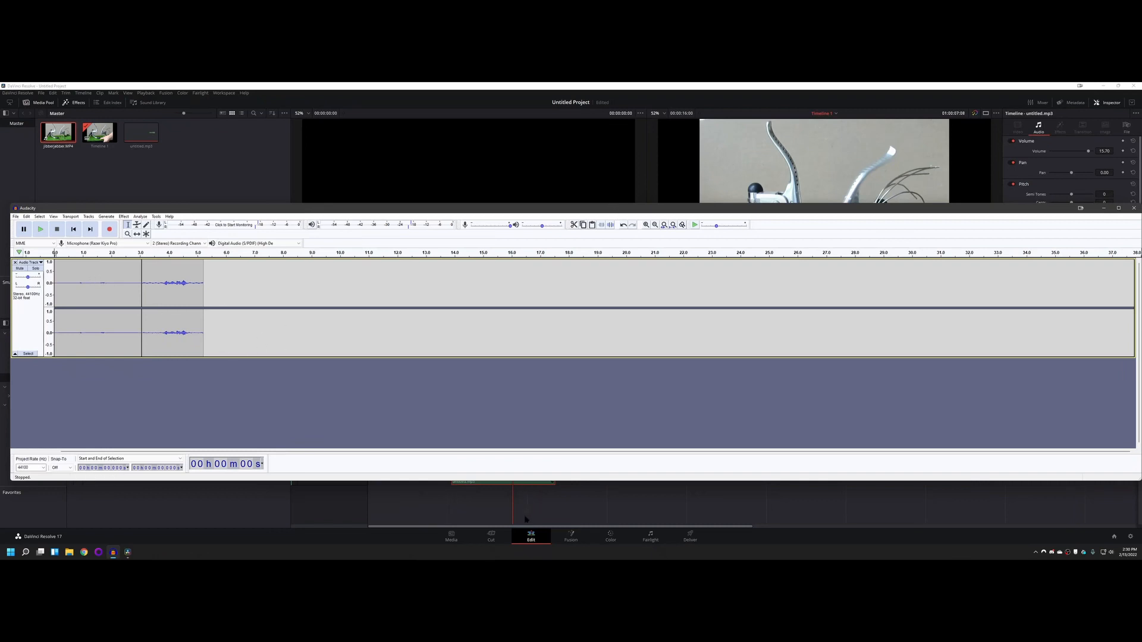
drag(480, 213, 770, 225)
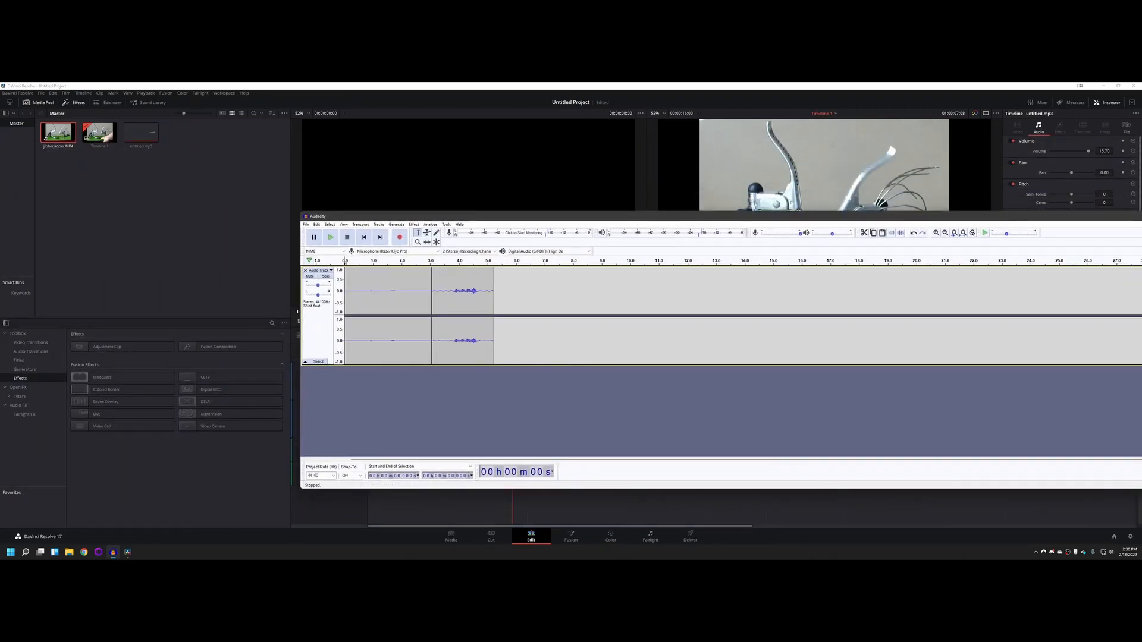
drag(1140, 297, 679, 295)
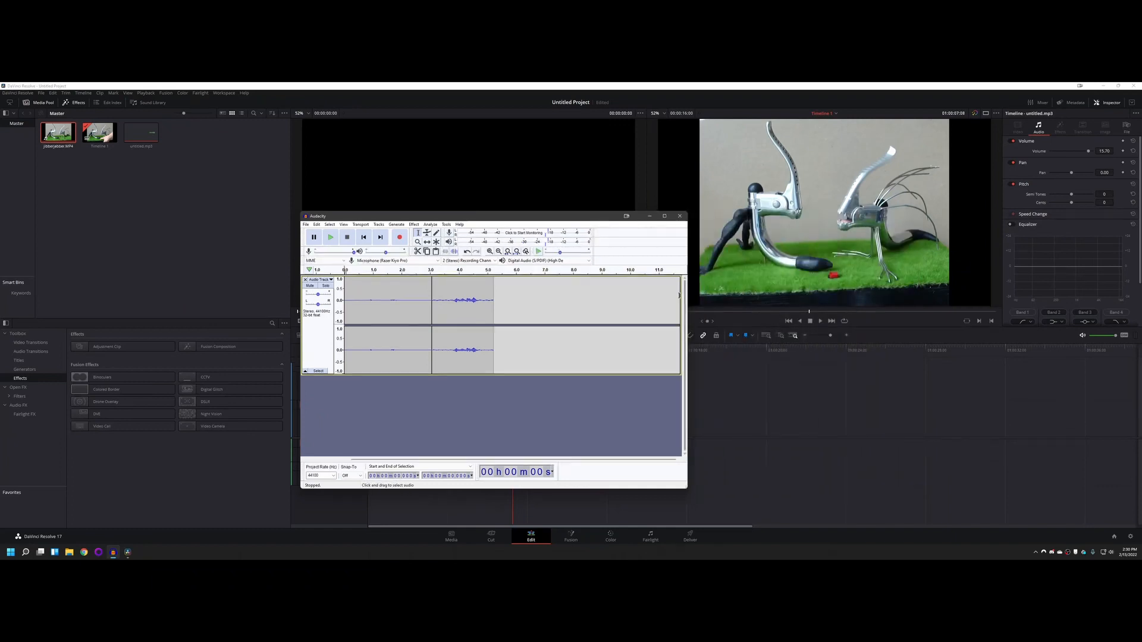
drag(545, 217, 813, 215)
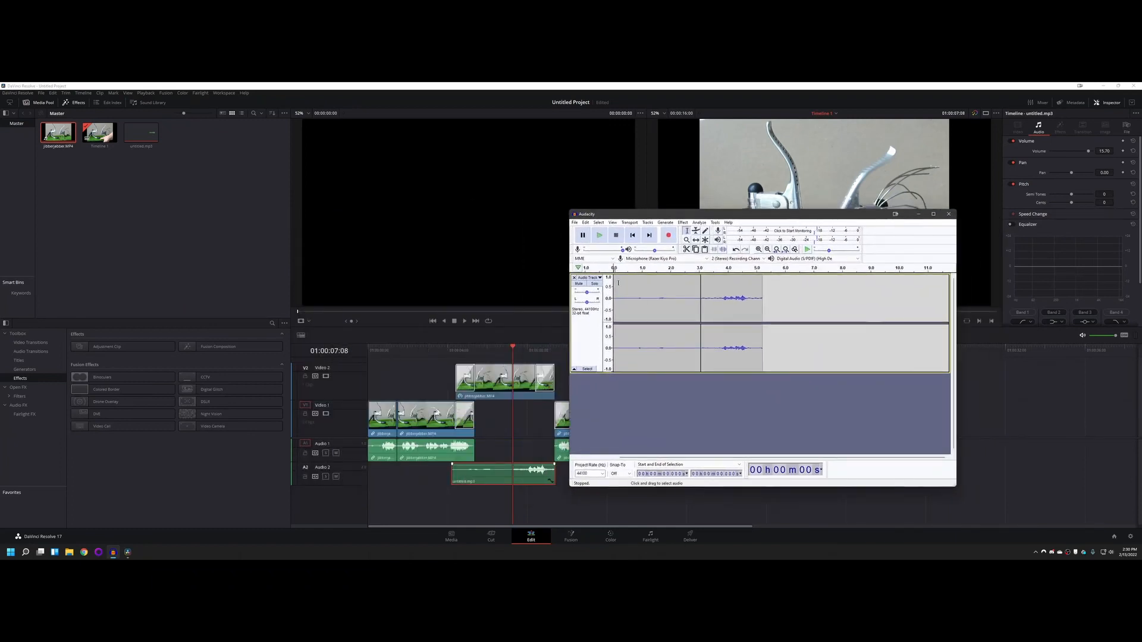
Step: Create a new empty Audacity project, widen its window and place it in front of the existing one
click(574, 222)
click(588, 231)
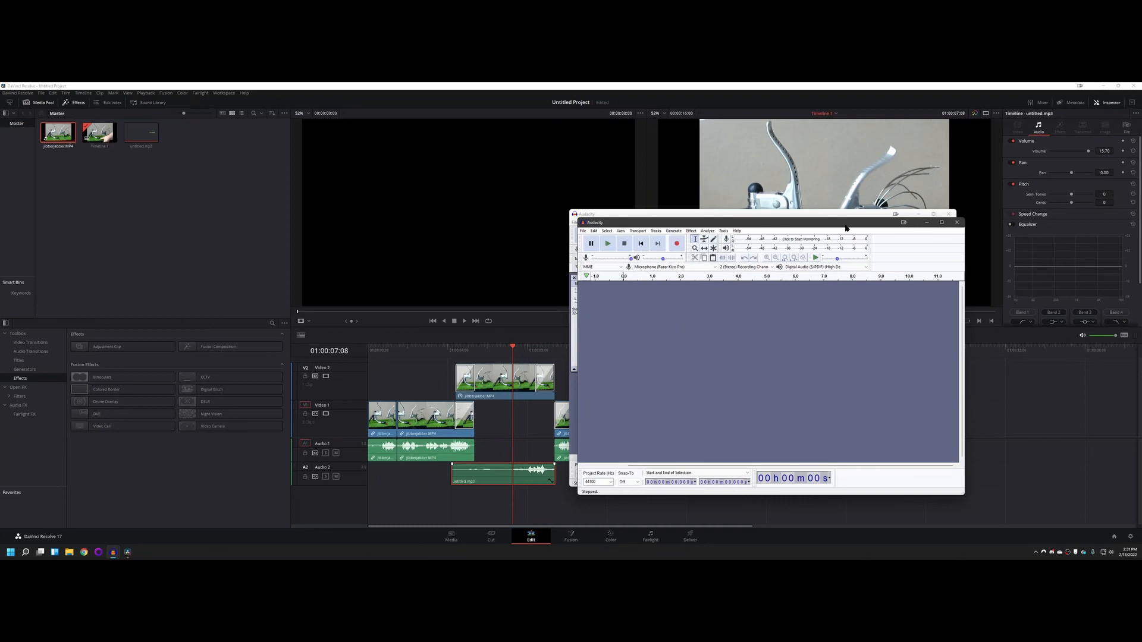
drag(845, 225, 742, 244)
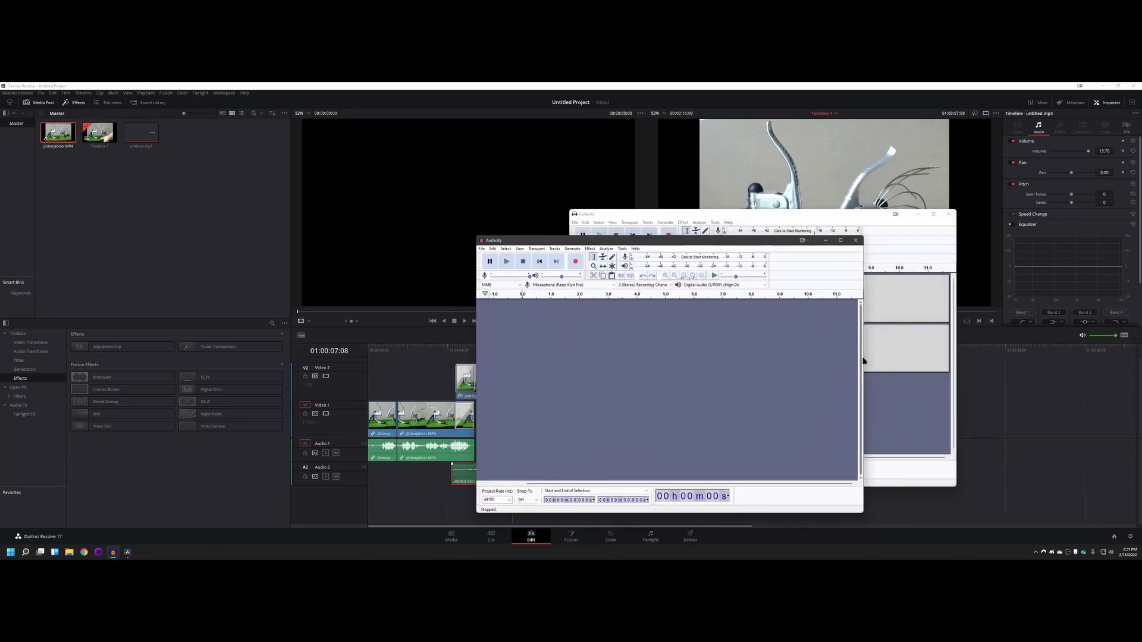
drag(861, 360, 975, 362)
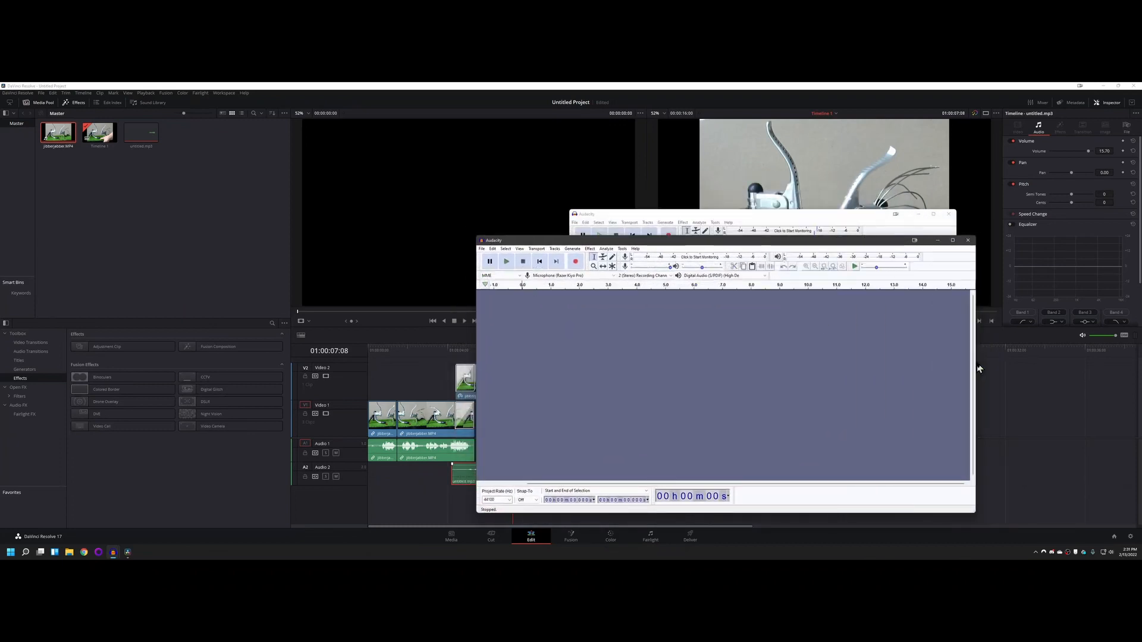
drag(645, 243, 566, 241)
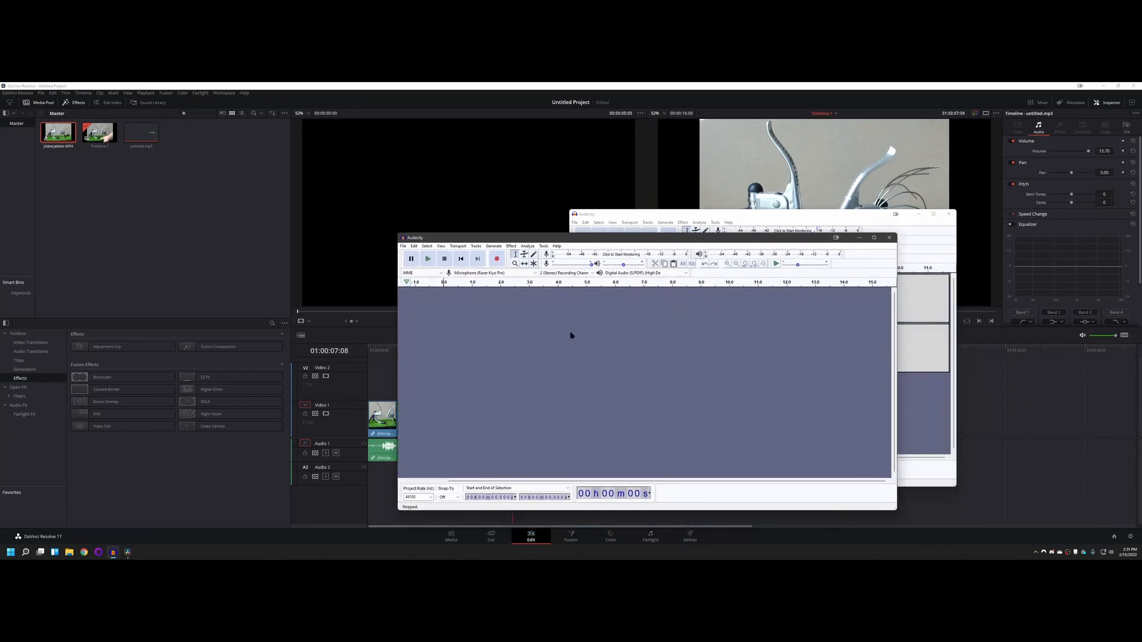
Step: Select Microphone (Razer Kiyo Pro) as the recording device and Digital Audio (S/PDIF) as the playback device
click(530, 273)
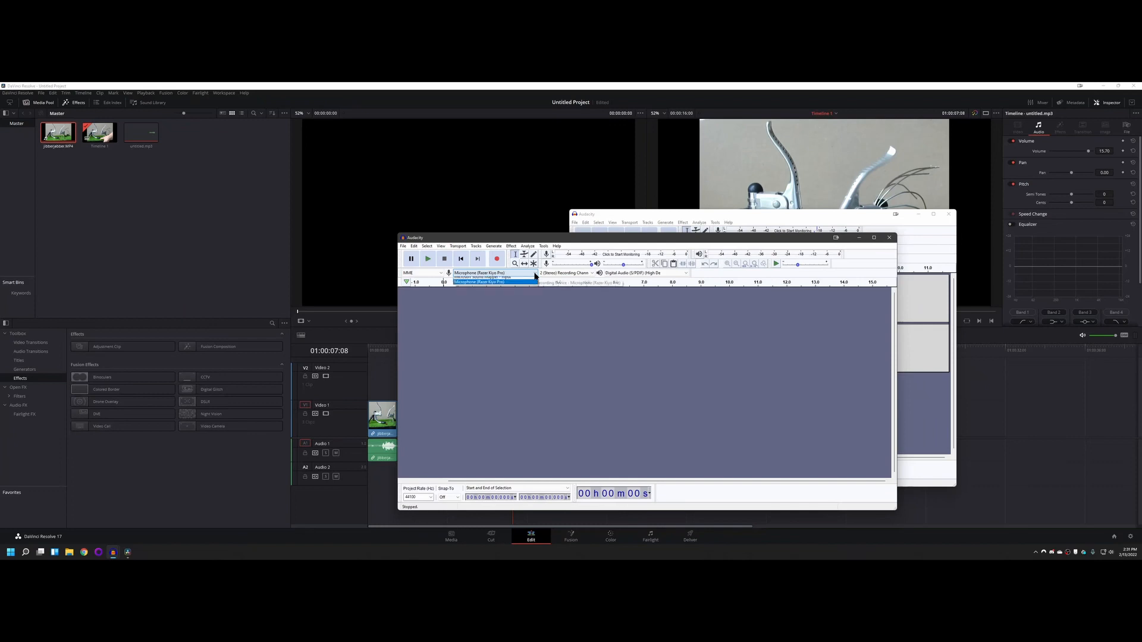
click(483, 285)
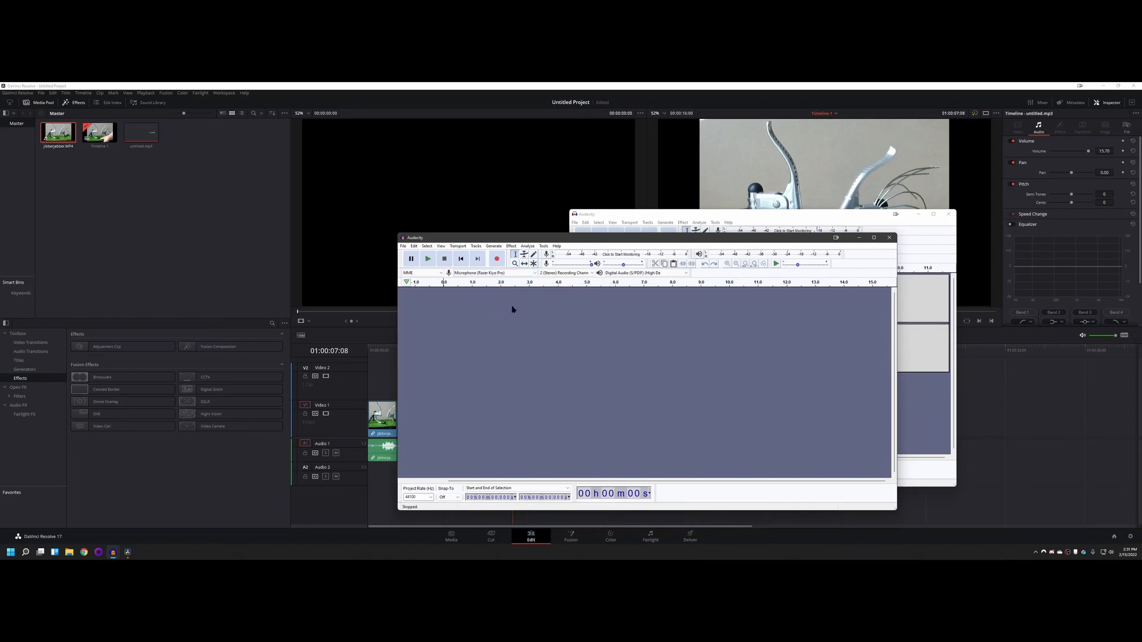
click(654, 273)
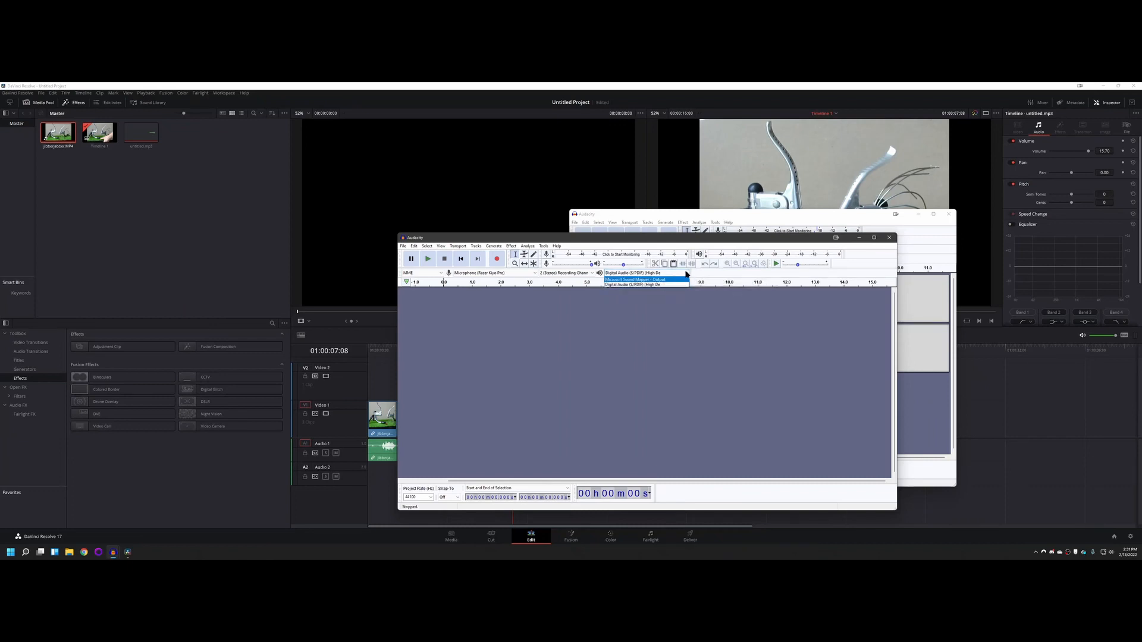
click(676, 284)
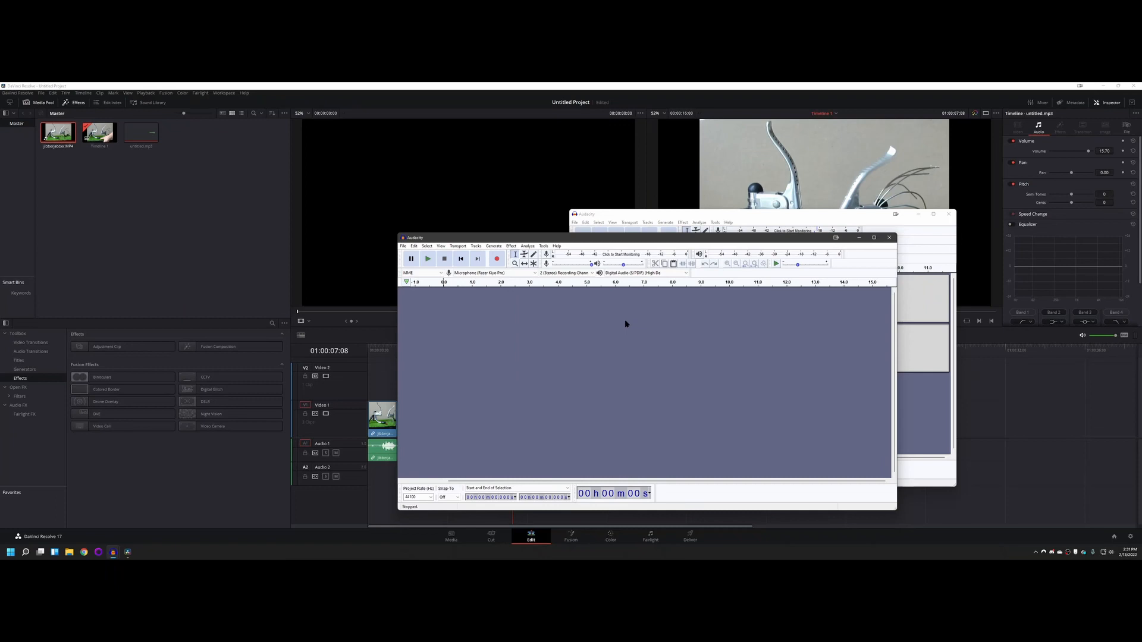
Step: Check the recording volume, record about 3.8 seconds of stereo audio from the microphone, and play it back
mouse_move(592, 263)
mouse_down()
mouse_move(555, 265)
mouse_move(592, 266)
mouse_up()
click(496, 259)
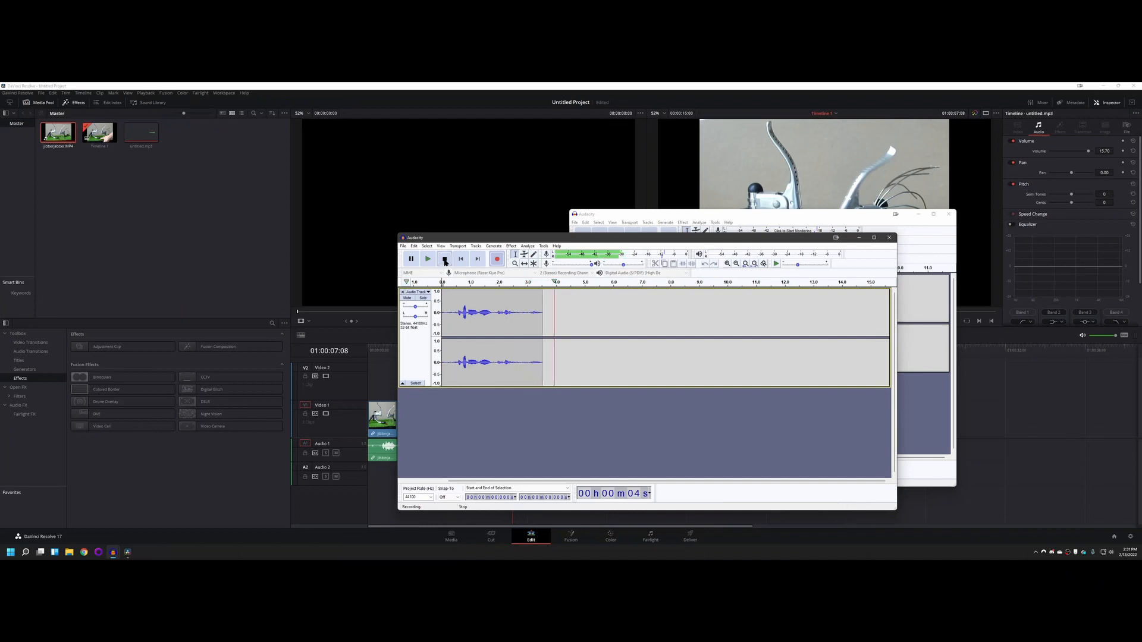
key(space)
key(space)
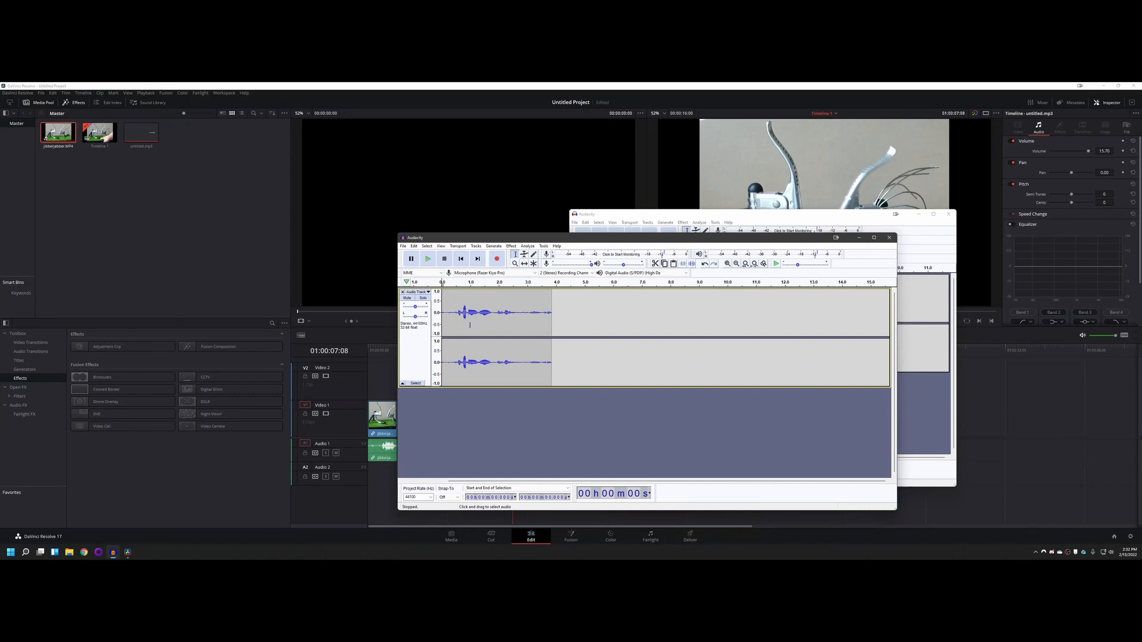
Step: Place the two Audacity windows side by side to compare their waveforms, and bring the new recording's window back in front
drag(606, 243, 308, 195)
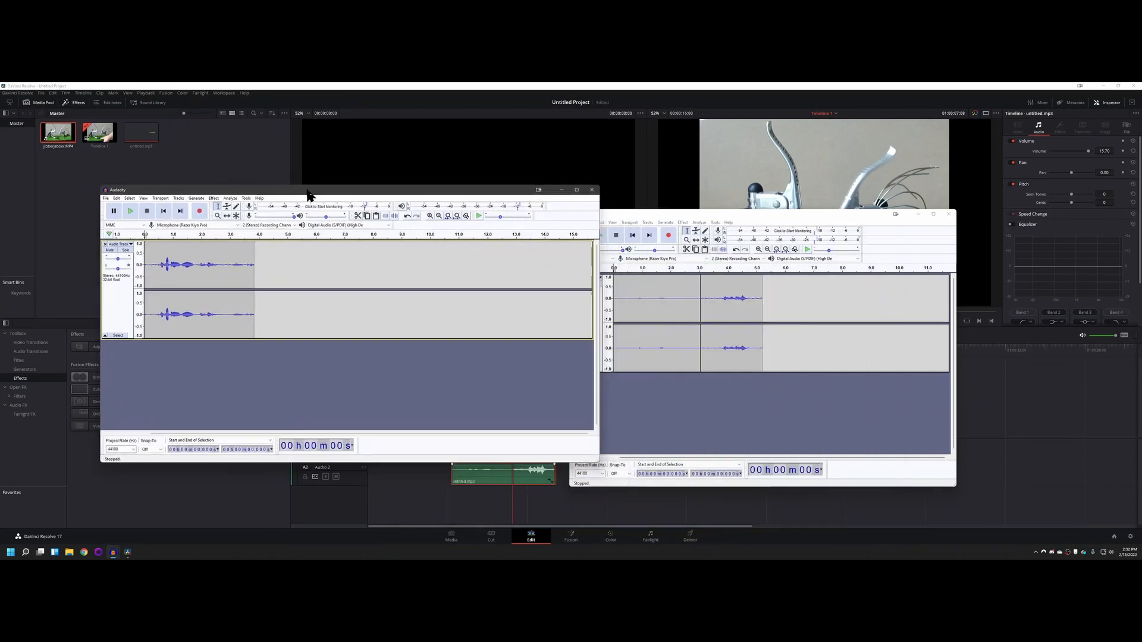
drag(696, 214, 702, 183)
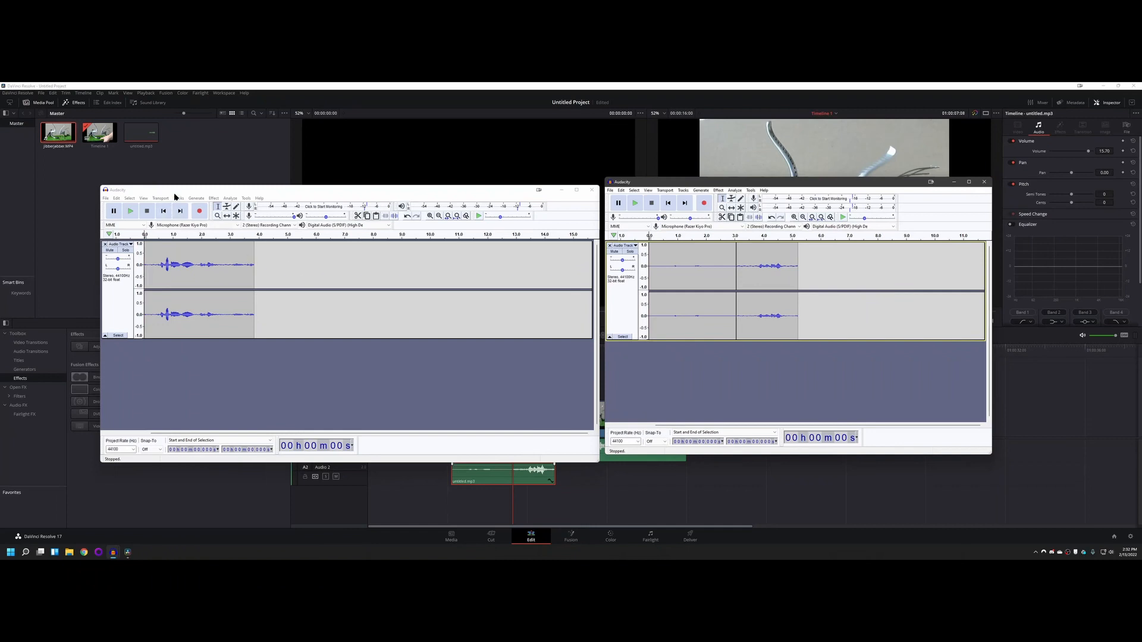
drag(179, 190, 444, 231)
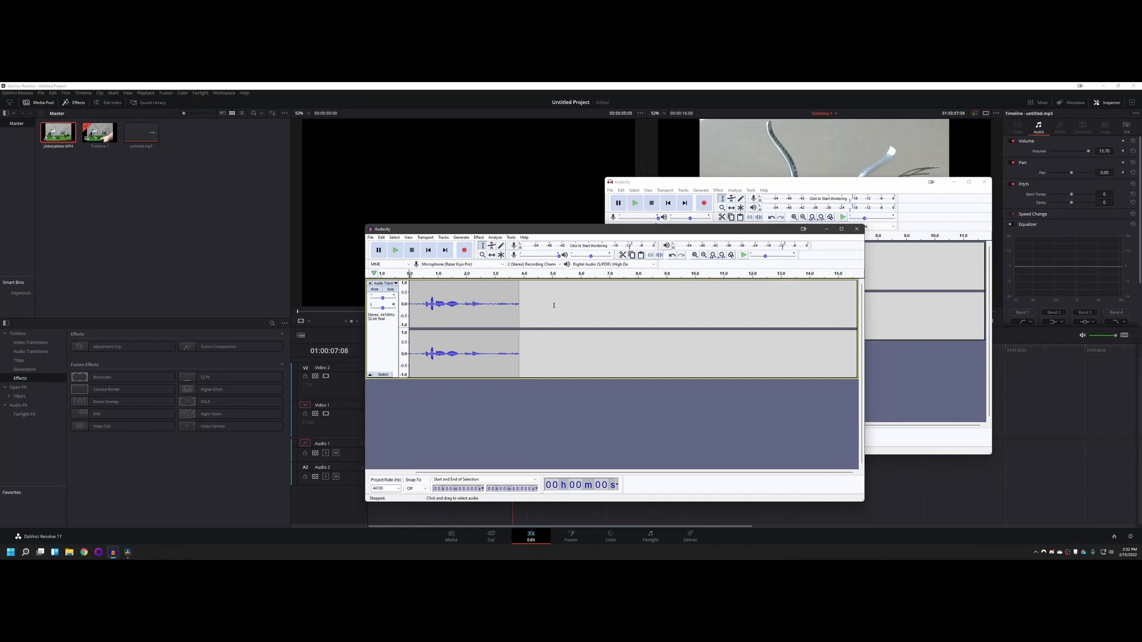
Step: Switch to DaVinci Resolve and raise the volume of the untitled.mp3 clip on Audio 2 to 17.44
click(573, 87)
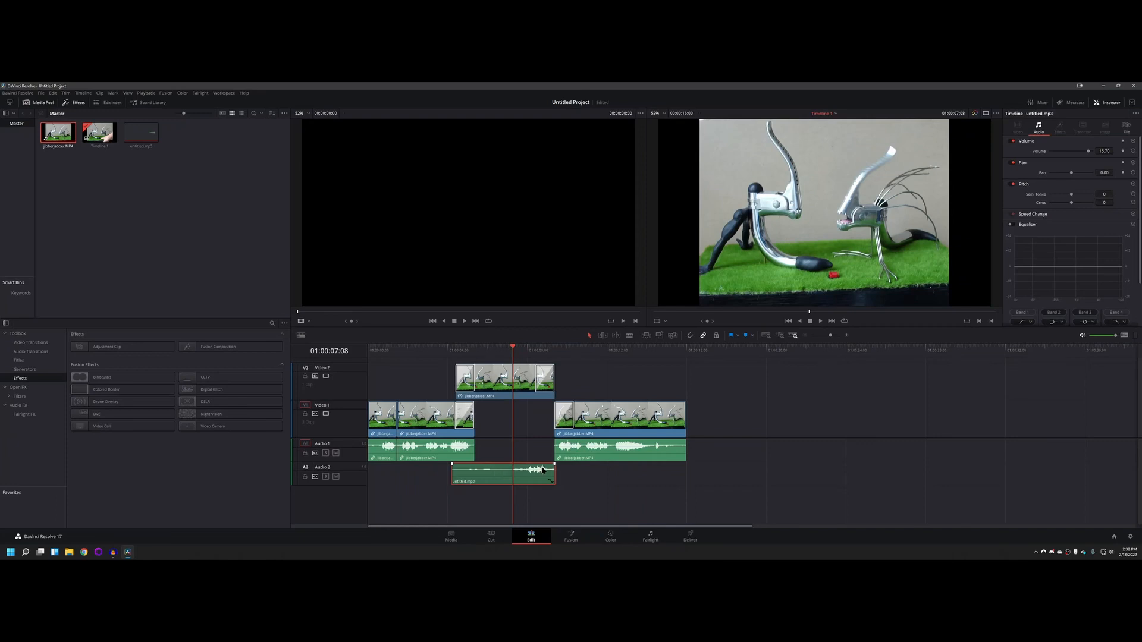
drag(542, 465, 542, 464)
Step: Switch back to Audacity, bring the new 3.8-second recording in front of the older one and shift its window sideways
click(113, 552)
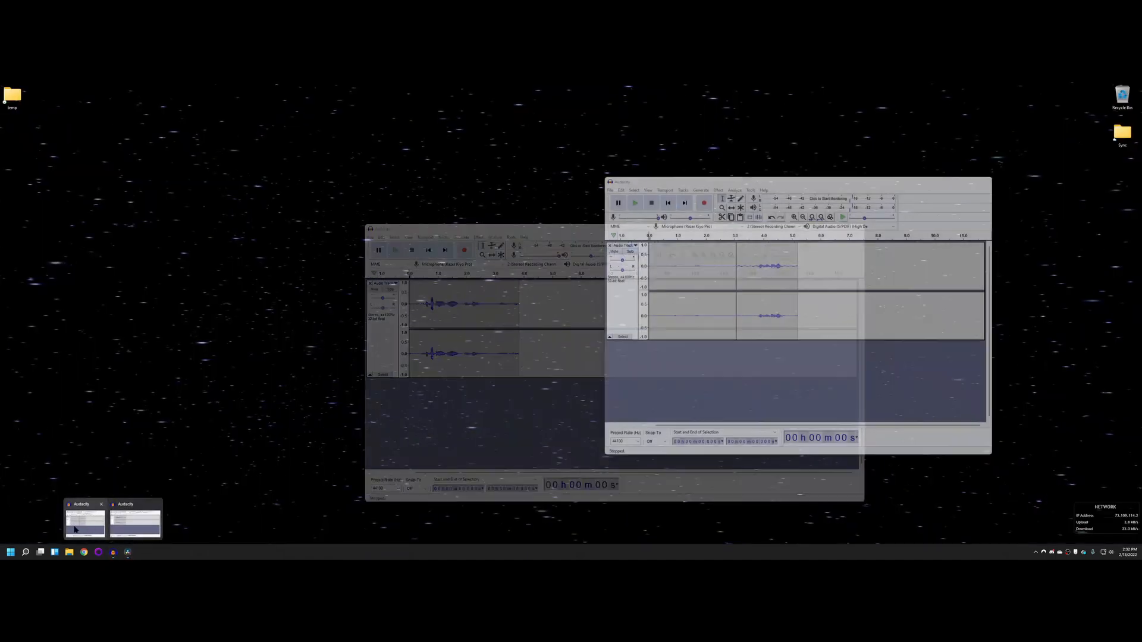
click(126, 531)
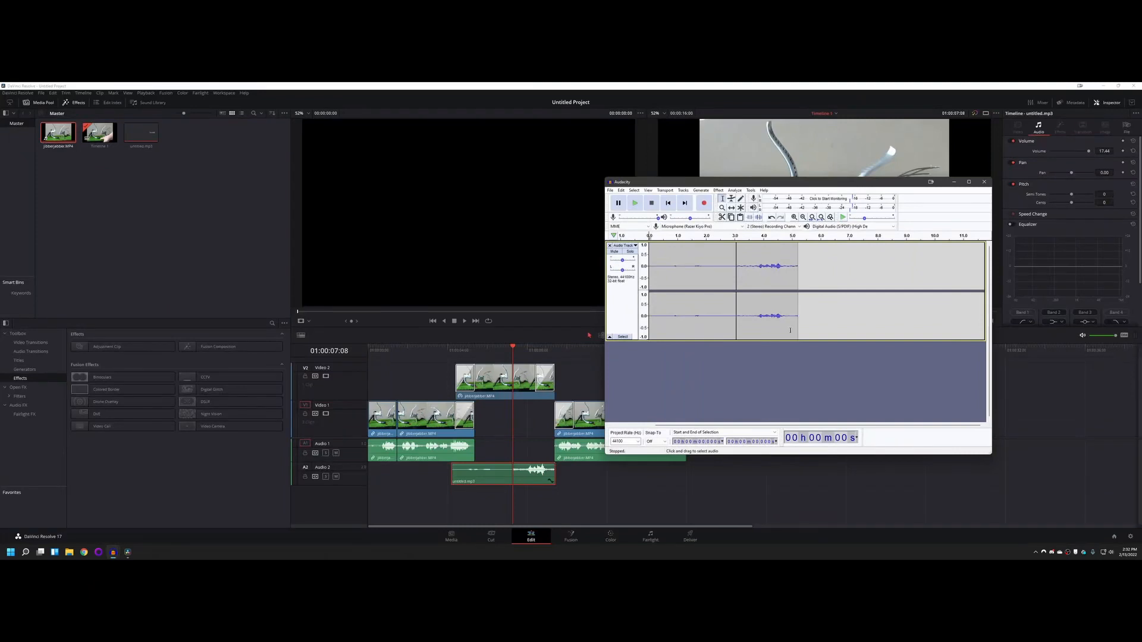
click(111, 550)
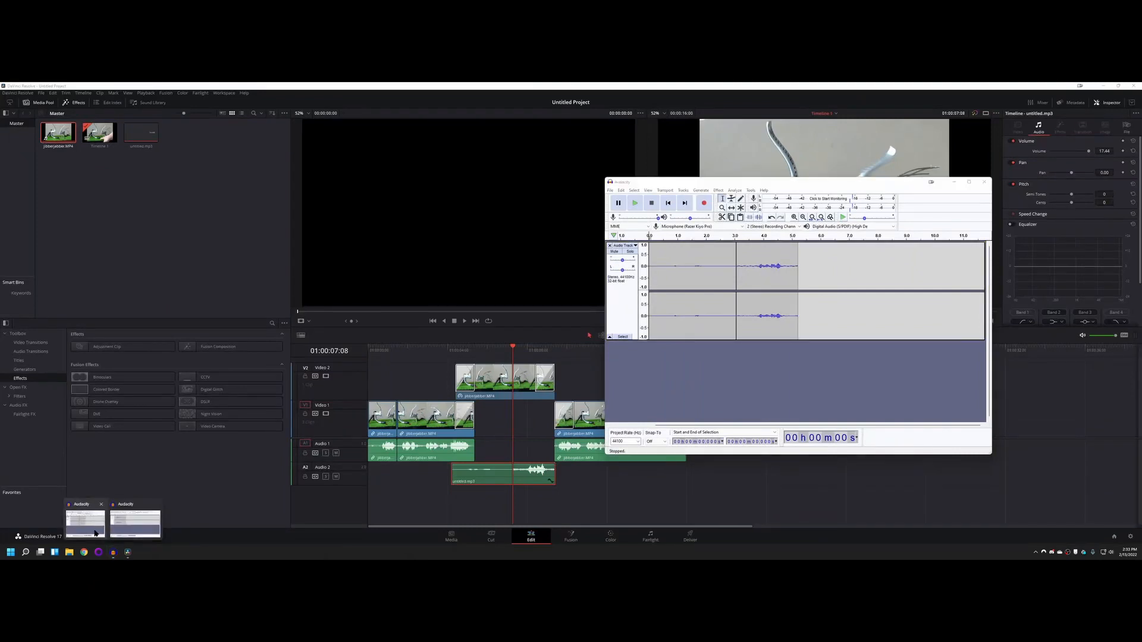
click(94, 530)
click(112, 554)
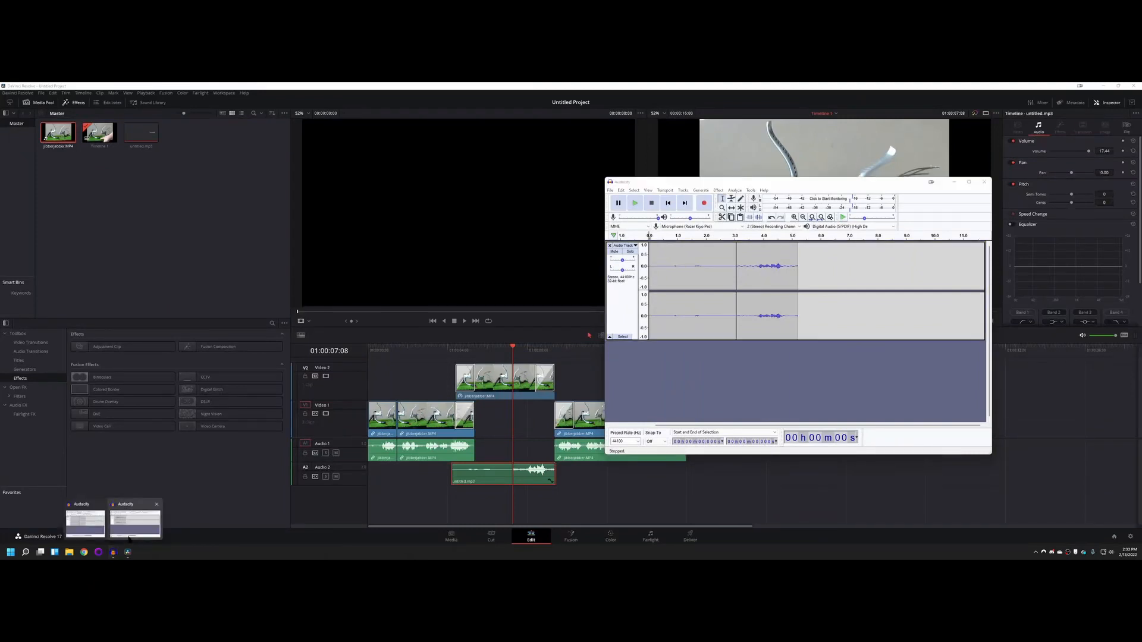
click(135, 524)
drag(589, 229, 676, 237)
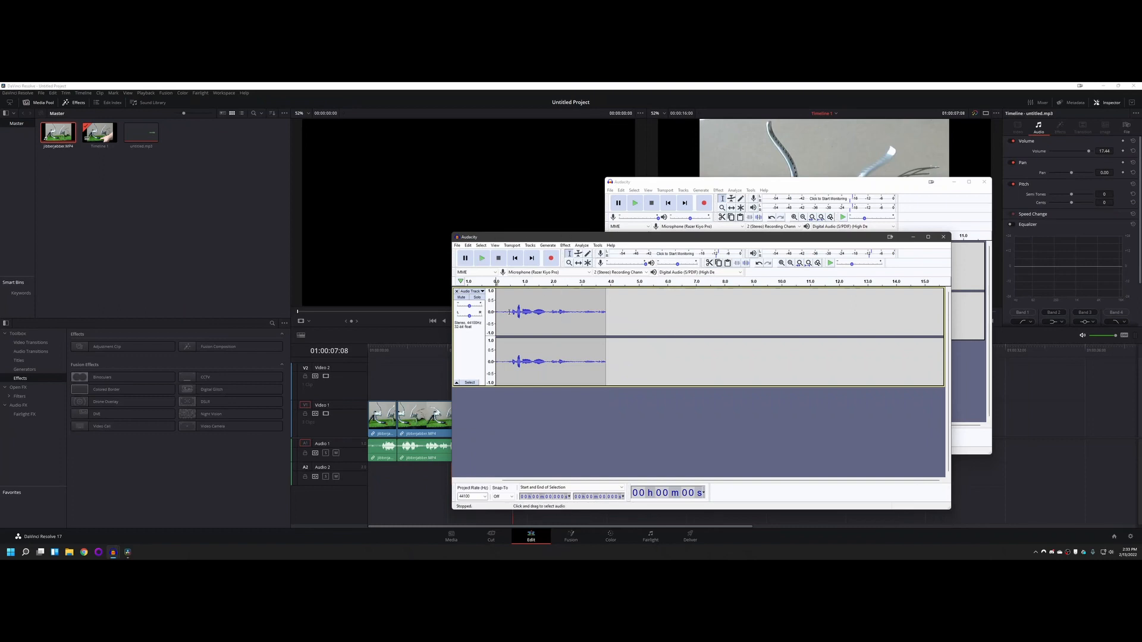
Step: Mark the spoken part of the recording between its quiet start and quiet end, and clear the selection
drag(503, 309, 575, 309)
click(635, 309)
drag(502, 308, 572, 311)
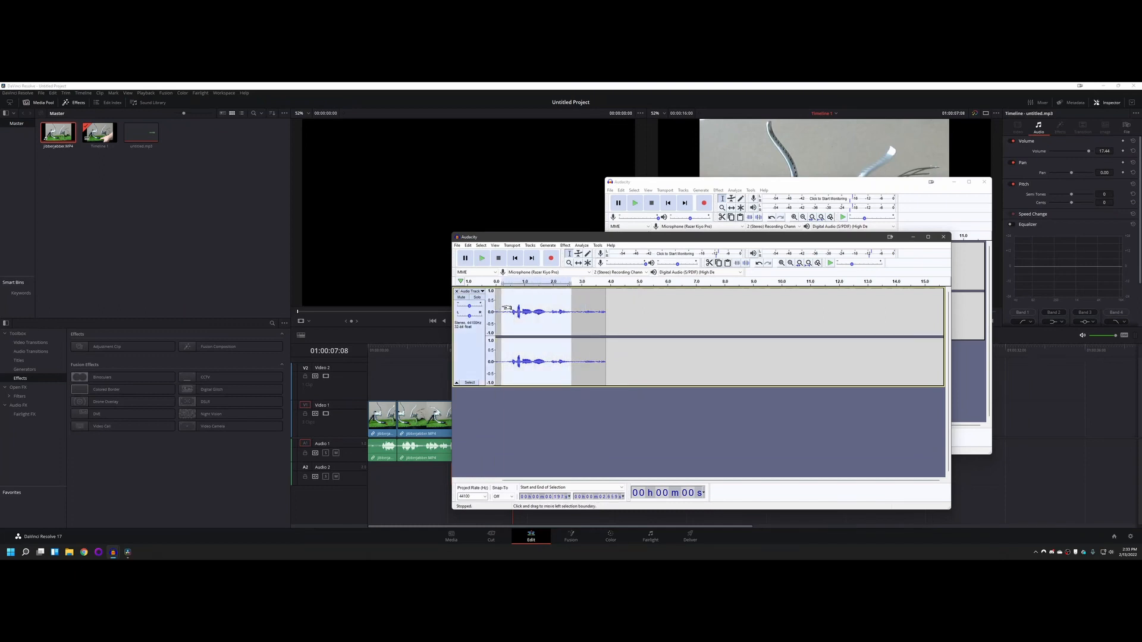
click(502, 302)
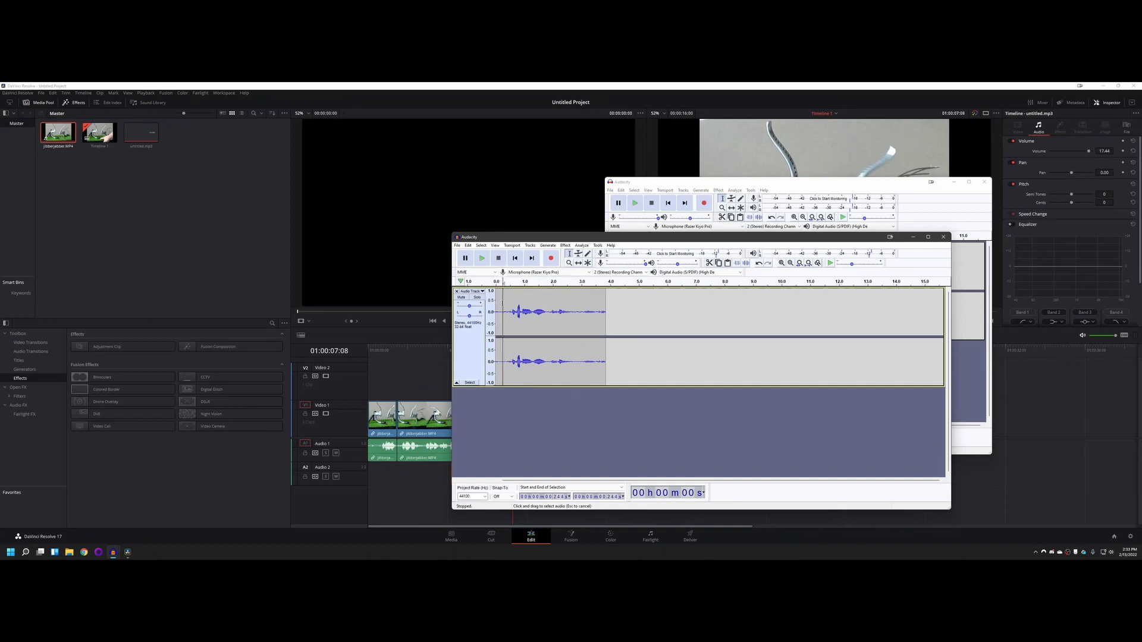
drag(502, 303, 578, 342)
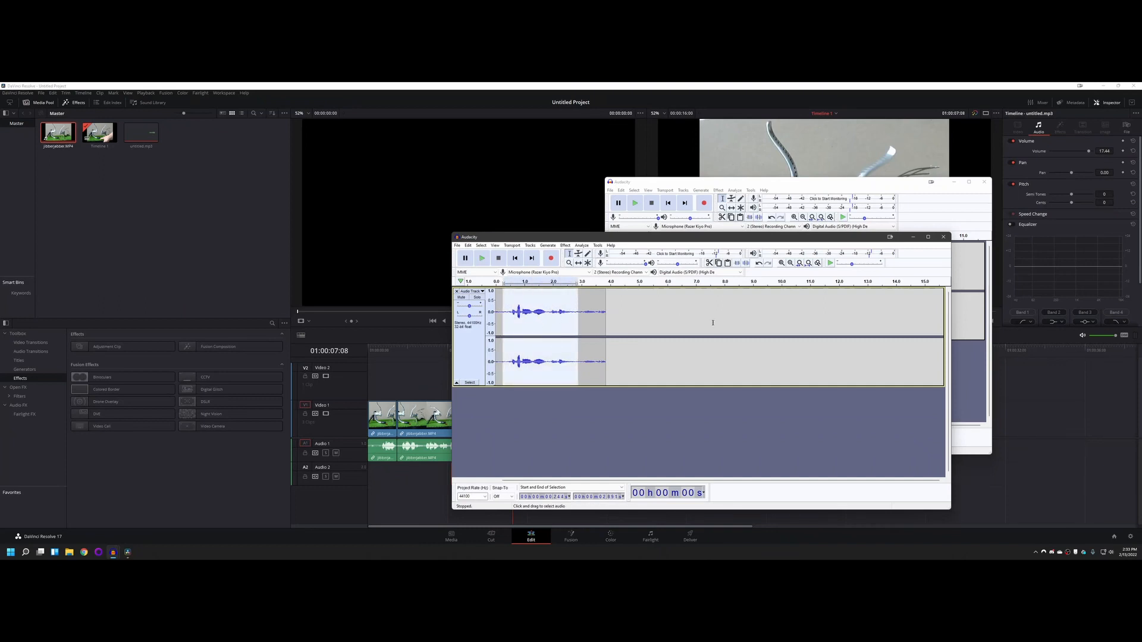
click(588, 301)
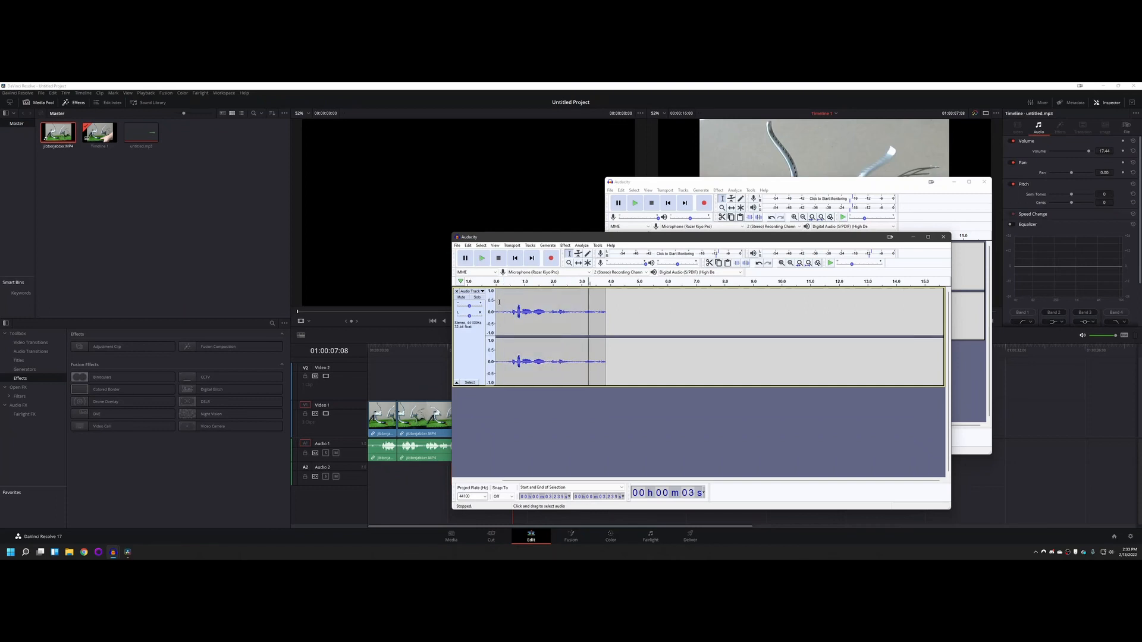
Step: Delete the quiet stretches before and after the speech in the recording
drag(505, 302, 496, 303)
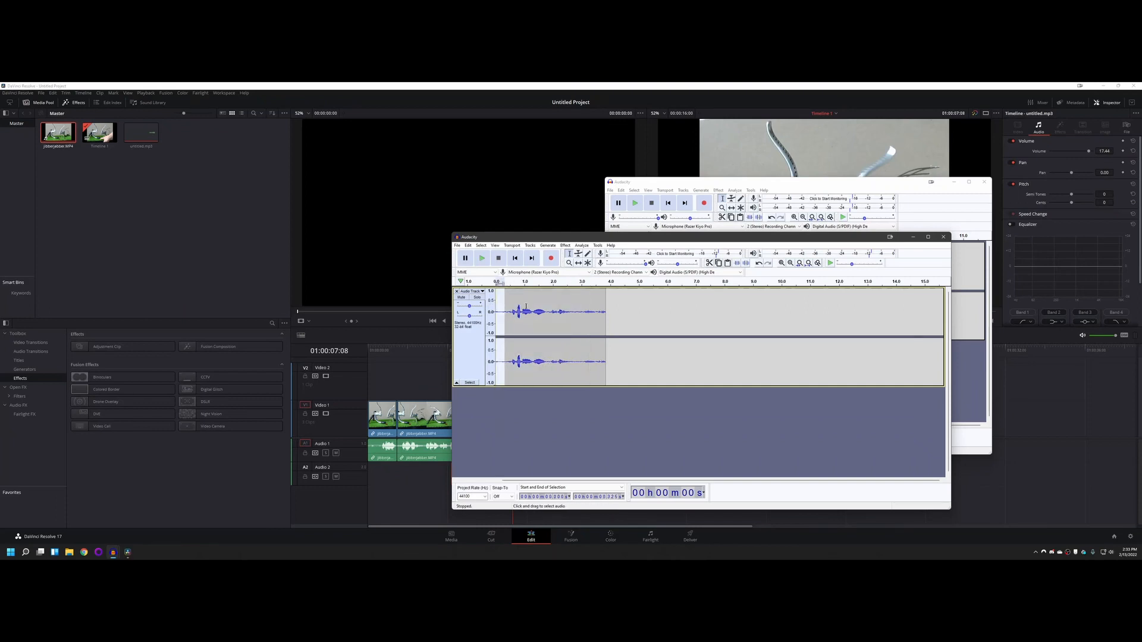
key(Delete)
drag(569, 305, 606, 312)
key(Delete)
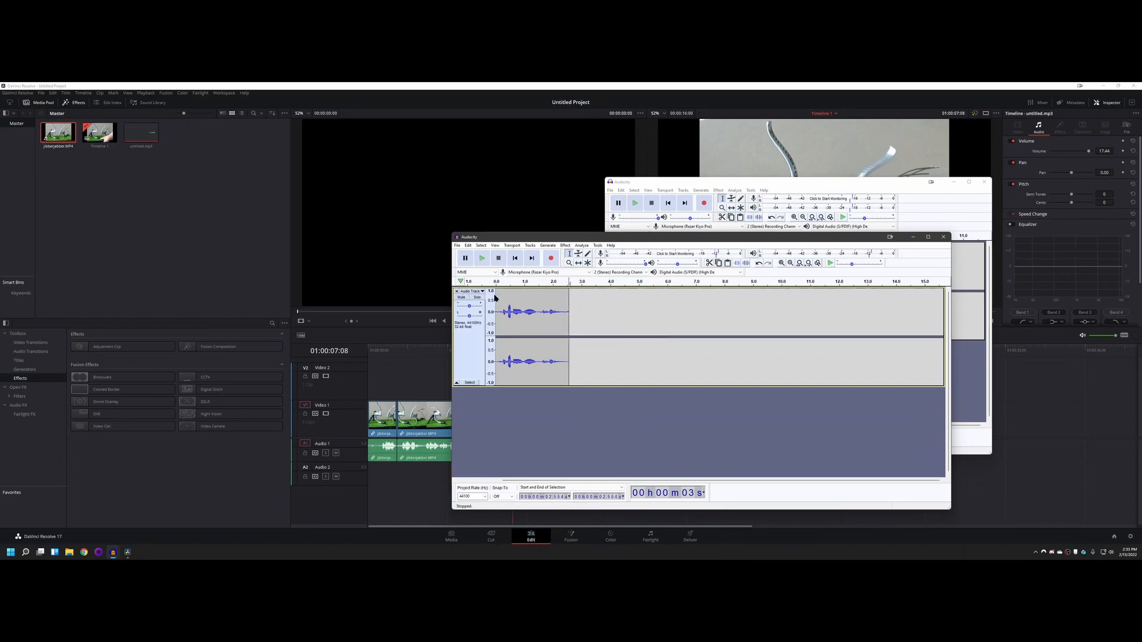
Step: Normalize the whole trimmed recording to -6.0 dB with DC offset removal and independent stereo channels, and play it back
key(ctrl+a)
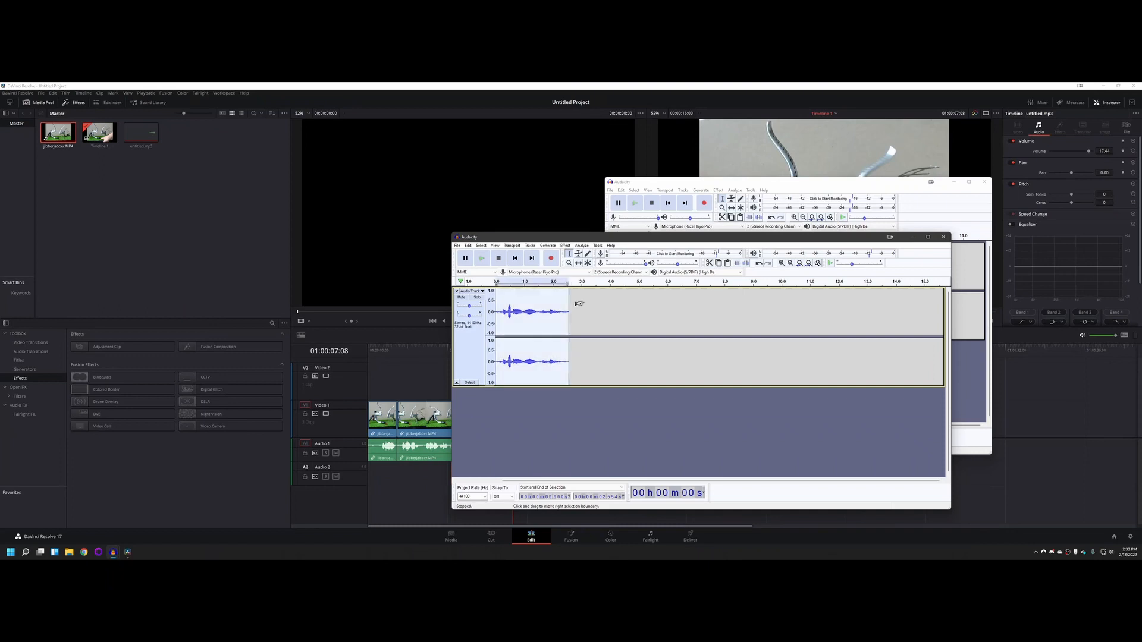
click(481, 245)
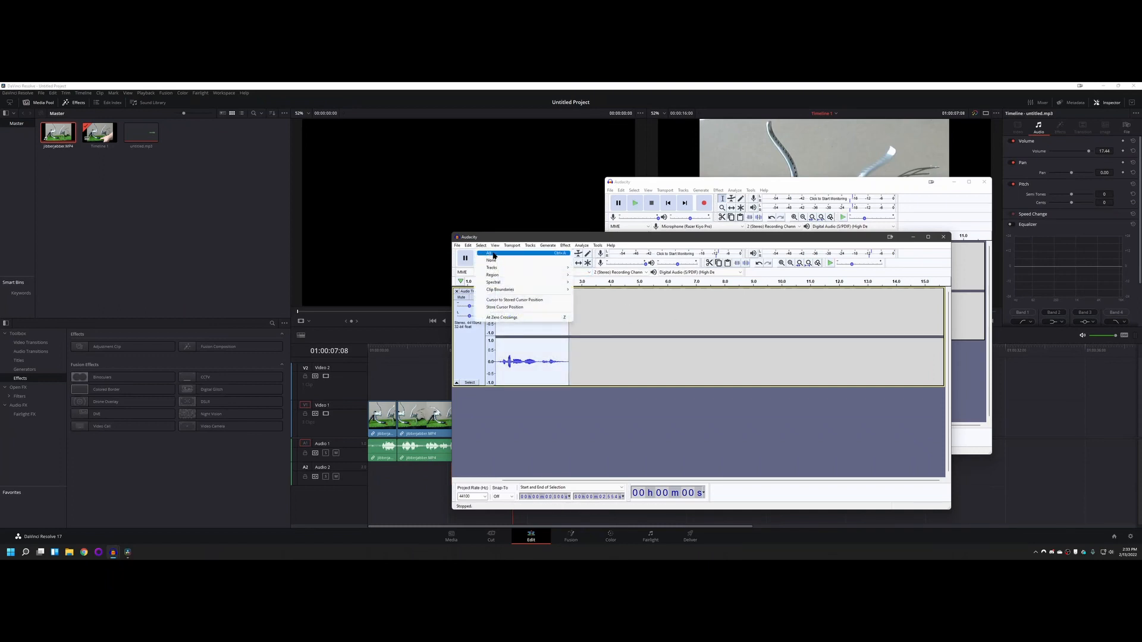
click(486, 246)
click(482, 246)
click(482, 245)
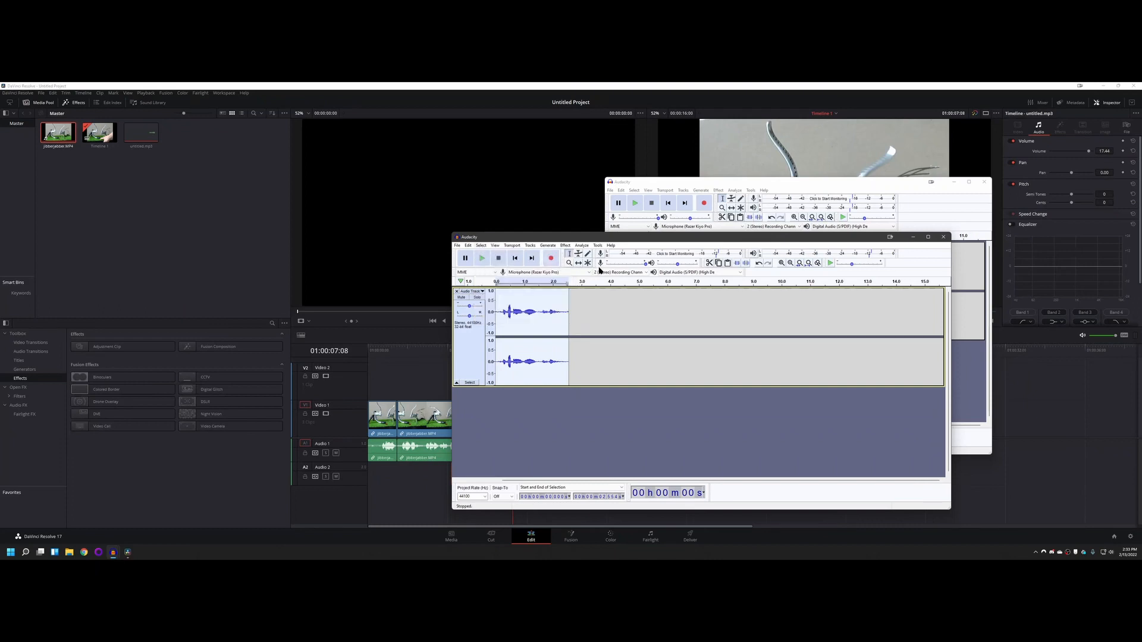
click(565, 245)
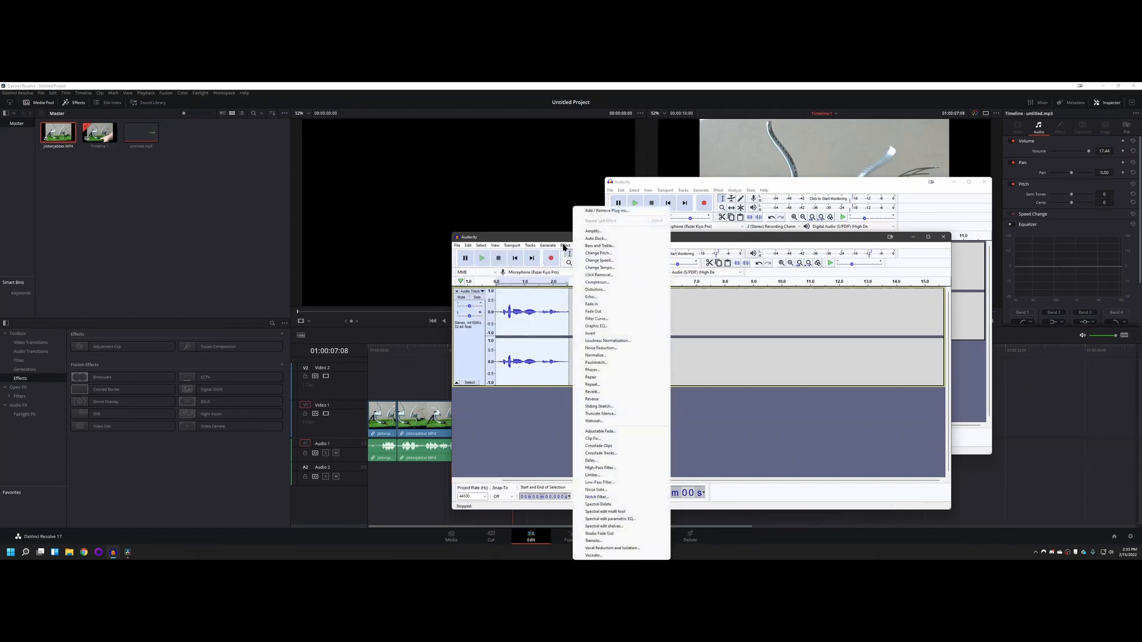
click(603, 356)
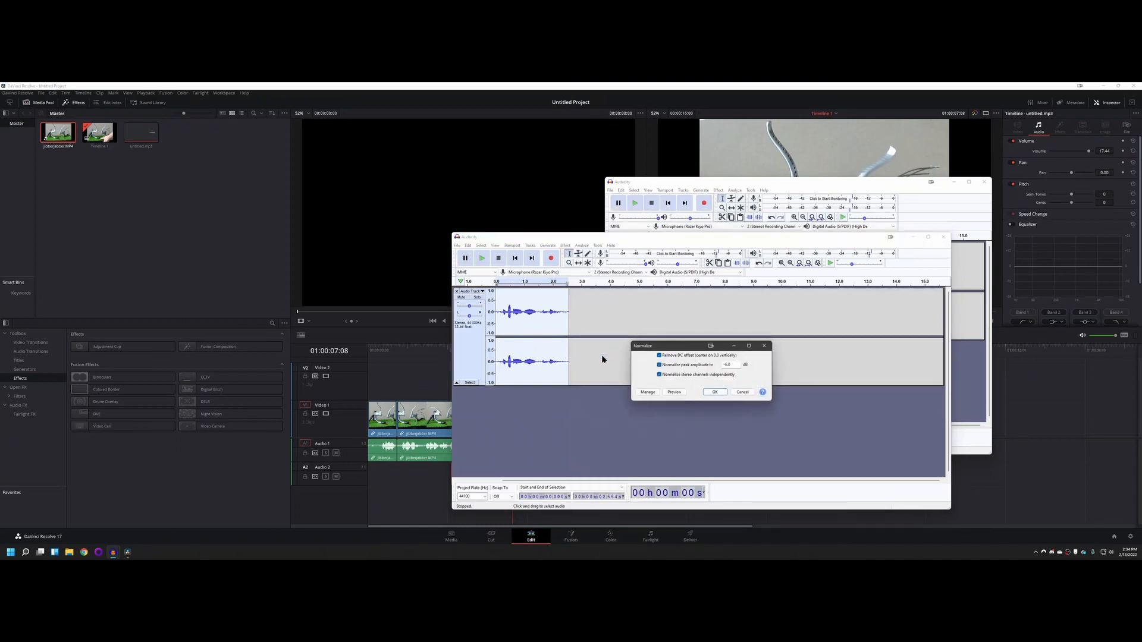
drag(666, 348, 608, 284)
drag(599, 273, 601, 269)
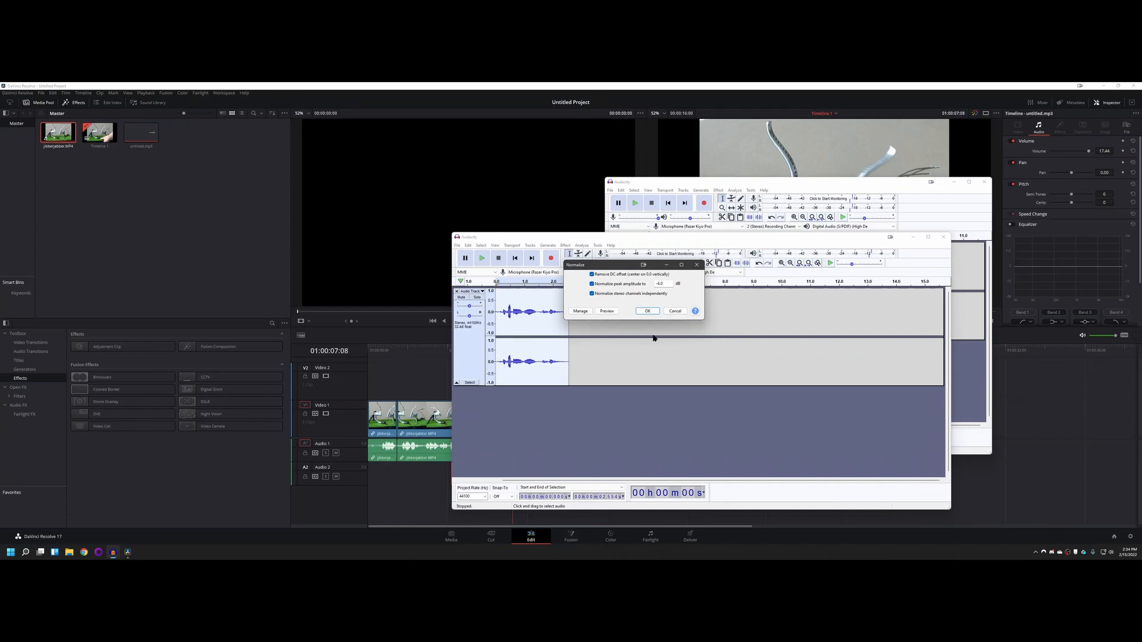
click(645, 311)
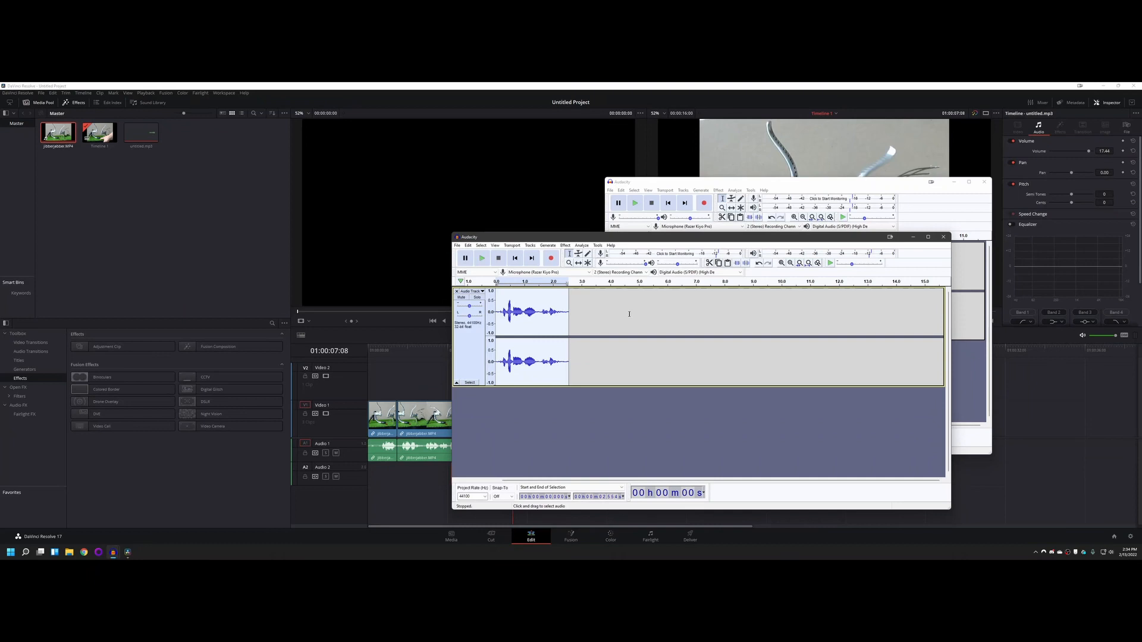
click(481, 258)
Step: Undo the normalization and both deletions in the recording, and clear the selection
key(ctrl+z)
key(ctrl+z)
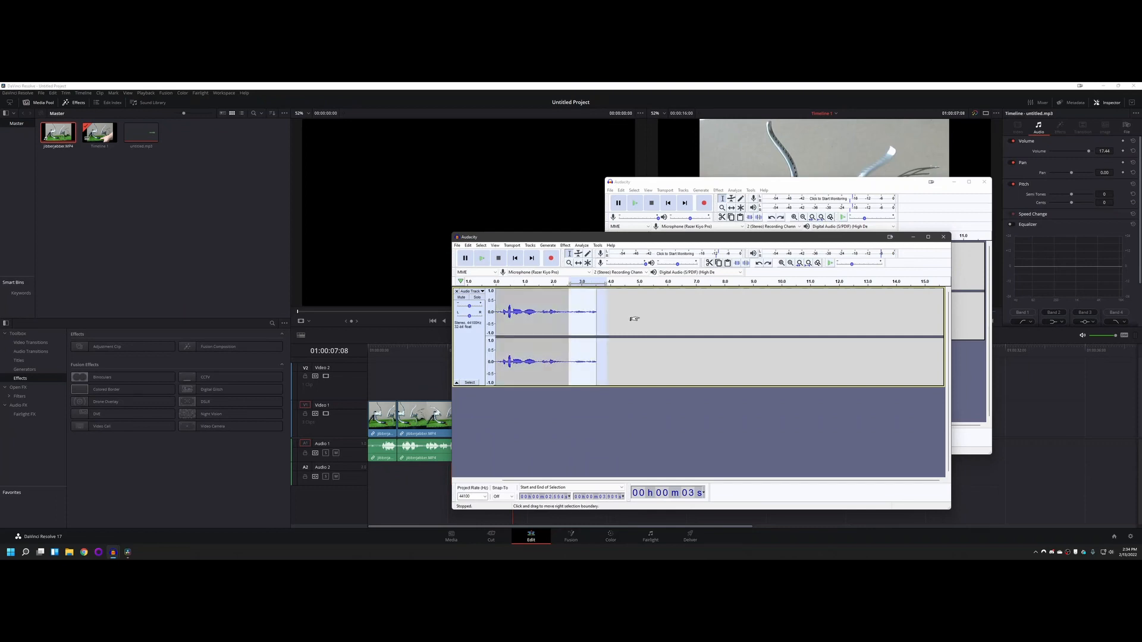
key(ctrl+z)
click(685, 316)
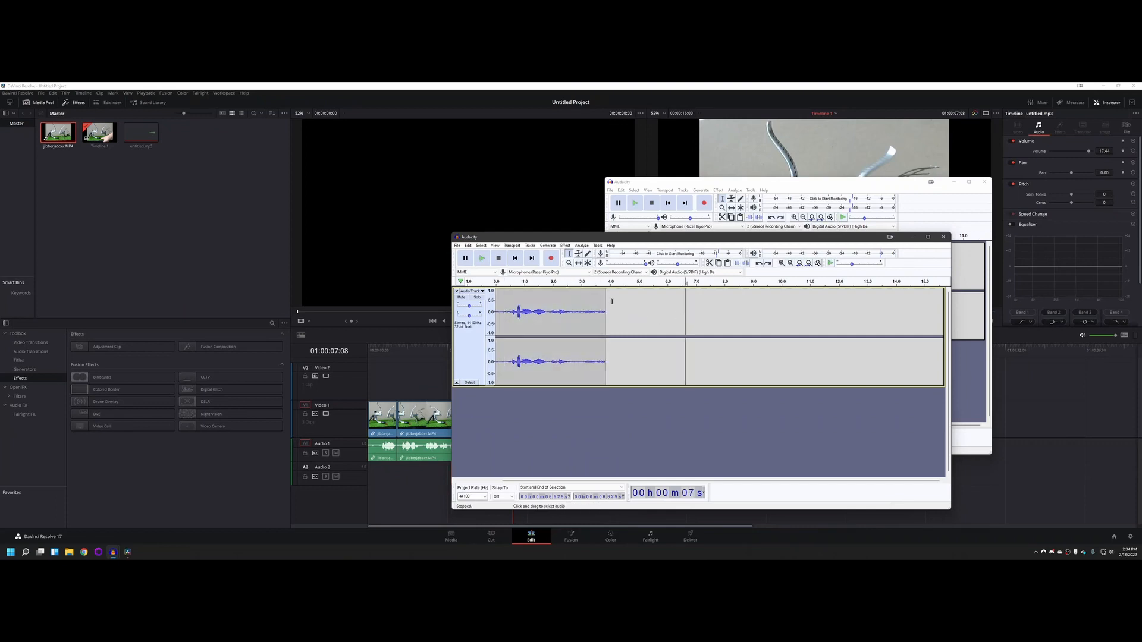
Step: Normalize the full untrimmed recording to a peak amplitude of -6.0 dB and play it back
double_click(591, 303)
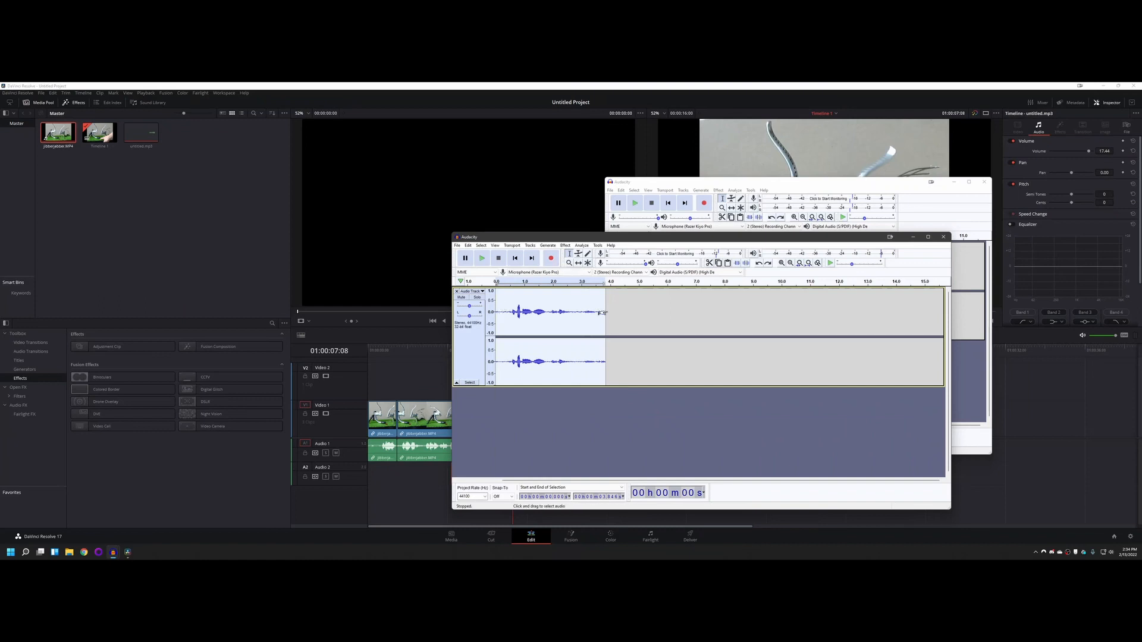
click(563, 245)
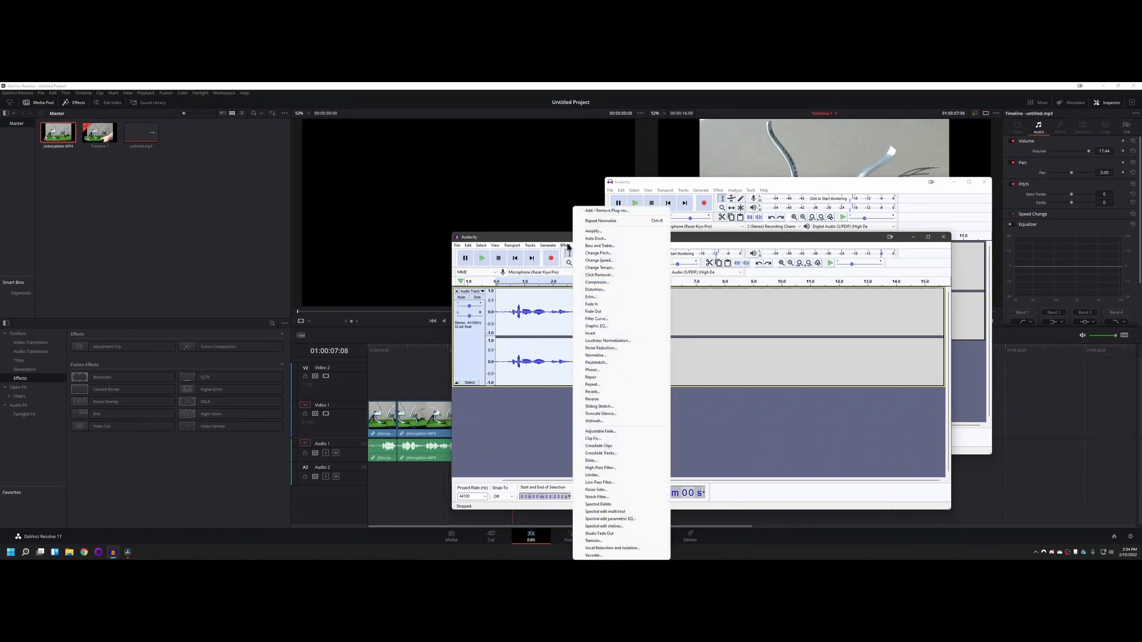
click(615, 355)
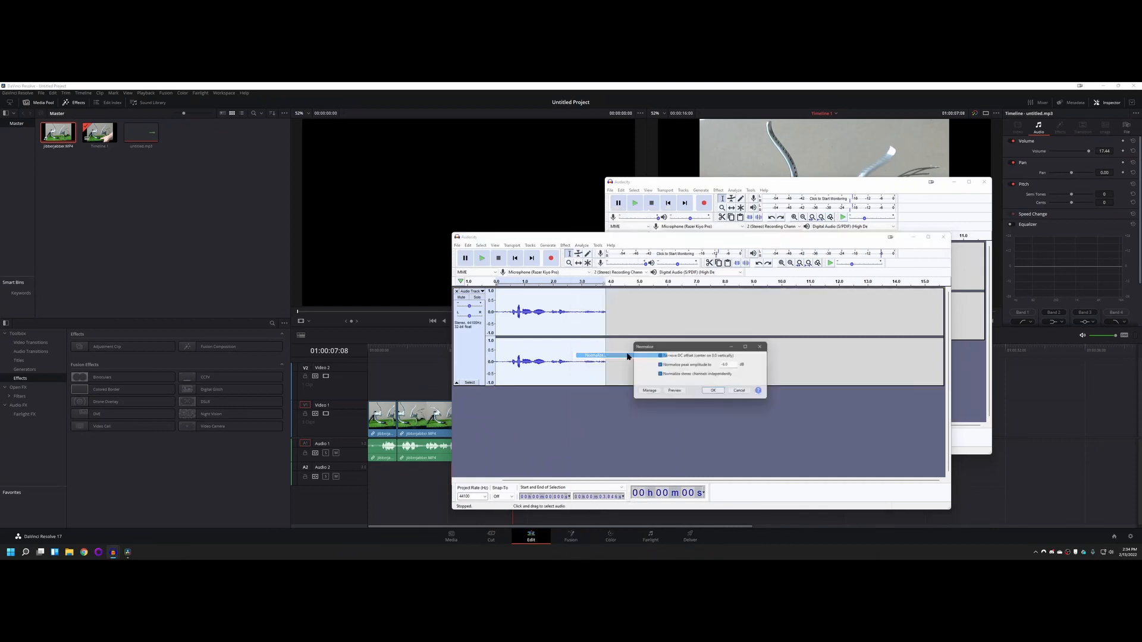
click(716, 392)
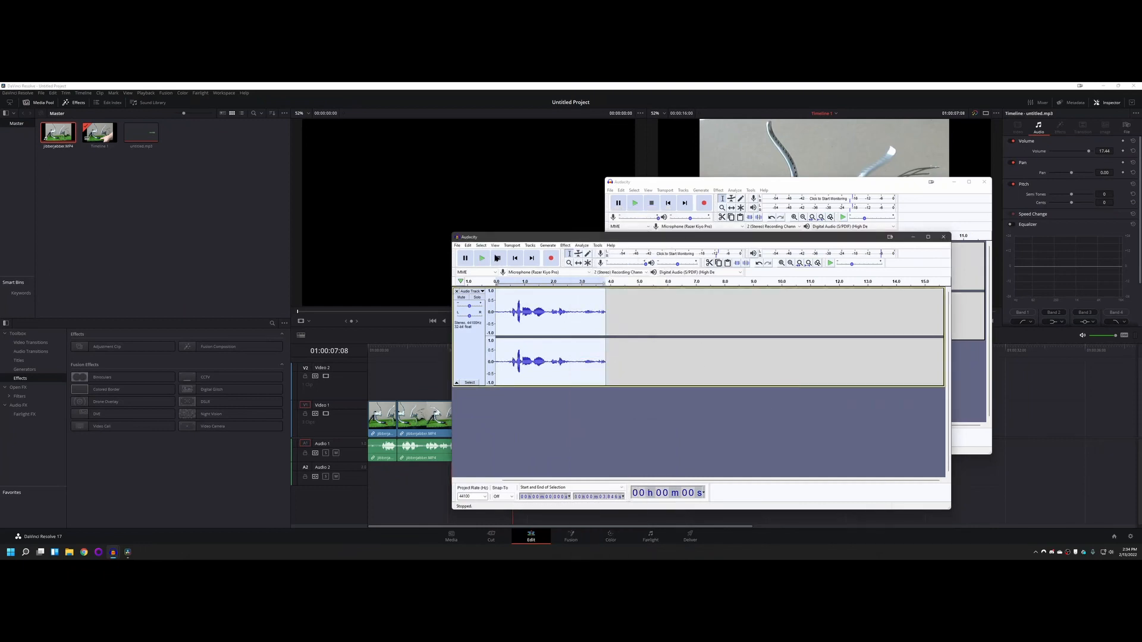
key(space)
Step: Highlight the background noise before the first word of the recording, and clear the selection
drag(507, 312, 496, 312)
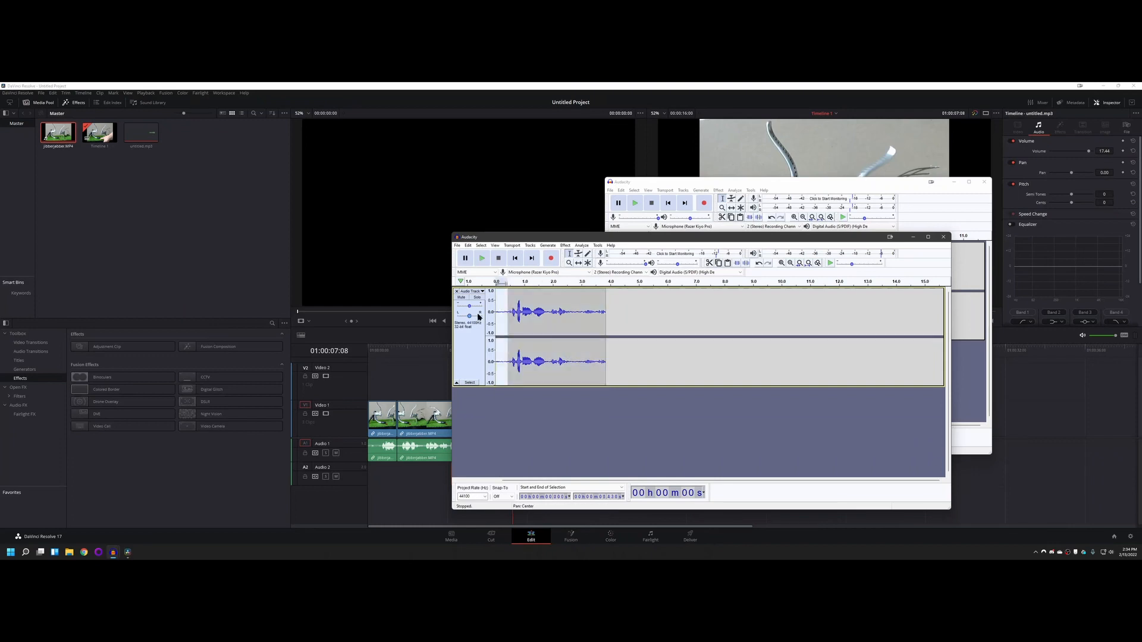
shift+click(576, 313)
click(584, 313)
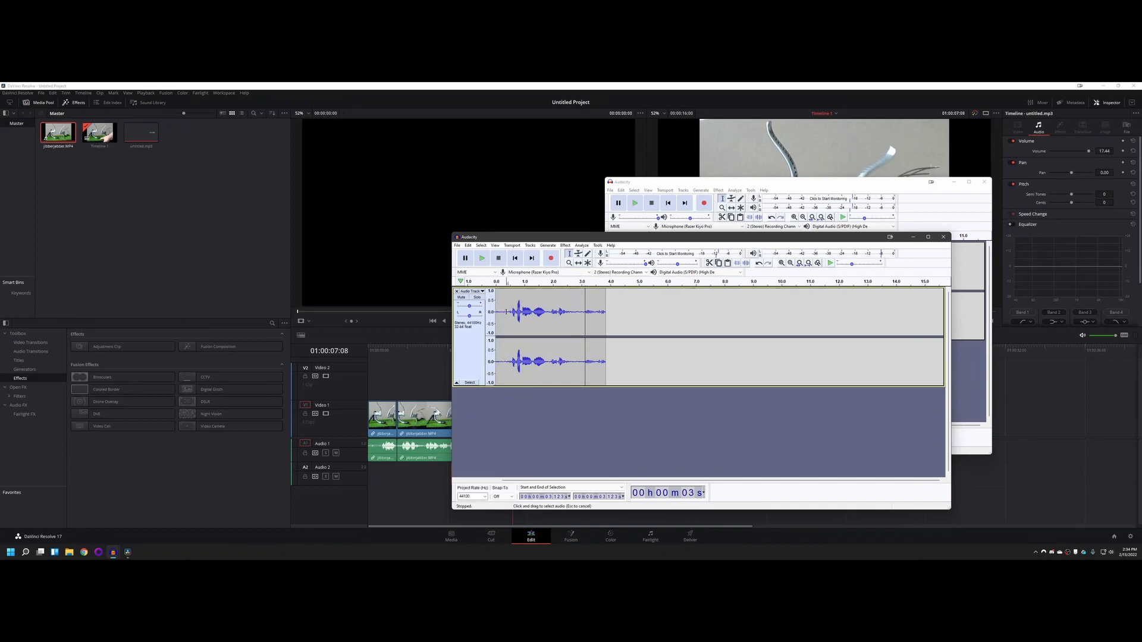
mouse_move(506, 315)
mouse_down()
mouse_move(496, 316)
mouse_move(598, 315)
mouse_move(510, 315)
mouse_up()
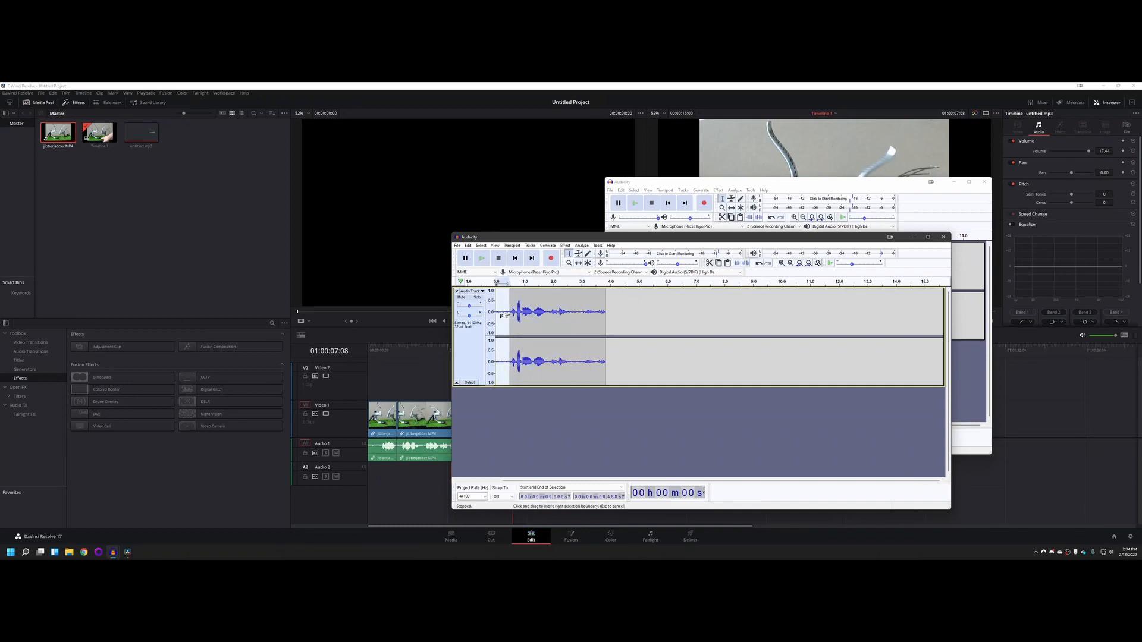
click(552, 322)
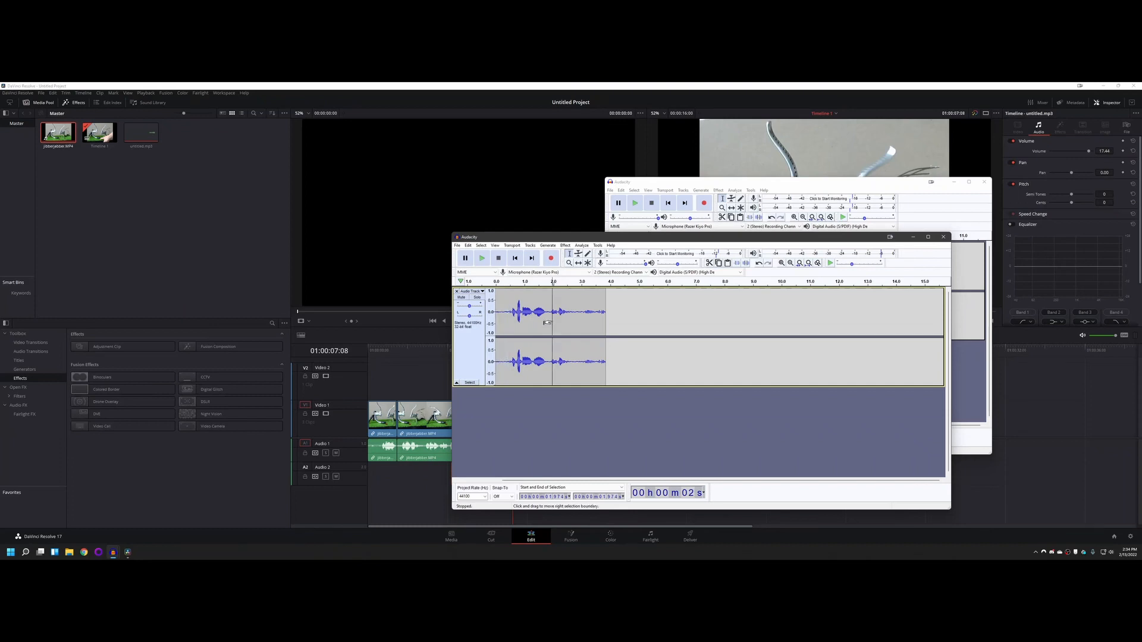
Step: Select the whole recording, review the Noise Reduction settings, and close them without applying
key(ctrl+a)
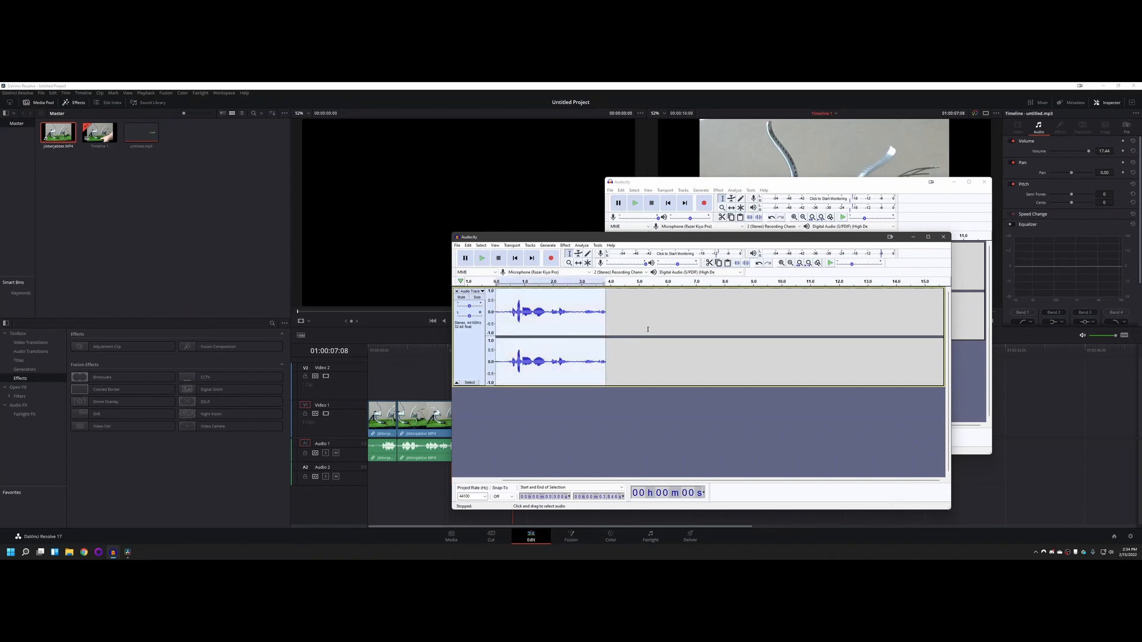
click(565, 245)
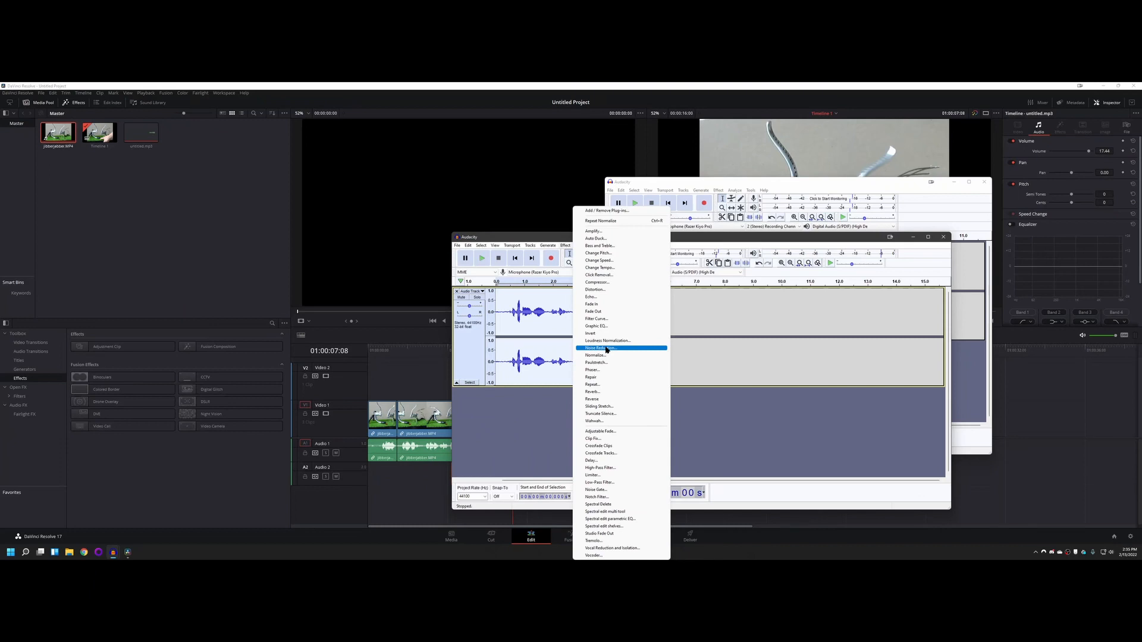
click(600, 348)
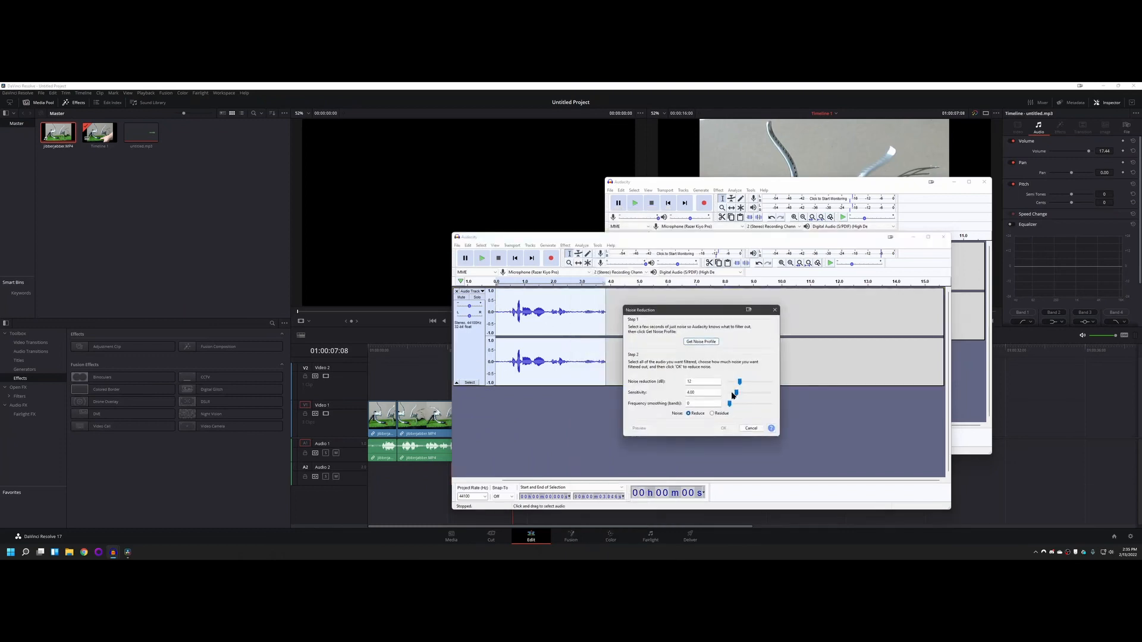
drag(687, 311, 619, 199)
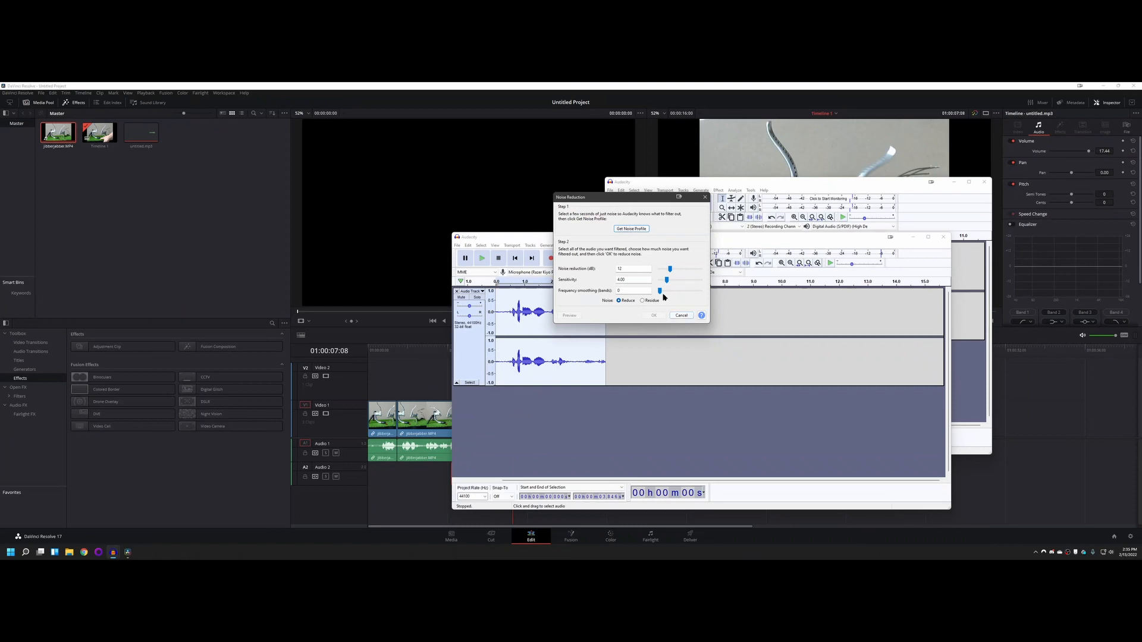
click(682, 315)
click(490, 311)
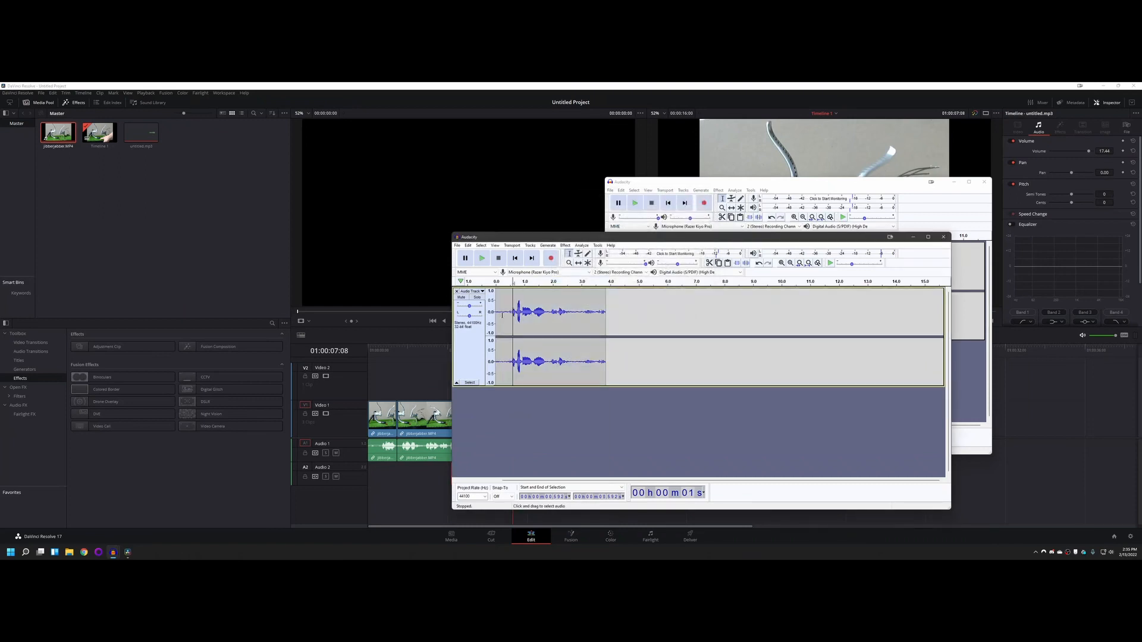
click(507, 311)
click(549, 245)
mouse_move(565, 245)
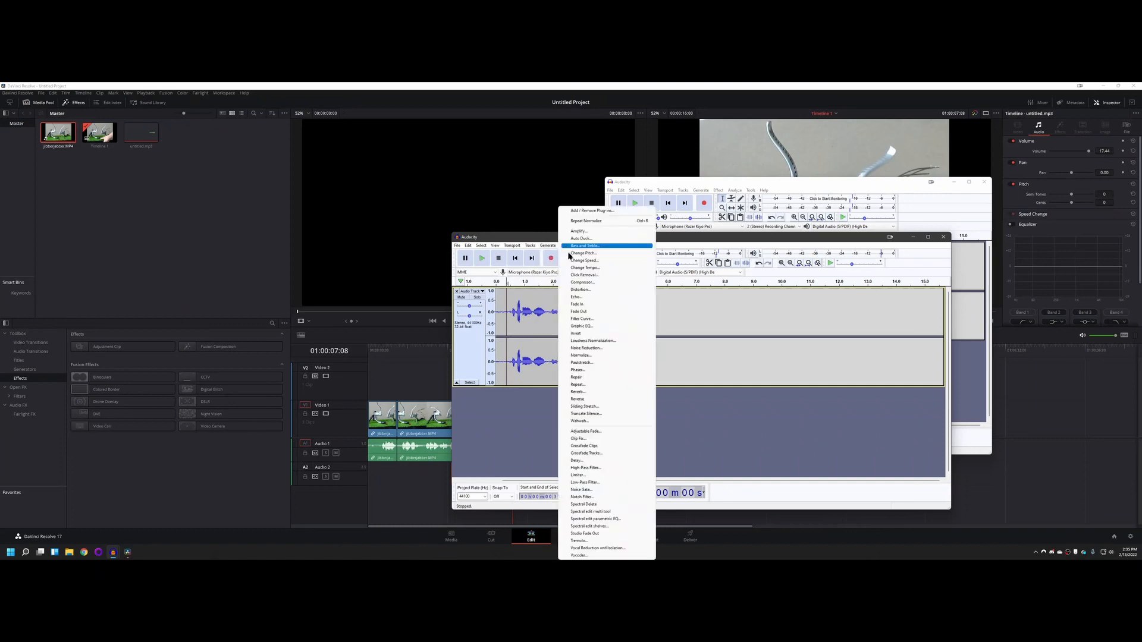
click(589, 344)
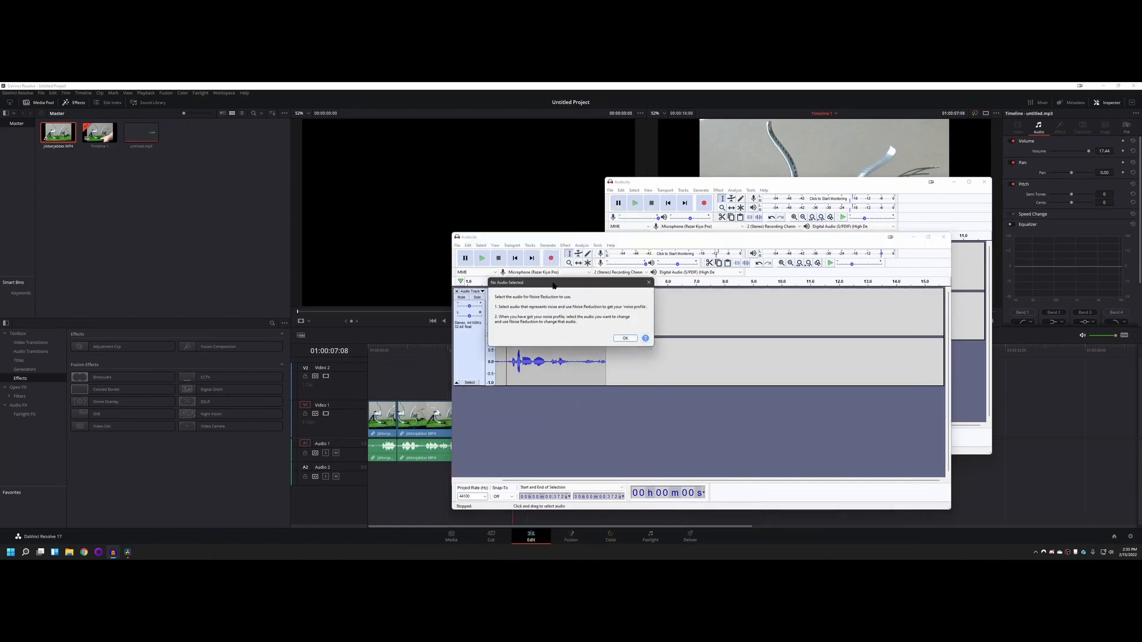
drag(553, 283, 589, 159)
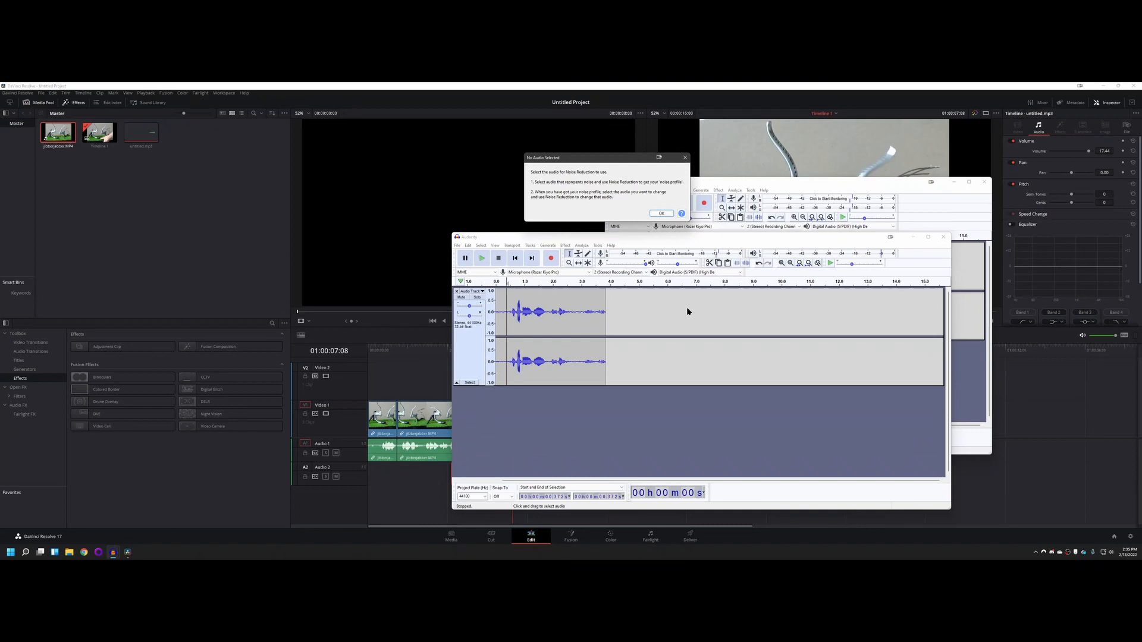
click(507, 313)
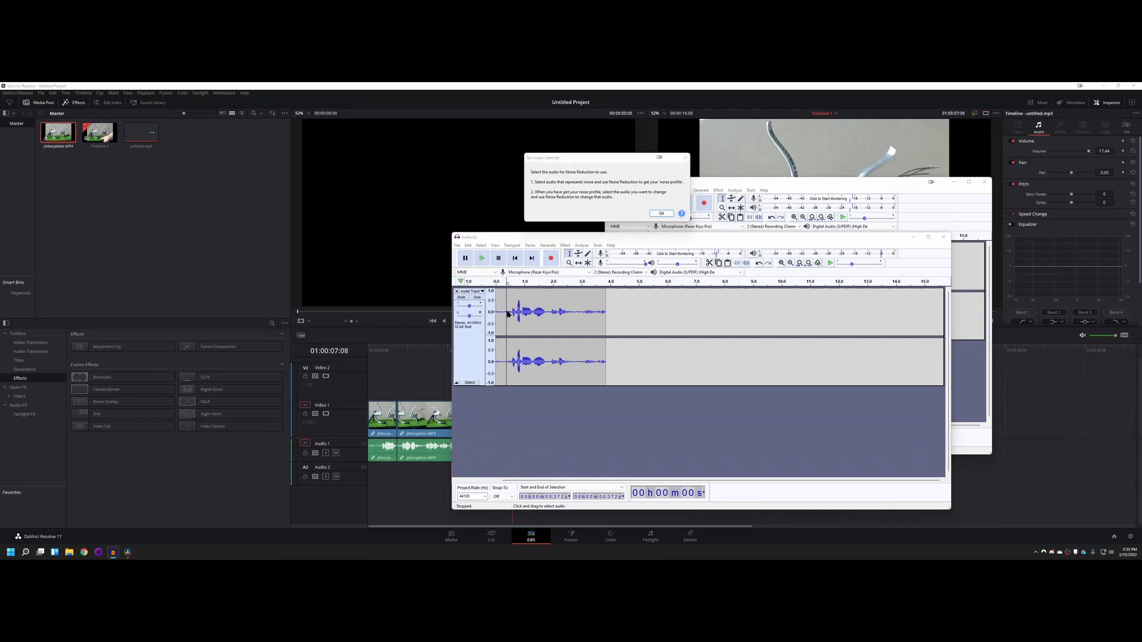
click(666, 214)
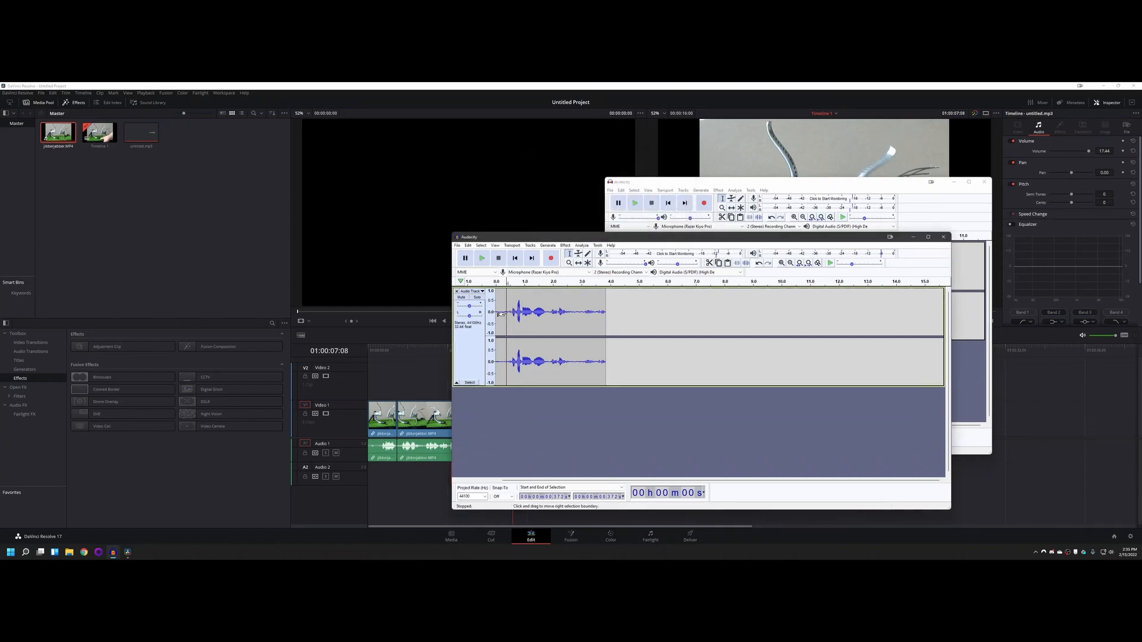
Step: Select the background noise from the start of the recording up to the first word, and capture it as the noise profile
drag(500, 314, 479, 314)
click(565, 246)
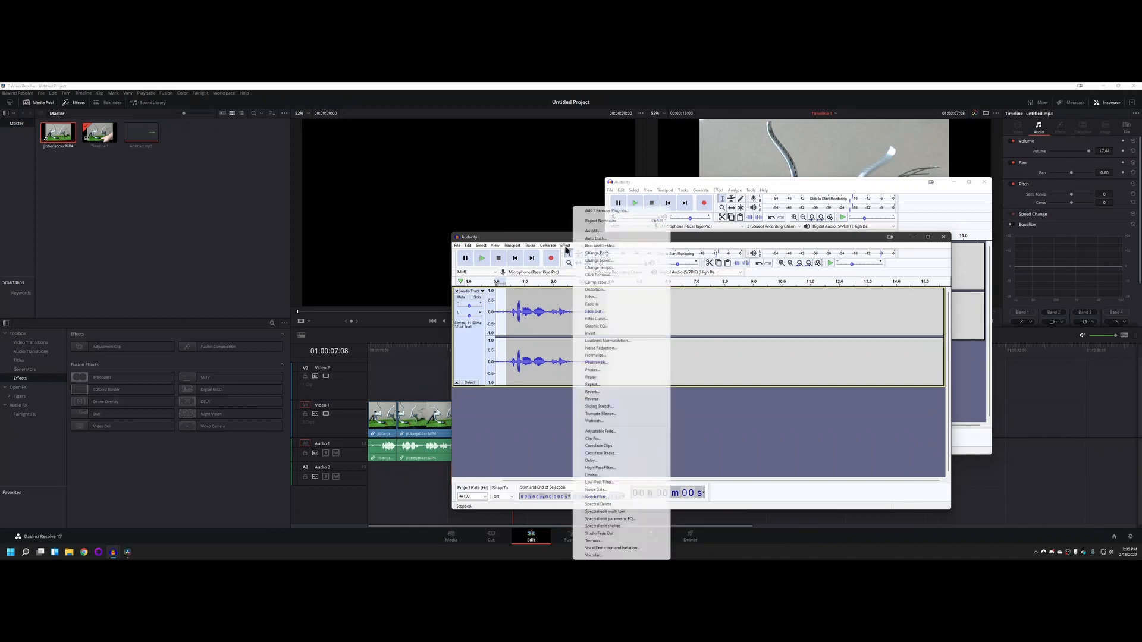
click(640, 348)
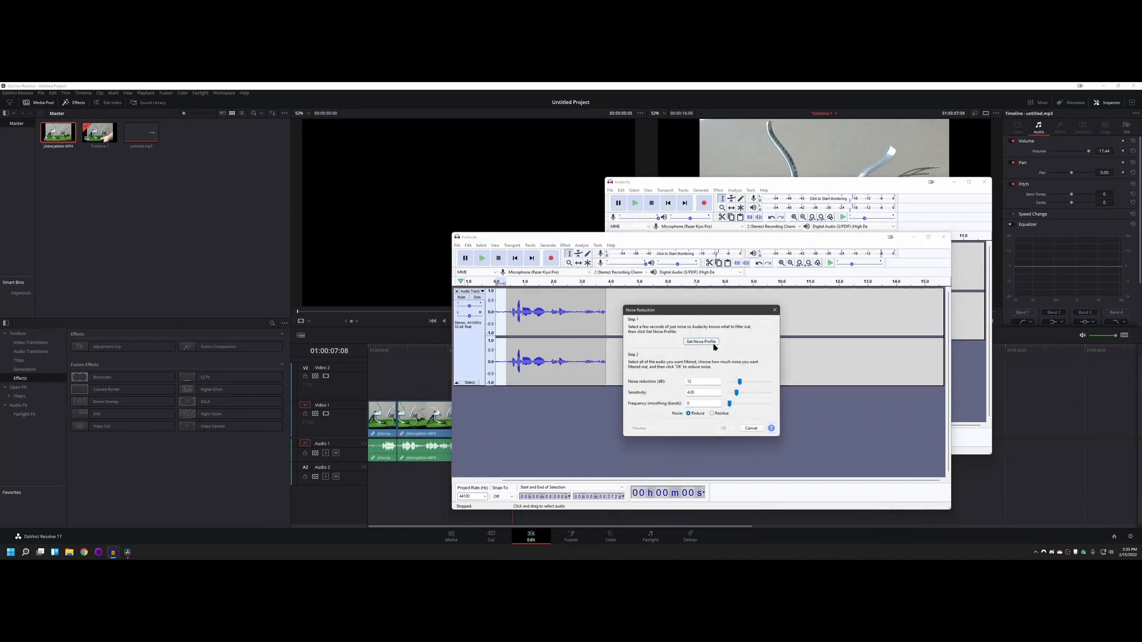
drag(676, 310, 600, 158)
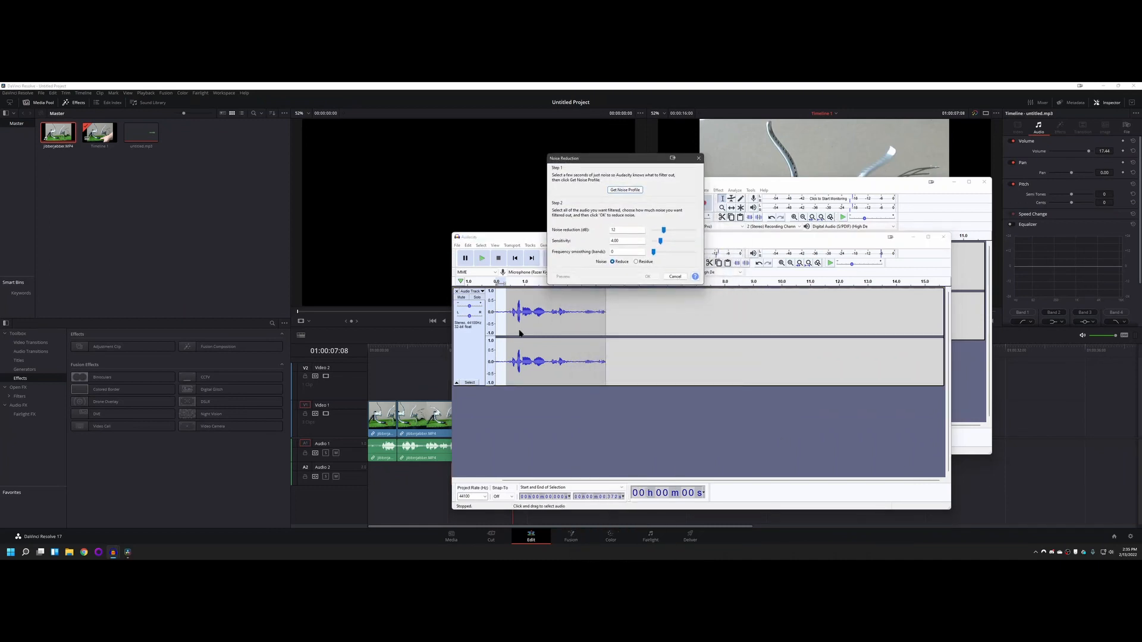
click(622, 191)
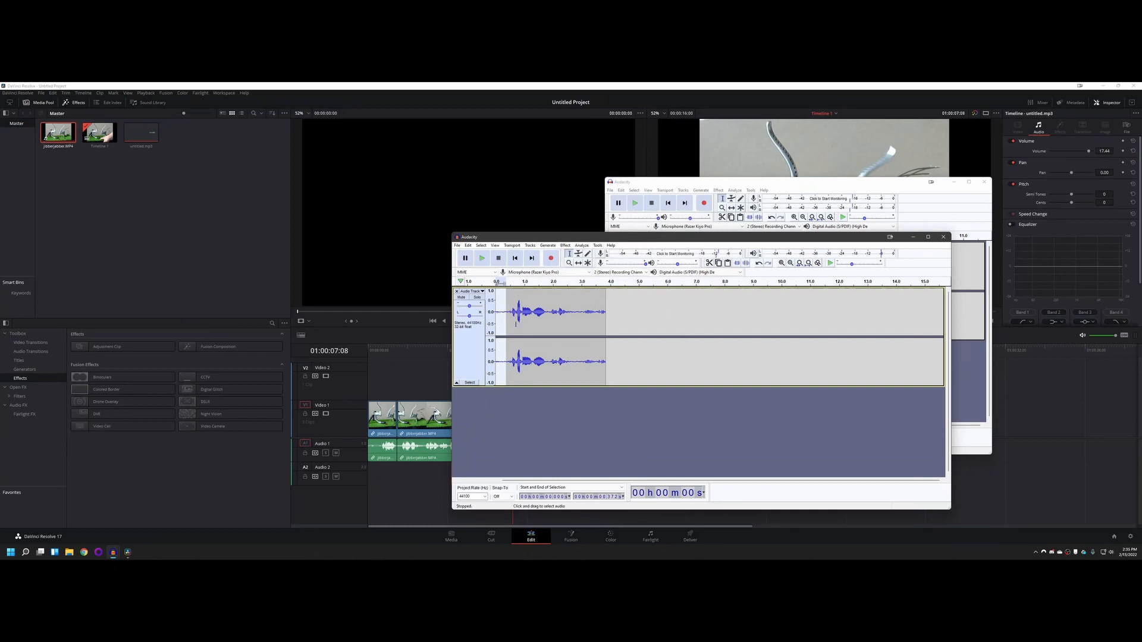
Step: Apply Noise Reduction to the whole recording with 12 dB reduction, sensitivity 4.00 and 0 frequency smoothing bands
click(517, 294)
key(ctrl+a)
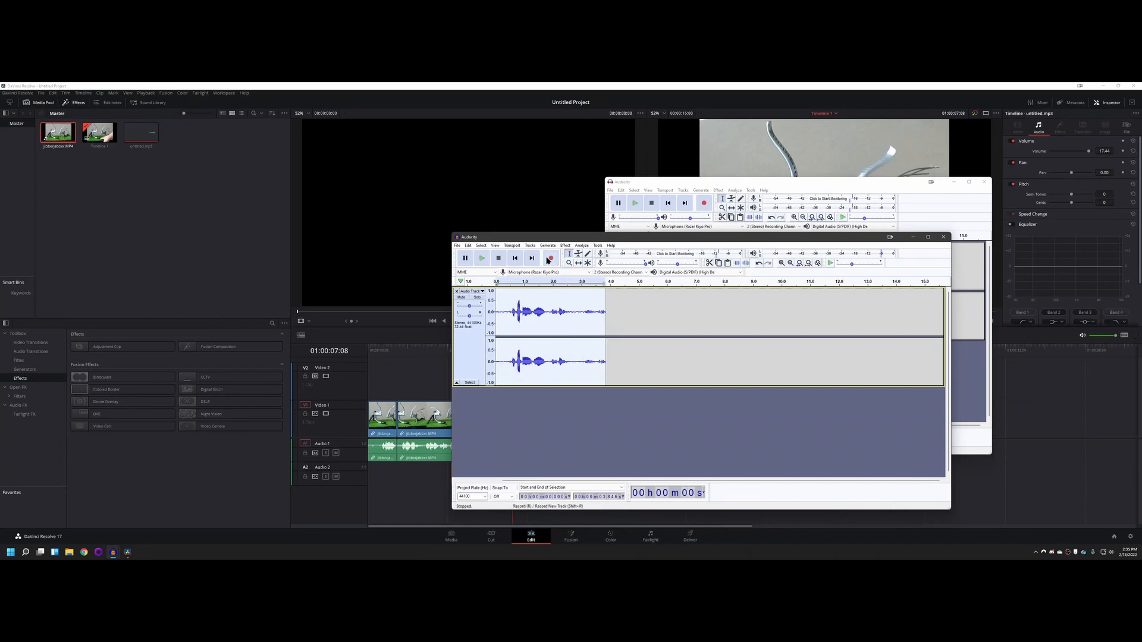
click(564, 246)
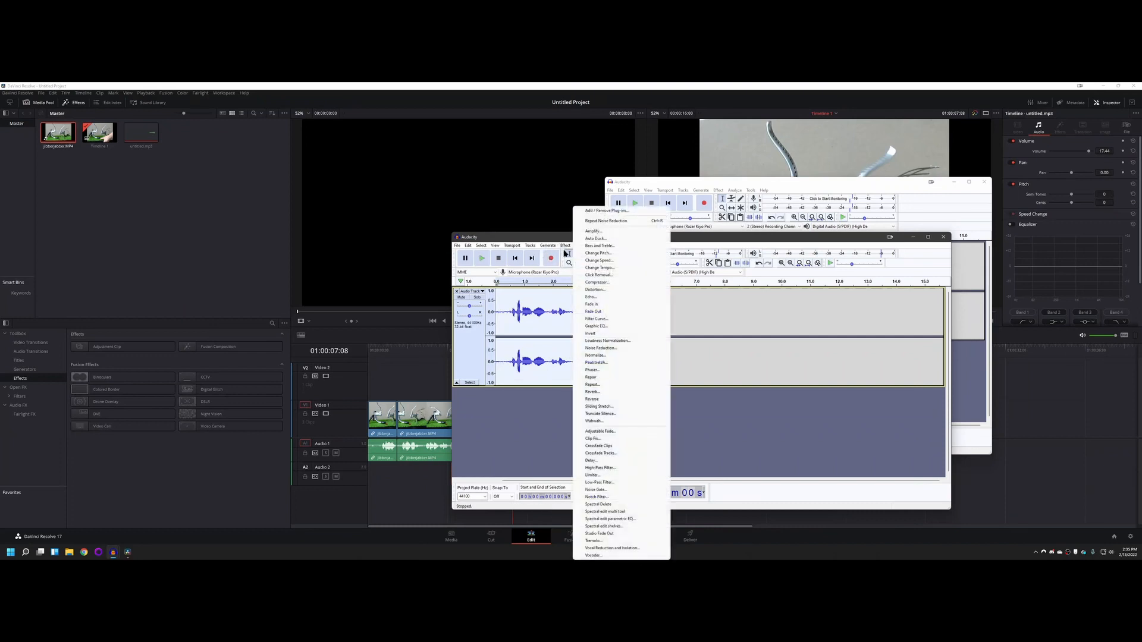
click(600, 348)
drag(668, 310, 584, 178)
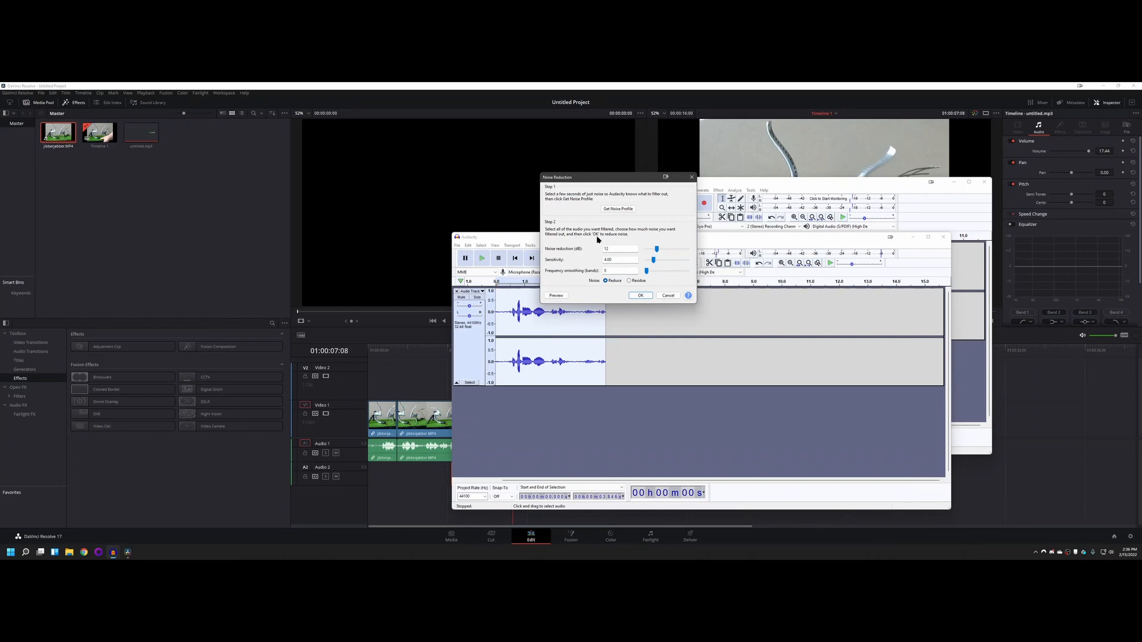
click(641, 295)
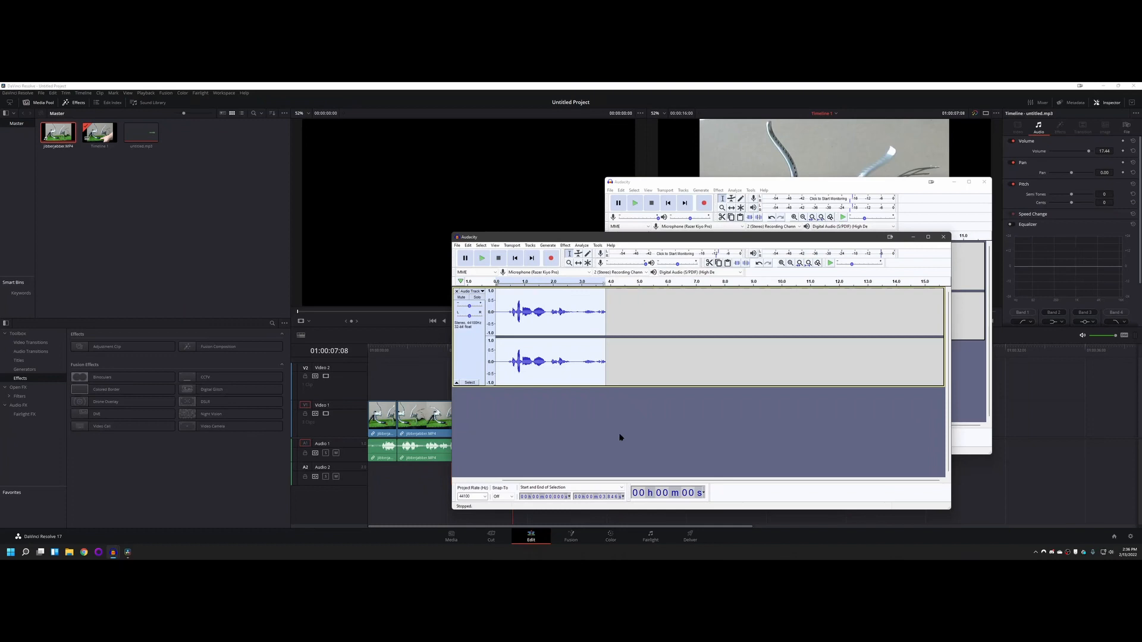
Step: Play back the opening of the denoised recording to check the background noise before the first word
click(507, 314)
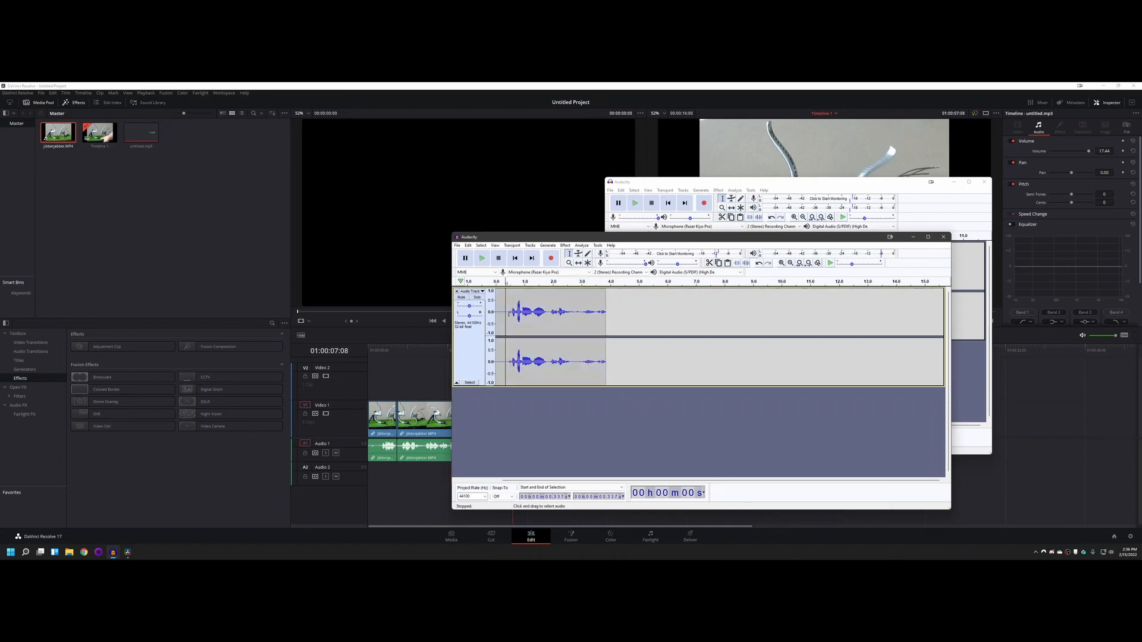
drag(508, 314, 500, 313)
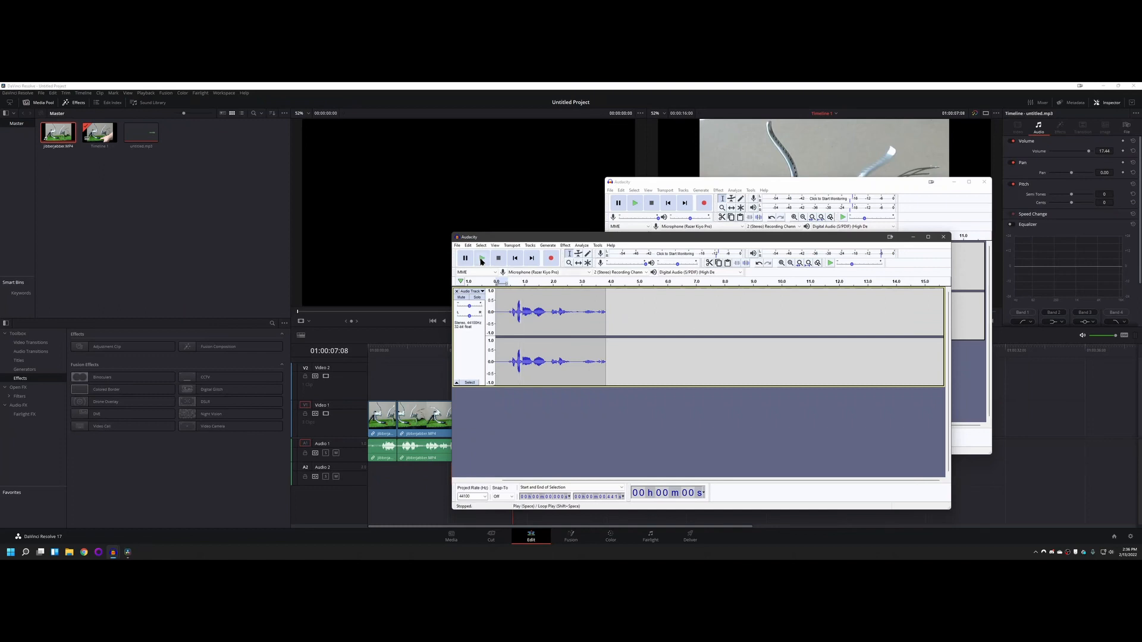
key(space)
click(483, 258)
click(509, 300)
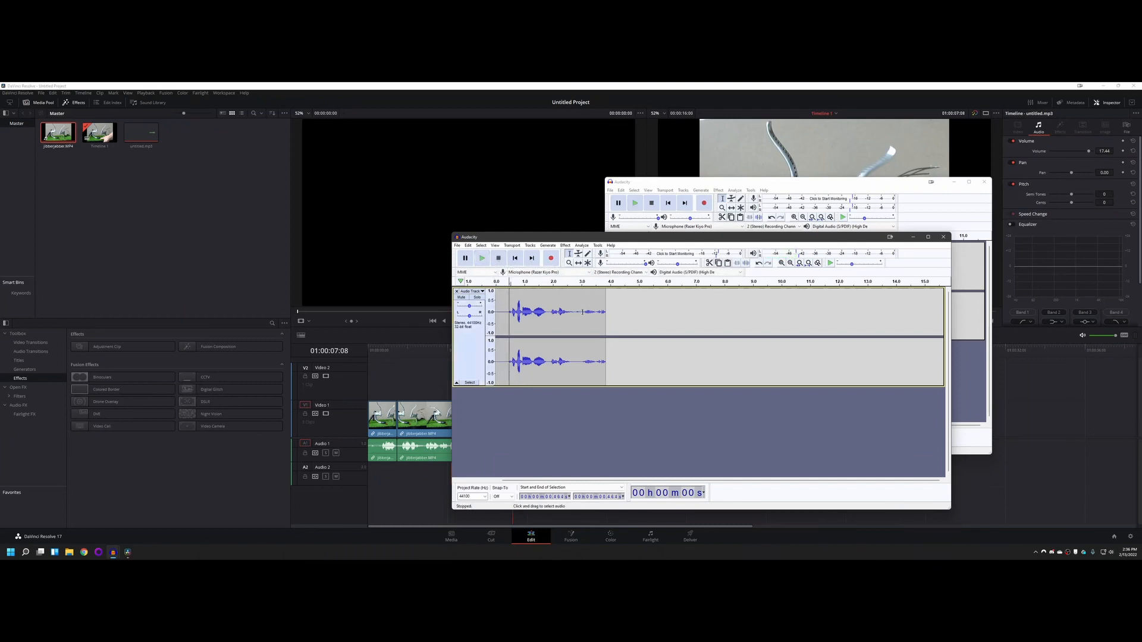
click(500, 299)
key(space)
Step: Export the denoised recording as untitled.ogg into the temp folder, leaving the metadata tags empty
click(457, 245)
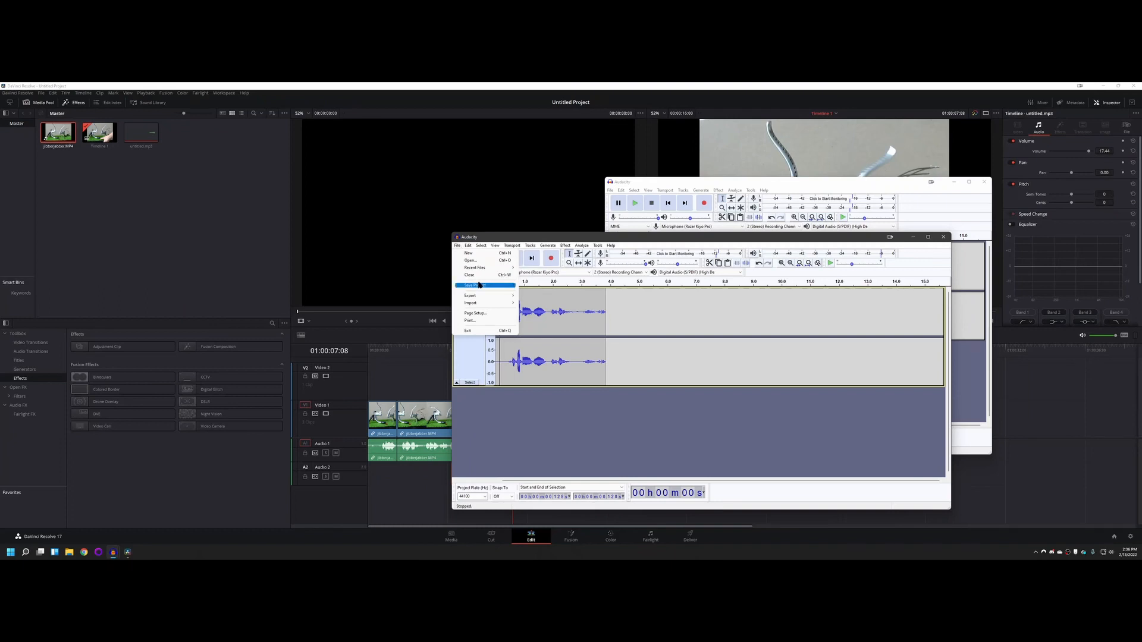
mouse_move(481, 286)
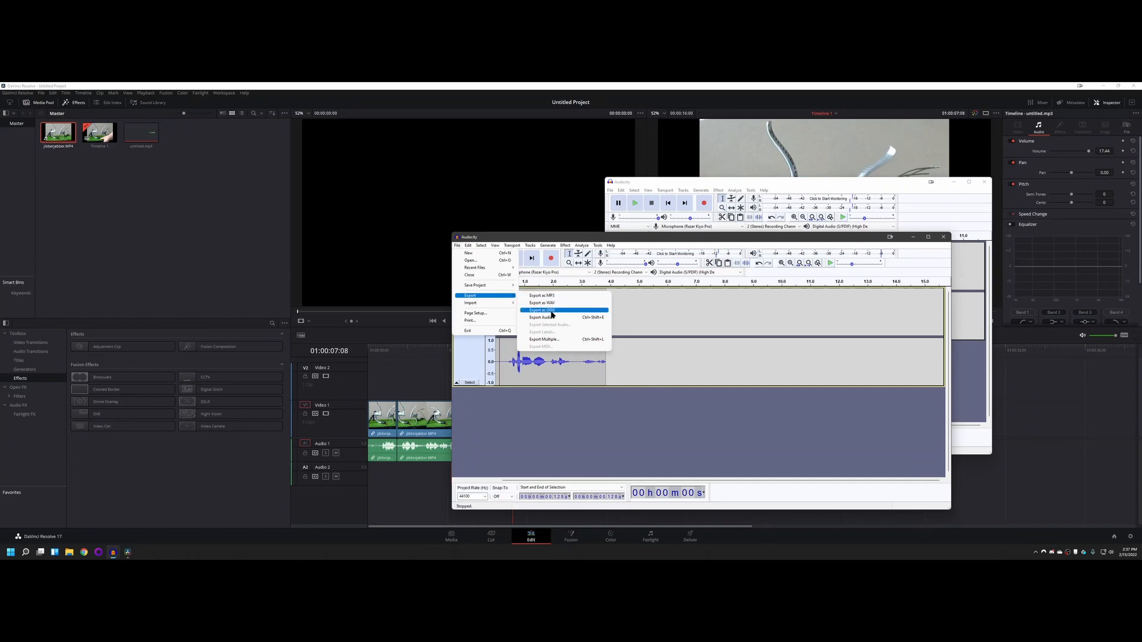
click(553, 312)
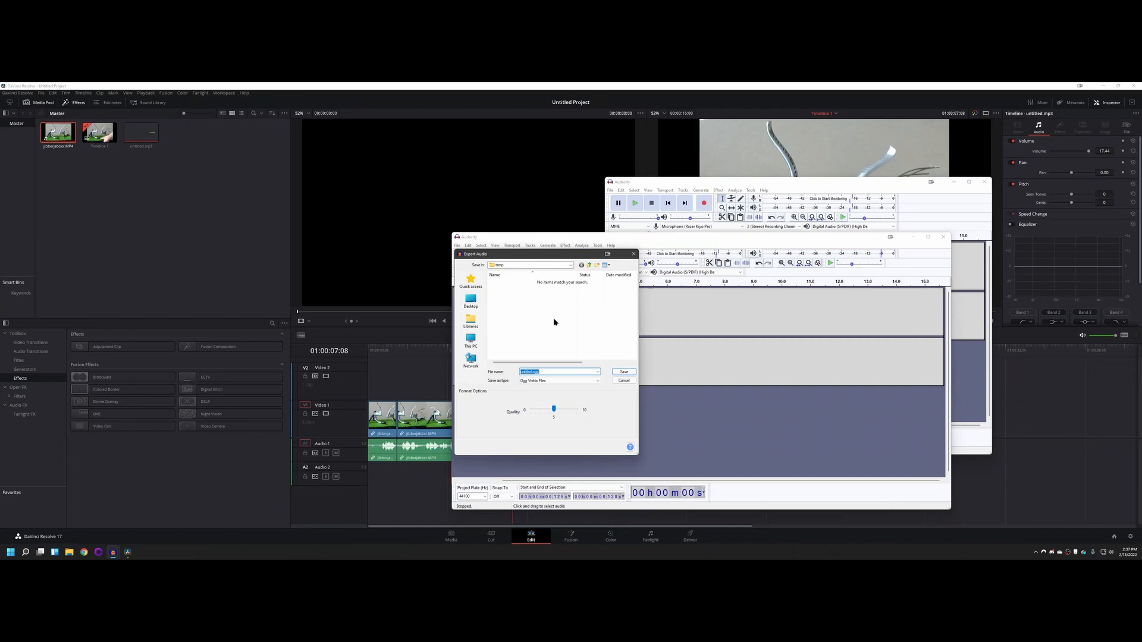
click(621, 373)
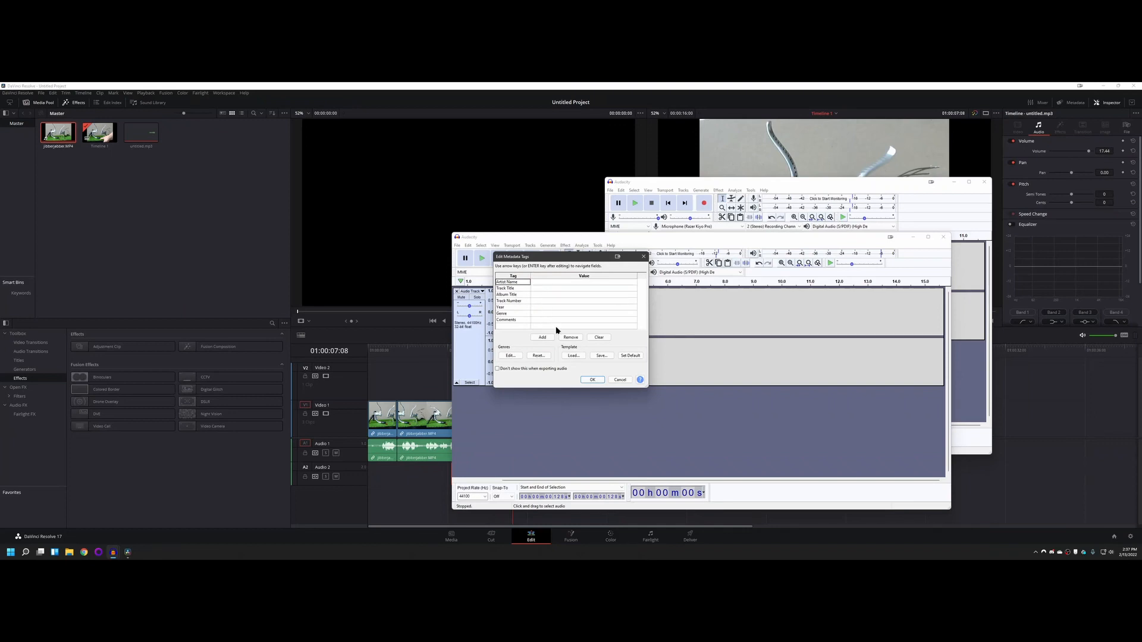
click(592, 381)
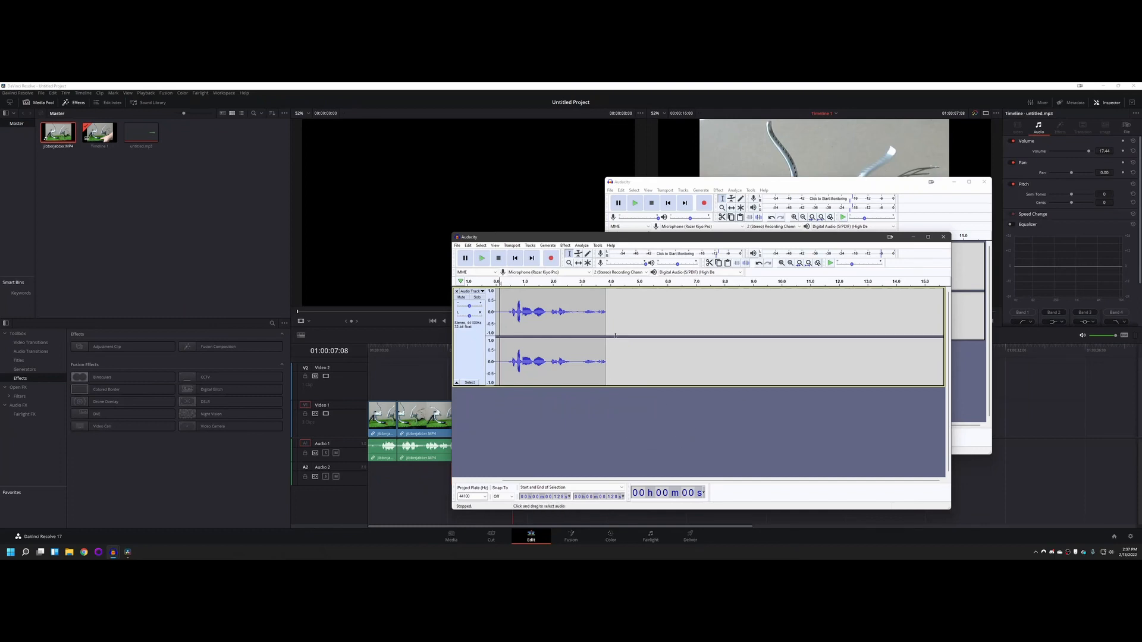
Step: Switch to File Explorer, open the temp folder on the Desktop, and move the window clear of the media pool
click(69, 552)
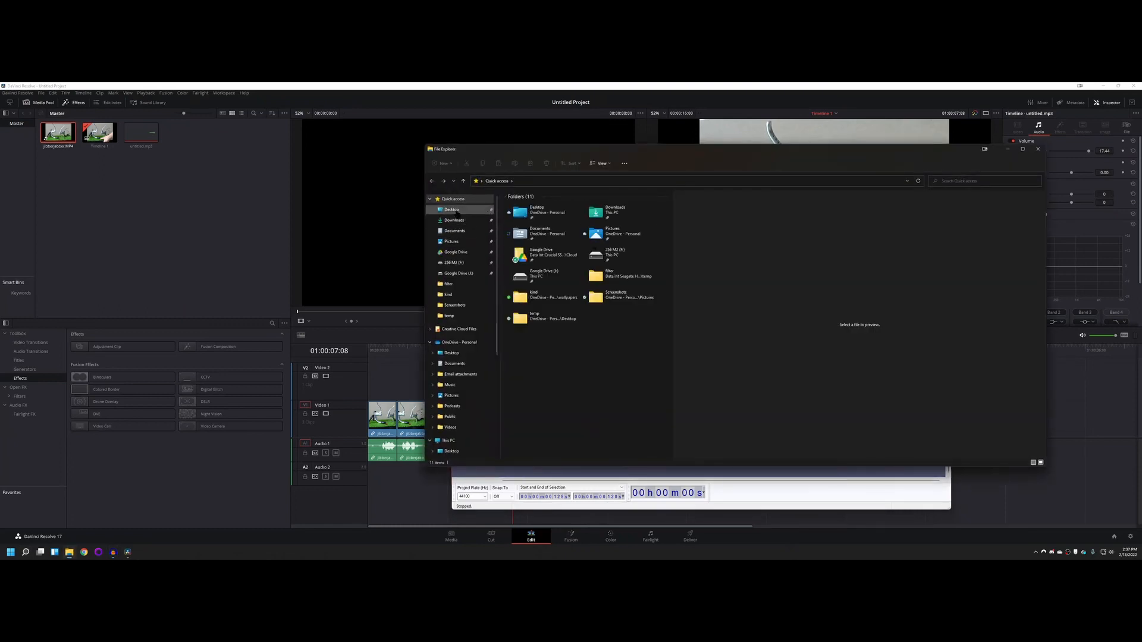
click(455, 211)
double_click(523, 215)
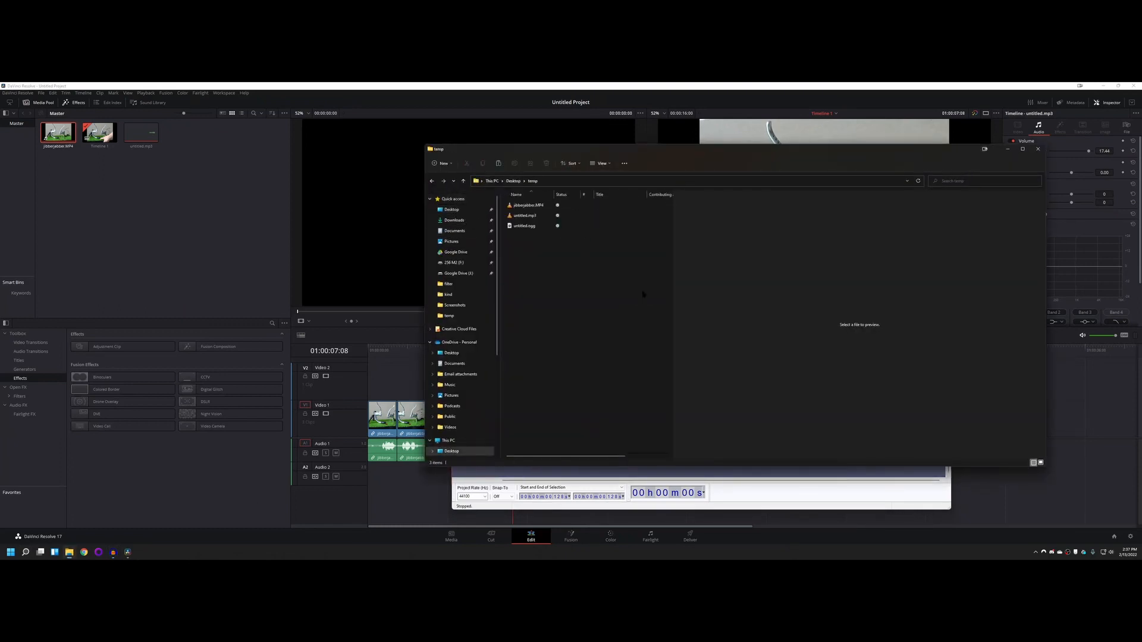
click(538, 226)
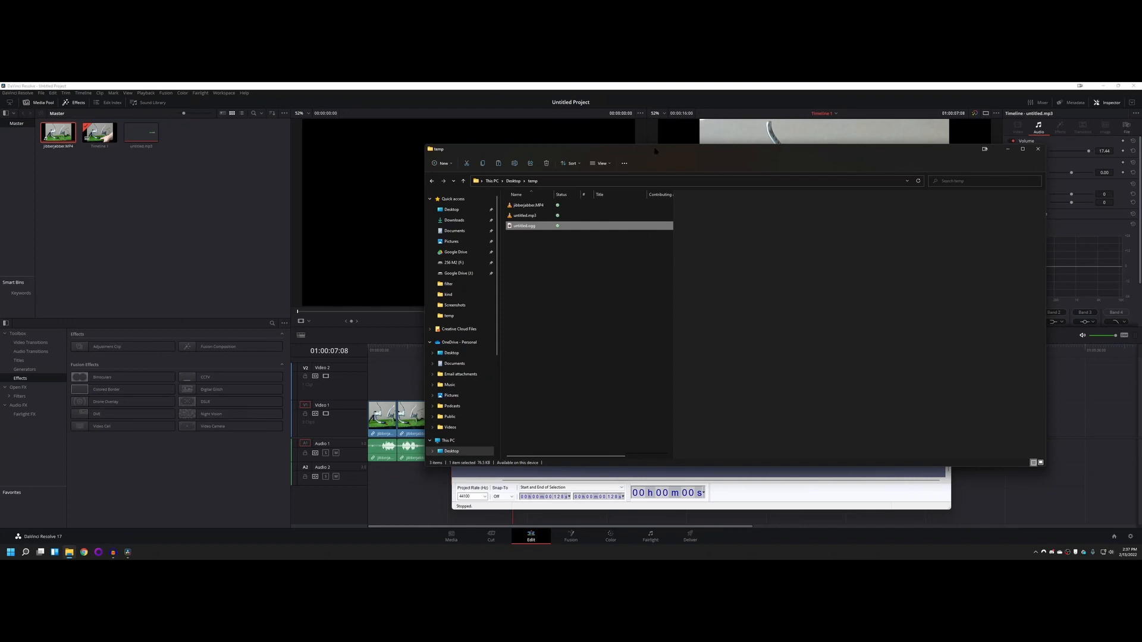
drag(657, 155, 744, 126)
Step: Try to import untitled.ogg from the temp folder into the DaVinci Resolve media pool
drag(606, 196, 128, 189)
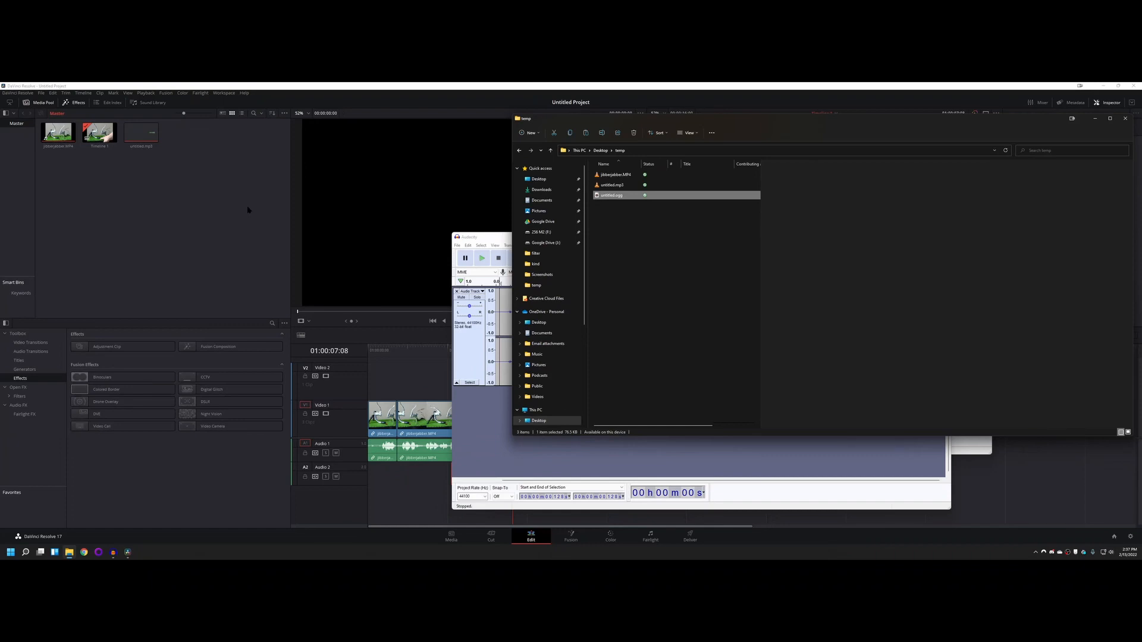
click(276, 85)
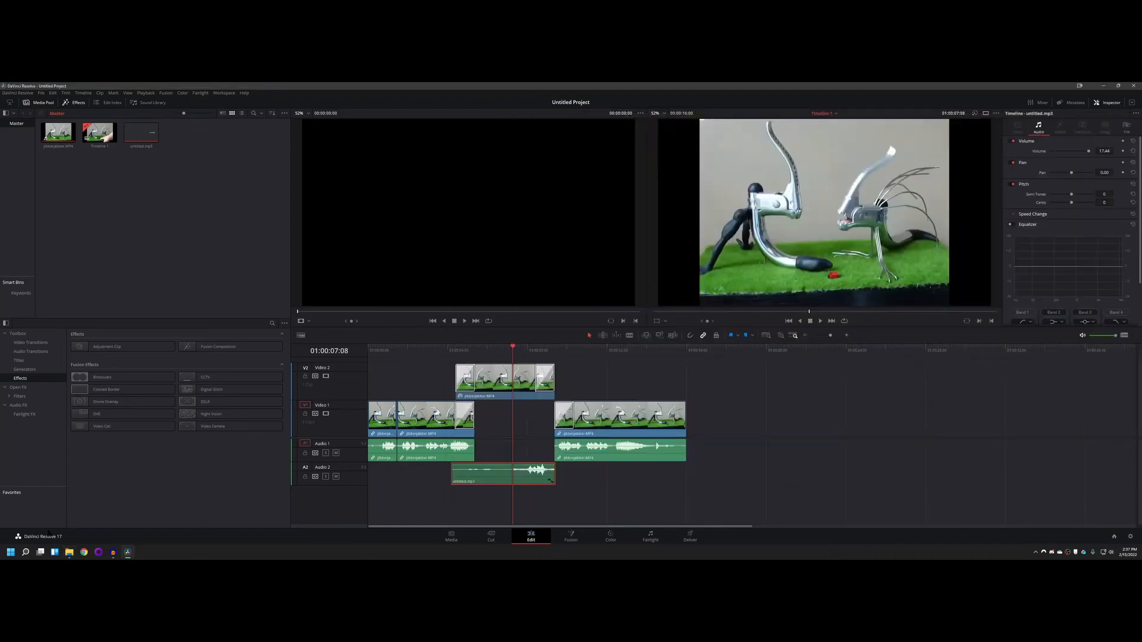
click(69, 552)
drag(609, 197, 173, 221)
click(658, 271)
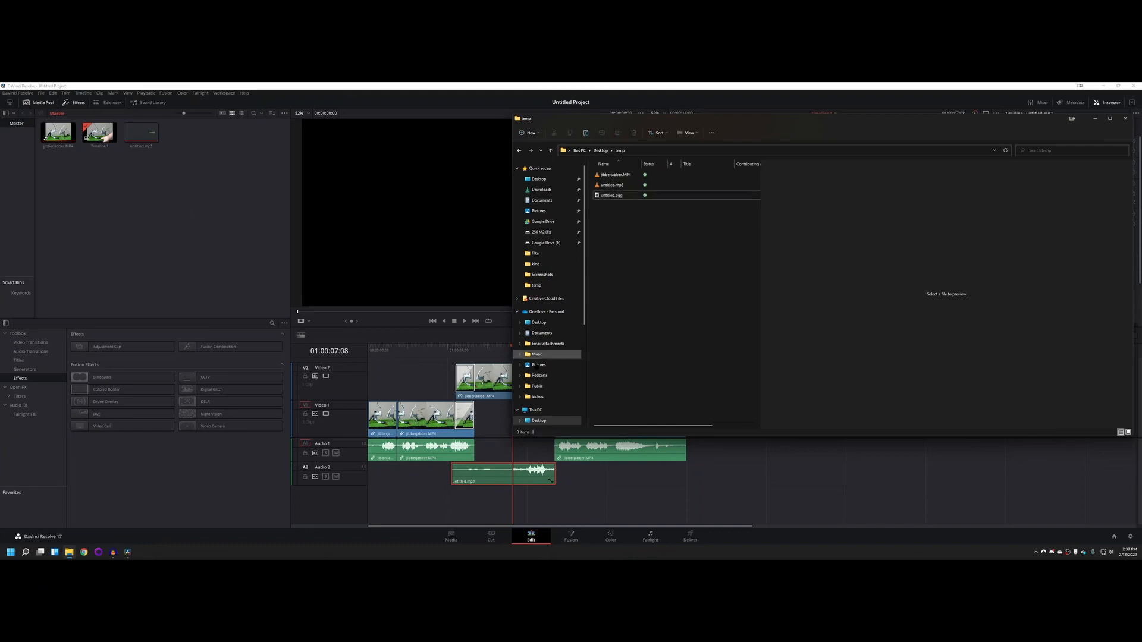
Step: Return to the denoised recording in Audacity and export it to the temp folder as a signed 16-bit PCM WAV with empty metadata
mouse_move(113, 556)
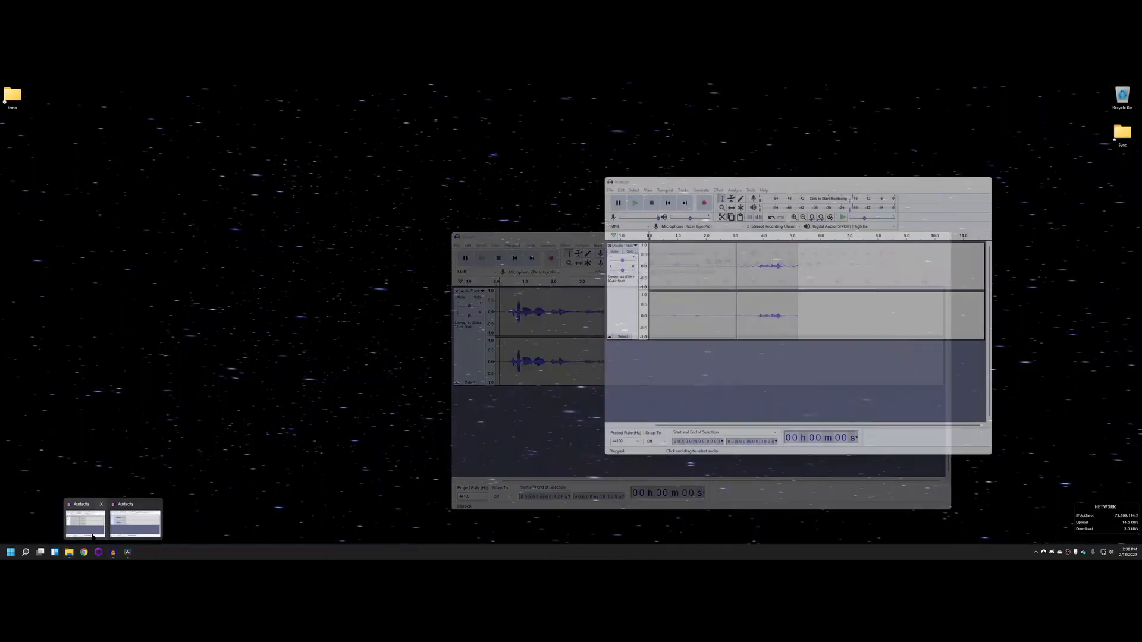
click(135, 523)
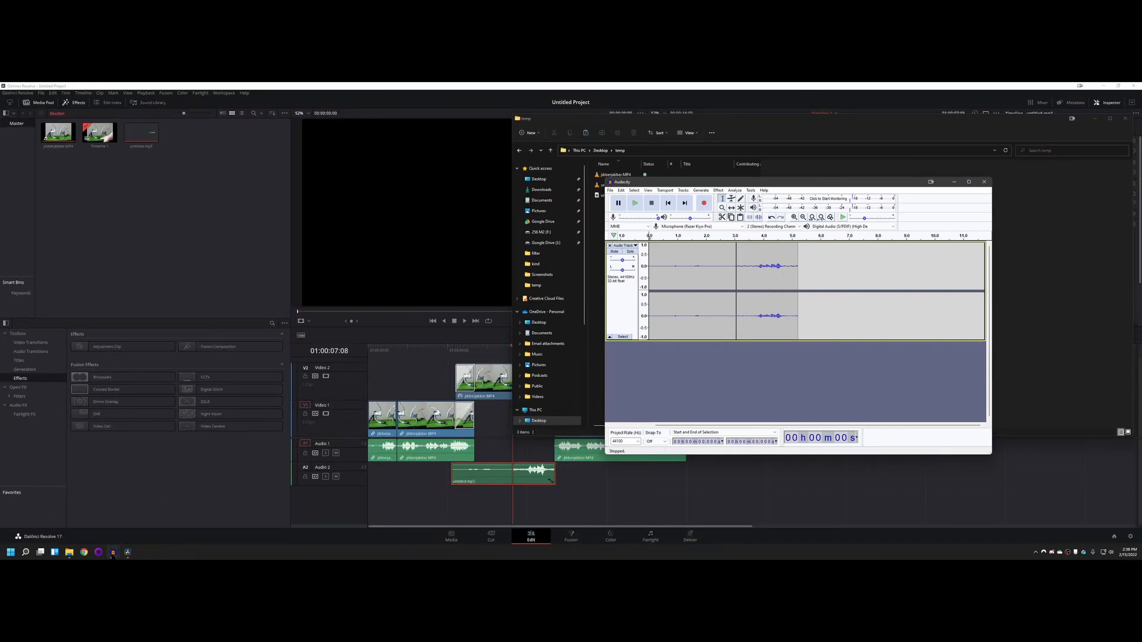
click(85, 523)
click(460, 246)
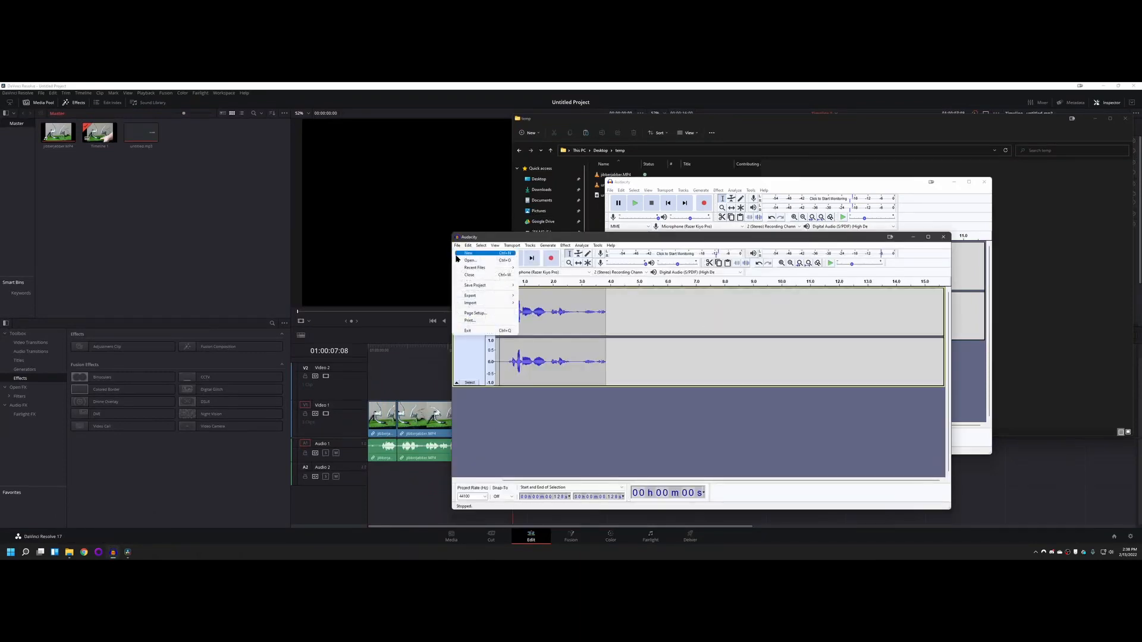
mouse_move(514, 297)
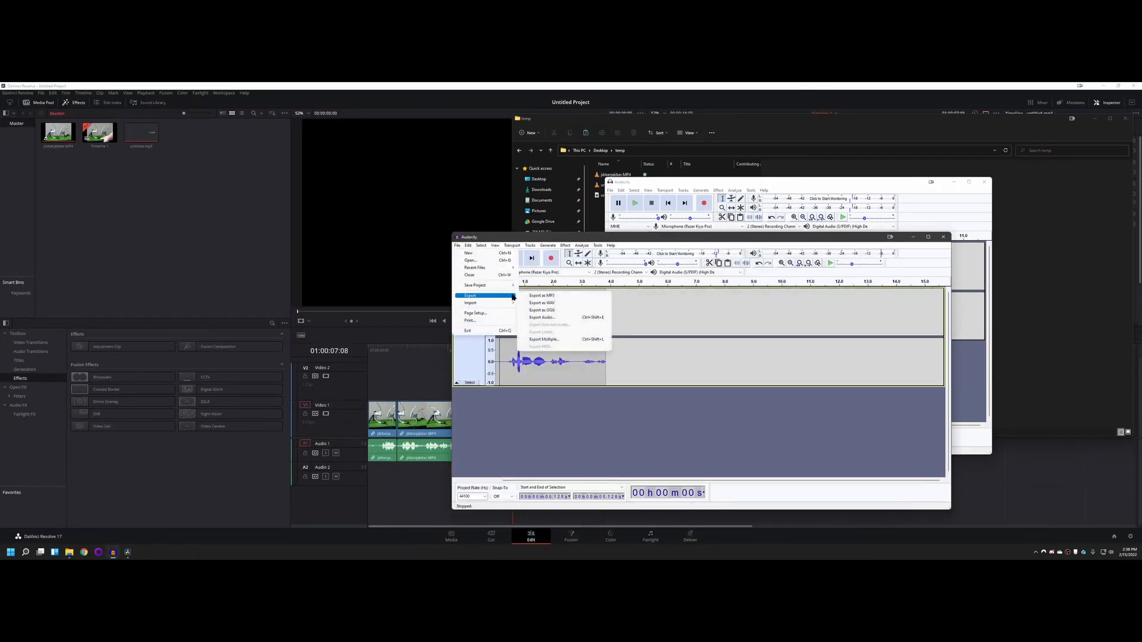
click(559, 305)
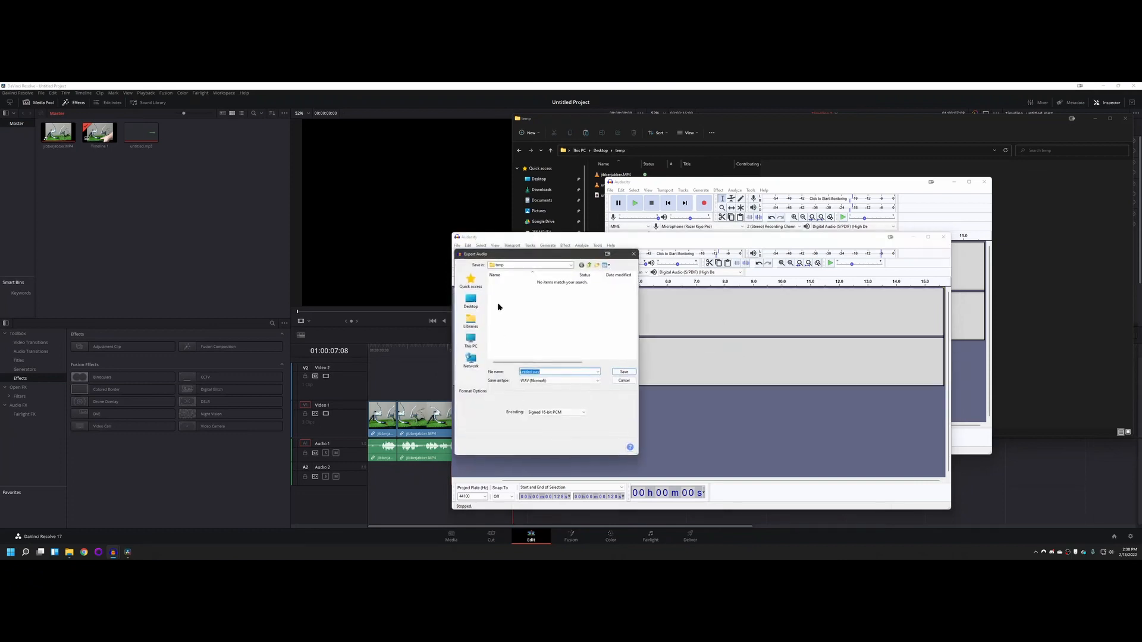
click(618, 372)
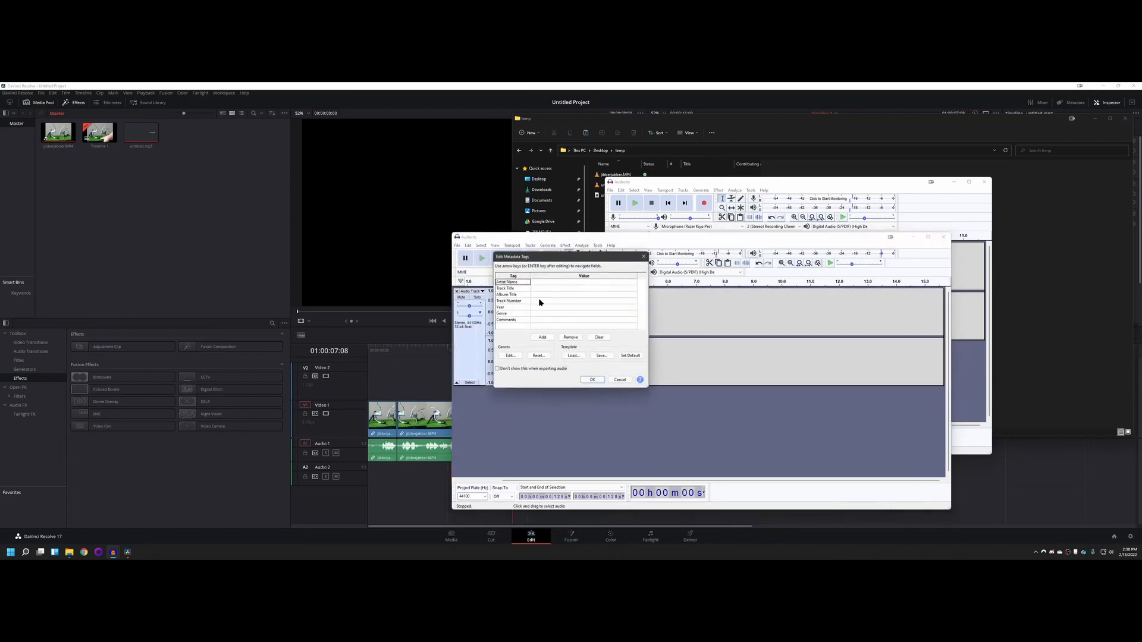
click(592, 381)
Step: Export the denoised recording to the temp folder as an MP3 named untitled2.mp3, with the metadata tags left empty
click(456, 245)
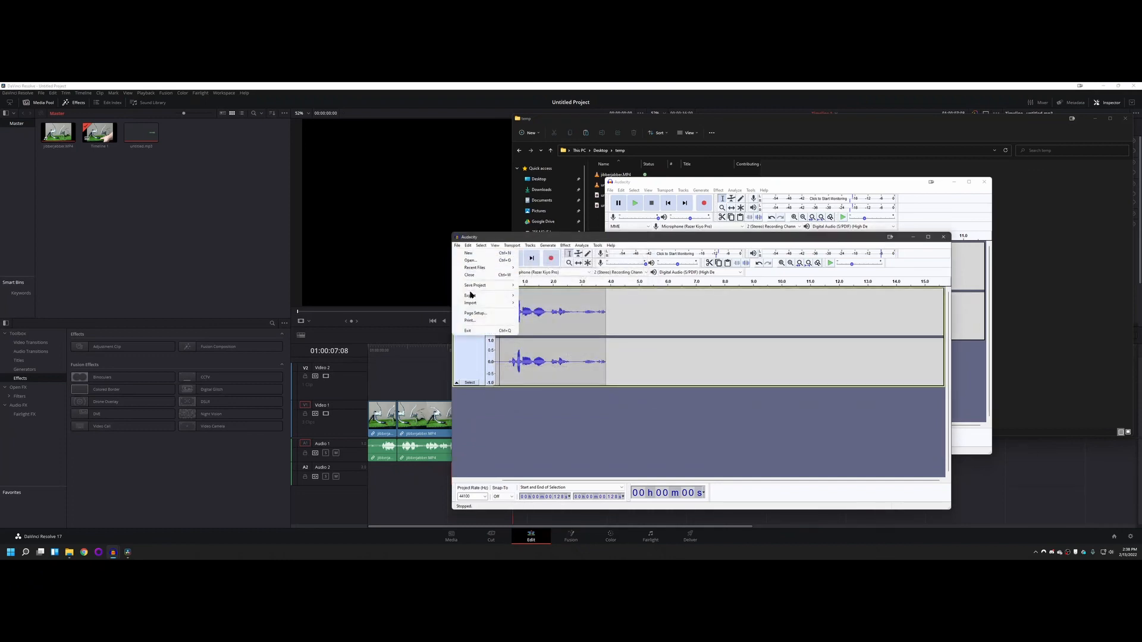
mouse_move(478, 297)
click(548, 298)
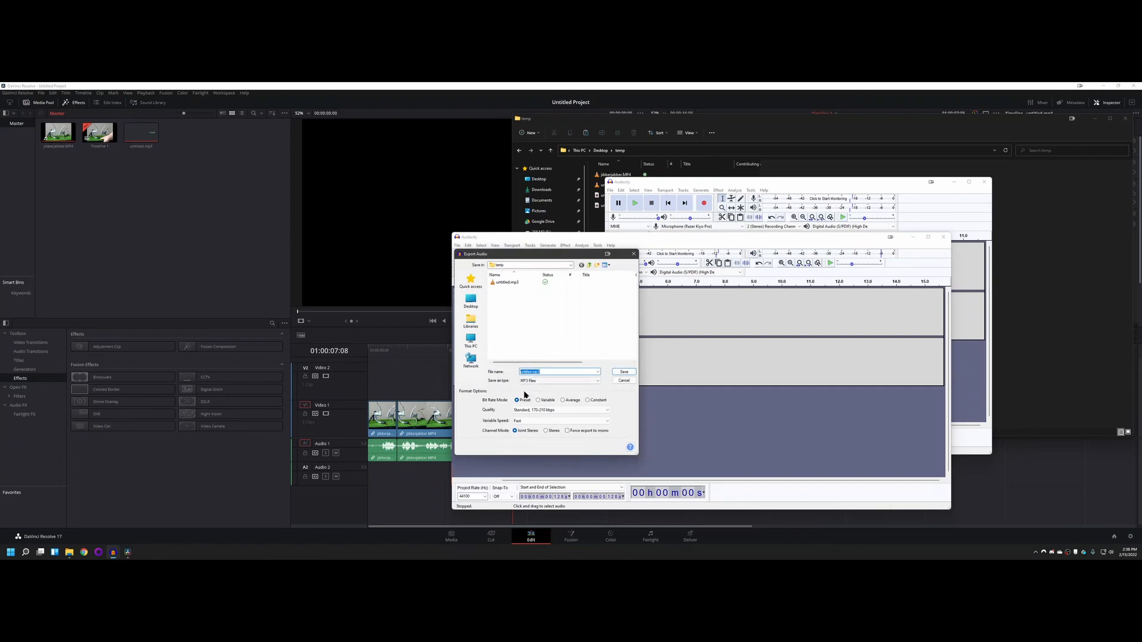
click(536, 372)
click(624, 371)
click(592, 379)
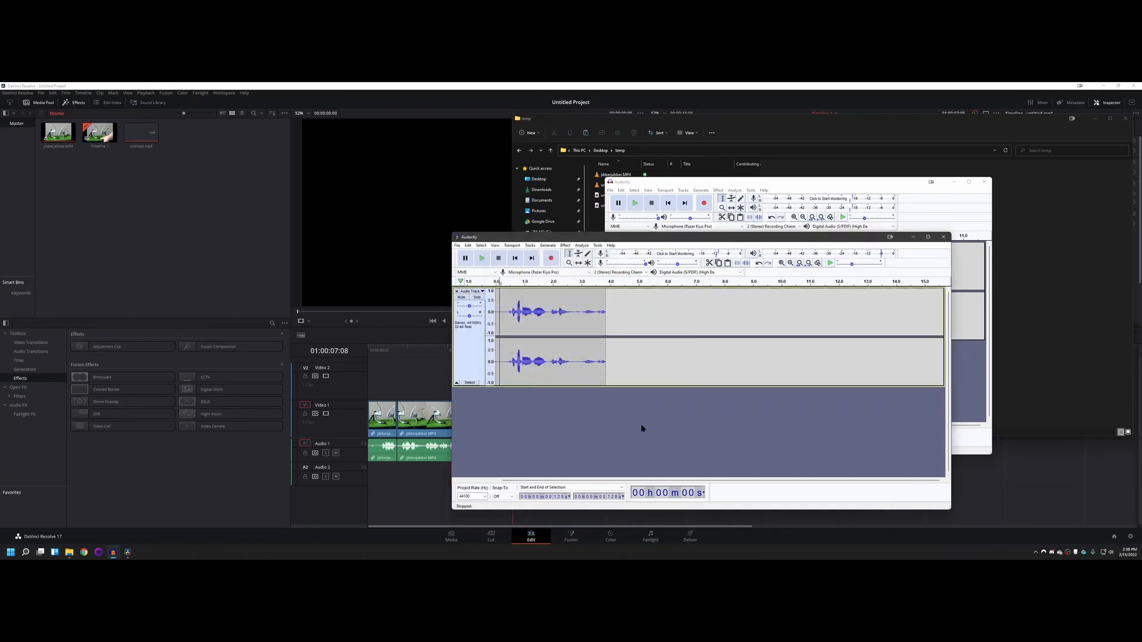
Step: Switch to DaVinci Resolve and import untitled.wav into its media pool from the temp folder in File Explorer
click(230, 242)
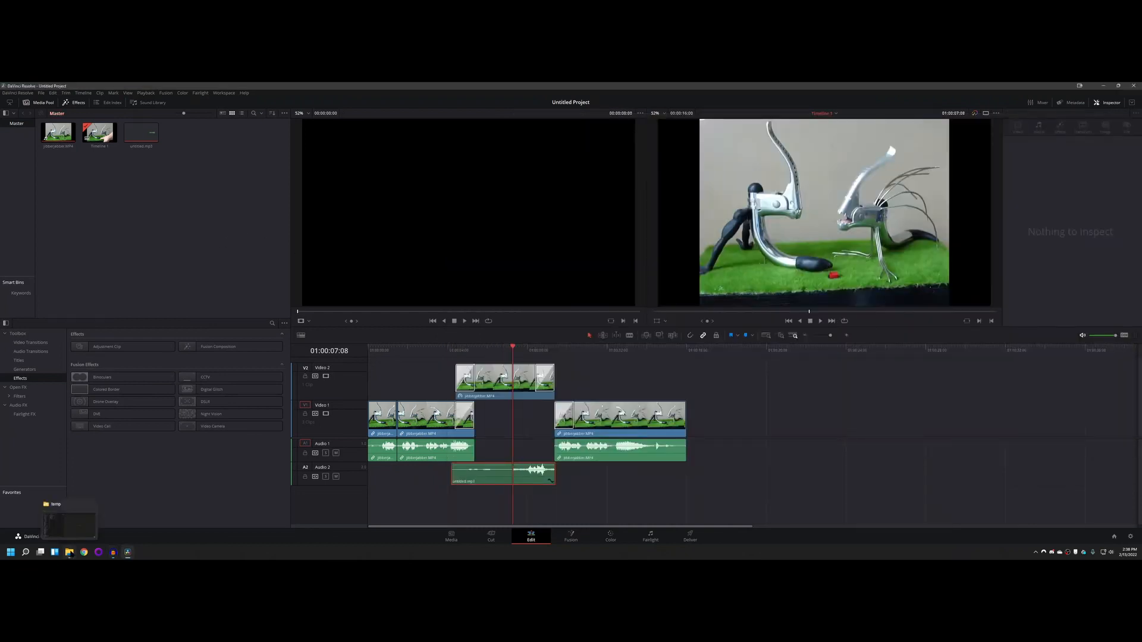
click(70, 553)
drag(611, 205, 136, 242)
click(614, 252)
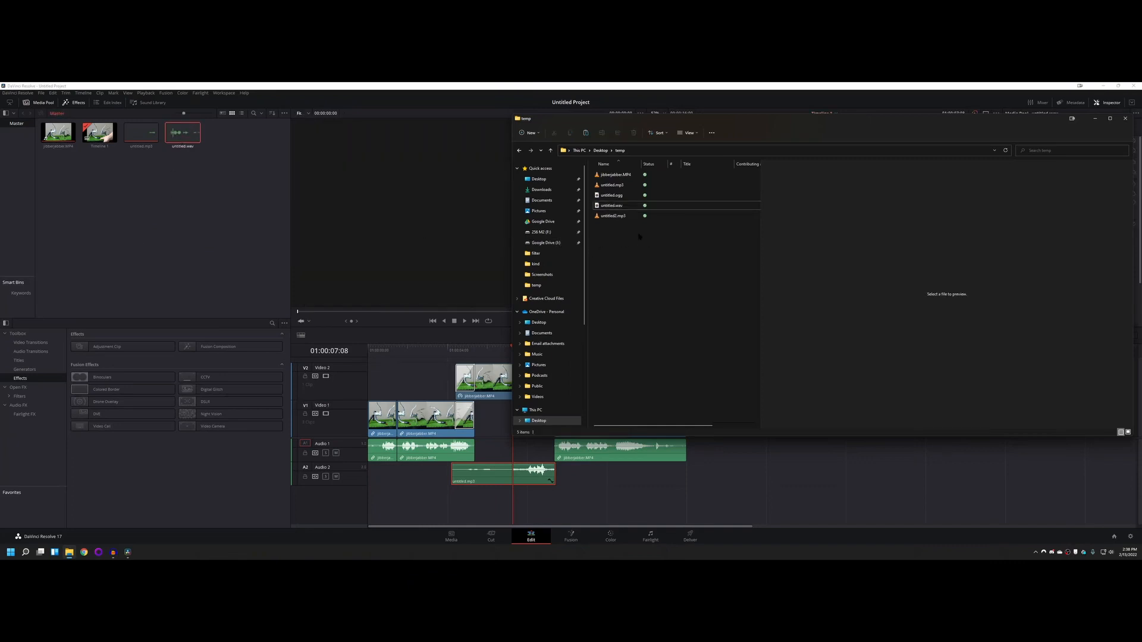
Step: Import untitled2.mp3 from the temp folder into the media pool, and remove it from the pool again
drag(606, 215, 202, 178)
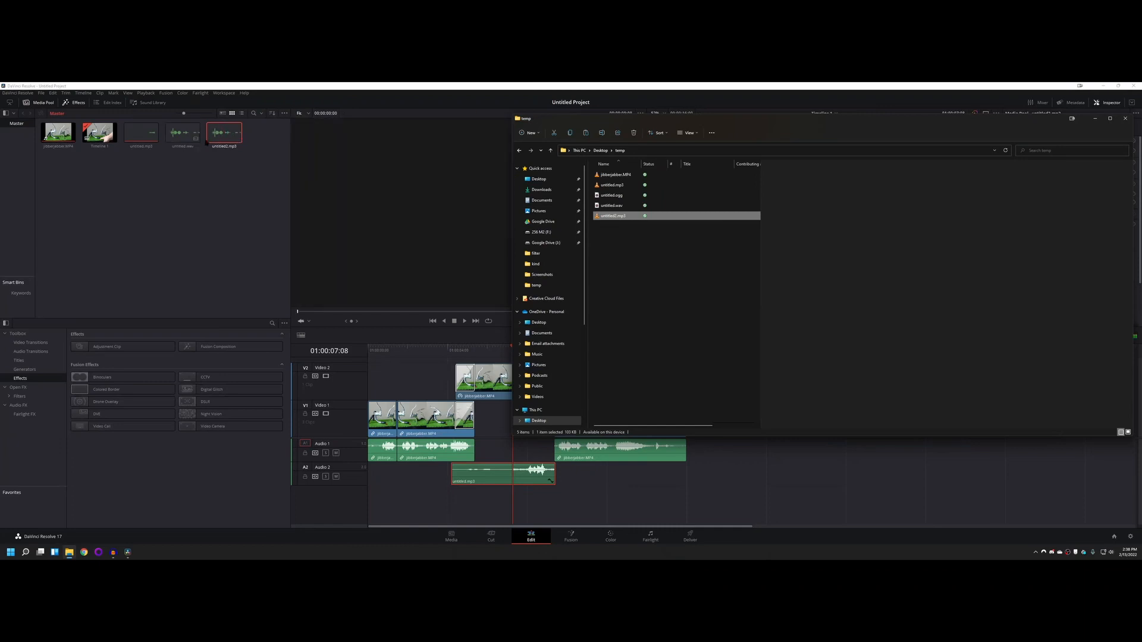
click(232, 190)
key(Delete)
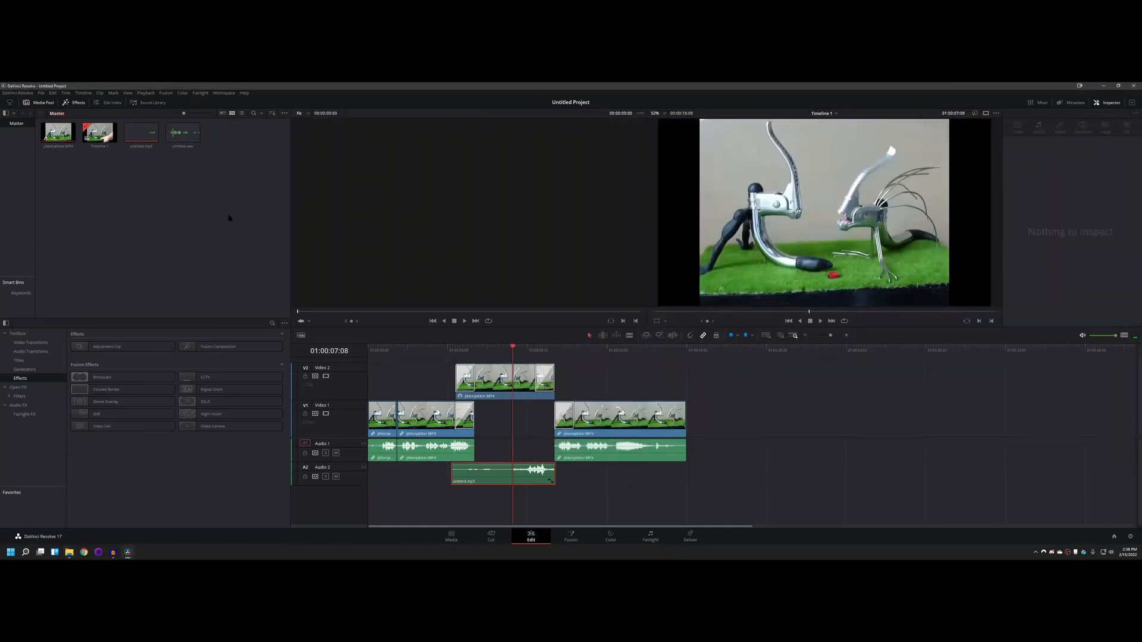
Step: Place untitled.wav on Audio 2 just after the untitled.mp3 clip and play the timeline from 01:00:06:01
click(181, 133)
drag(181, 133, 591, 484)
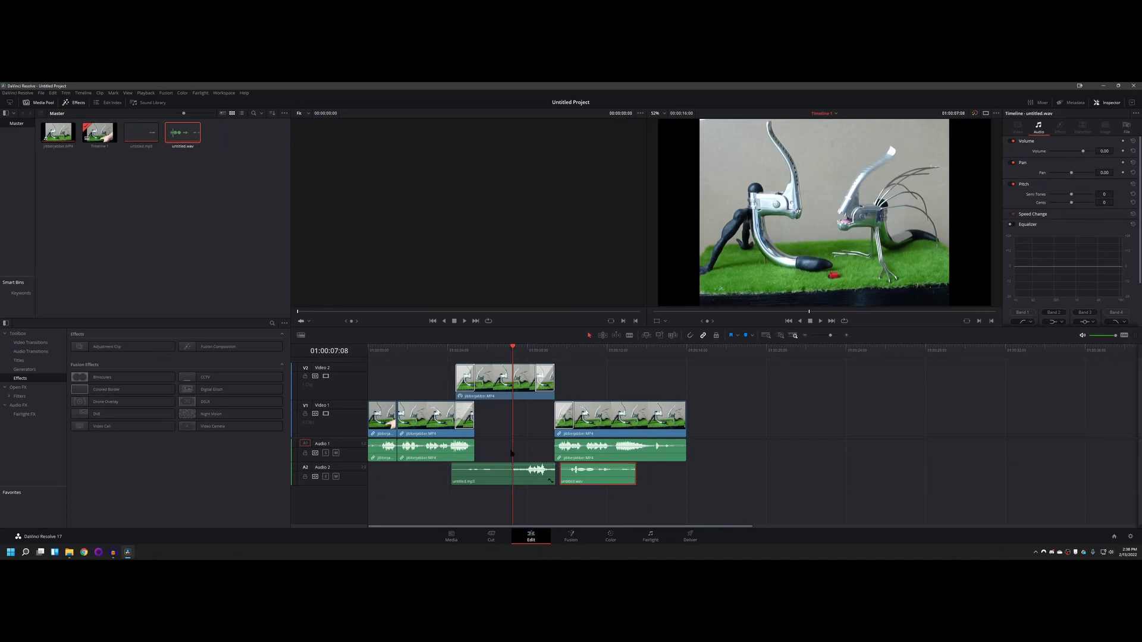
drag(515, 348, 488, 347)
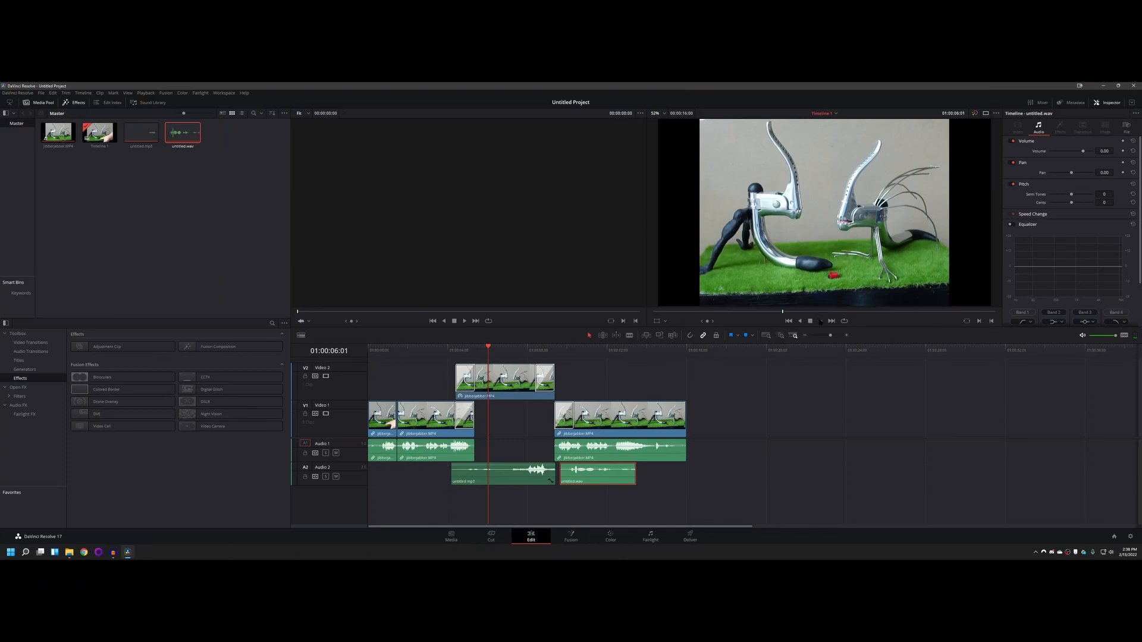
click(821, 321)
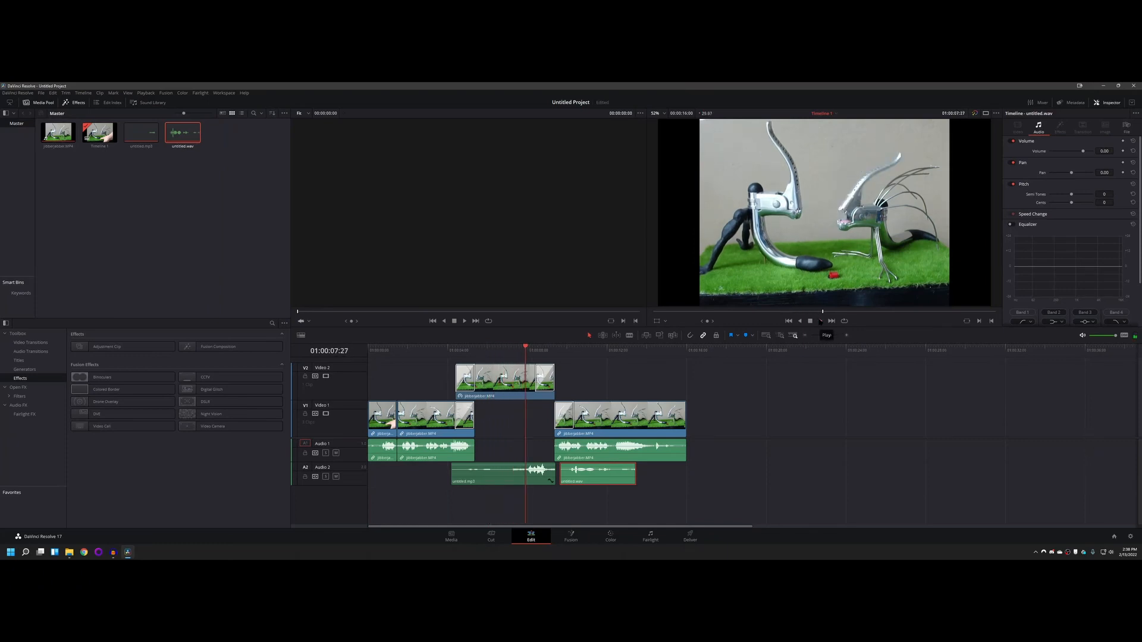
Step: Try to delete the untitled.mp3 clip from Audio 2, and undo the ripple deletion
click(504, 477)
key(Delete)
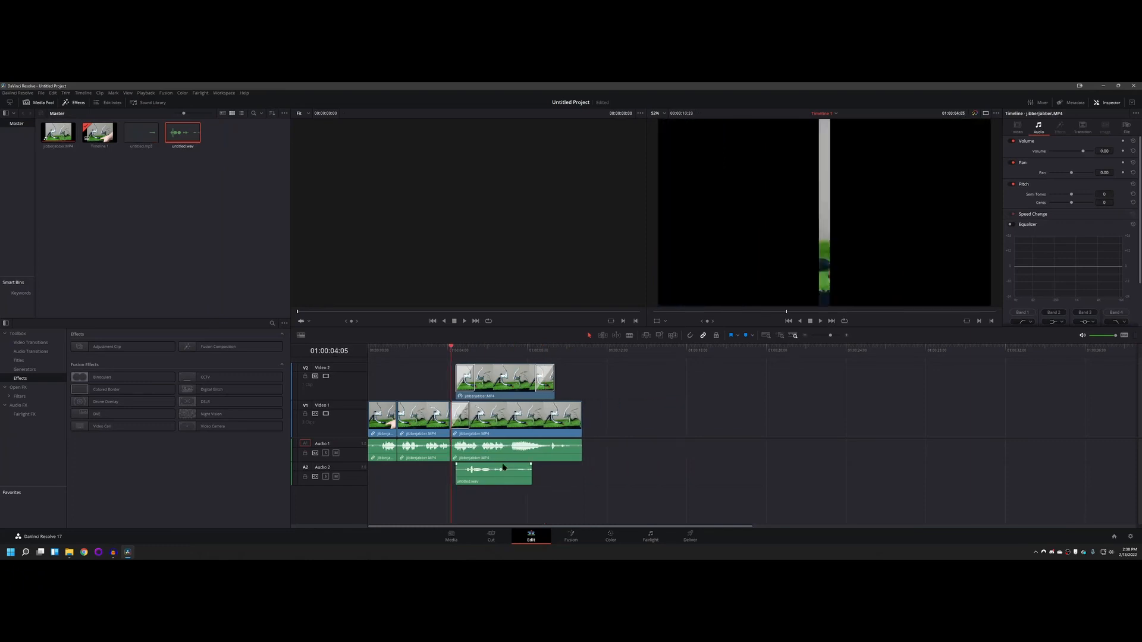
key(ctrl+z)
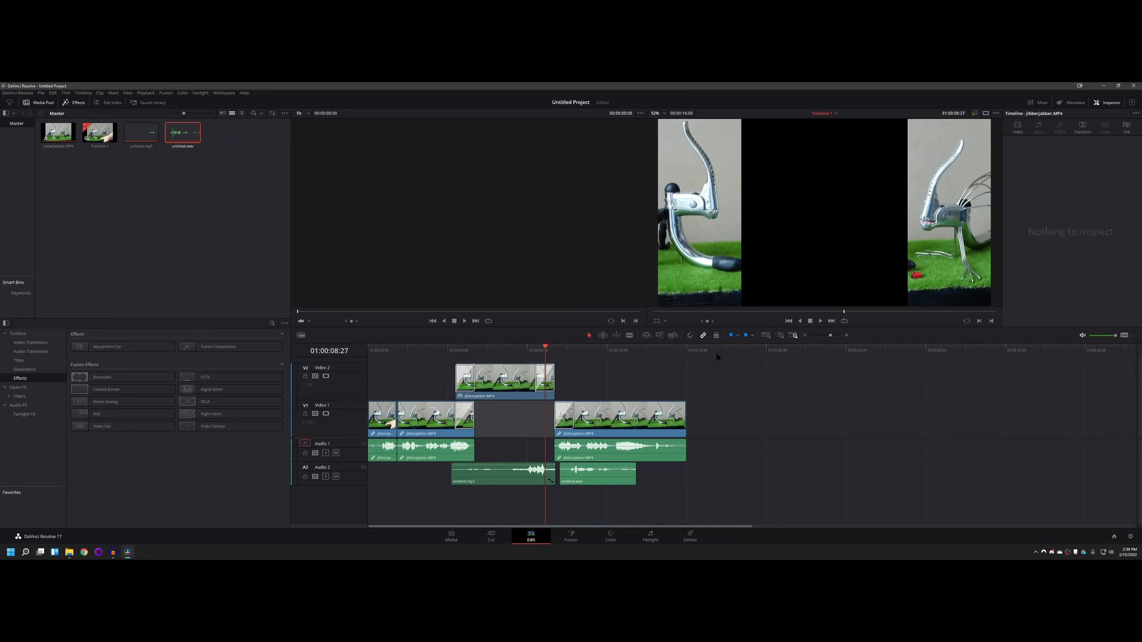
Step: Move the untitled.mp3 clip to empty timeline space past all other clips and delete it there
drag(498, 464, 830, 476)
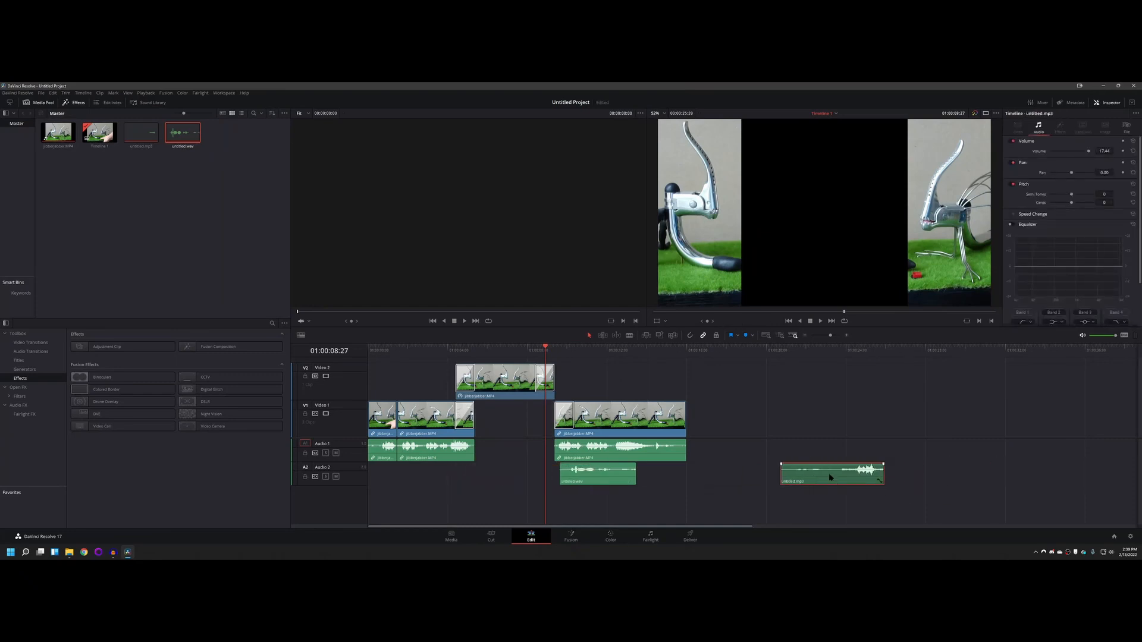
key(Delete)
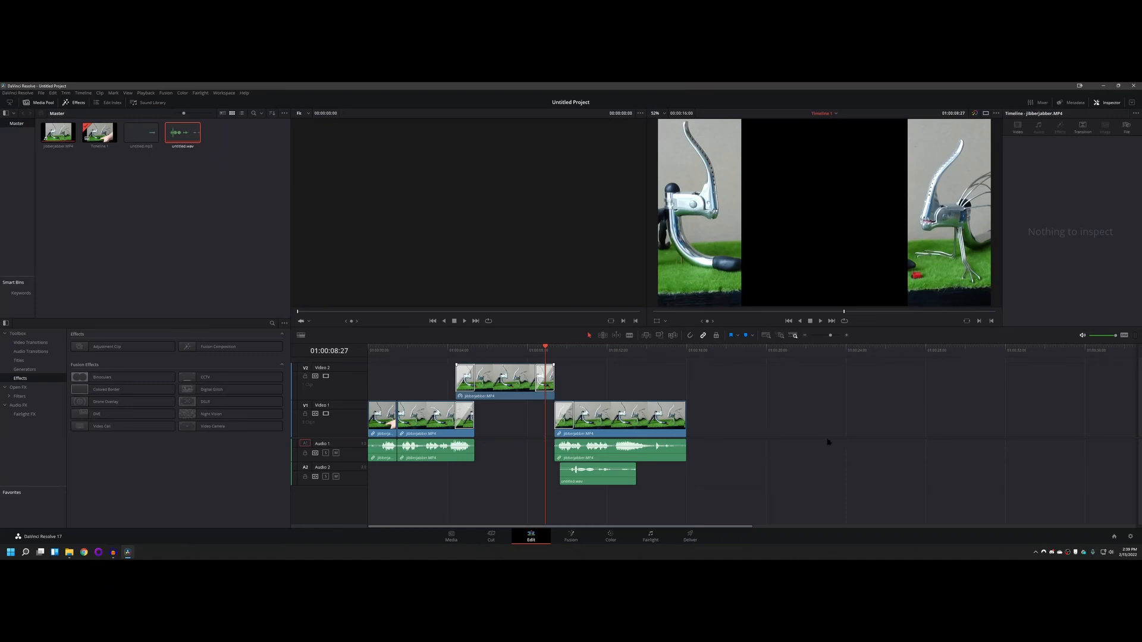
Step: Move untitled.wav along Audio 2 into the gap between the Video 1 clips, and save the project
drag(597, 476, 516, 483)
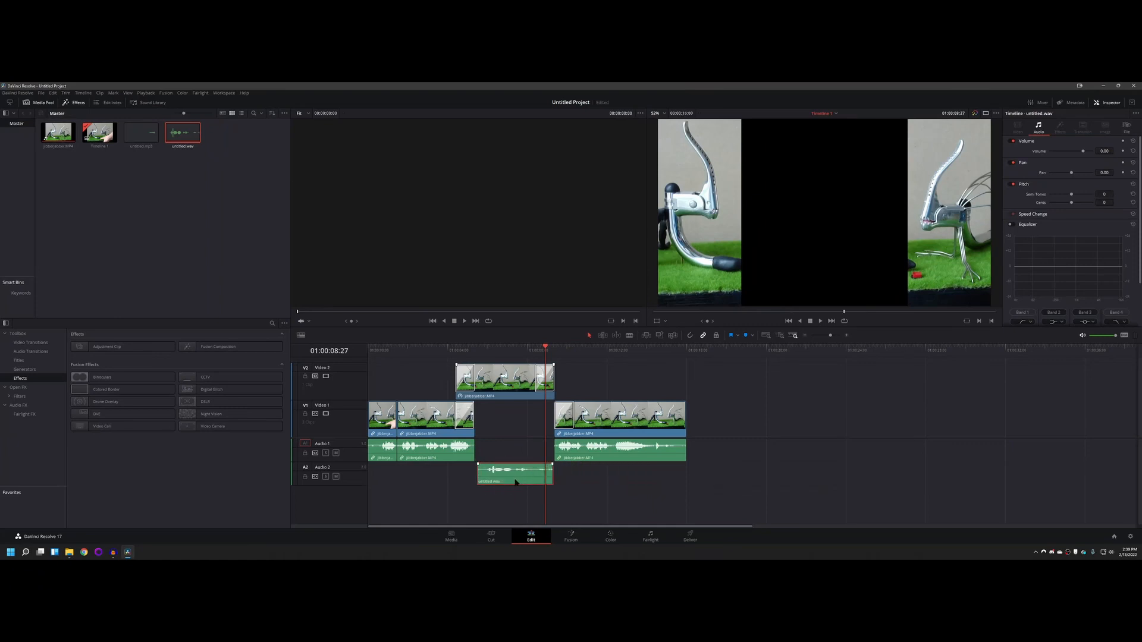
key(ctrl+s)
Step: Collapse the Equalizer settings of untitled.wav and switch off Retime and Scaling for the Video 2 clip
click(1060, 226)
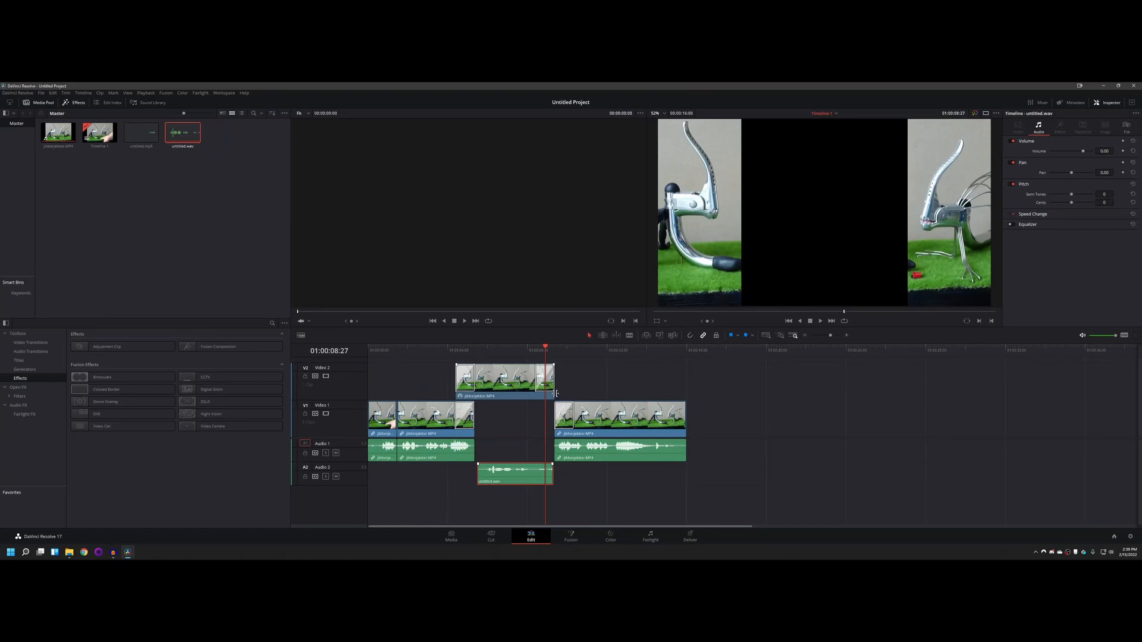
click(552, 390)
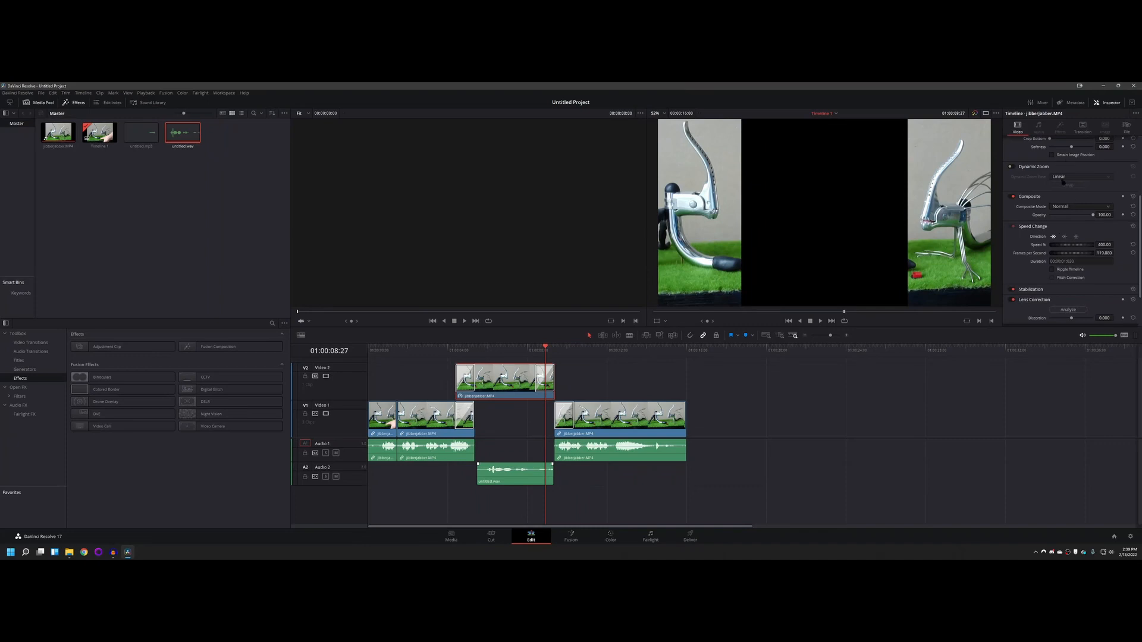
scroll(1062, 182, down, 3)
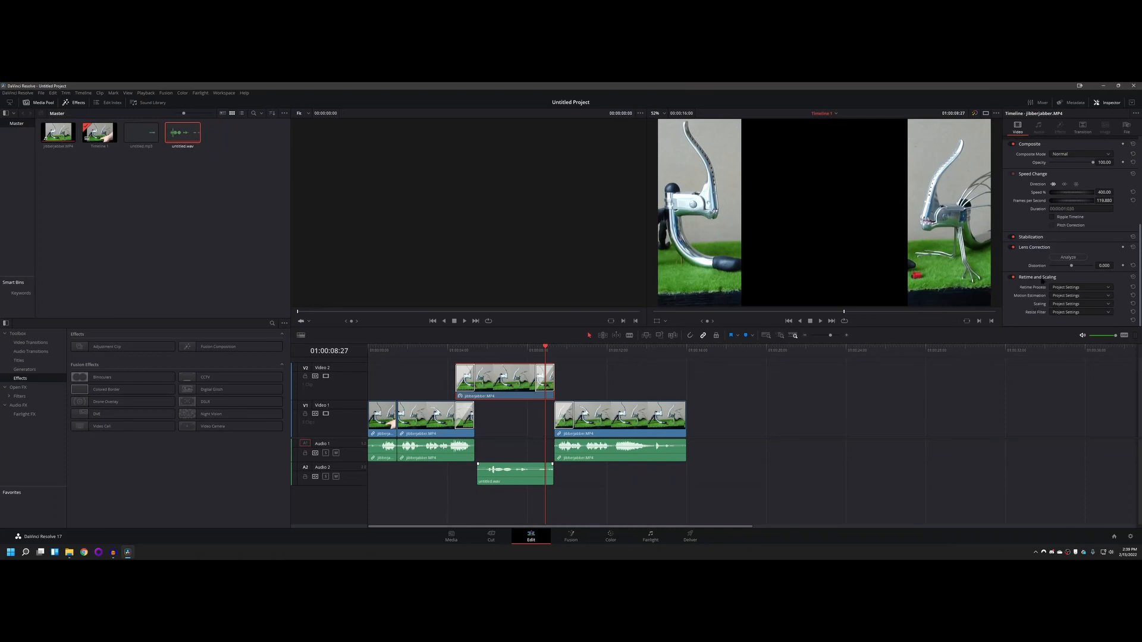
click(1013, 277)
click(514, 474)
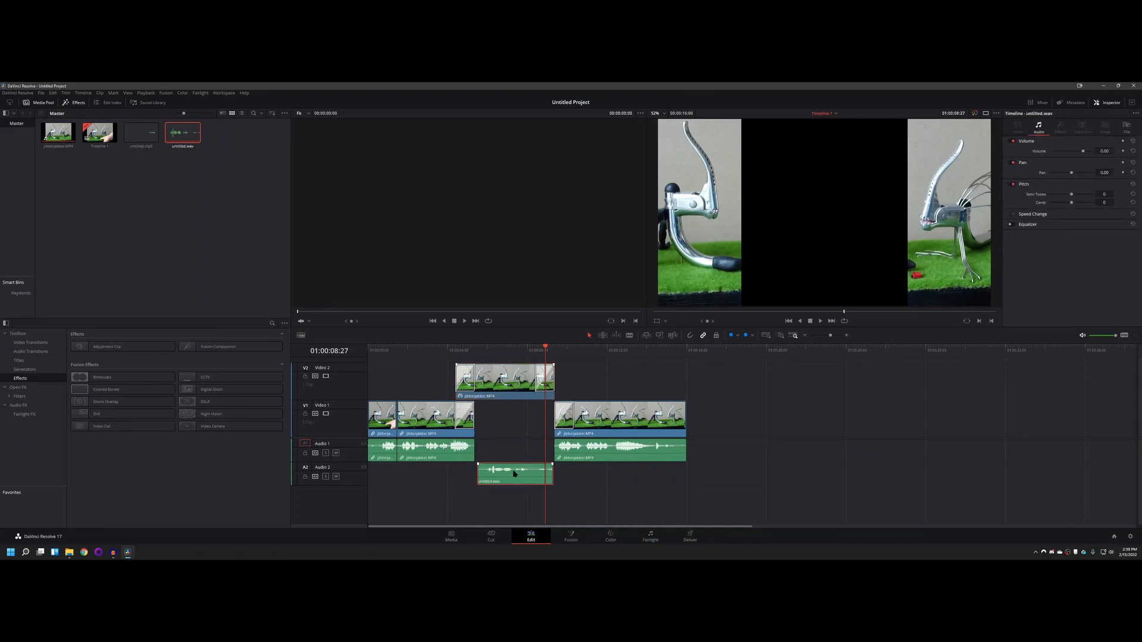
click(517, 395)
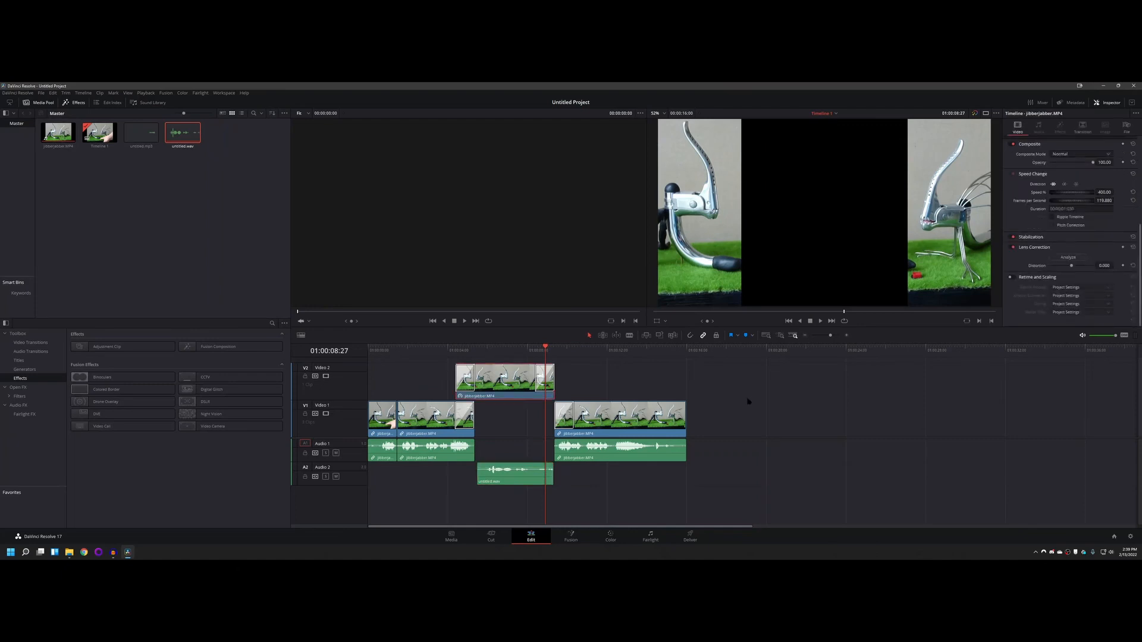
Step: Ripple delete the Video 2 clip and undo it, and switch the clip's Retime and Scaling back on
key(ctrl+z)
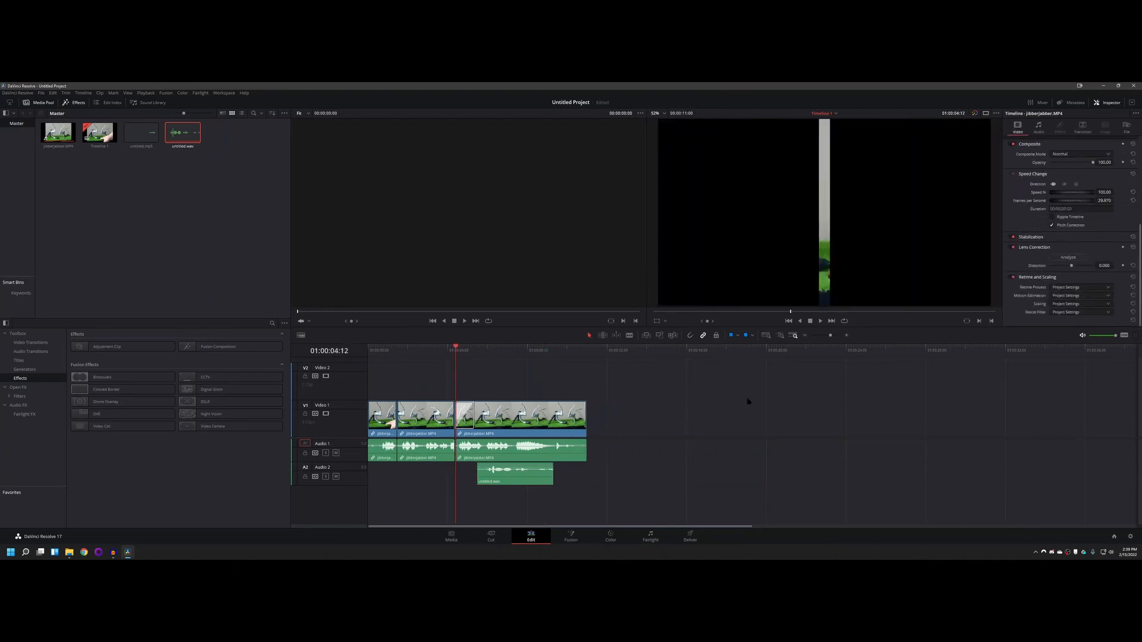
key(ctrl+shift+z)
click(1011, 278)
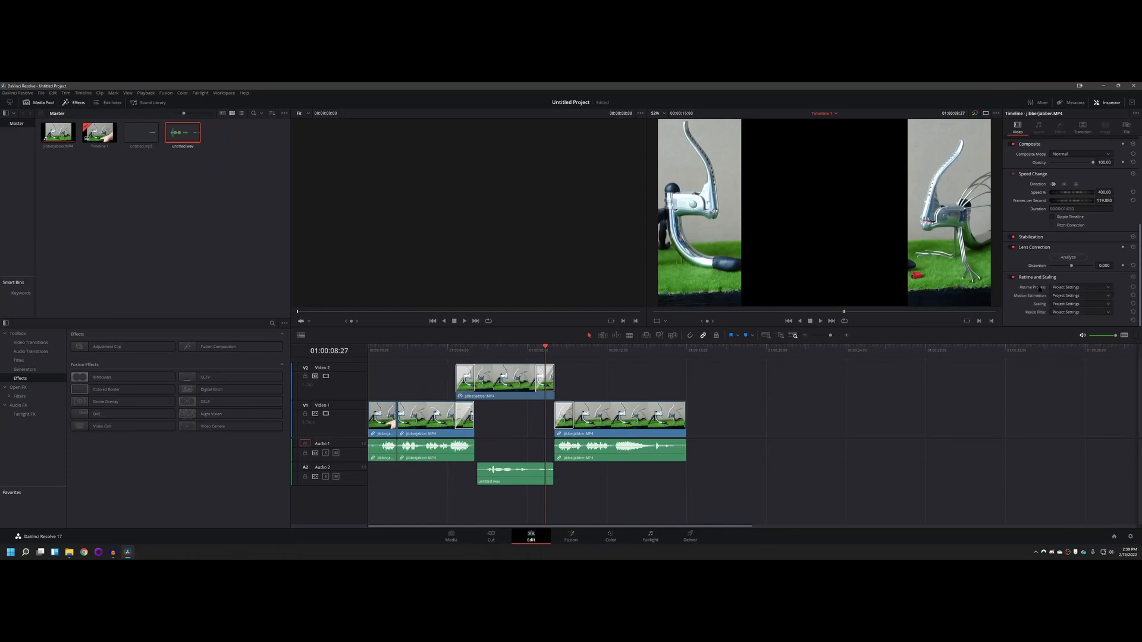
scroll(1045, 239, up, 5)
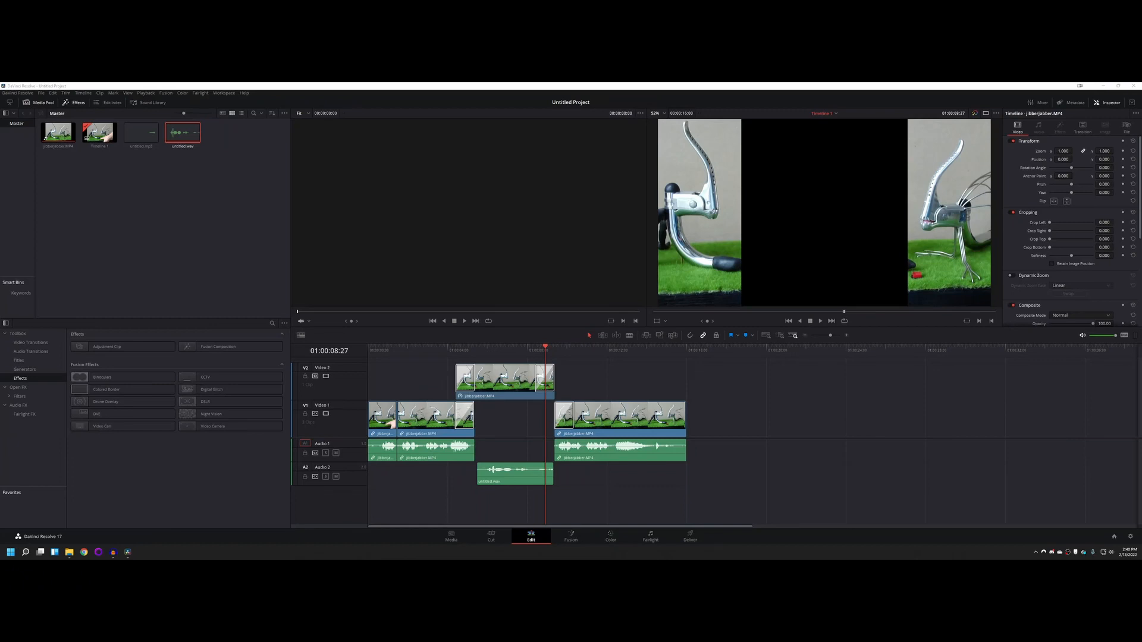
Step: Delete the Video 2 clip without shifting the other clips and undo it, two times in a row
right_click(515, 373)
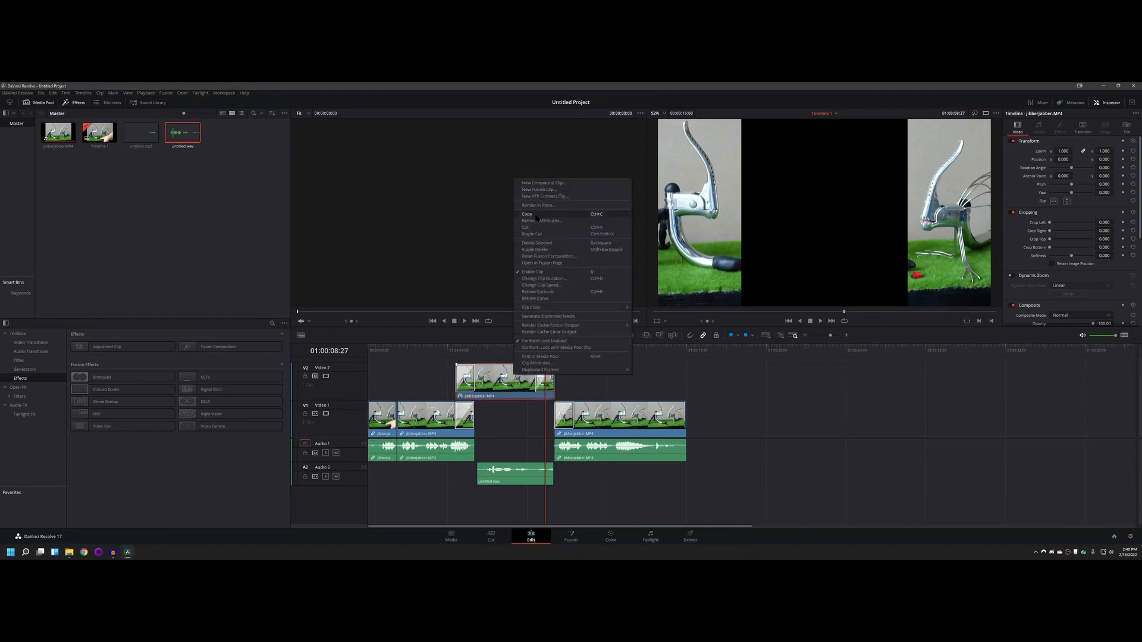
click(537, 244)
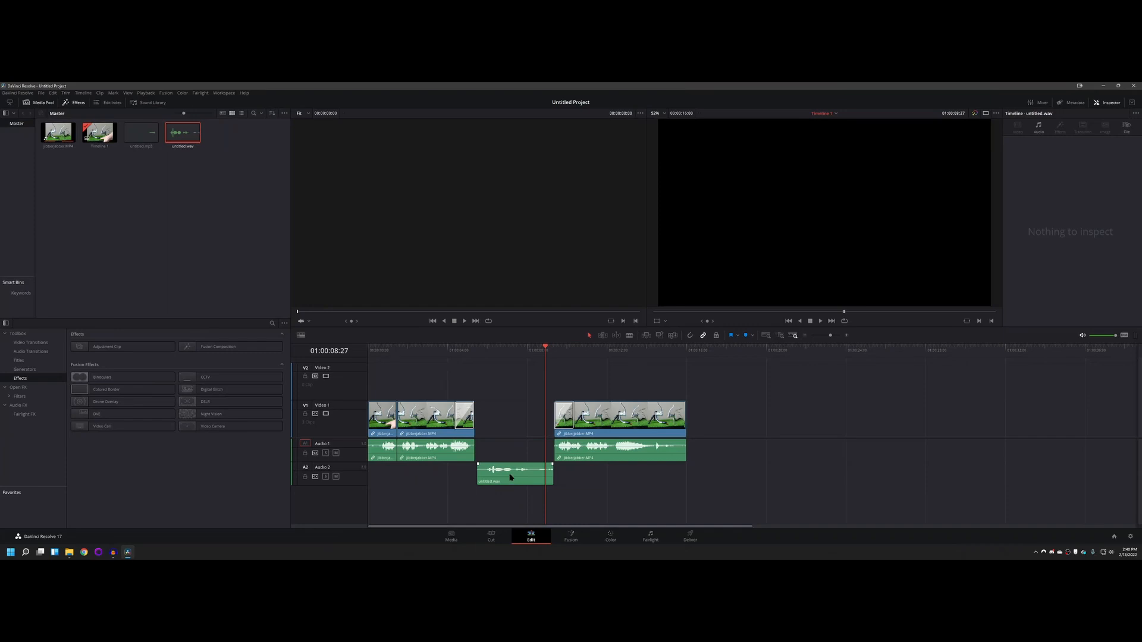
key(ctrl+z)
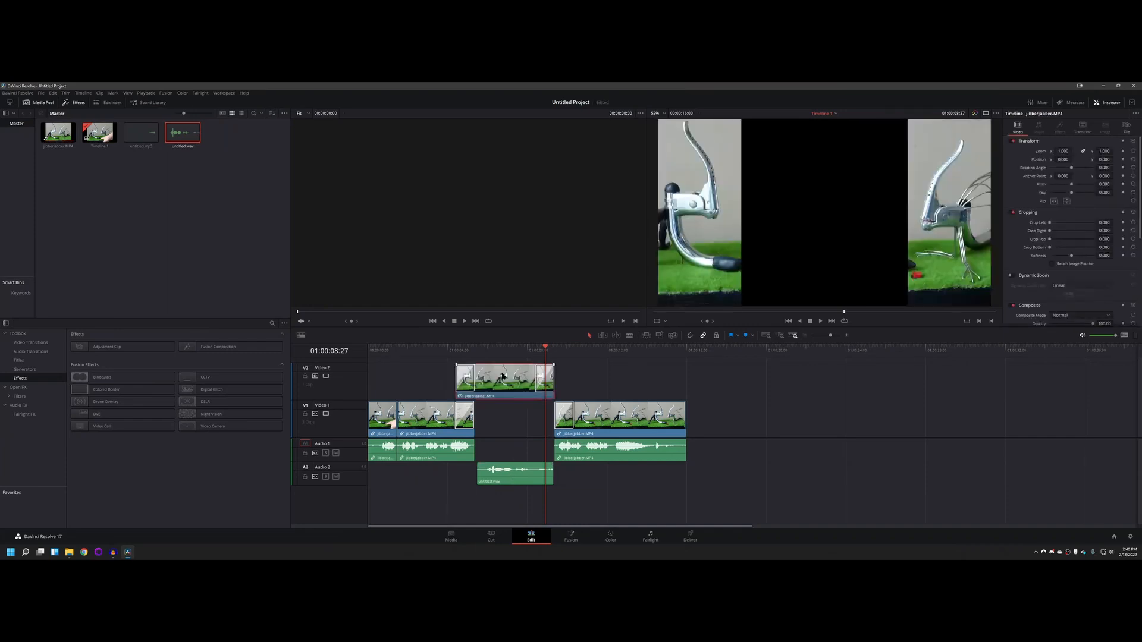
key(Delete)
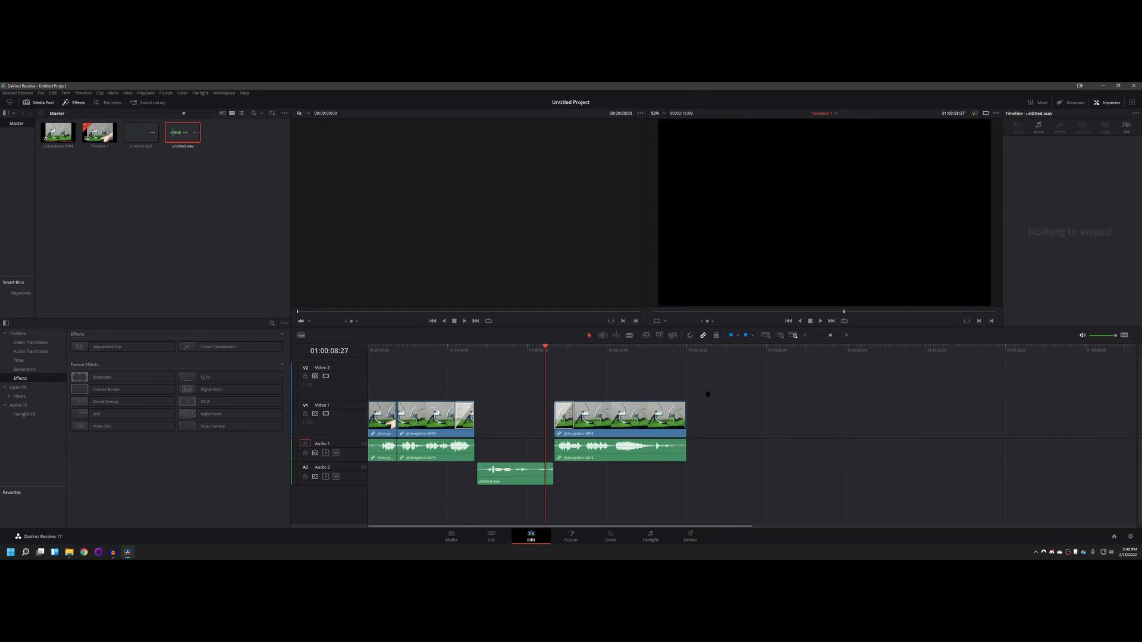
key(ctrl+z)
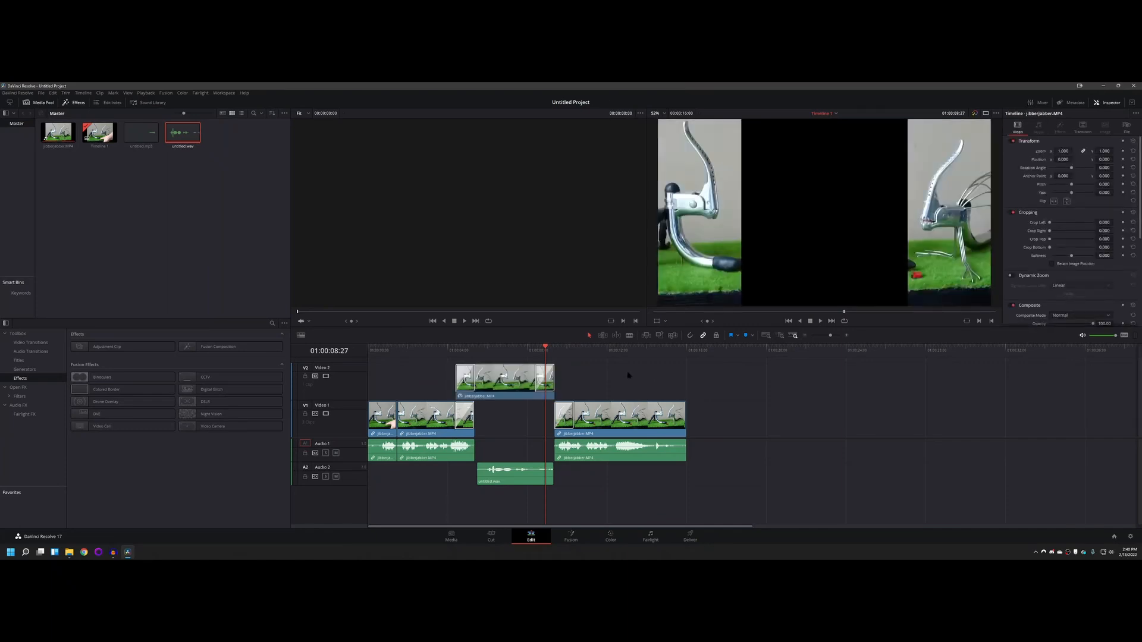
Step: Ripple delete the Video 2 clip and undo it, and delete it without closing the gap and undo that too
click(512, 384)
key(shift+BackSpace)
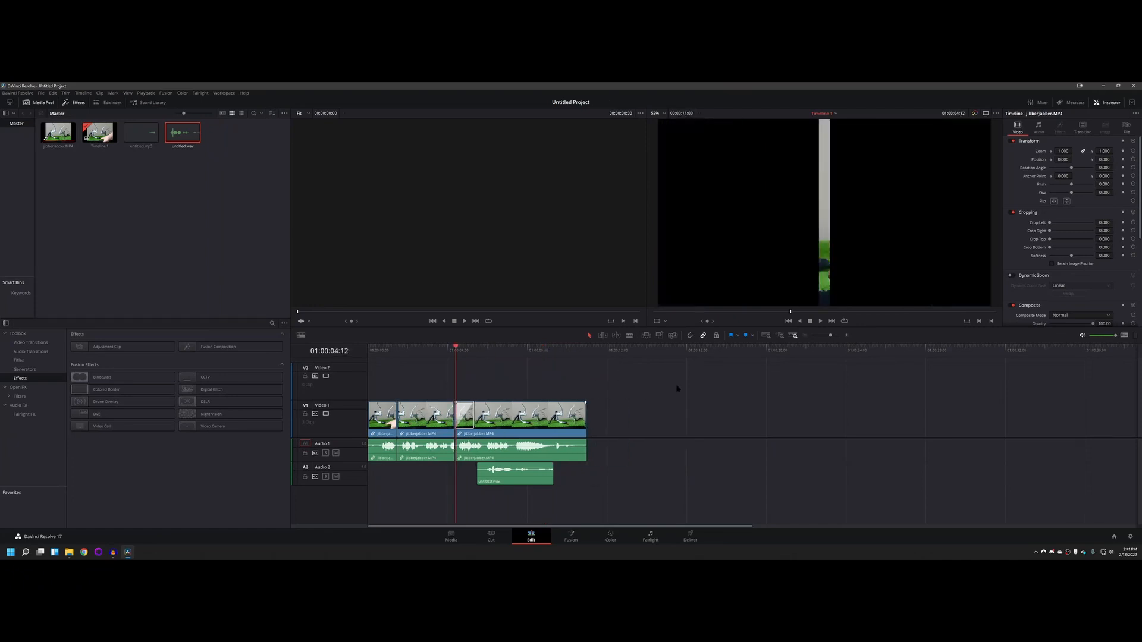
key(ctrl+z)
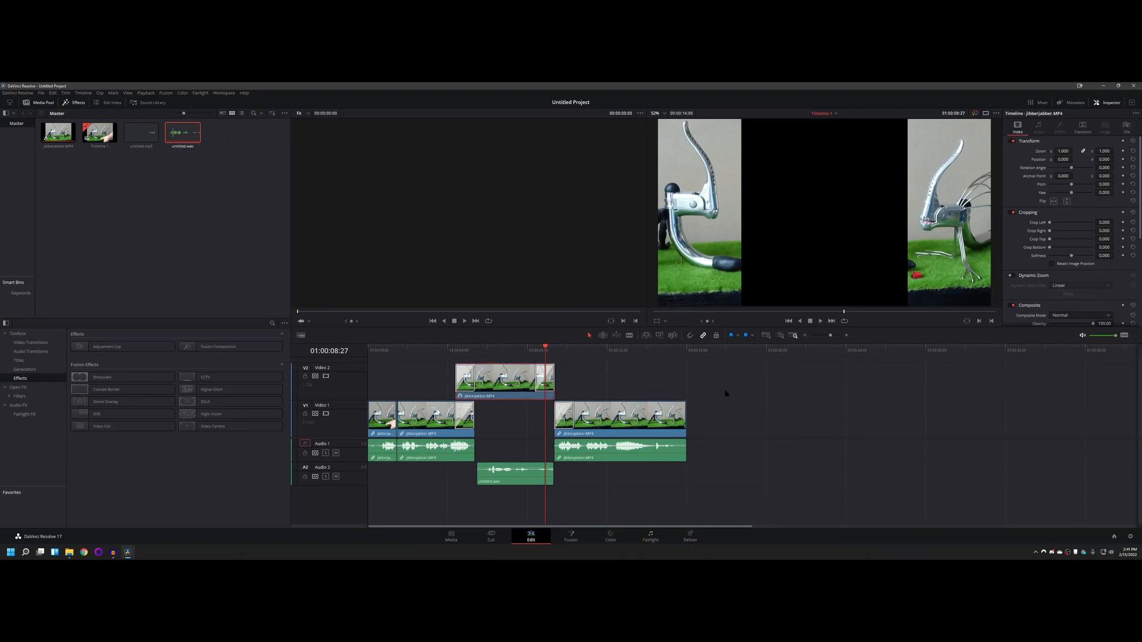
key(BackSpace)
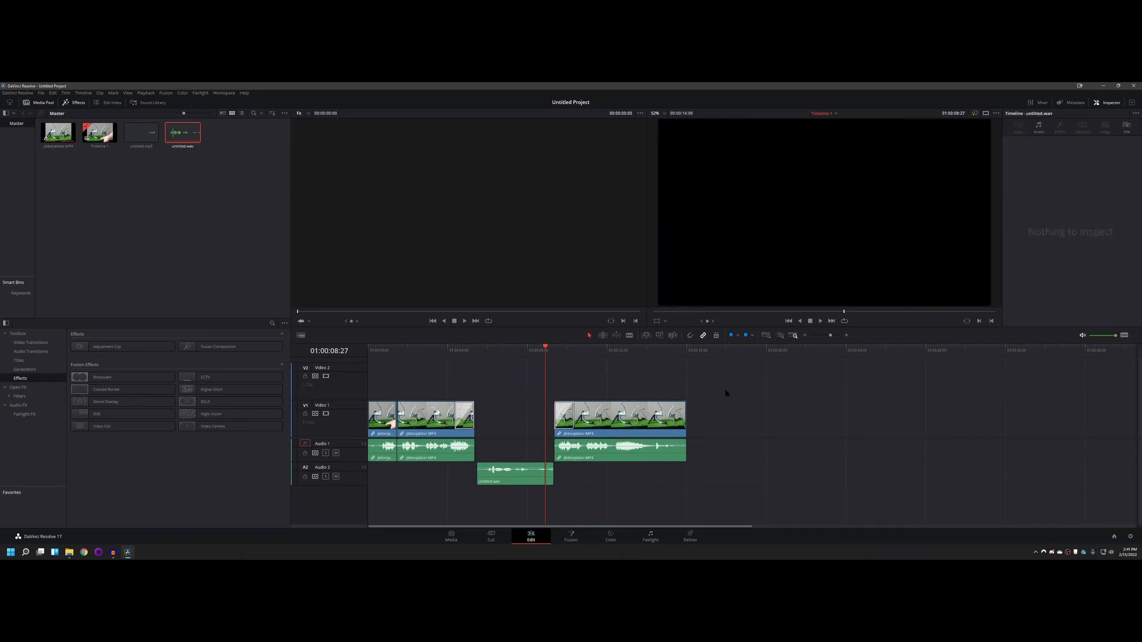
key(ctrl+z)
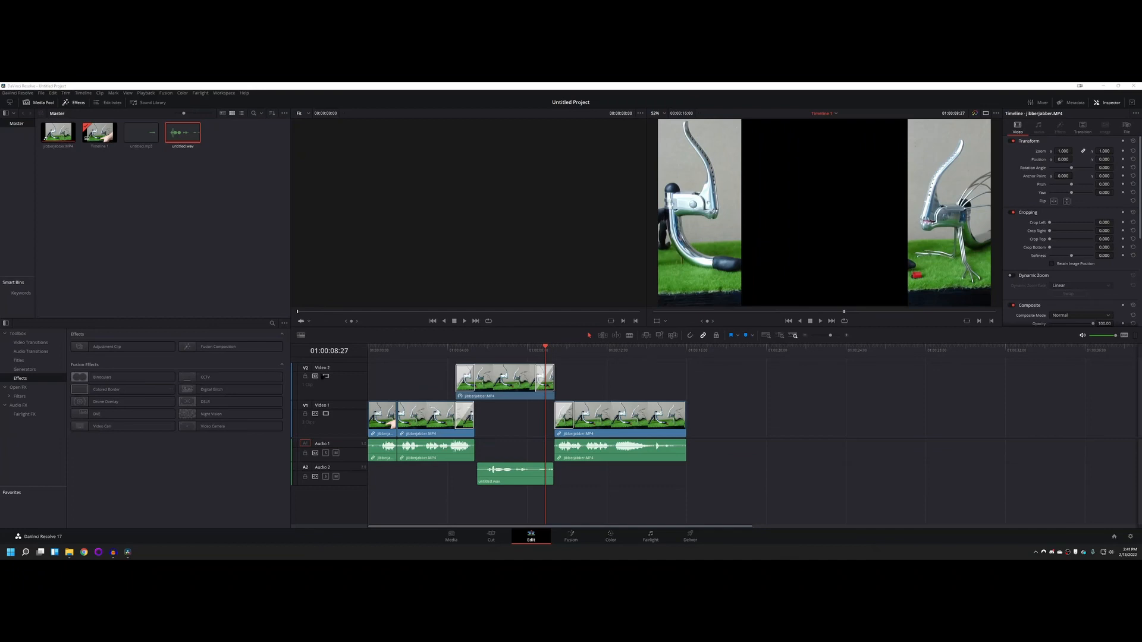
Step: Move the playhead to 01:00:07:01, over the middle of the Video 2 clip, and list the available titles
click(168, 494)
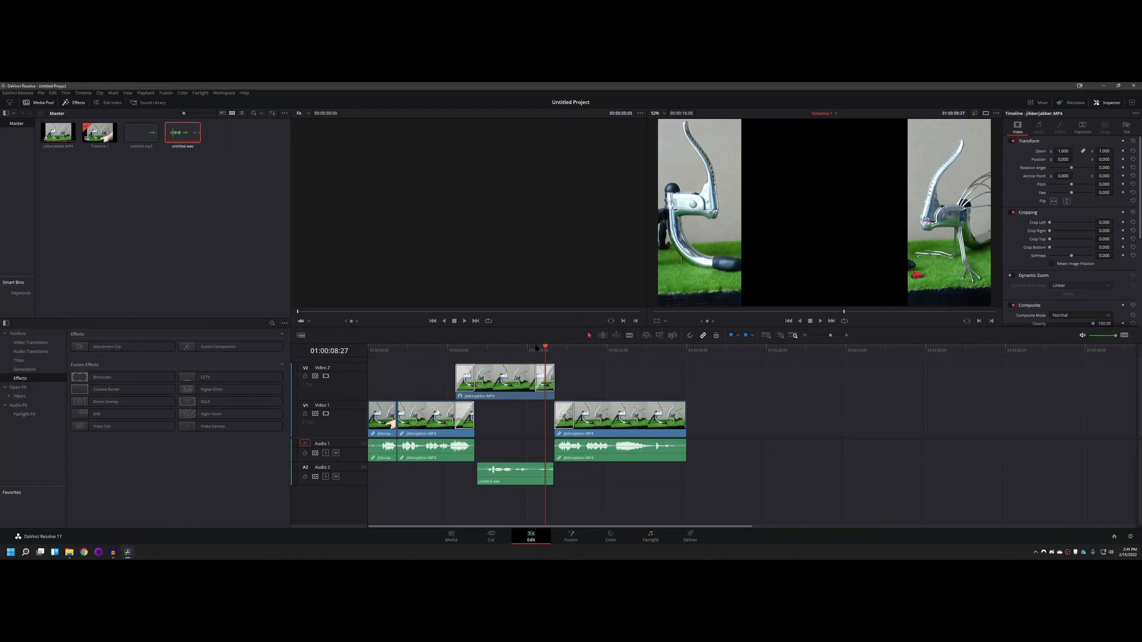
click(507, 349)
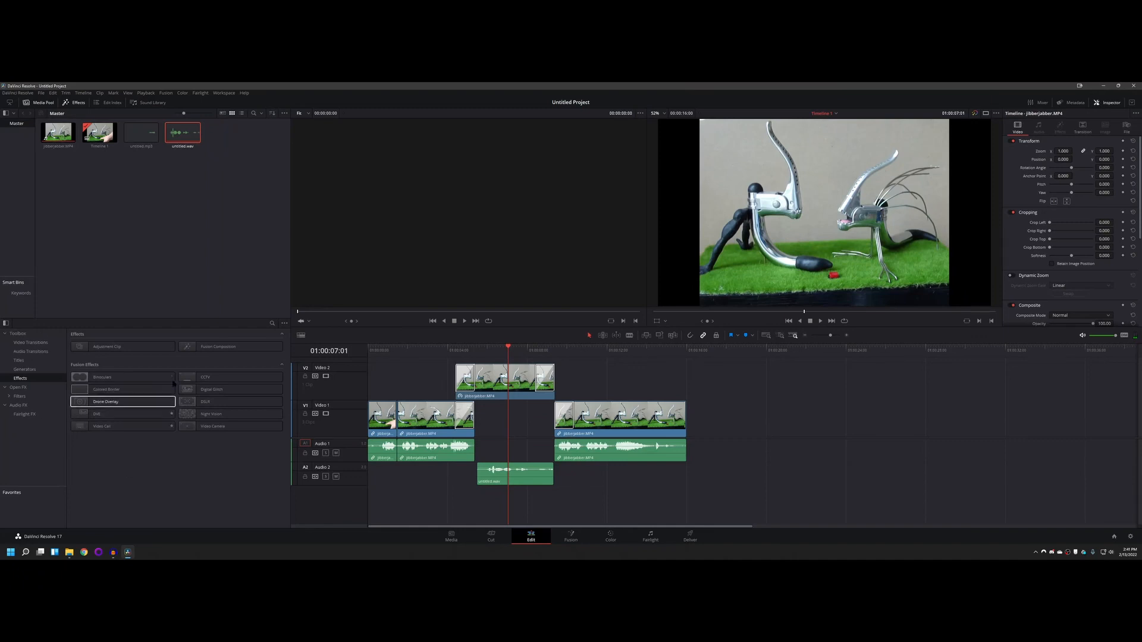
click(21, 361)
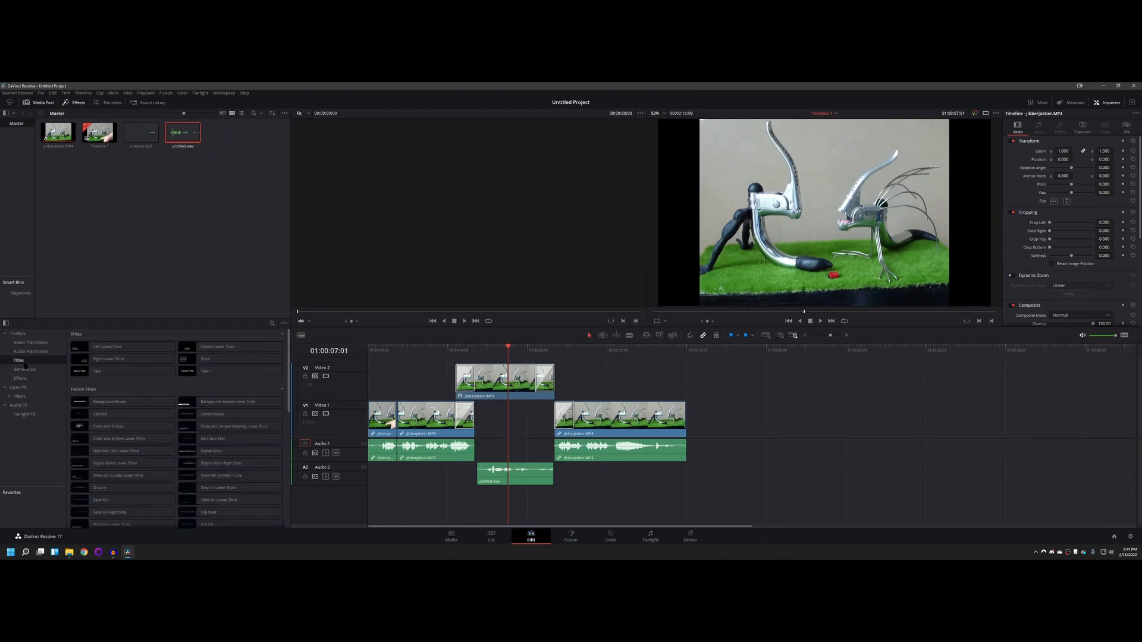
Step: Enlarge the timeline area and add a basic Text title on a new Video 3 track, aligned above the Video 2 clip
click(143, 372)
drag(122, 371, 173, 391)
drag(336, 439, 341, 464)
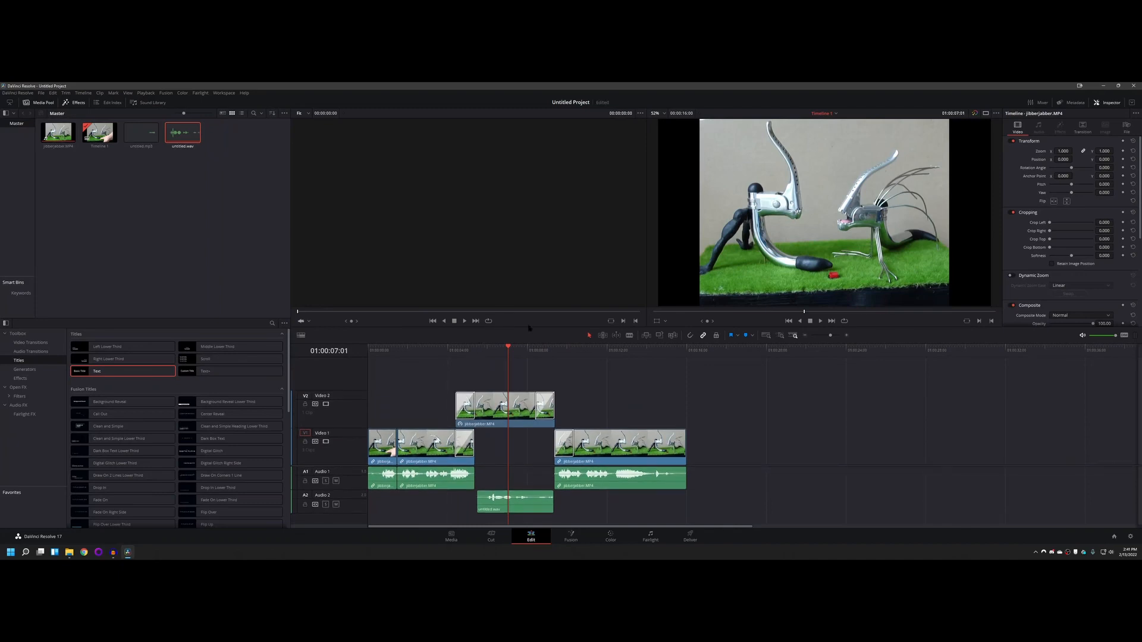
drag(533, 319, 533, 242)
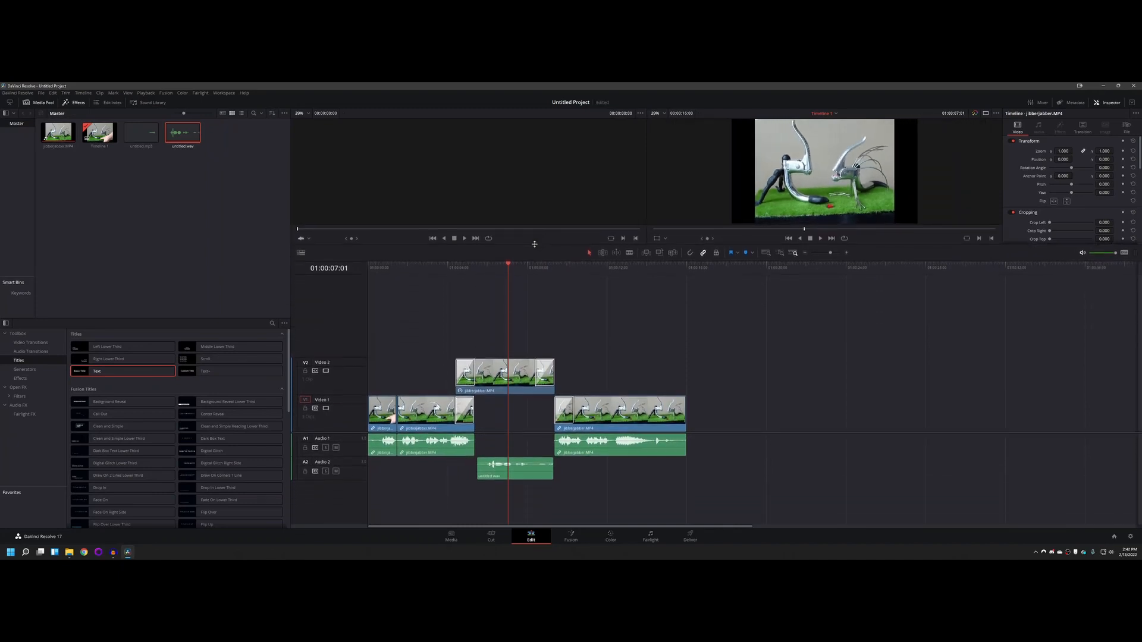
drag(122, 371, 501, 333)
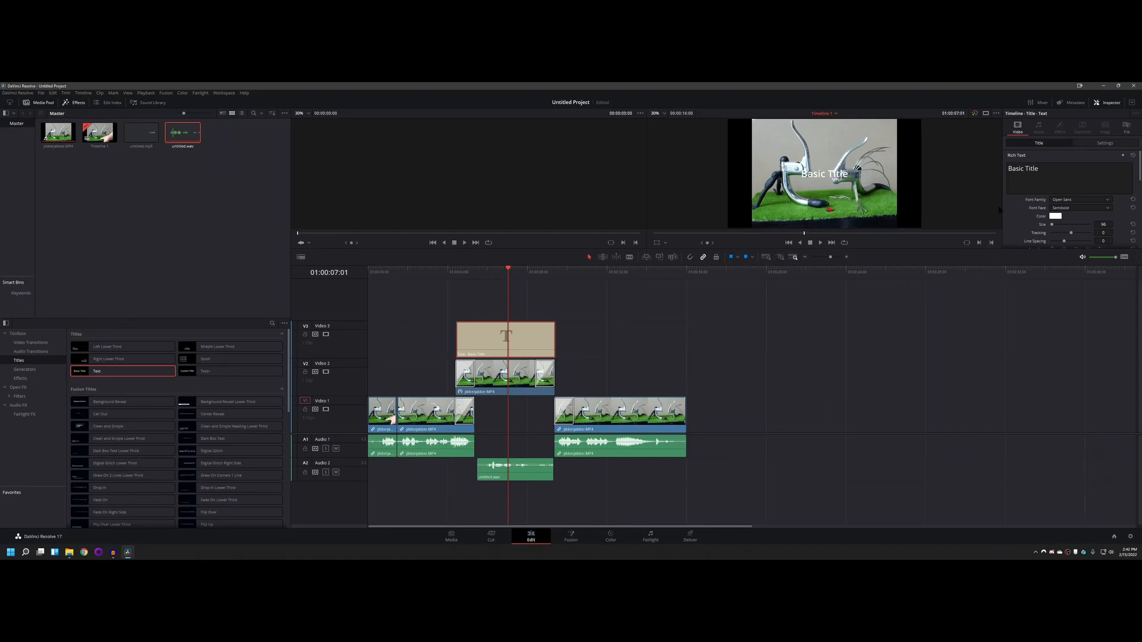
Step: Look over the Text title's title and general settings and replace its text with "Whatever I want"
click(1038, 176)
key(ctrl+a)
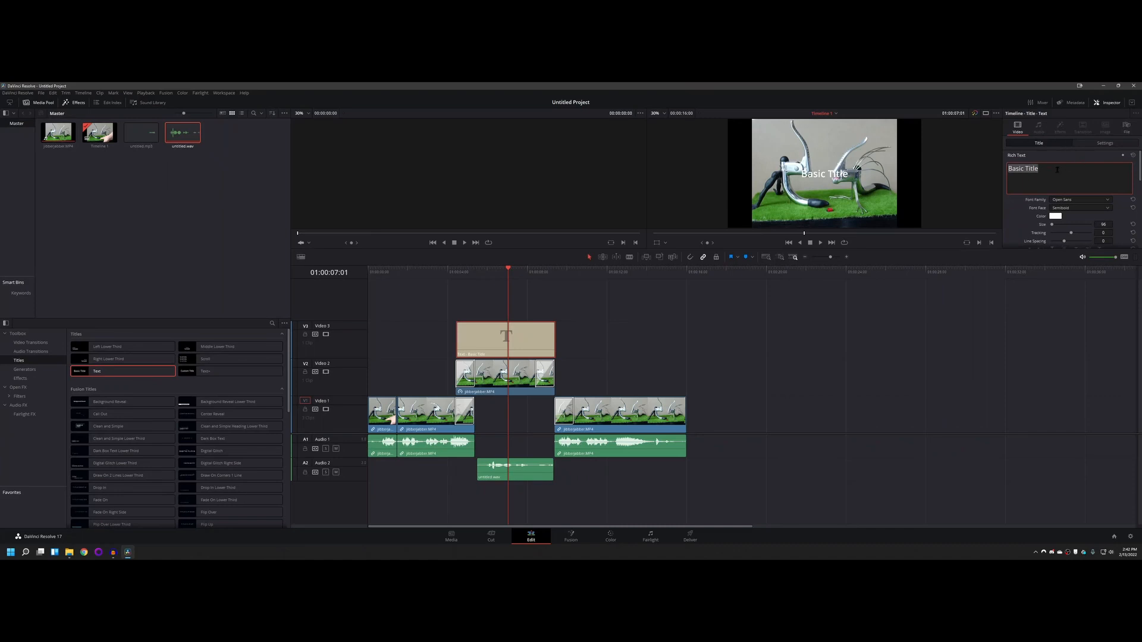
click(1094, 145)
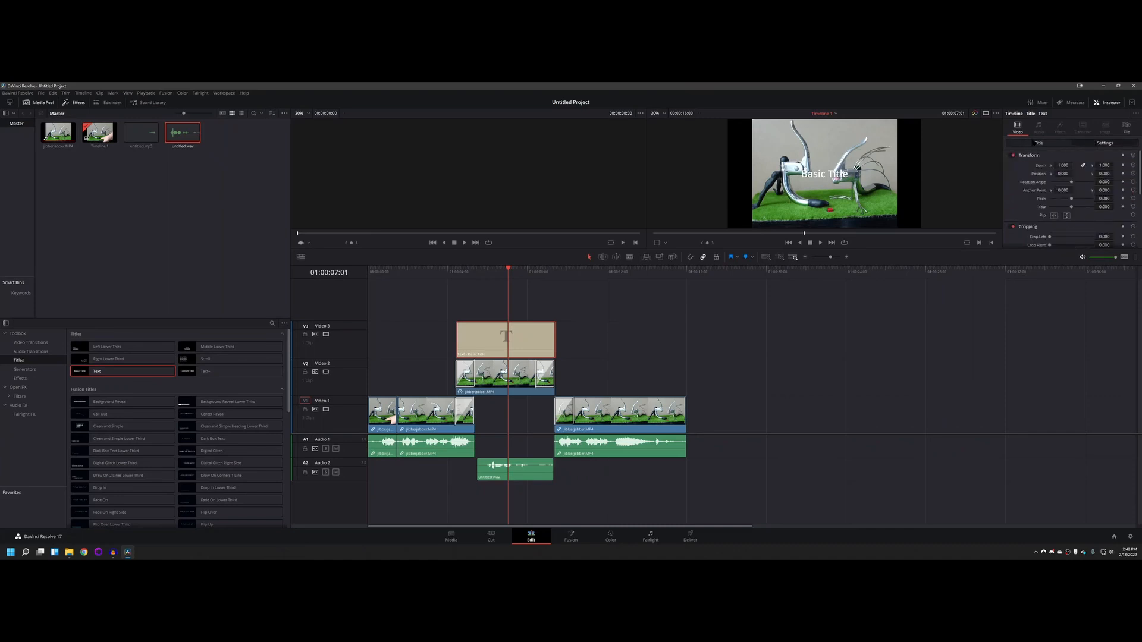
click(1038, 143)
click(1094, 145)
click(1027, 144)
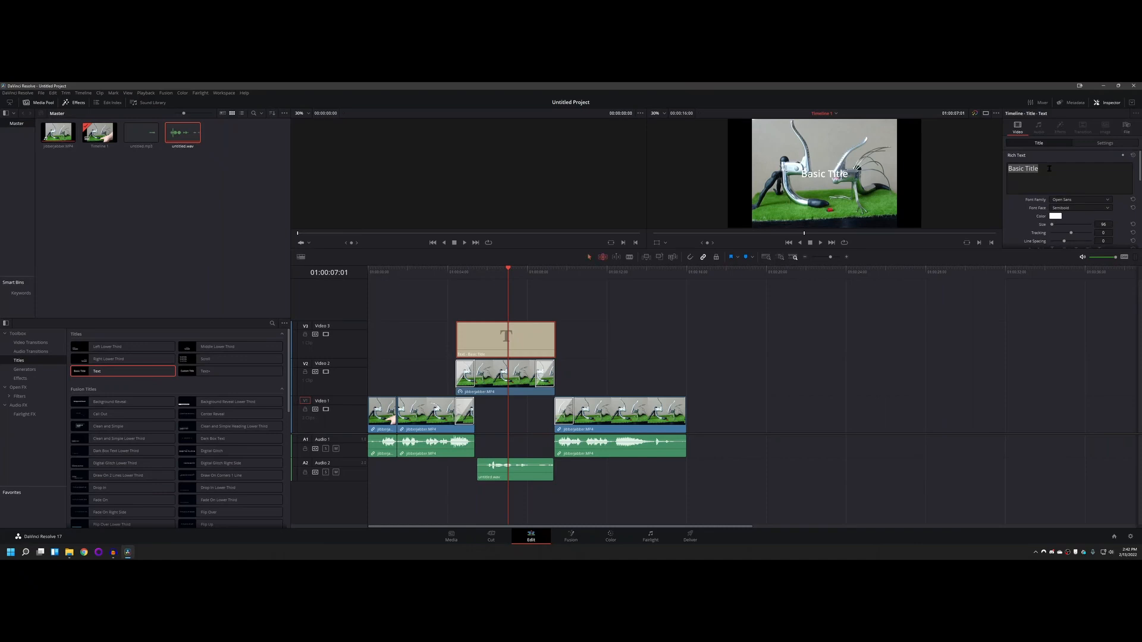
key(v)
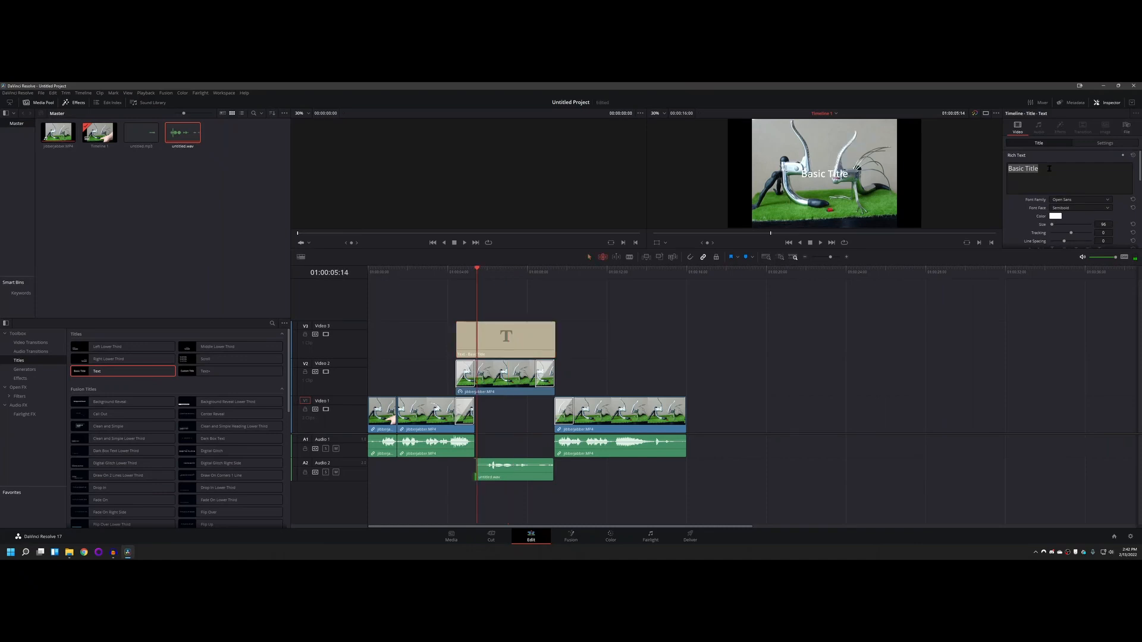
drag(1043, 170, 996, 170)
text(Whatever)
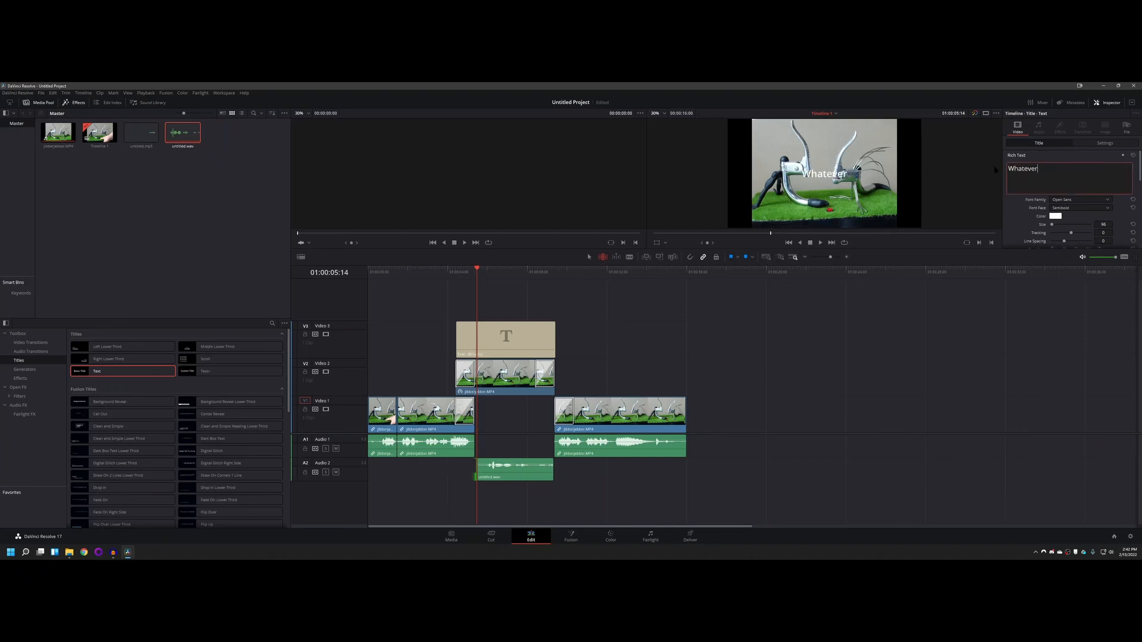
text( I want)
Step: Enlarge the viewer and colour the "Whatever I want" title text red
drag(808, 265, 810, 332)
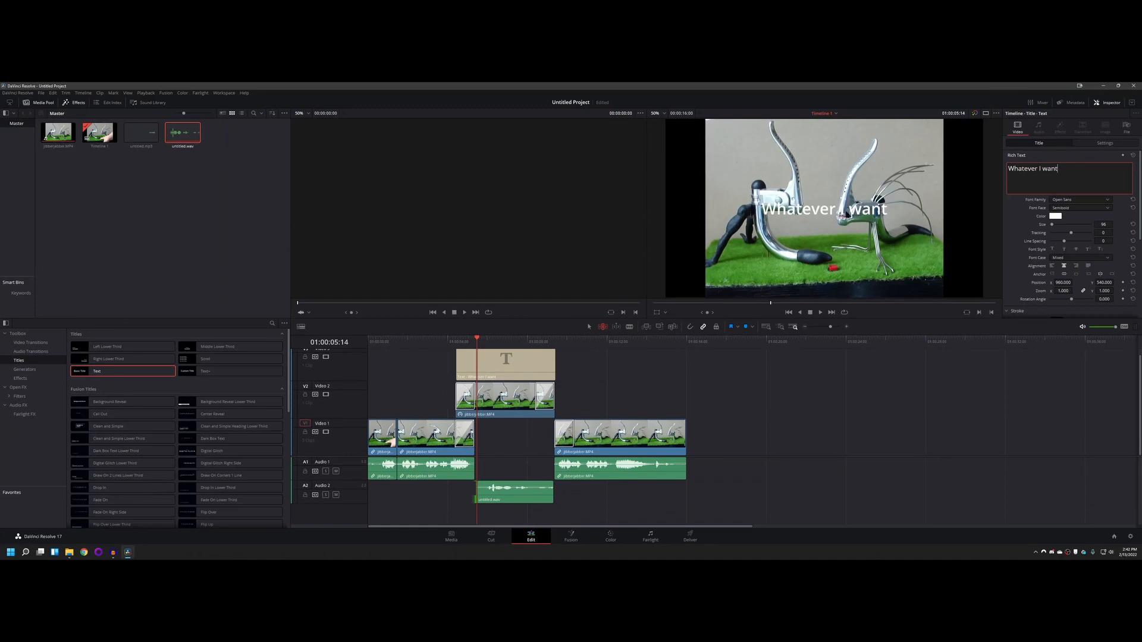
click(1054, 216)
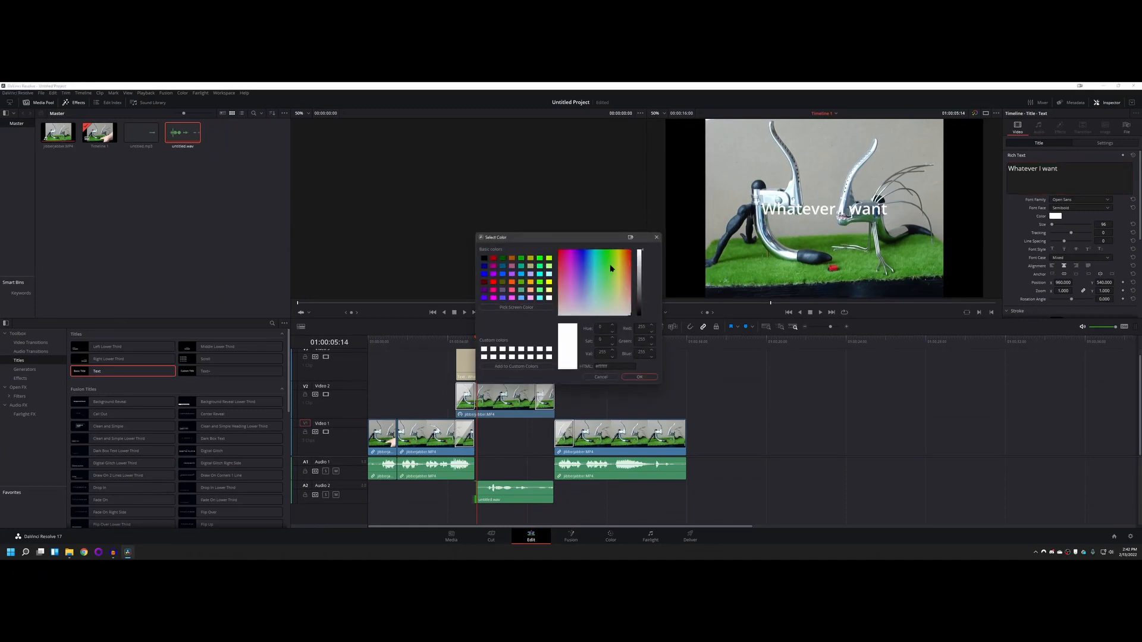
drag(618, 253, 650, 241)
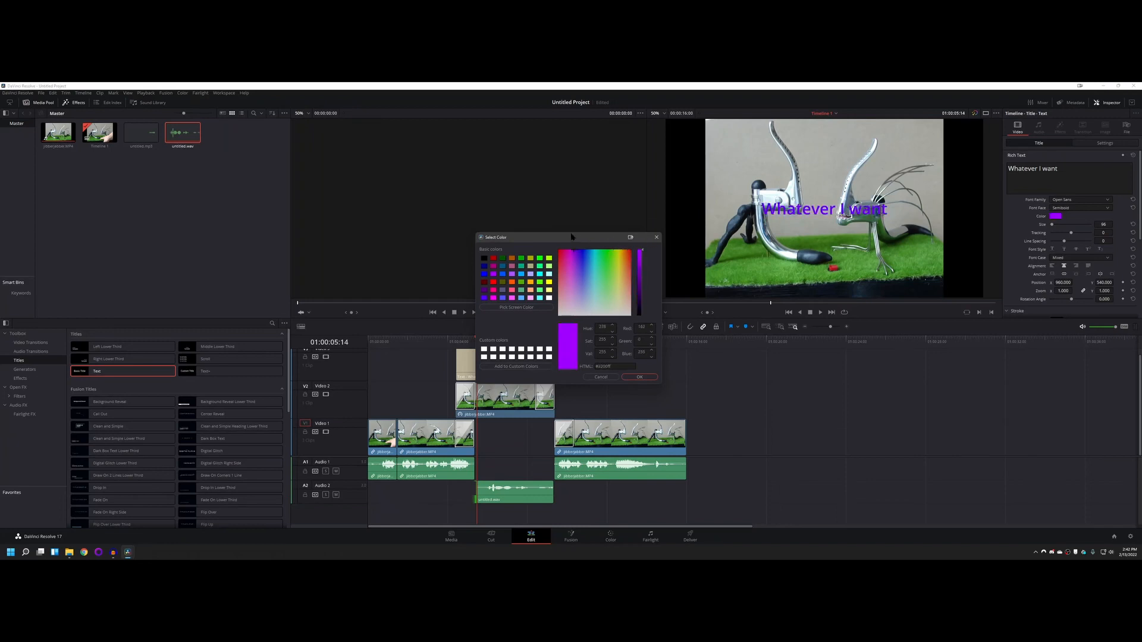
drag(571, 236, 648, 243)
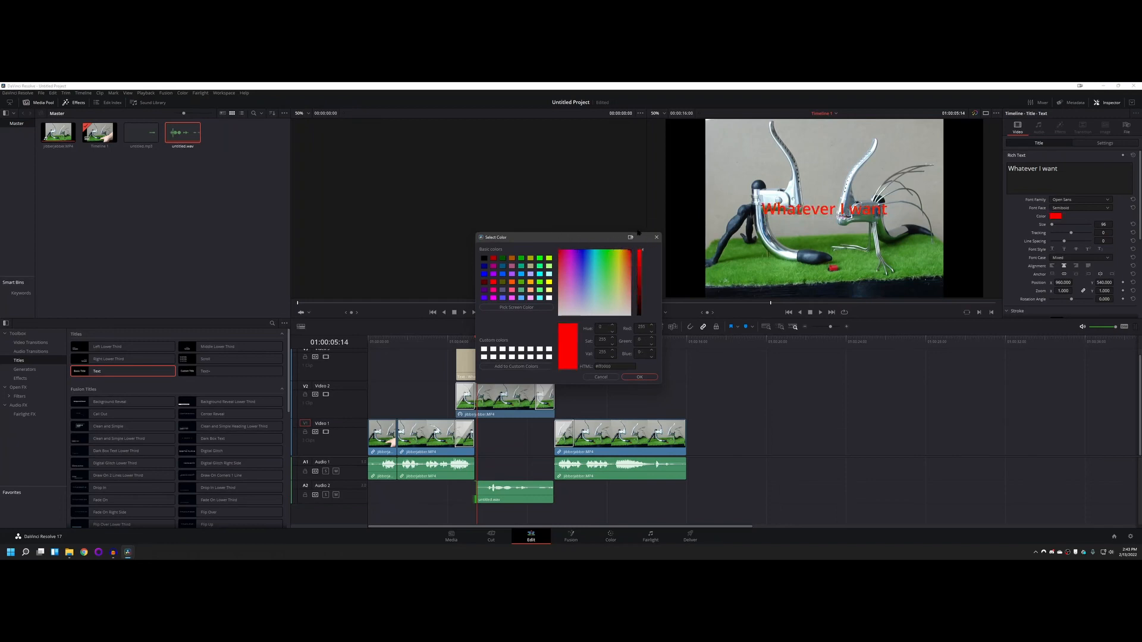
click(640, 378)
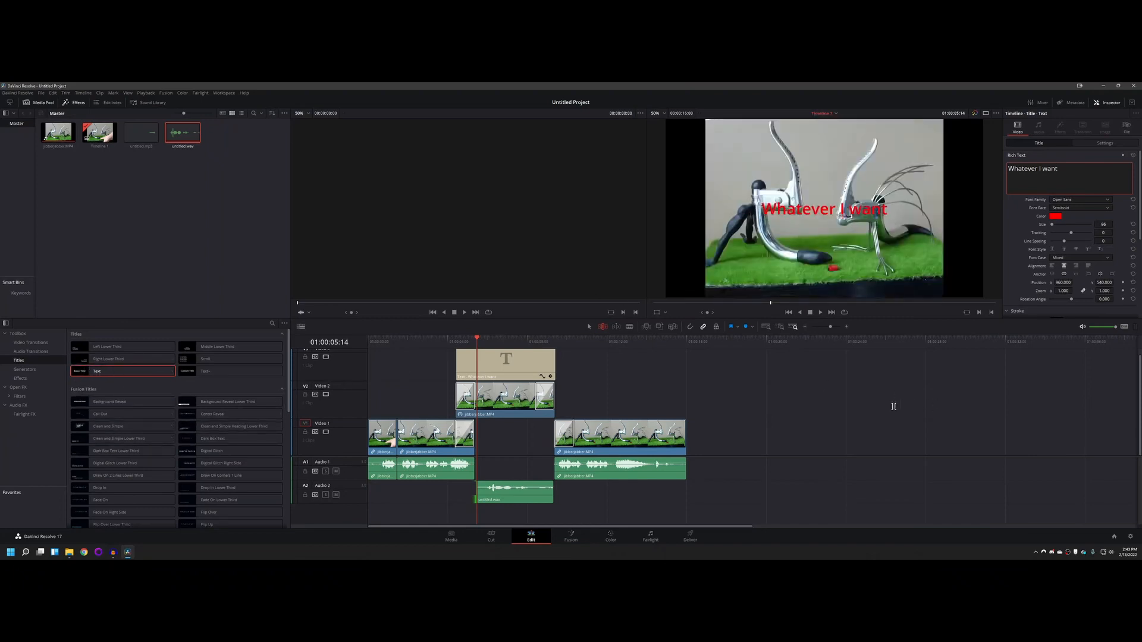
Step: Ripple delete the "Whatever I want" title, undo it, and delete the title without shifting the other clips
click(475, 364)
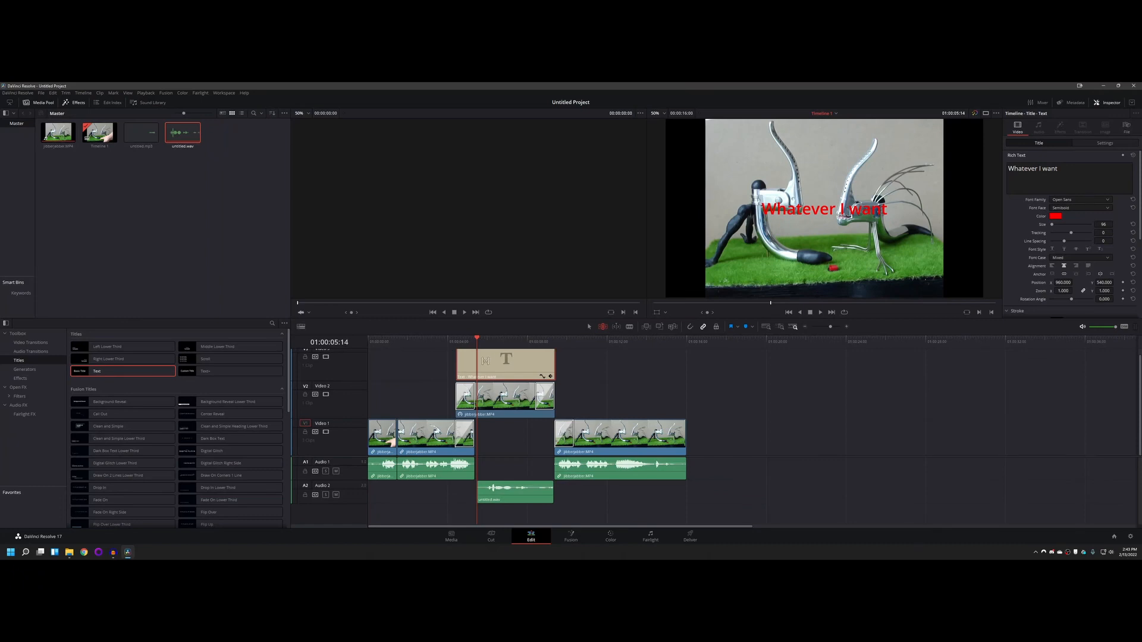
key(Delete)
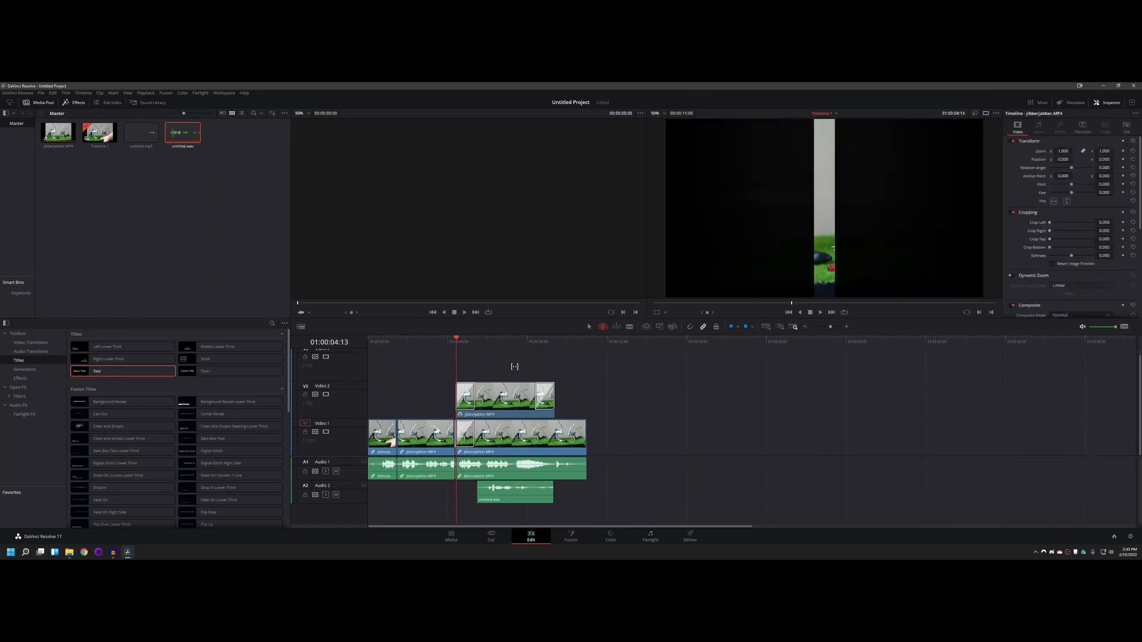
key(ctrl+z)
click(514, 357)
key(BackSpace)
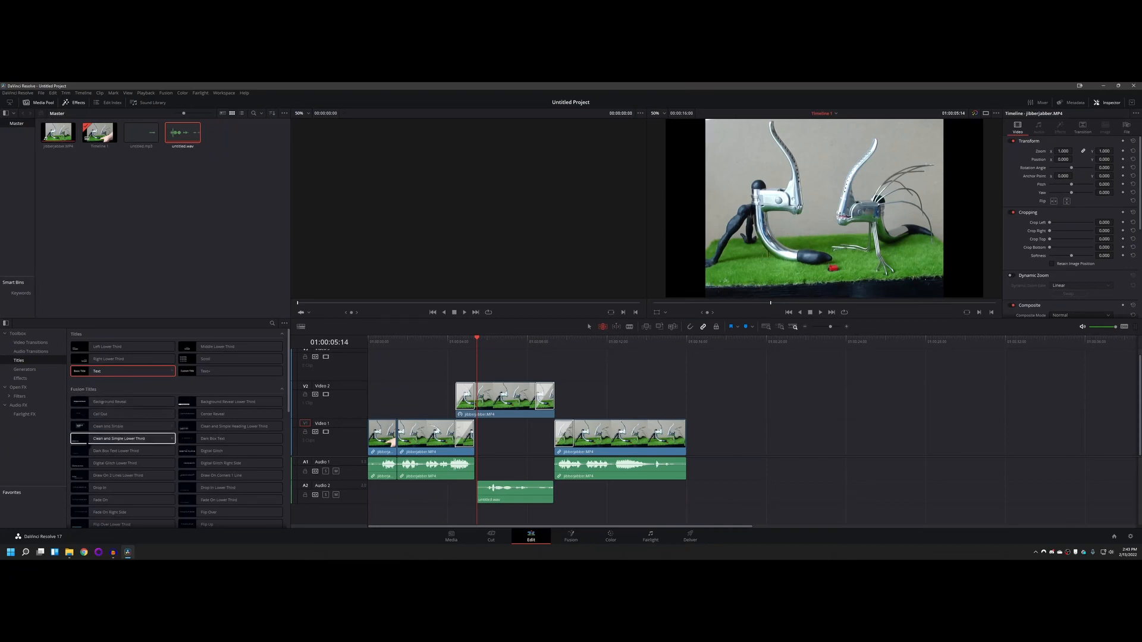
Step: Add the Clean and Simple Fusion title above the Video 2 clip and set its Small Text to "Whatever you want"
drag(108, 426, 449, 358)
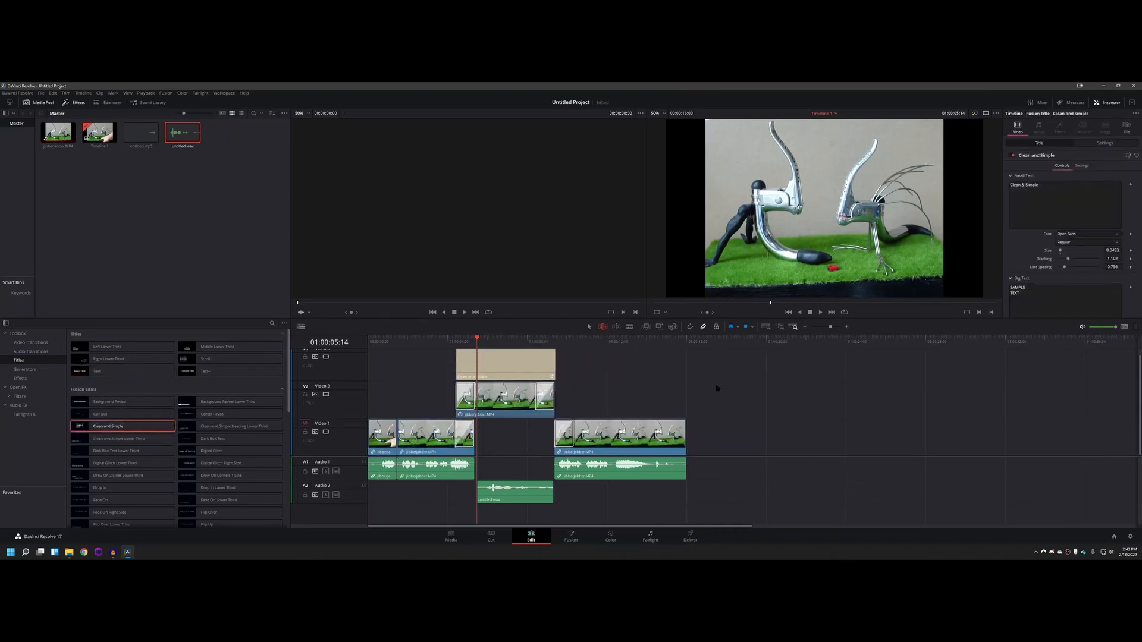
drag(1068, 187, 1008, 187)
text(WS)
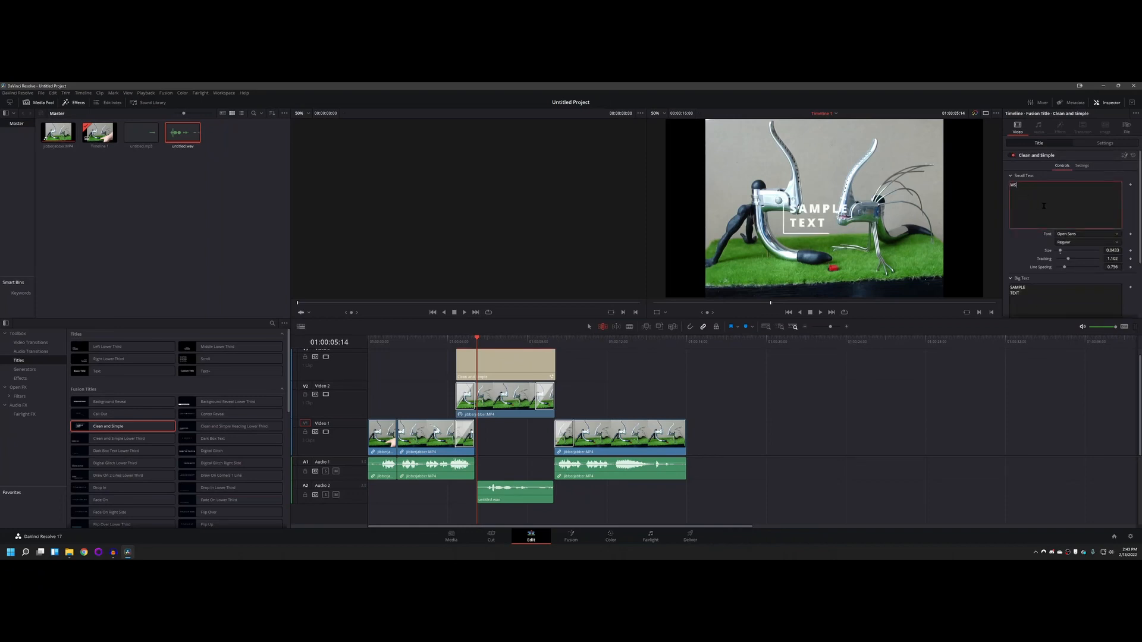
text(hatever you want)
Step: Replace the Clean and Simple title's Big Text with "Whatever you want", split over two lines after "Whatever"
click(1018, 251)
click(1064, 184)
click(1018, 260)
click(1025, 292)
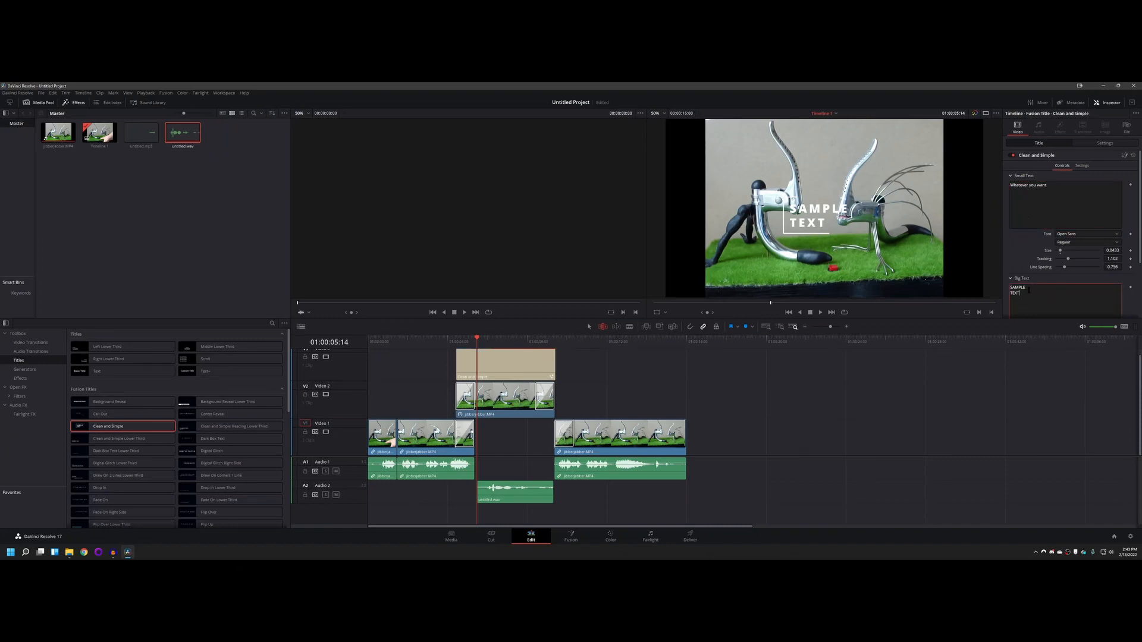
scroll(1029, 290, down, 2)
key(ctrl+a)
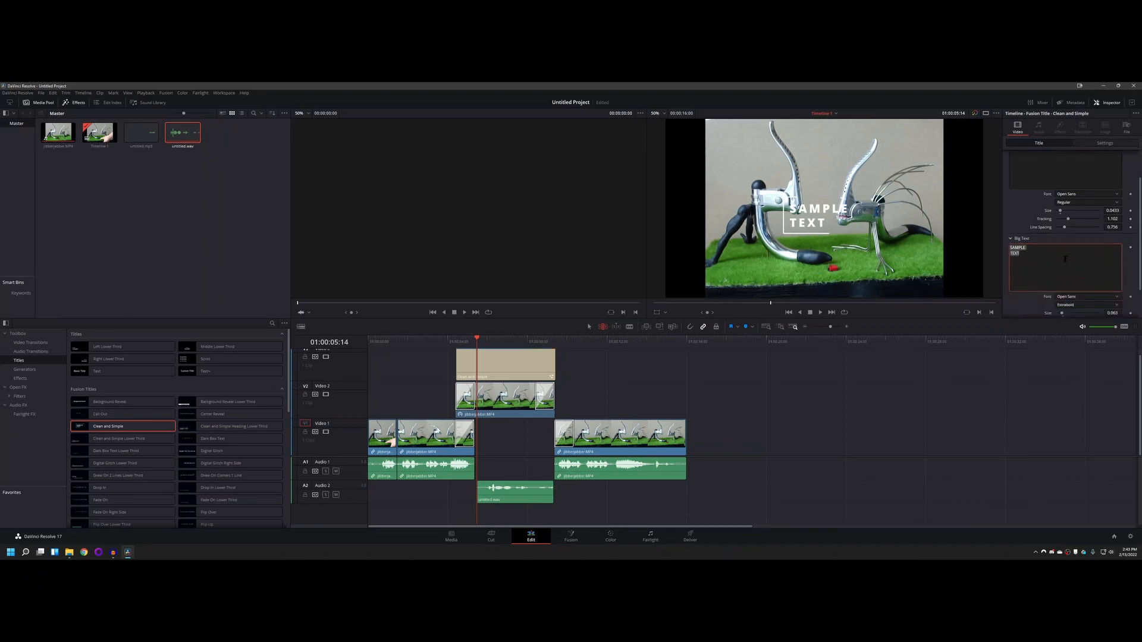
text(Whatever )
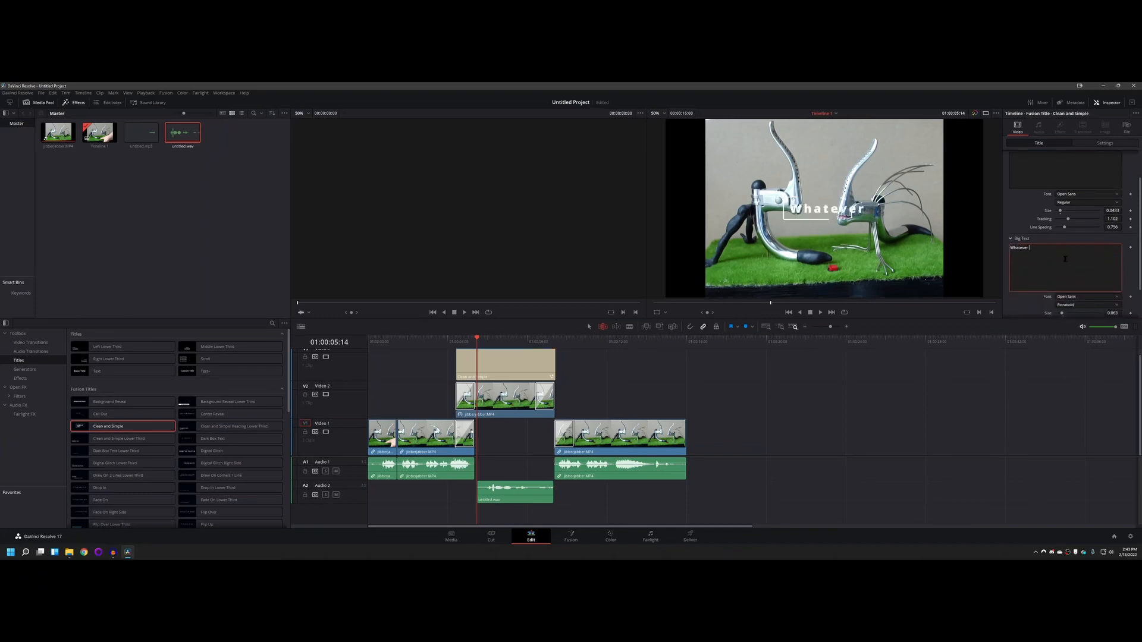
text(you want)
key(Return)
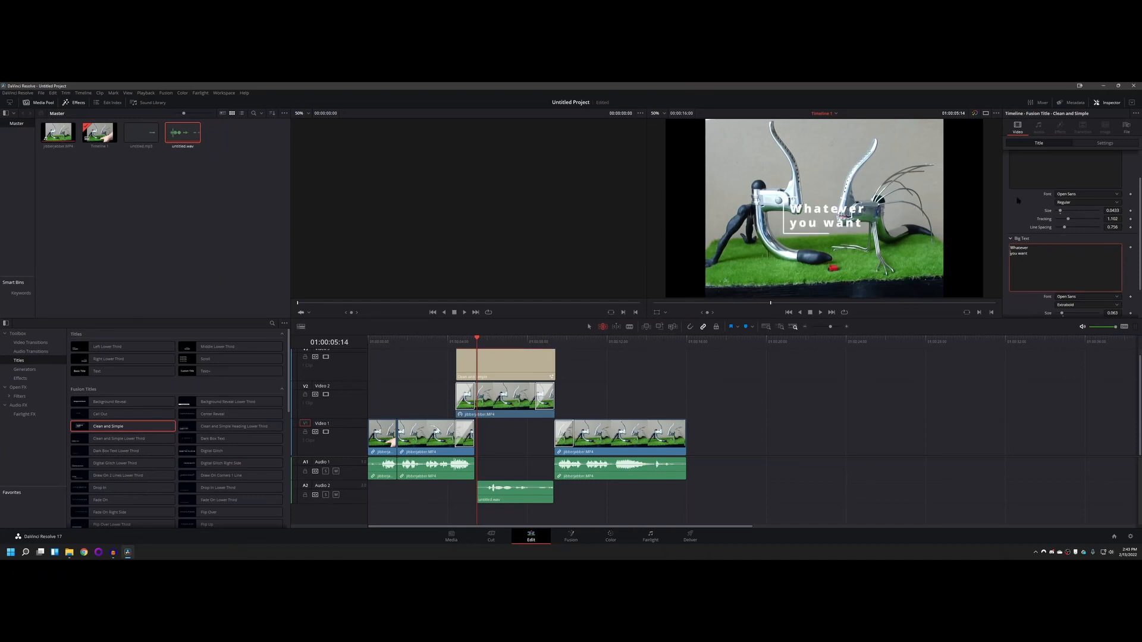
Step: Review the Clean and Simple title's Small Text and Big Text settings and select clips on the different tracks to inspect them
scroll(1017, 199, up, 2)
click(1035, 193)
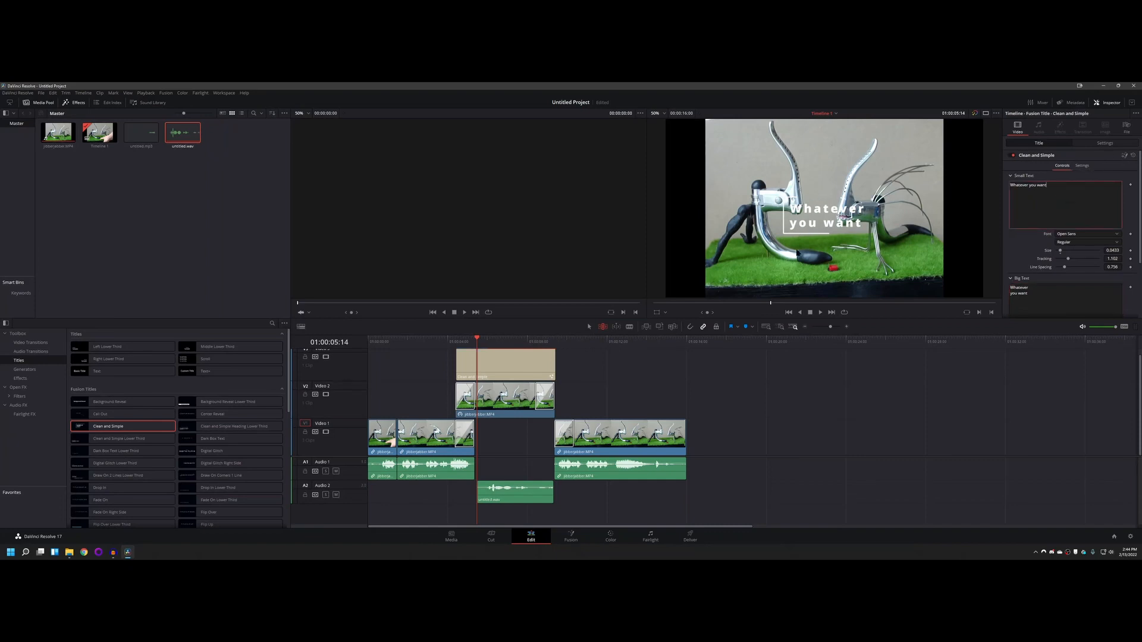
scroll(1055, 283, down, 3)
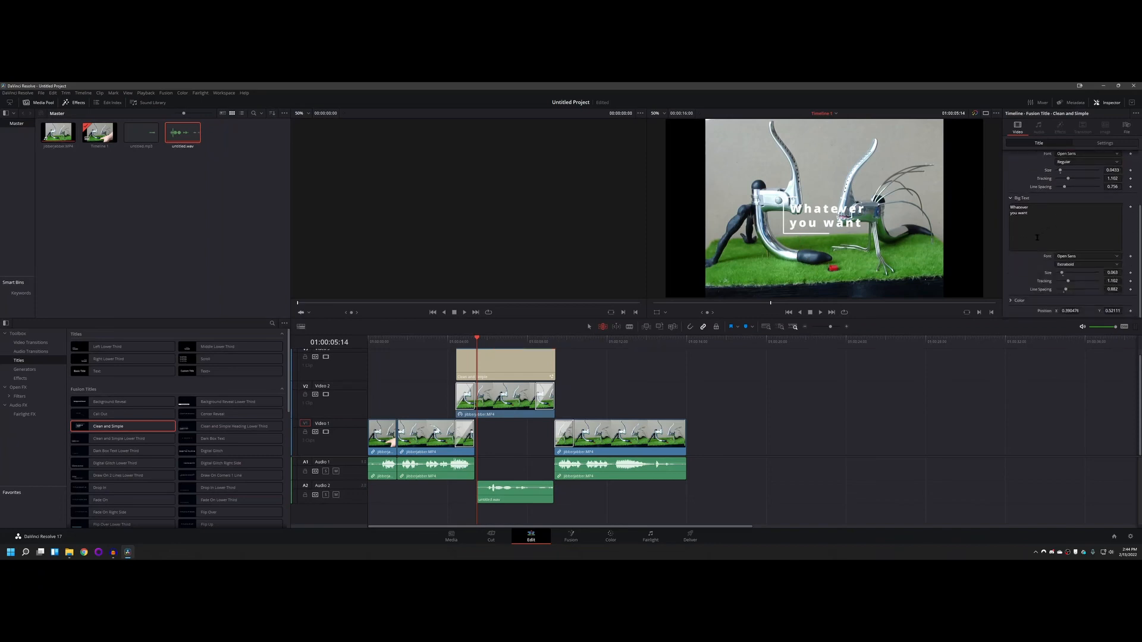
scroll(1038, 237, up, 3)
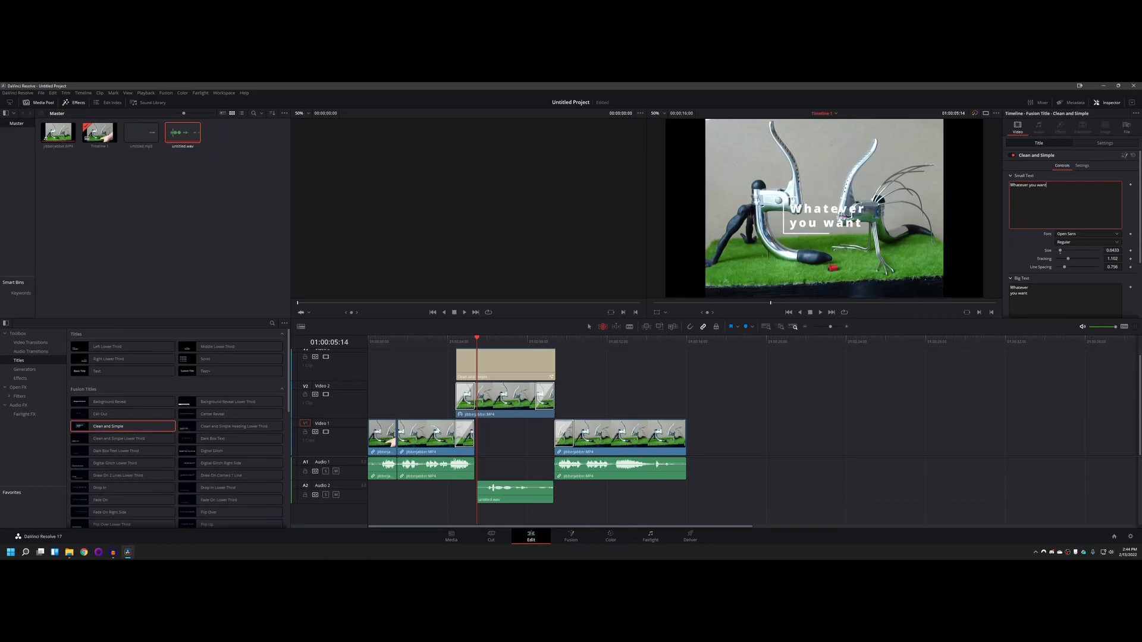
click(151, 230)
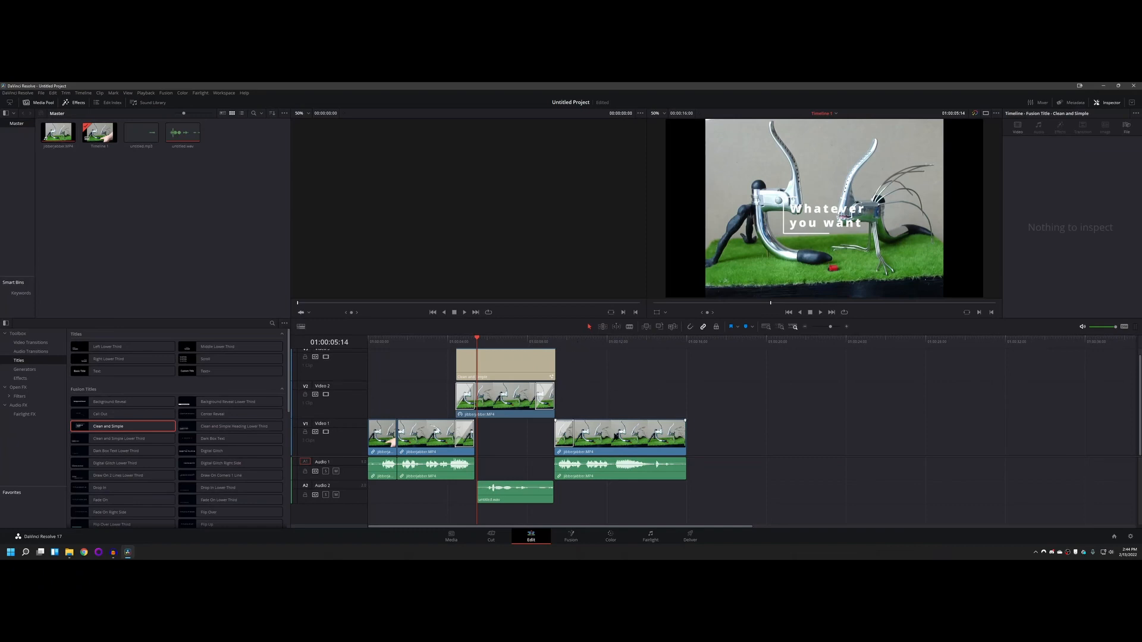
click(678, 433)
click(550, 398)
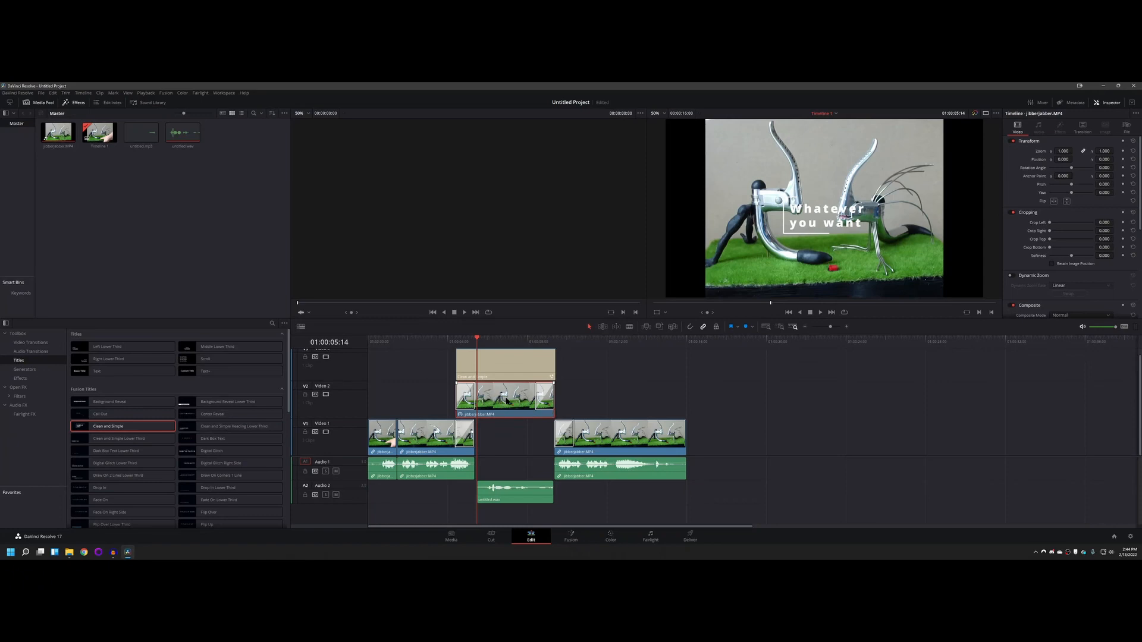
click(518, 364)
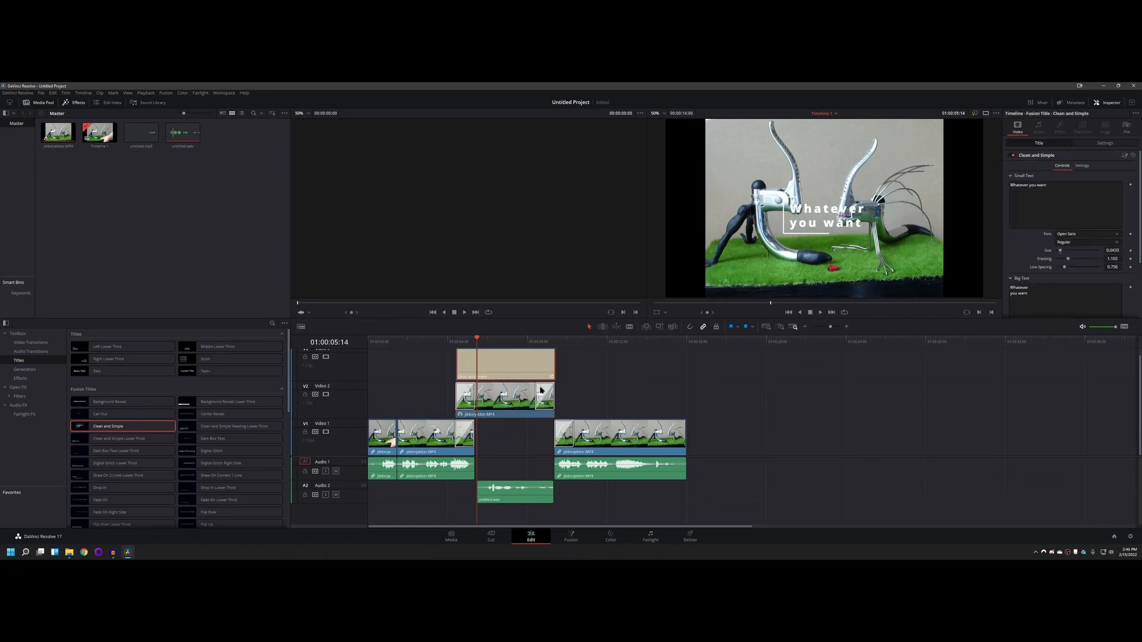
Step: Trim the end of the Video 2 clip back to about half its length and extend it to its original end
click(509, 409)
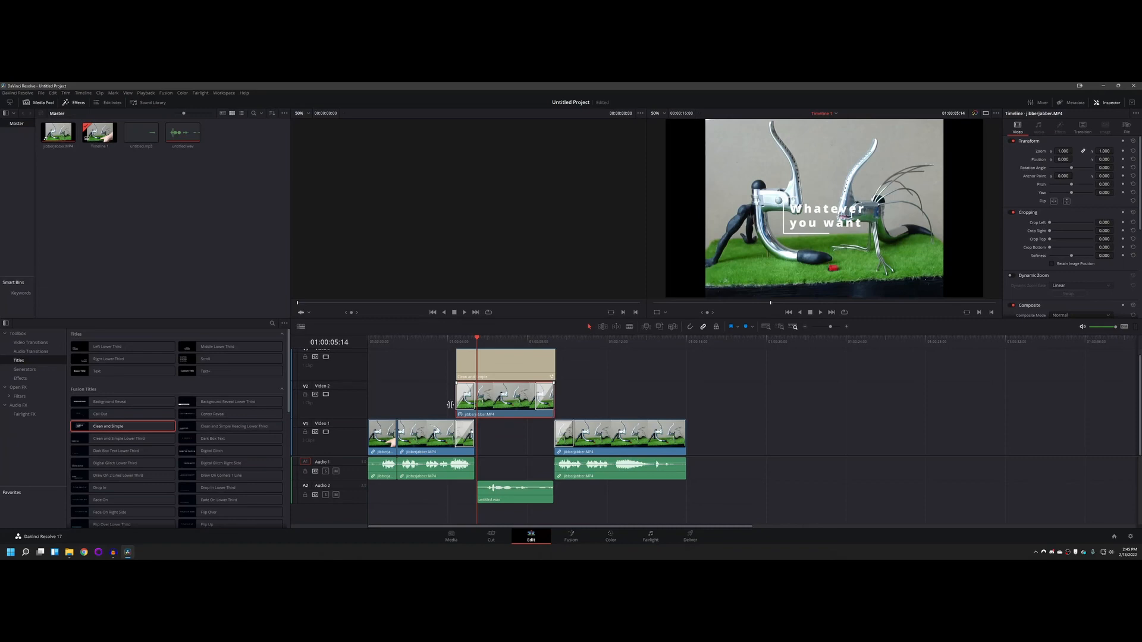
drag(555, 414, 502, 397)
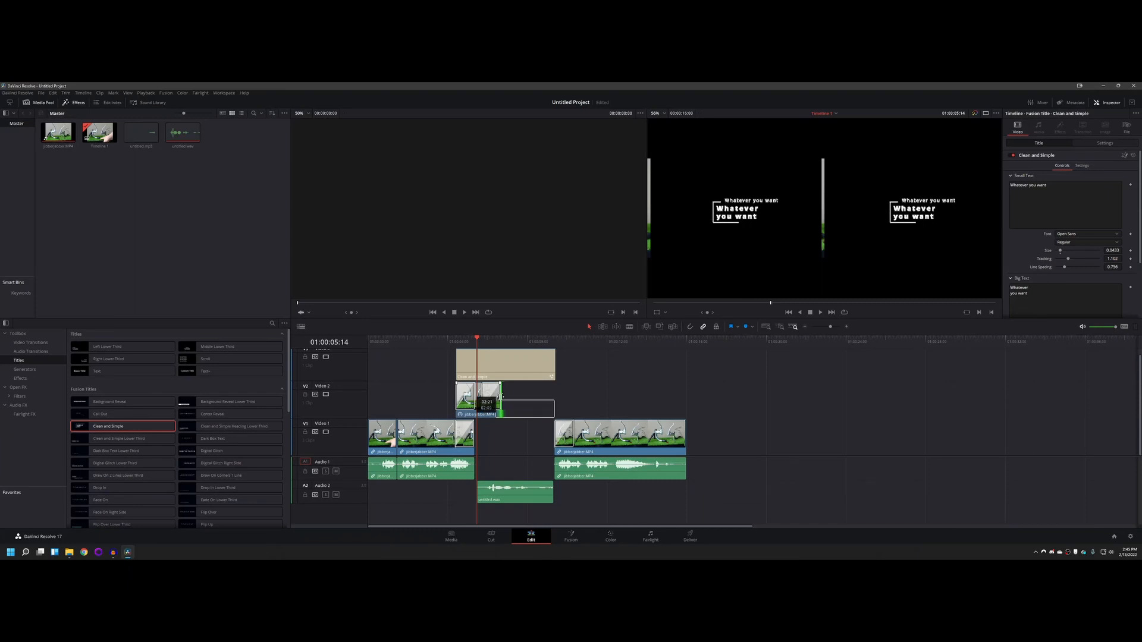
drag(502, 396, 554, 392)
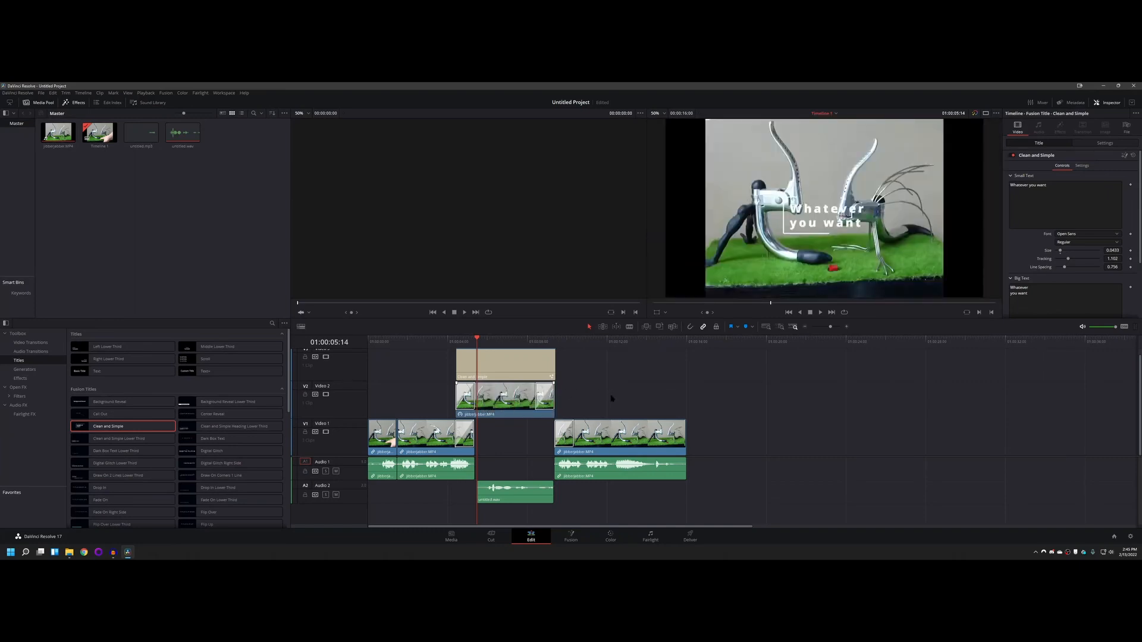
Step: Save the project under the name "teest"
key(ctrl+s)
click(274, 216)
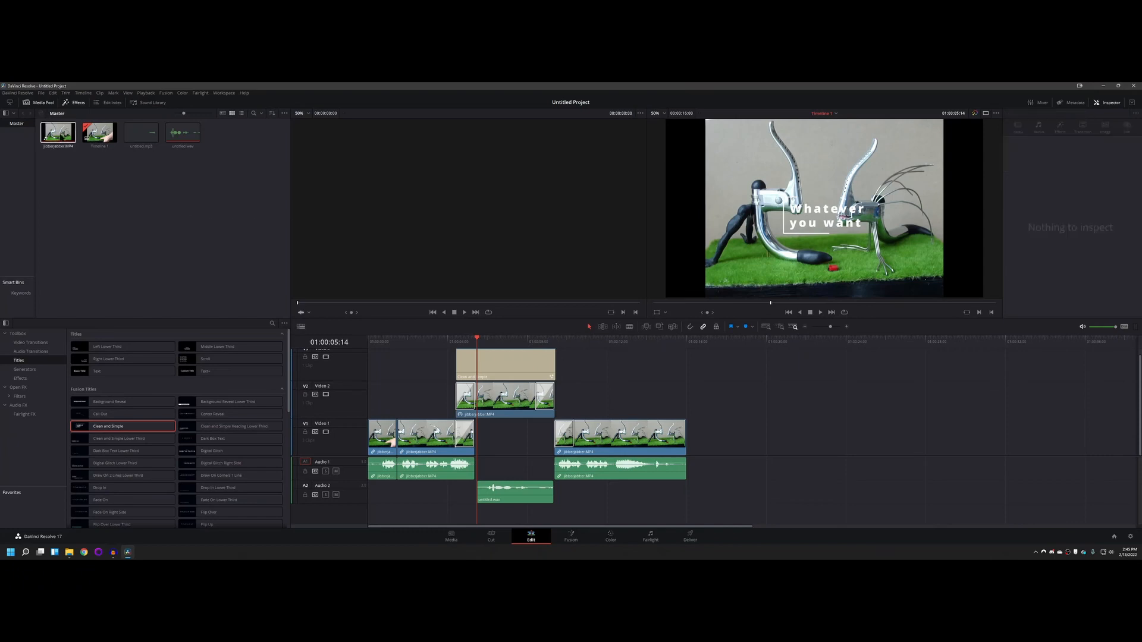
click(41, 94)
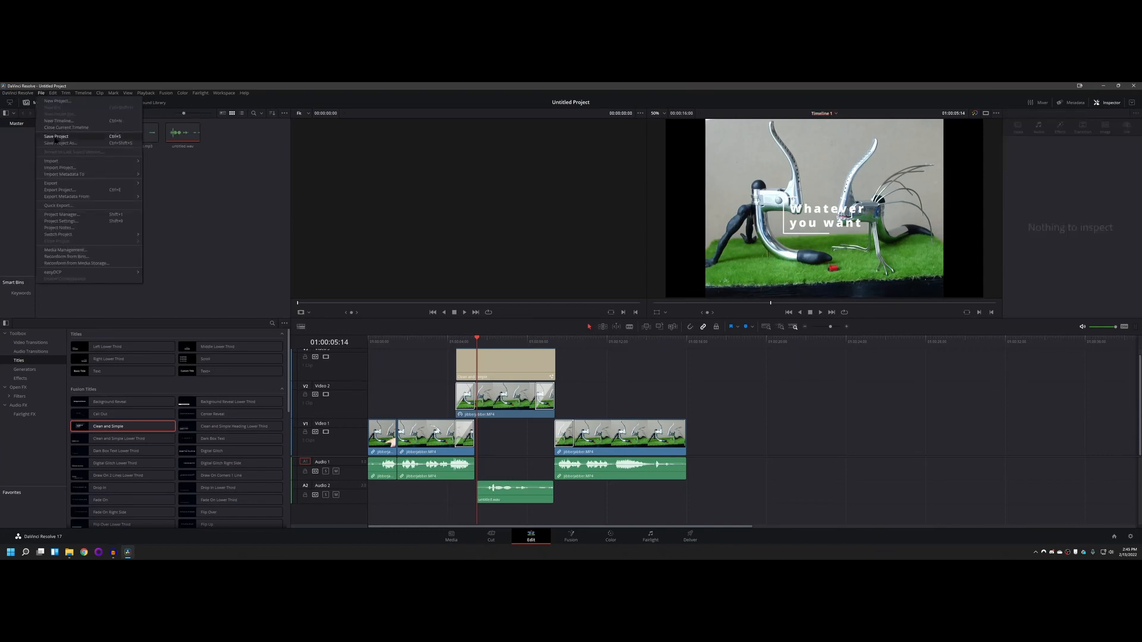
click(60, 136)
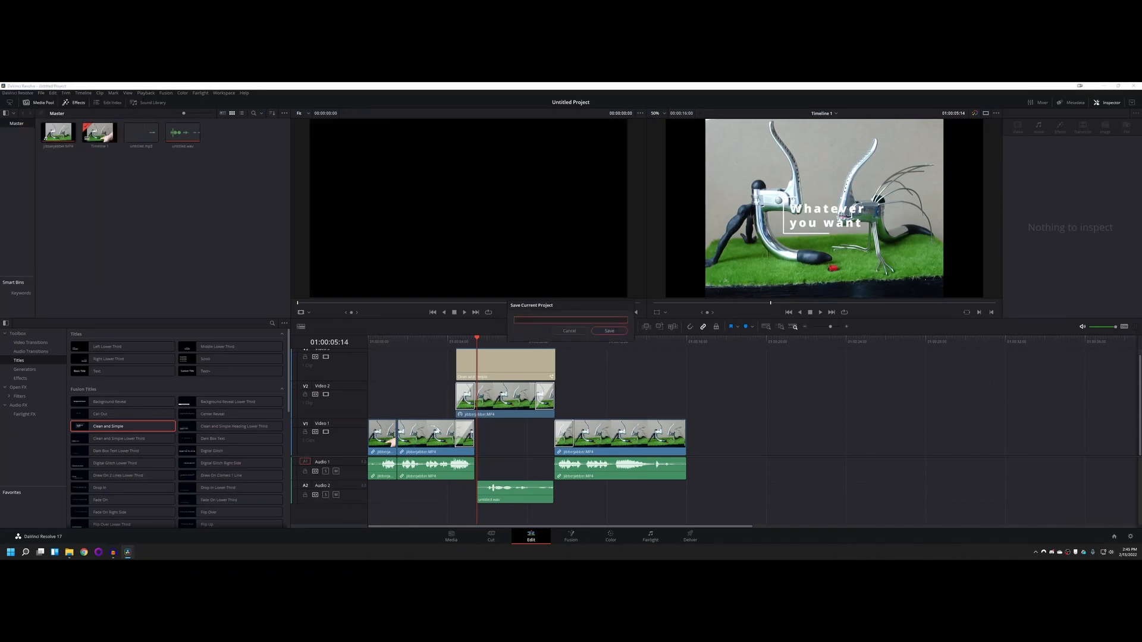
text(teest)
click(608, 331)
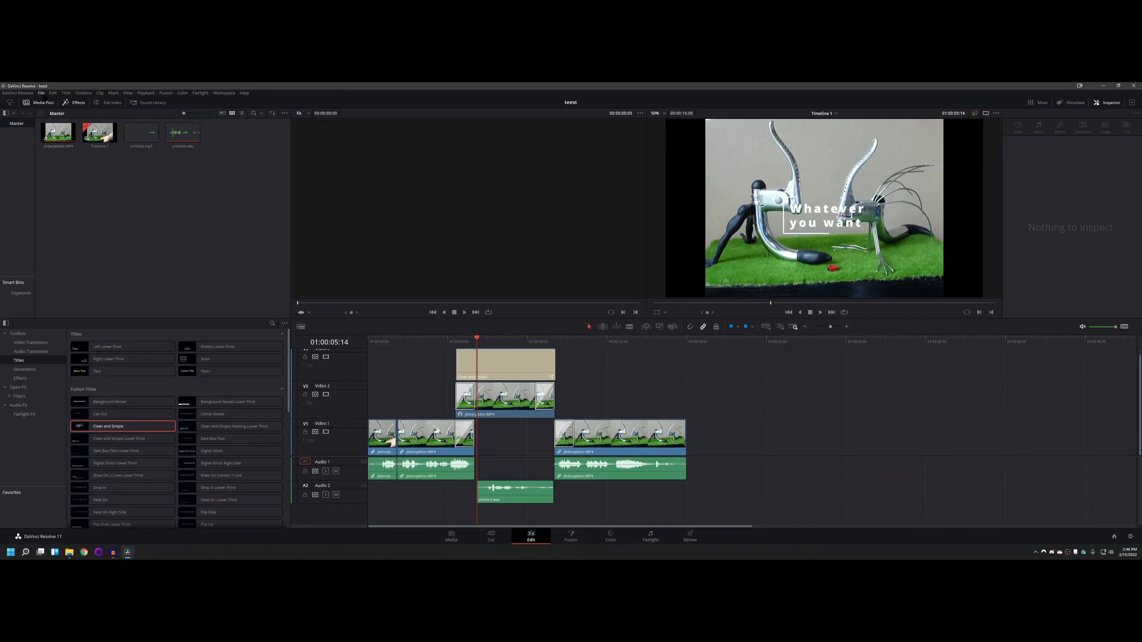
click(41, 93)
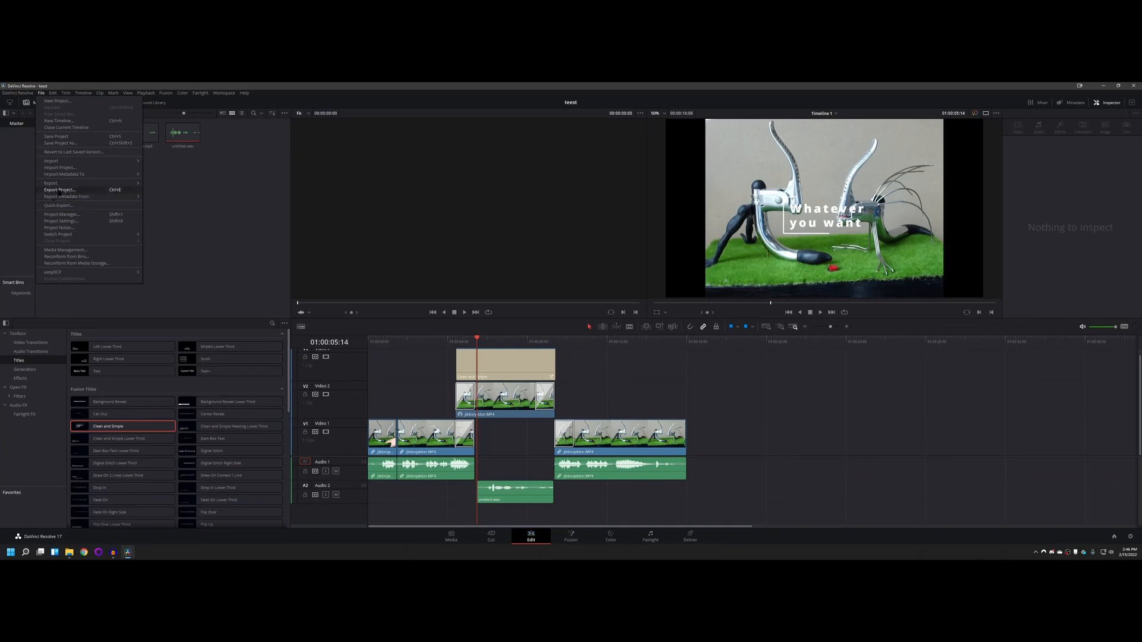
mouse_move(63, 186)
click(156, 190)
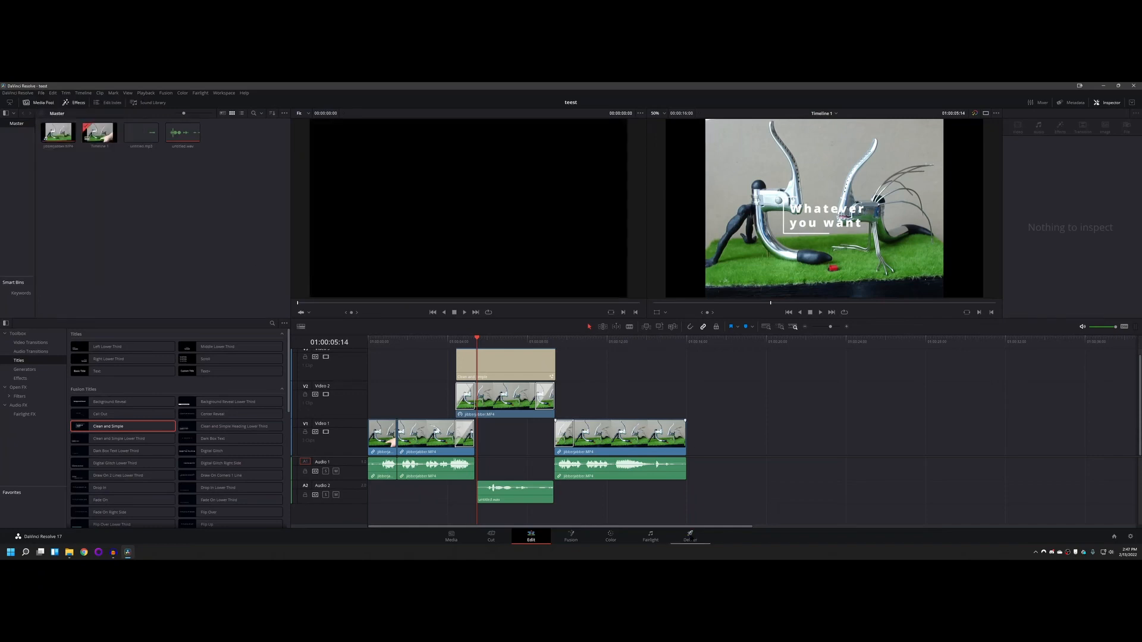
Step: Switch to the Deliver page and set the render's filename to "test"
click(690, 536)
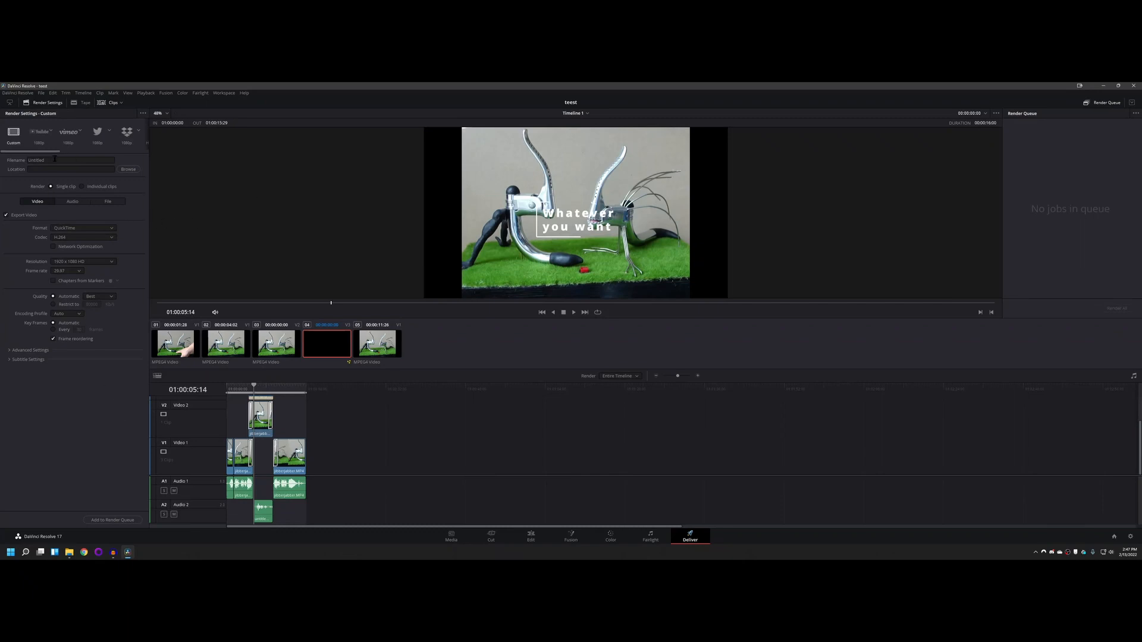
drag(54, 159, 27, 160)
text(test)
Step: Set the render location to the temp folder on the Desktop, keeping the filename "test"
click(128, 169)
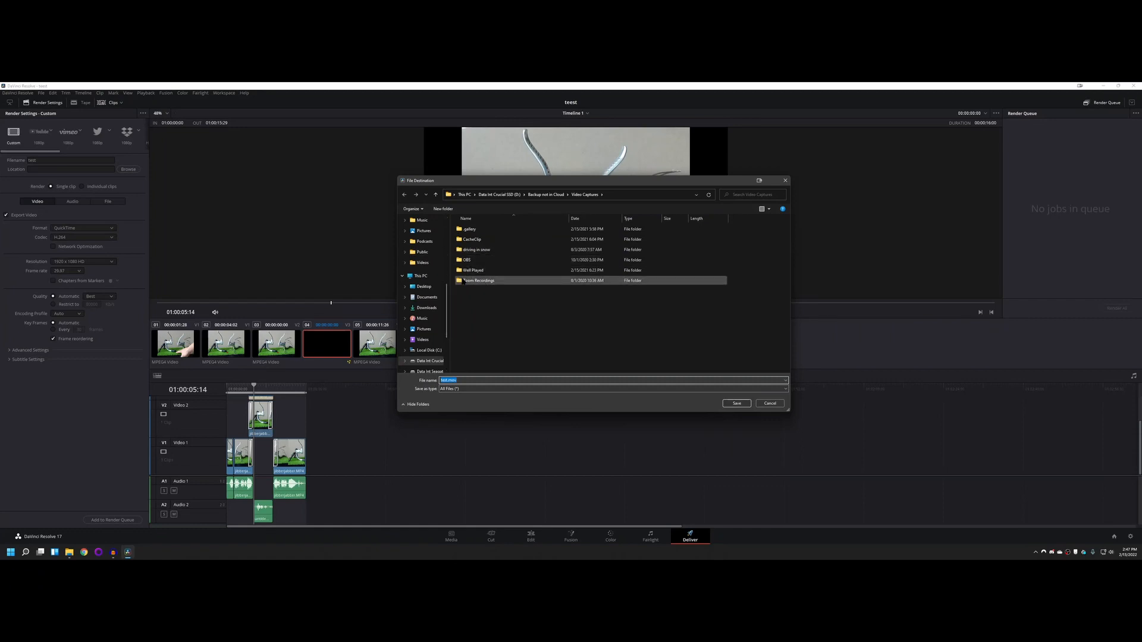
double_click(466, 260)
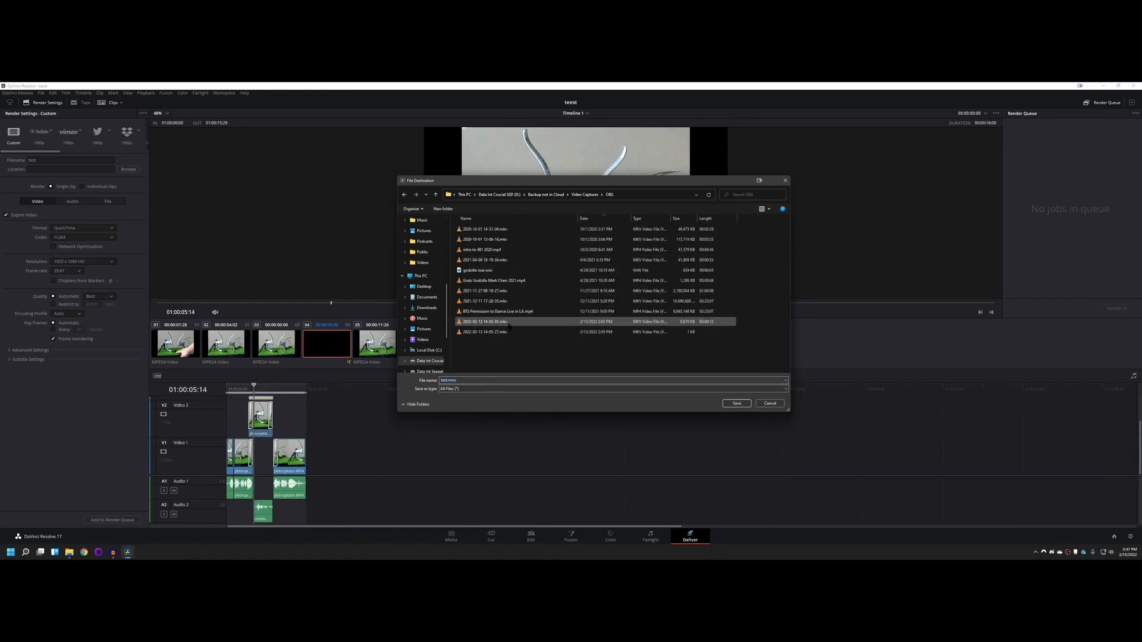
scroll(422, 269, up, 5)
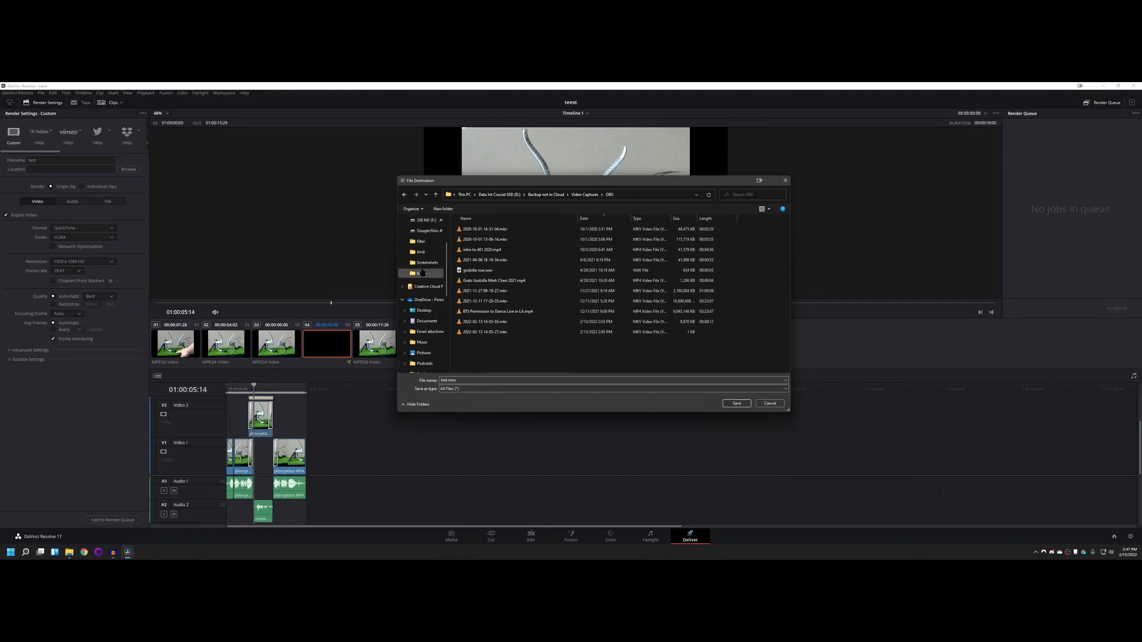
click(424, 233)
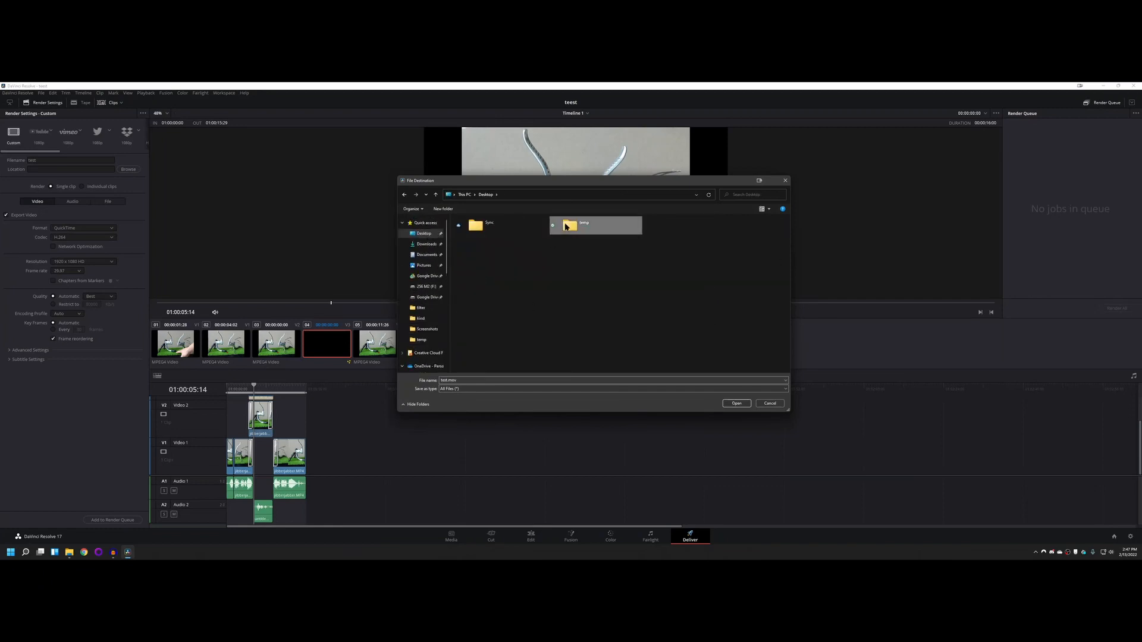
double_click(571, 224)
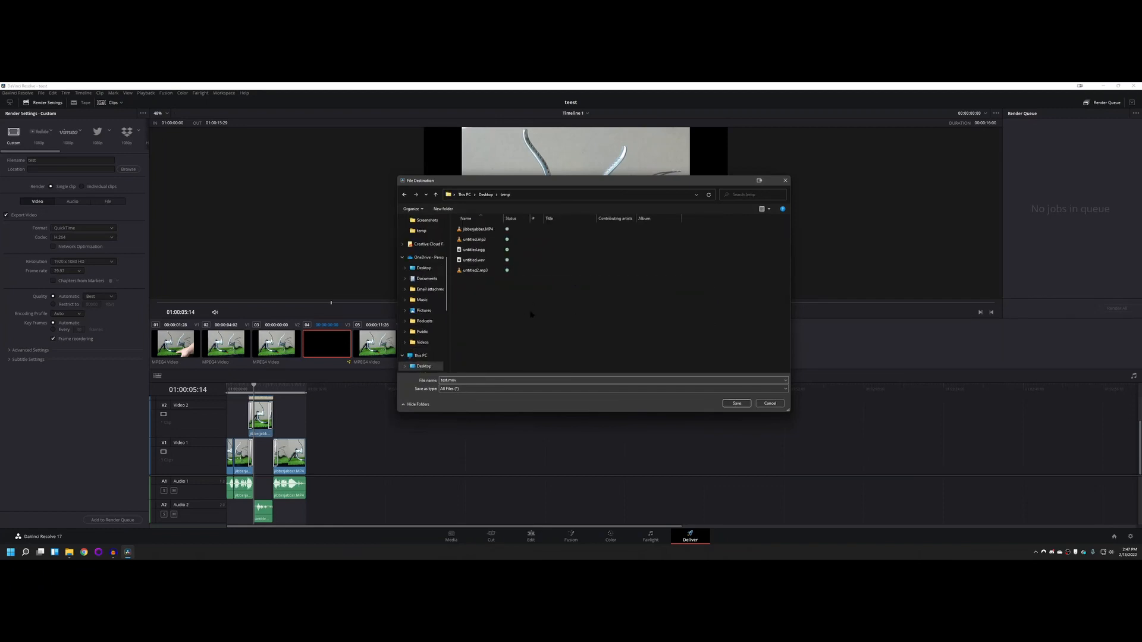
click(736, 403)
Step: Set the render format to MP4 with the H.265 codec and enable Network Optimization
click(95, 228)
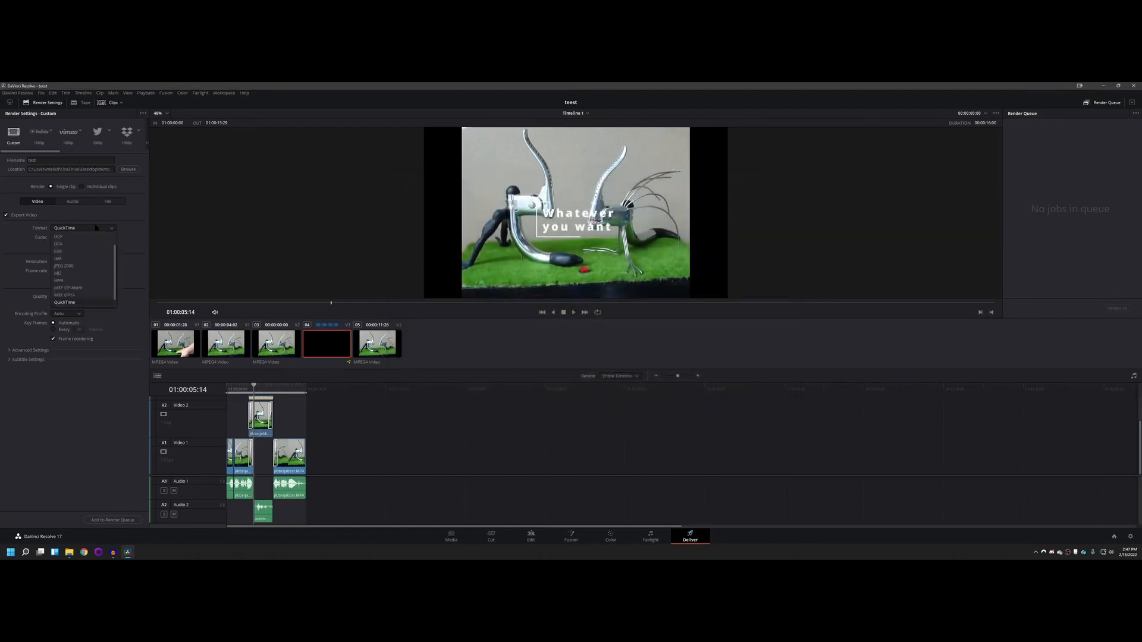
click(79, 280)
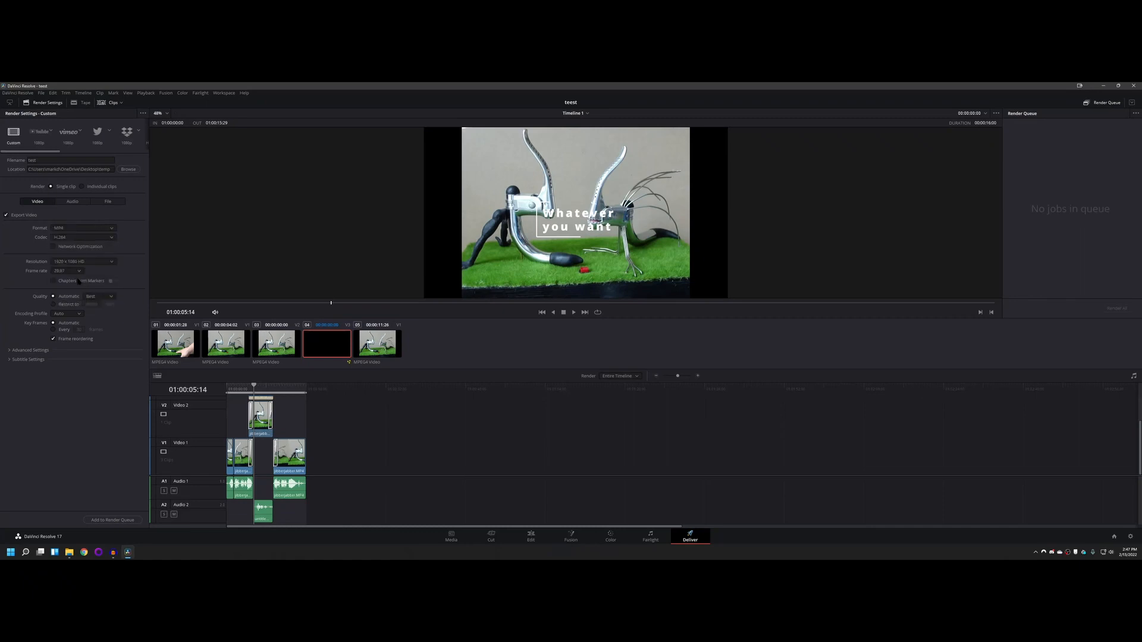
click(78, 238)
click(130, 239)
click(99, 237)
click(65, 254)
Step: Try the render quality options and leave the quality on Automatic with the Medium level
click(112, 297)
click(94, 319)
click(98, 296)
click(94, 312)
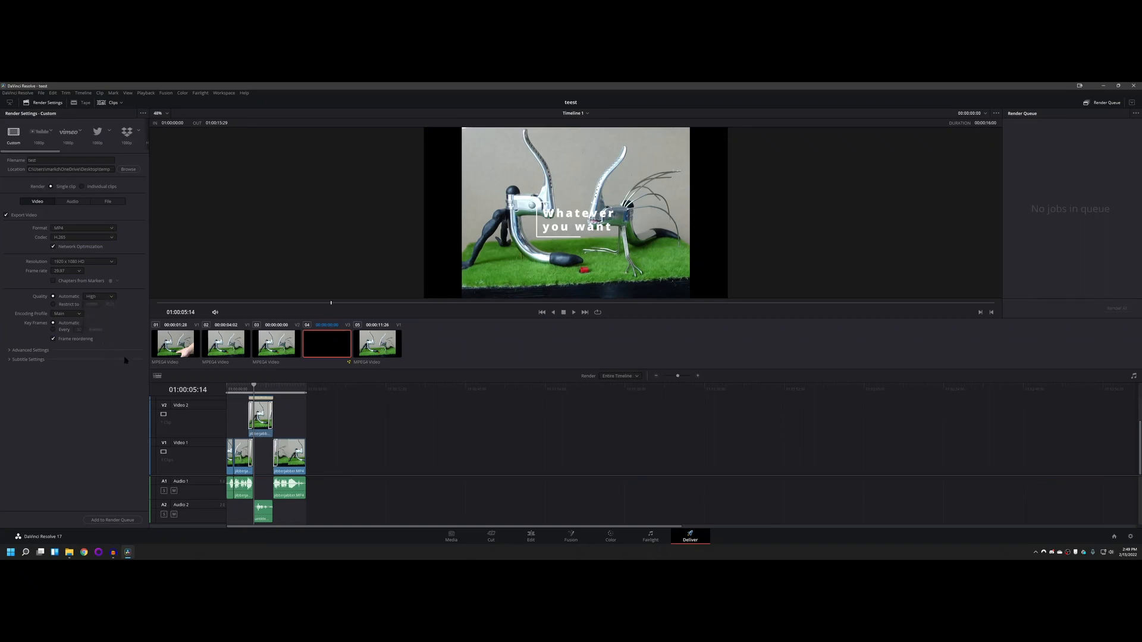
click(57, 305)
click(61, 296)
click(100, 297)
click(95, 320)
Step: Check the audio and file render settings, and add Timeline 1 to the render queue and render it
click(67, 201)
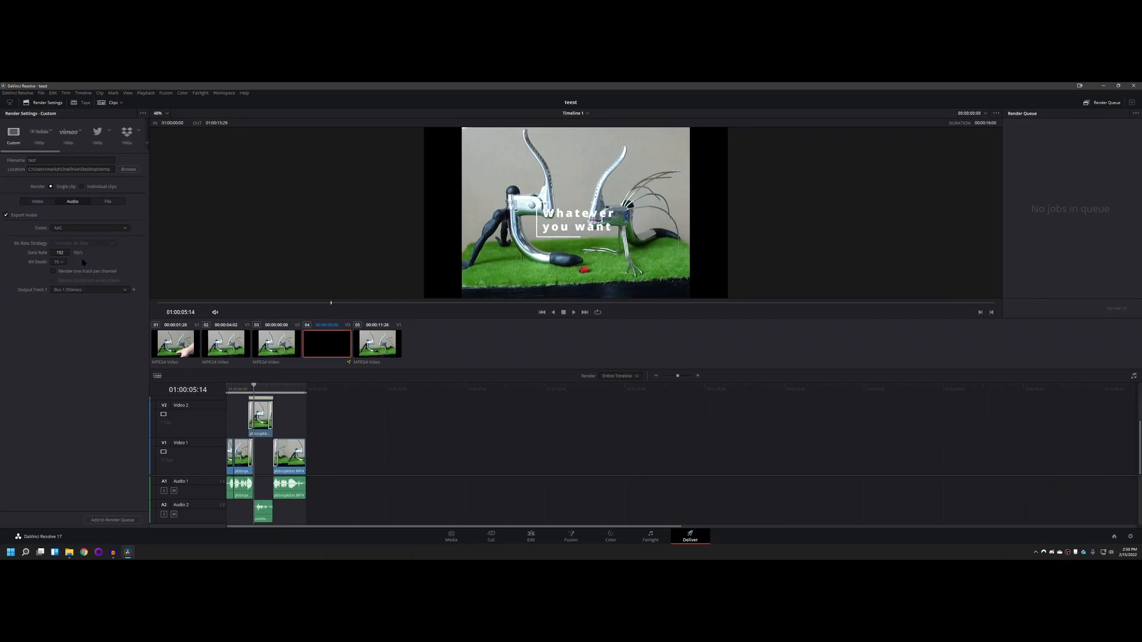
click(111, 202)
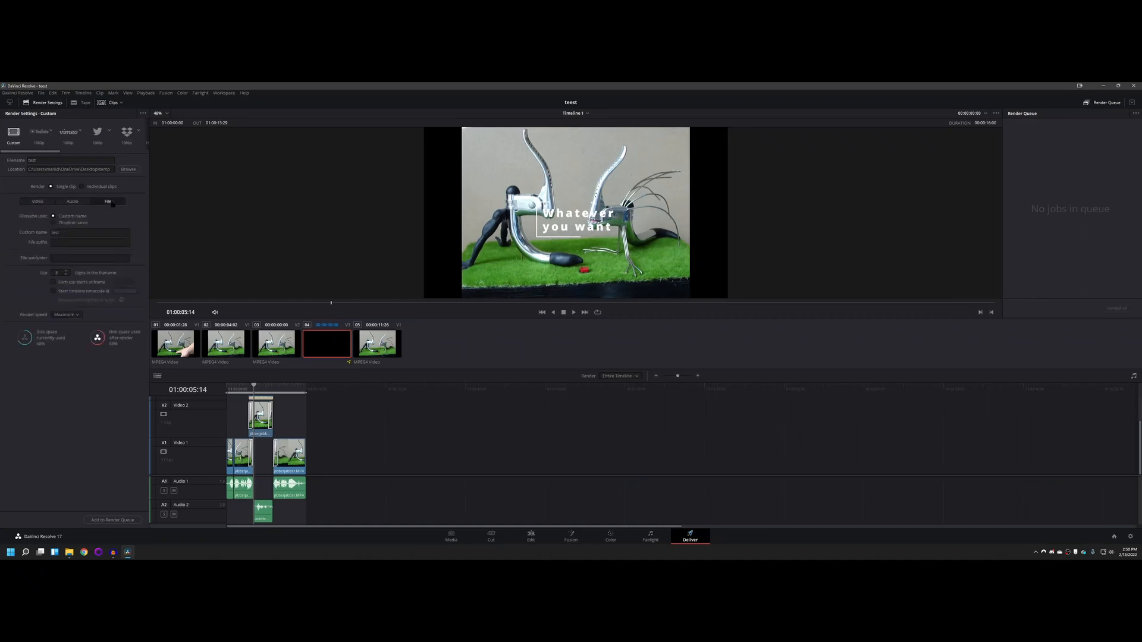
click(34, 201)
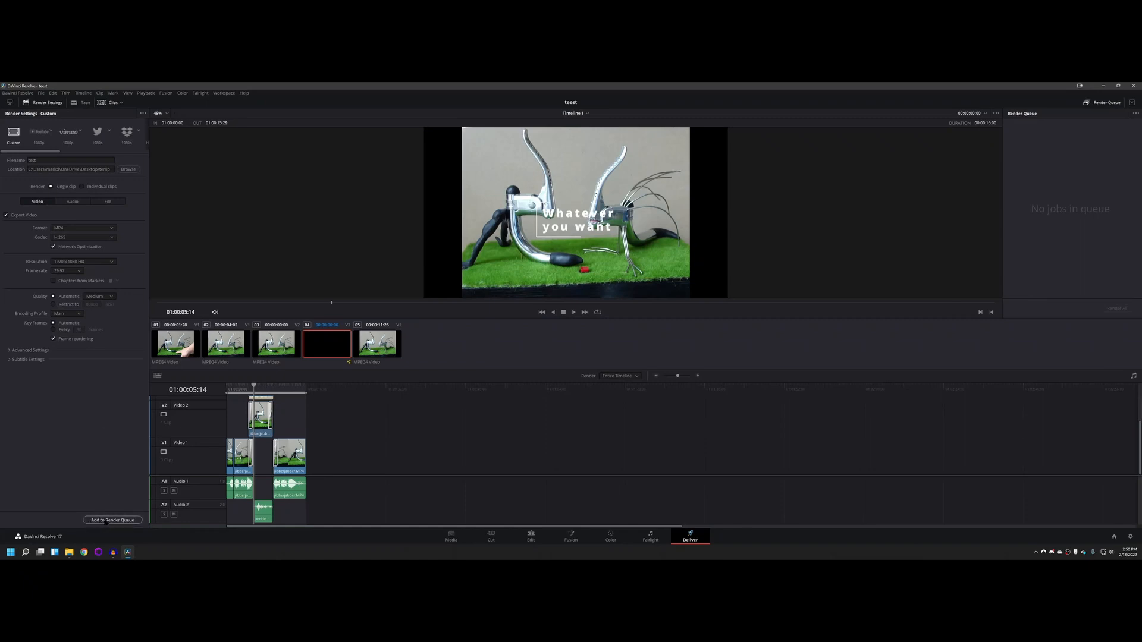
click(106, 520)
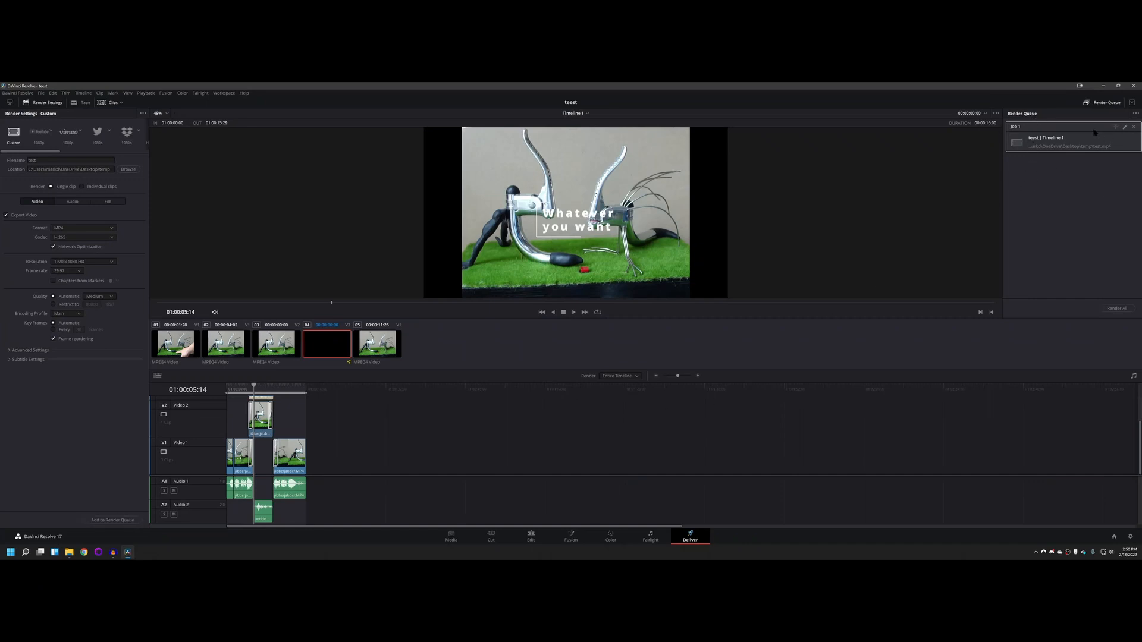
click(1105, 308)
Step: Switch to File Explorer, play the rendered test.mp4 from the temp folder in VLC, and close both windows
click(71, 553)
click(619, 251)
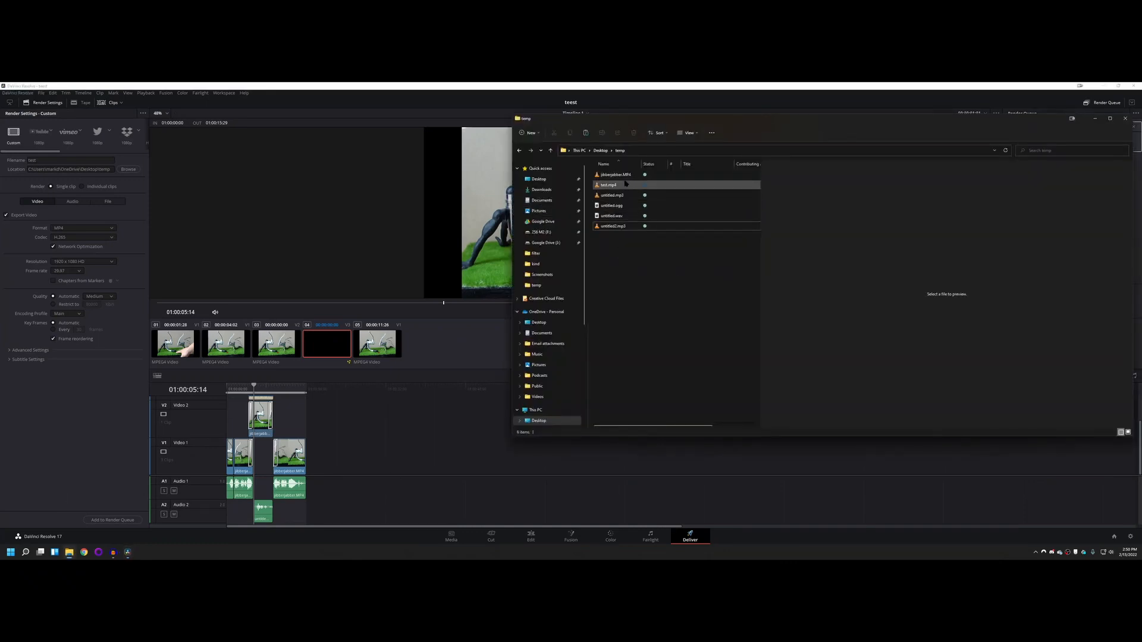
click(604, 186)
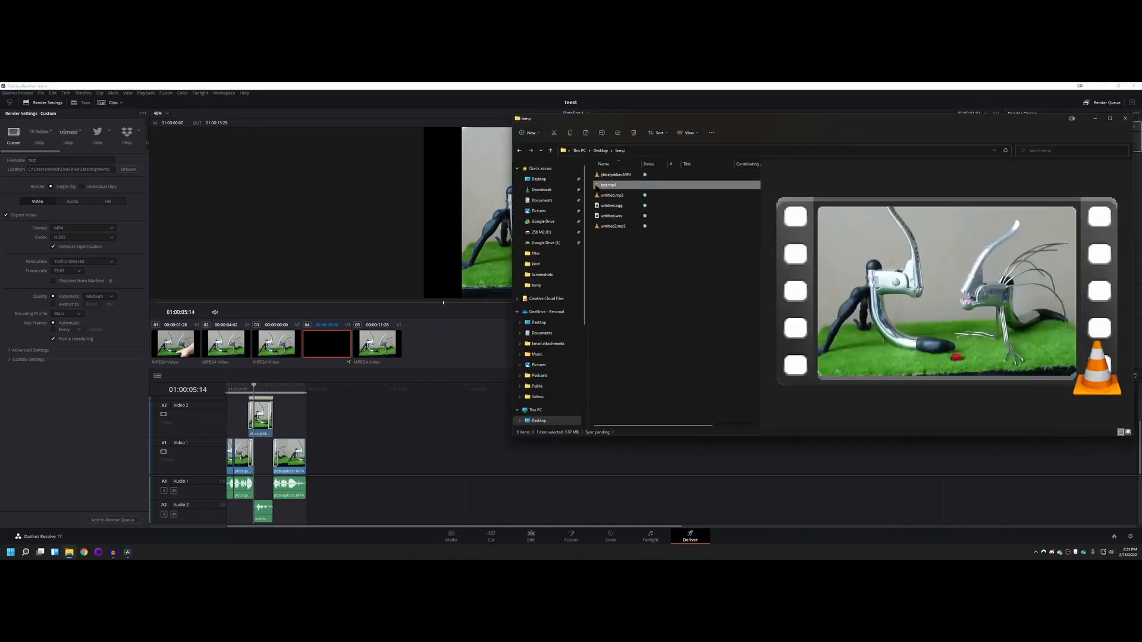
double_click(596, 186)
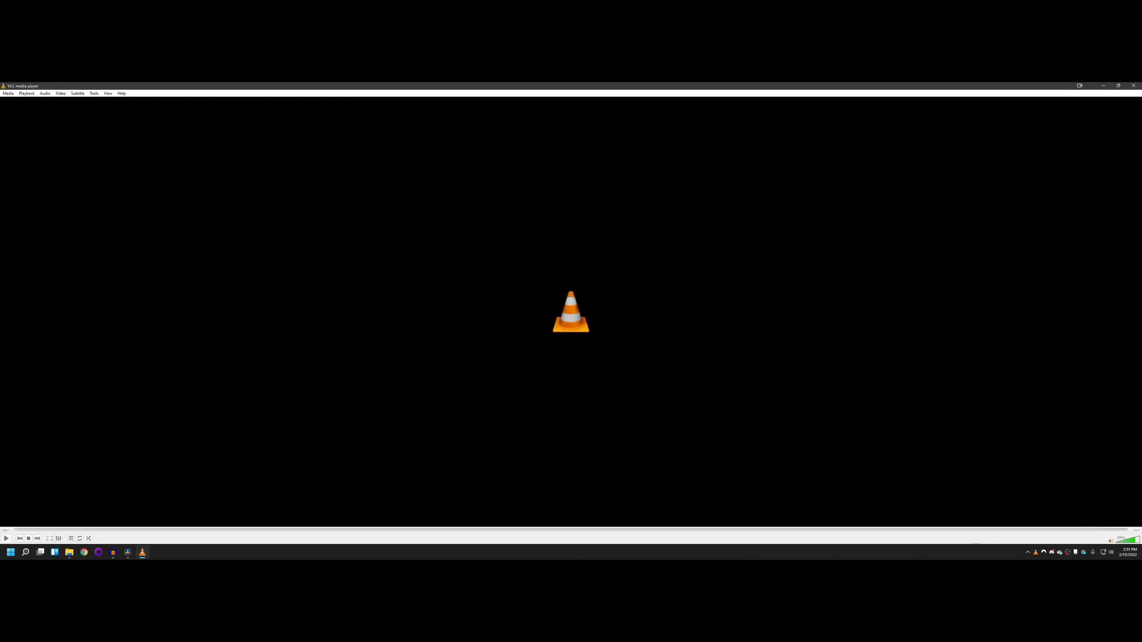
click(1132, 86)
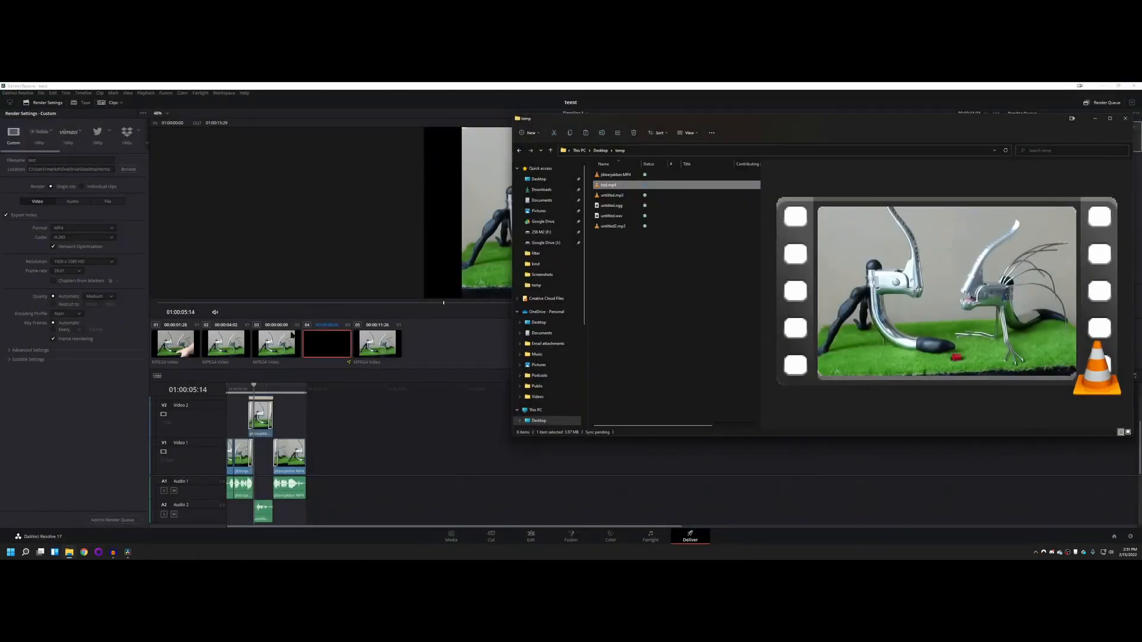
click(655, 350)
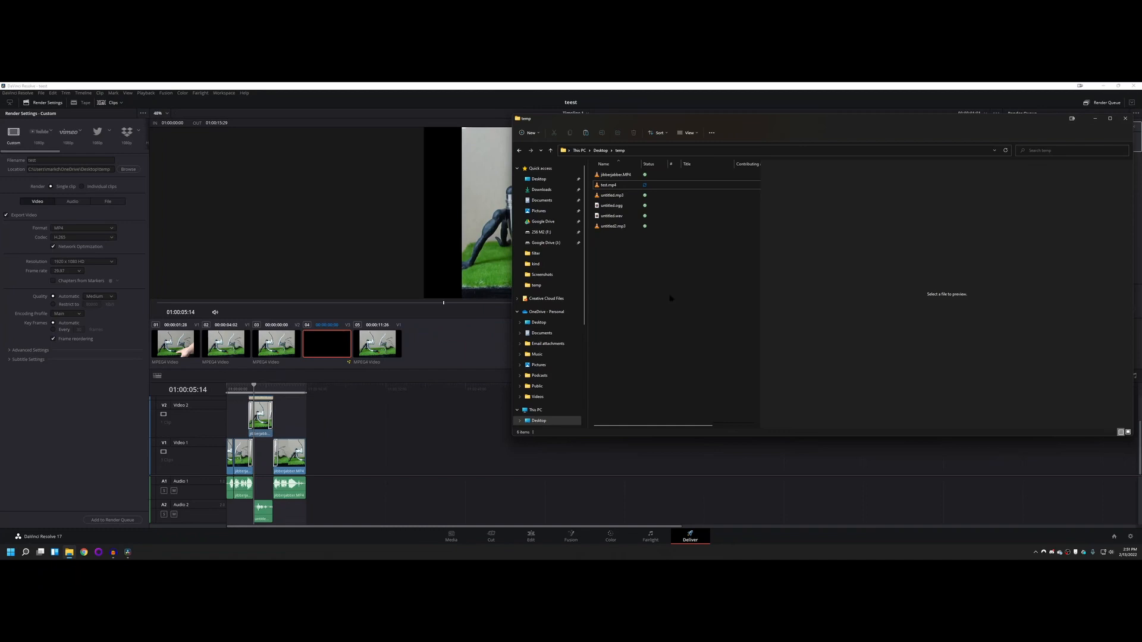
click(1125, 118)
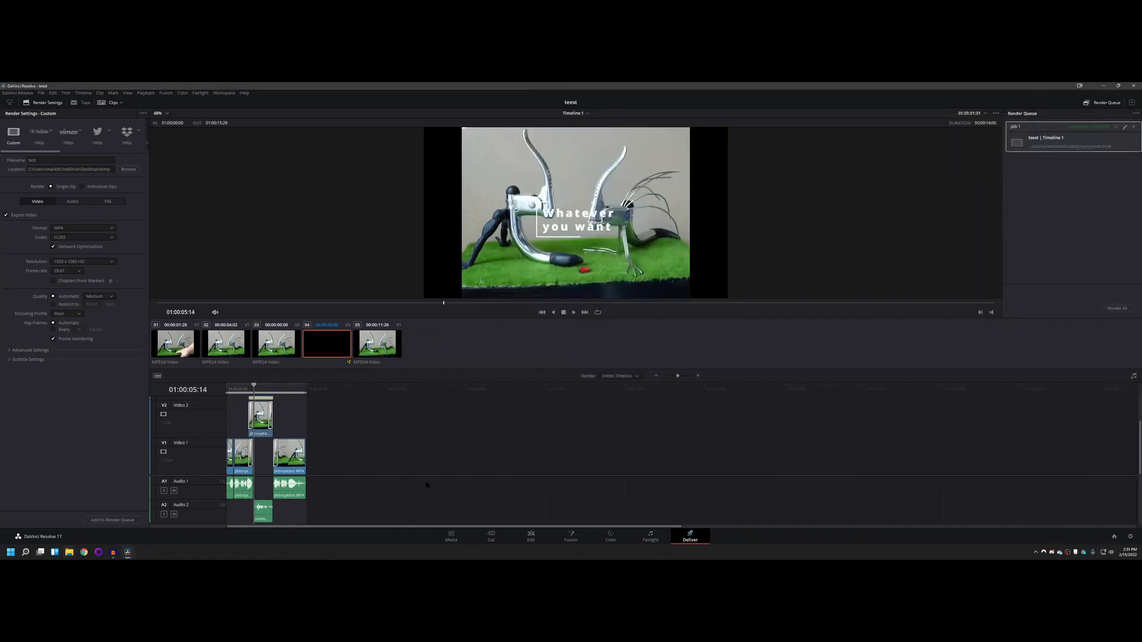